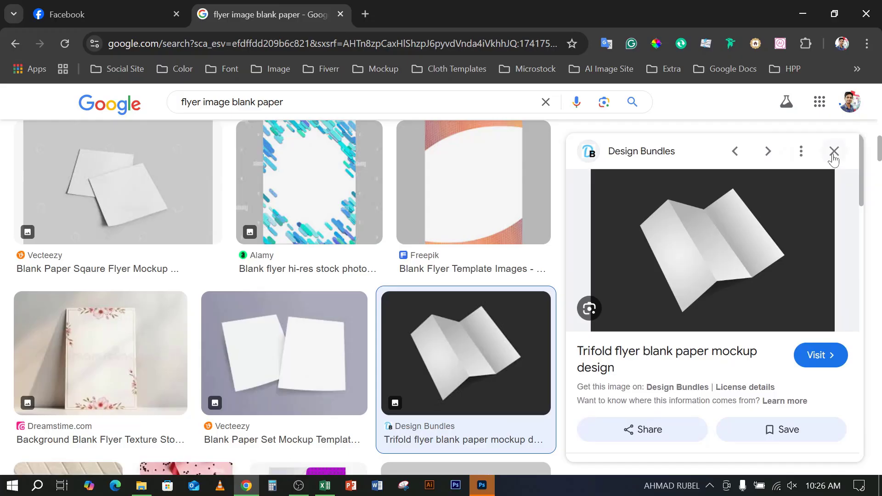
- Examine the Google Images results for blank paper flyers, previewing the Shutterstock, Freepik and Adobe Stock examples
{"action": "left_click", "coordinate": [834, 151]}
{"action": "scroll", "coordinate": [527, 266], "scroll_direction": "up", "scroll_amount": 5}
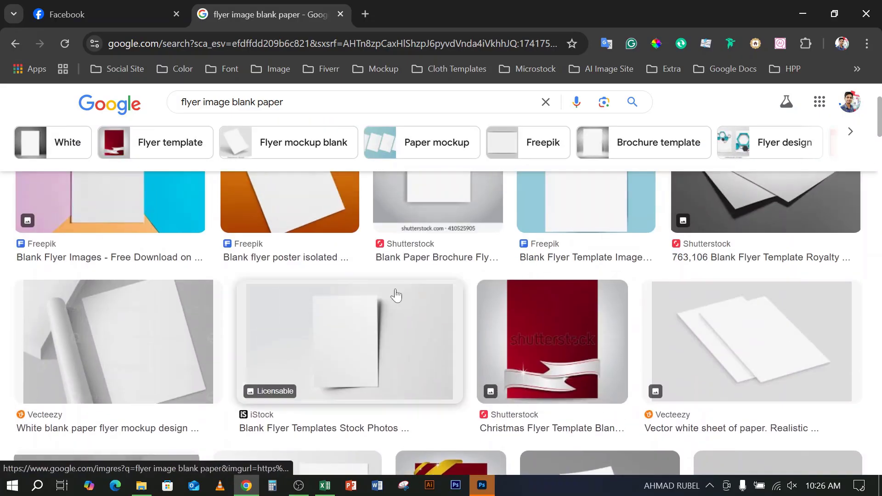
{"action": "scroll", "coordinate": [370, 321], "scroll_direction": "up", "scroll_amount": 3}
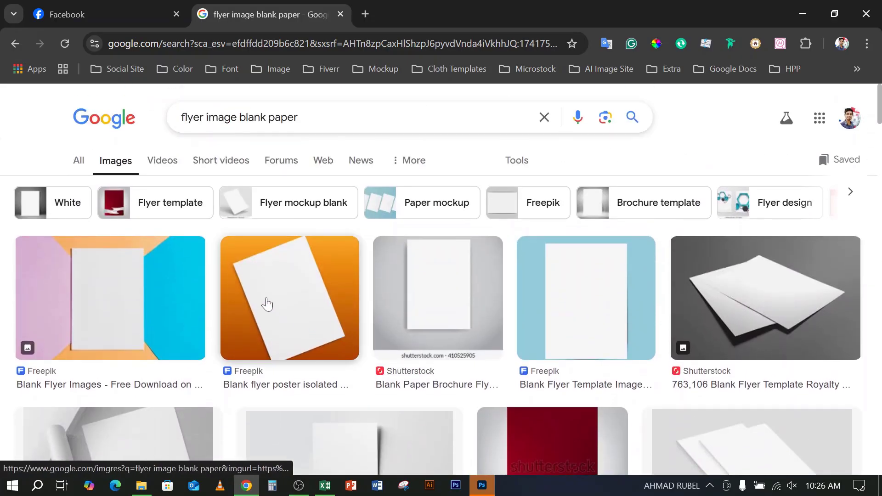
{"action": "left_click", "coordinate": [771, 301]}
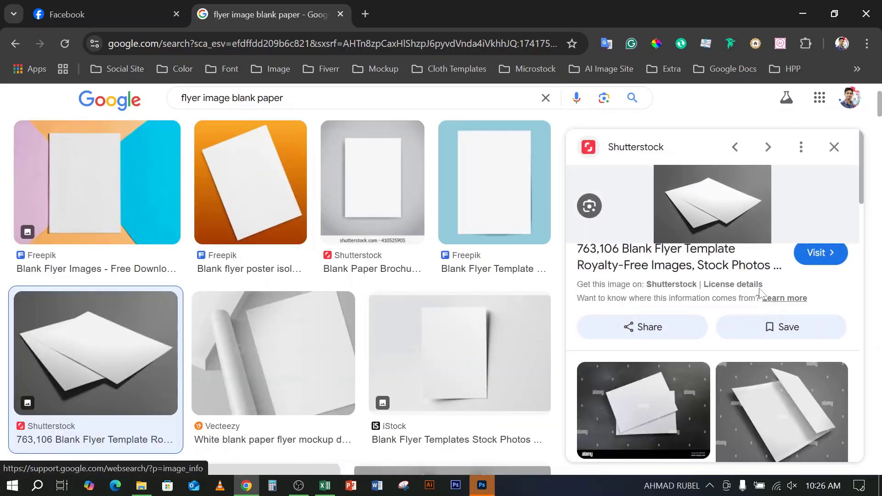
{"action": "left_click", "coordinate": [834, 148]}
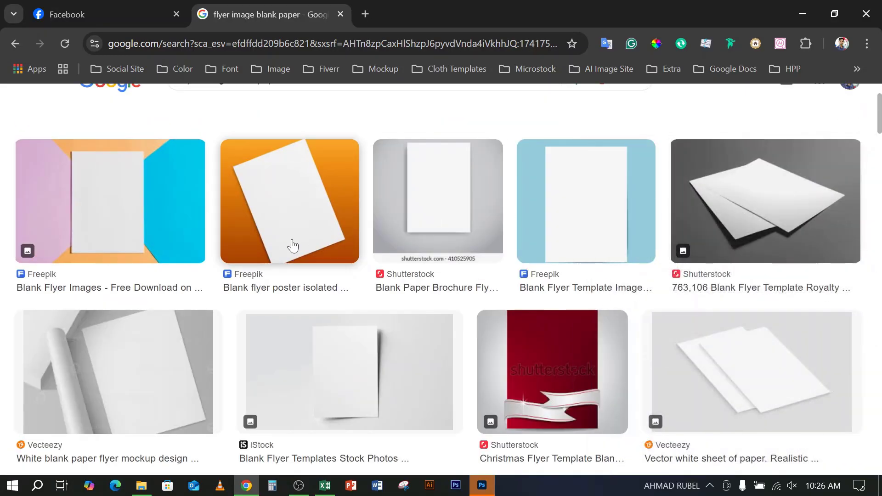
{"action": "left_click", "coordinate": [122, 201]}
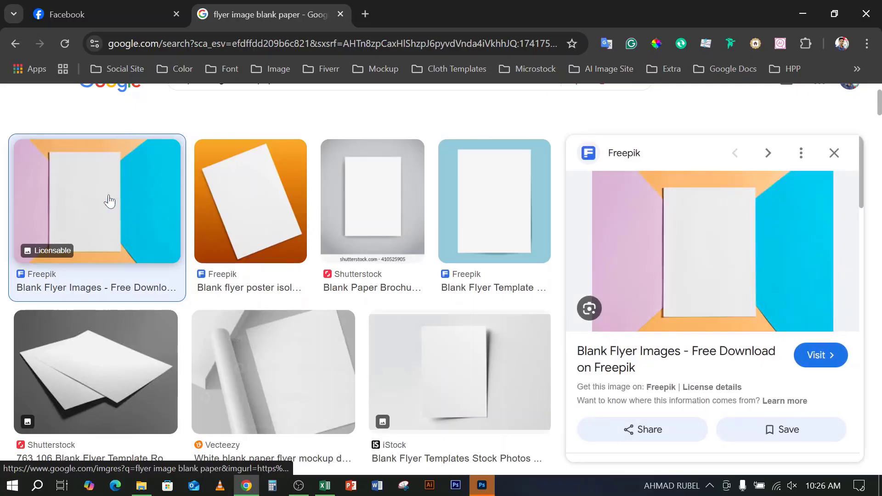
{"action": "left_click", "coordinate": [264, 196]}
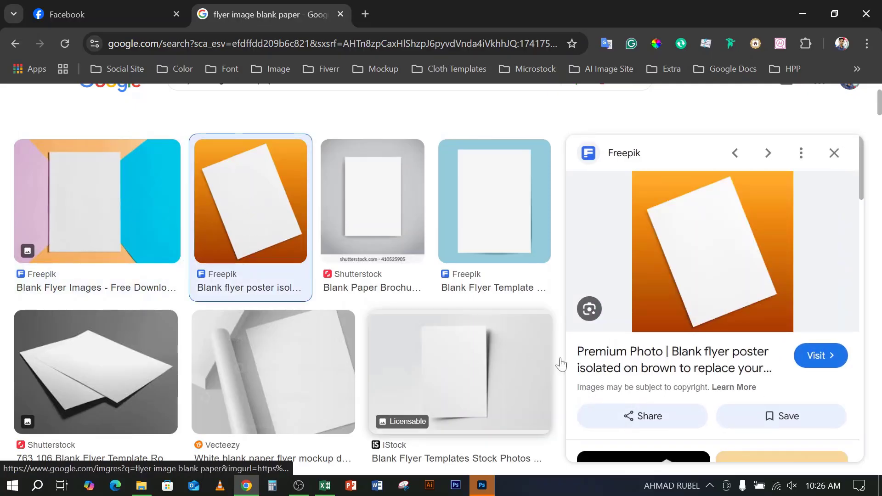
{"action": "scroll", "coordinate": [372, 206], "scroll_direction": "down", "scroll_amount": 4}
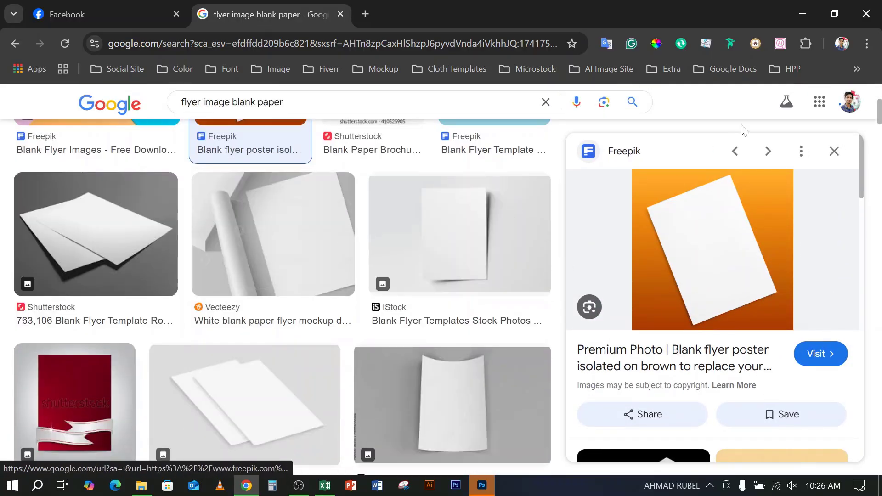
{"action": "left_click", "coordinate": [835, 153]}
{"action": "scroll", "coordinate": [496, 248], "scroll_direction": "down", "scroll_amount": 2}
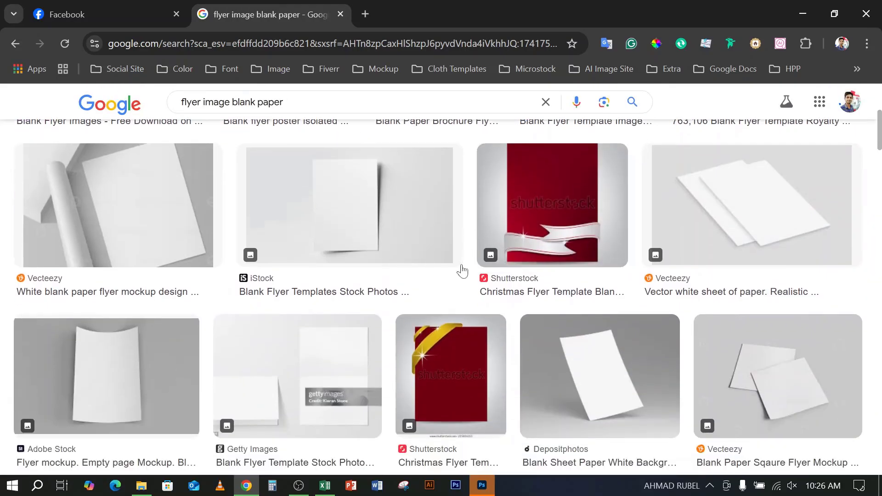
{"action": "left_click", "coordinate": [133, 338]}
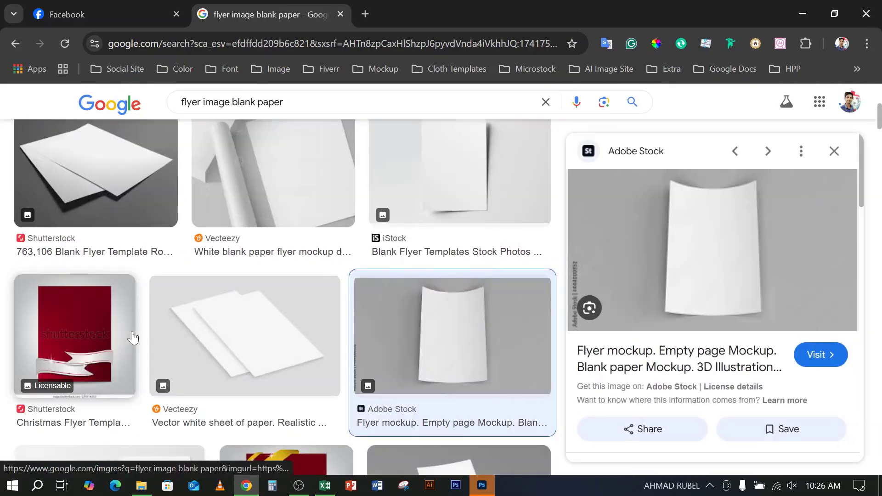
{"action": "left_click", "coordinate": [834, 152]}
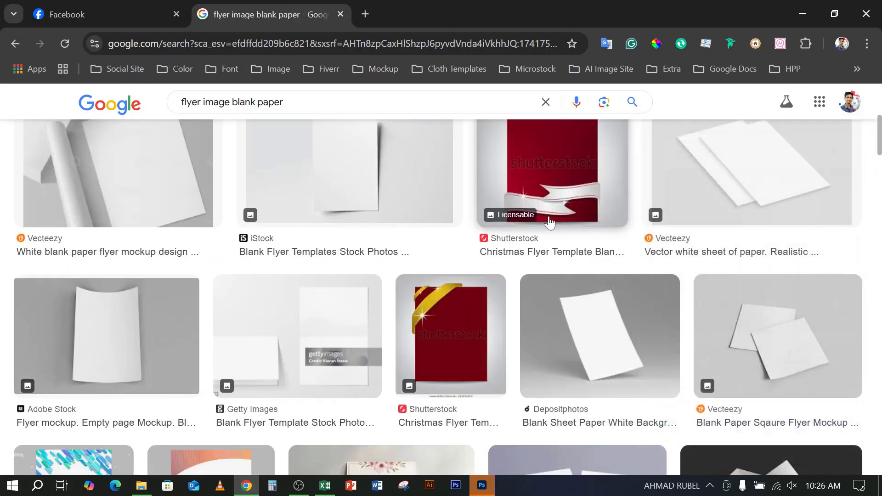
{"action": "scroll", "coordinate": [464, 258], "scroll_direction": "down", "scroll_amount": 3}
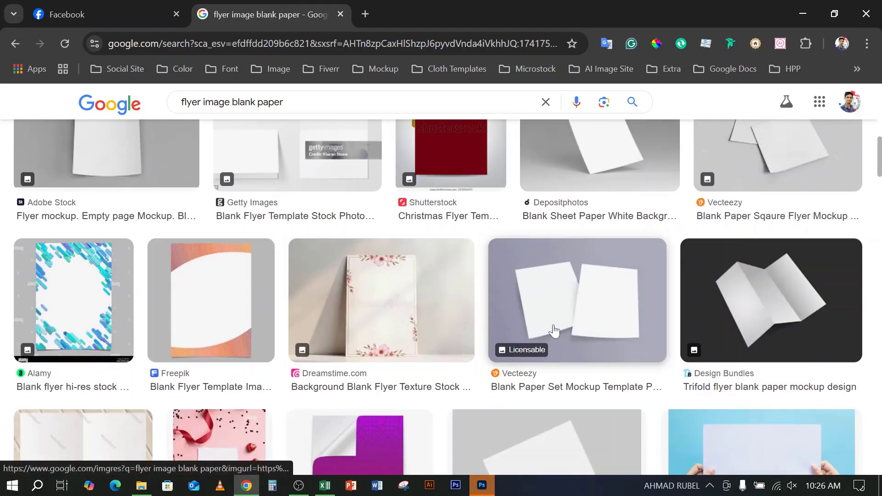
{"action": "scroll", "coordinate": [554, 331], "scroll_direction": "down", "scroll_amount": 2}
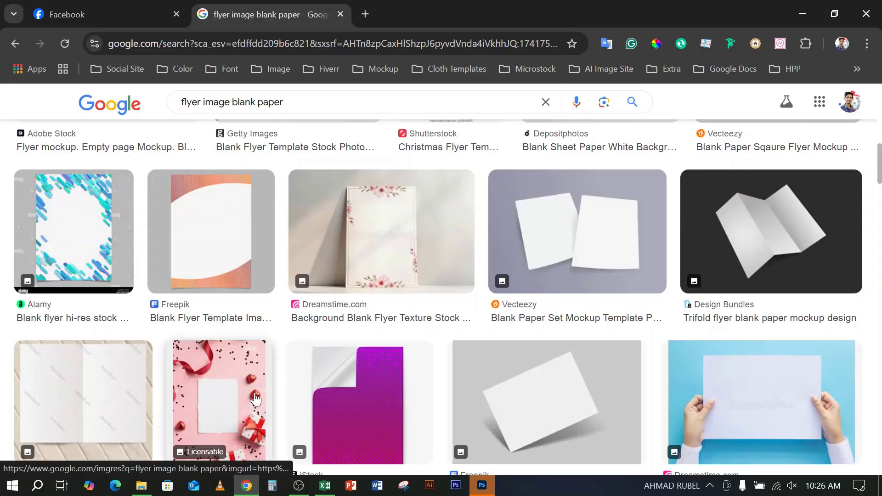
- Switch to File Explorer, open the Downloads folder and select the dark speaker image 622ab3969b981da909b1c05596a6ea27
{"action": "left_click", "coordinate": [142, 486]}
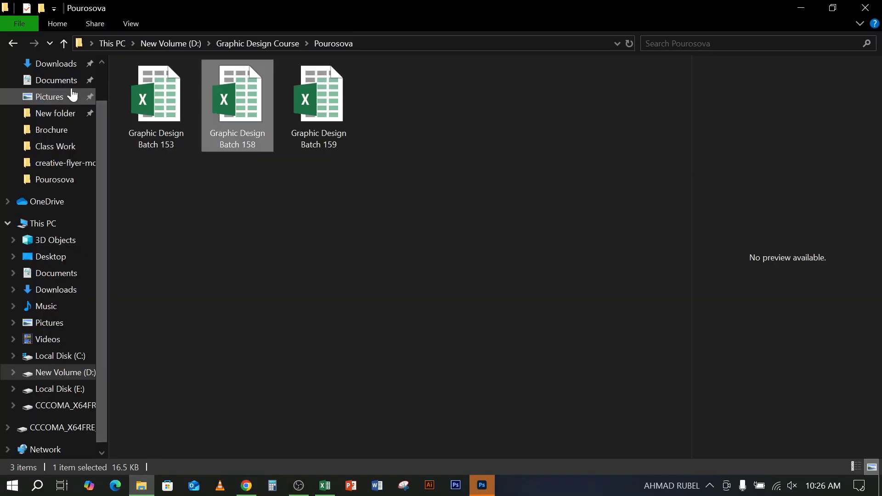
{"action": "left_click", "coordinate": [56, 63]}
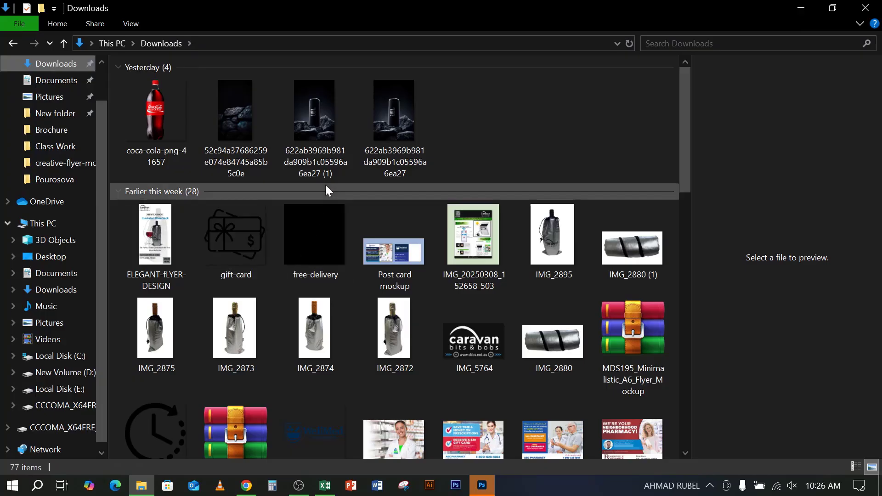
{"action": "left_click", "coordinate": [395, 111]}
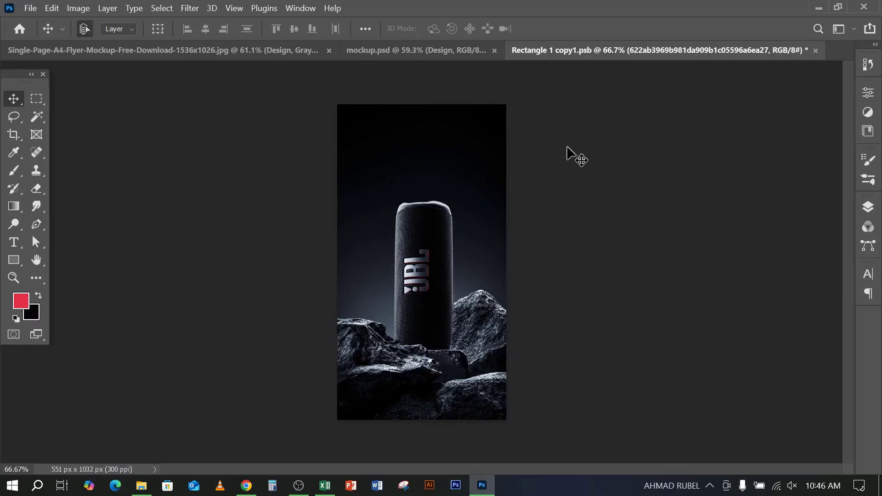
- Save the smart object contents in Rectangle 1 copy1.psb and return to the mockup.psd document
{"action": "left_click", "coordinate": [30, 8]}
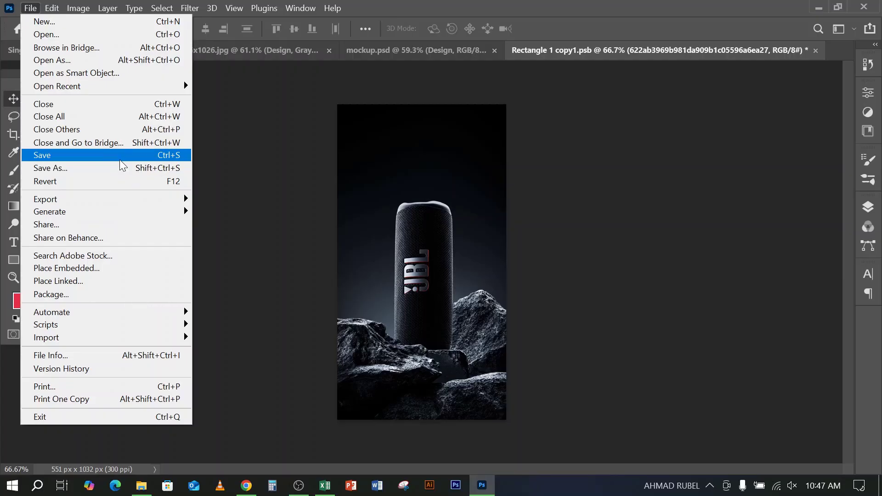
{"action": "left_click", "coordinate": [119, 155]}
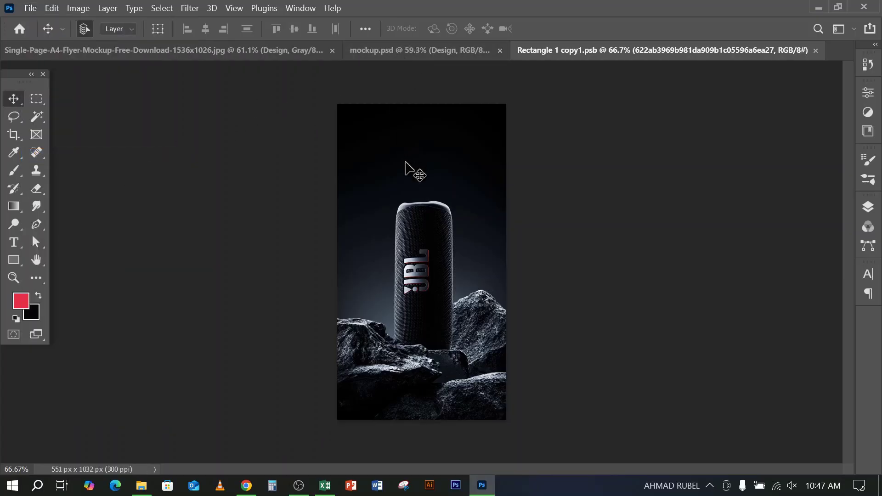
{"action": "left_click", "coordinate": [419, 52]}
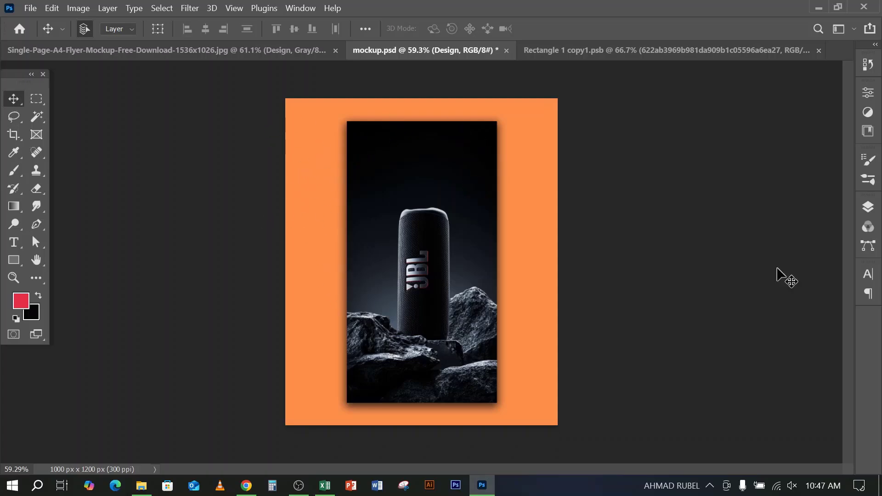
- Change the orange Color Fill 1 background to the blue-grey 475464 sampled beside the speaker in the design
{"action": "left_click", "coordinate": [868, 207]}
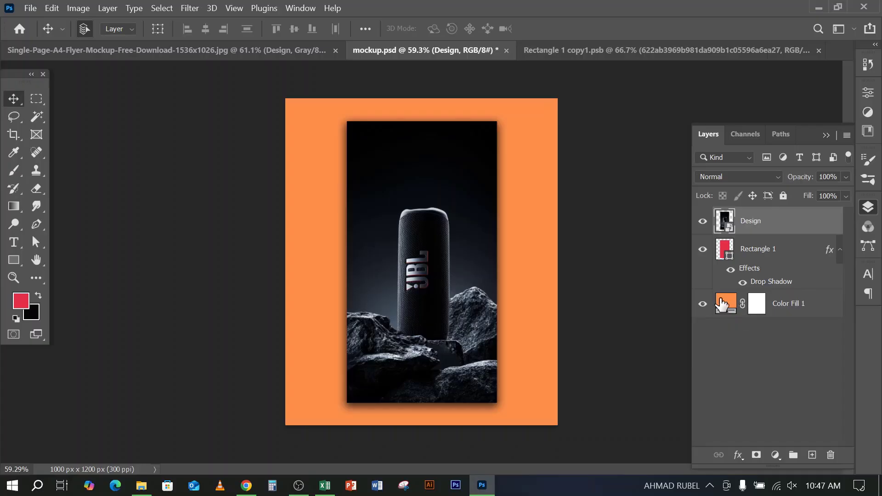
{"action": "double_click", "coordinate": [724, 304]}
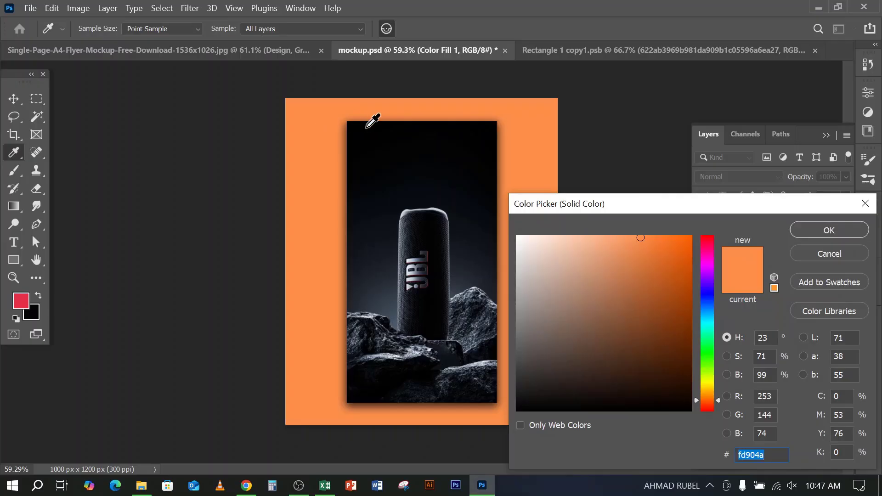
{"action": "left_click", "coordinate": [367, 128]}
{"action": "left_click", "coordinate": [392, 296]}
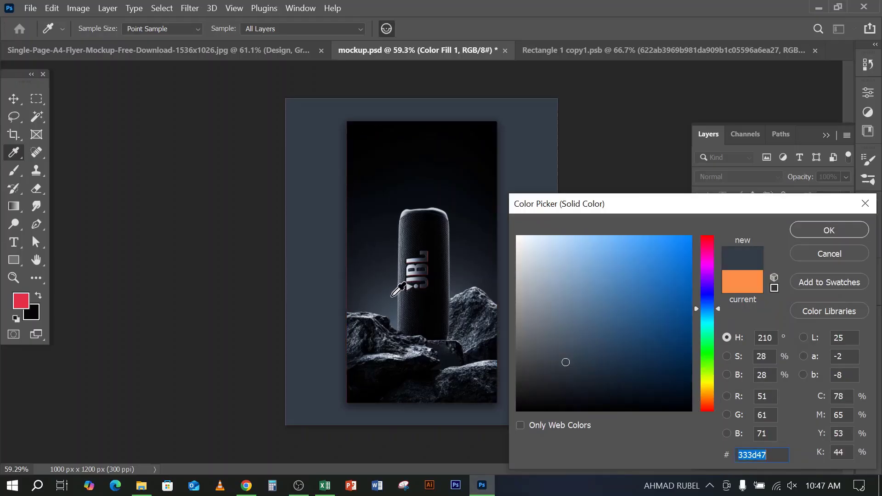
{"action": "left_click", "coordinate": [392, 316]}
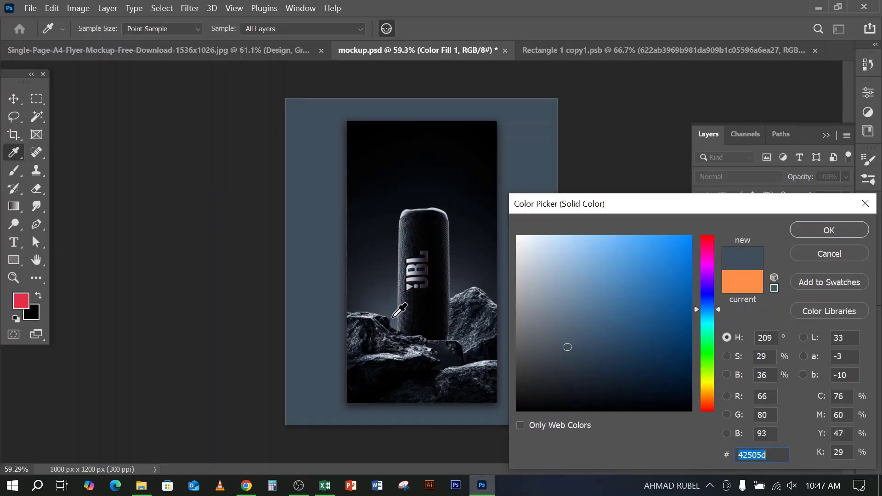
{"action": "left_click", "coordinate": [397, 318]}
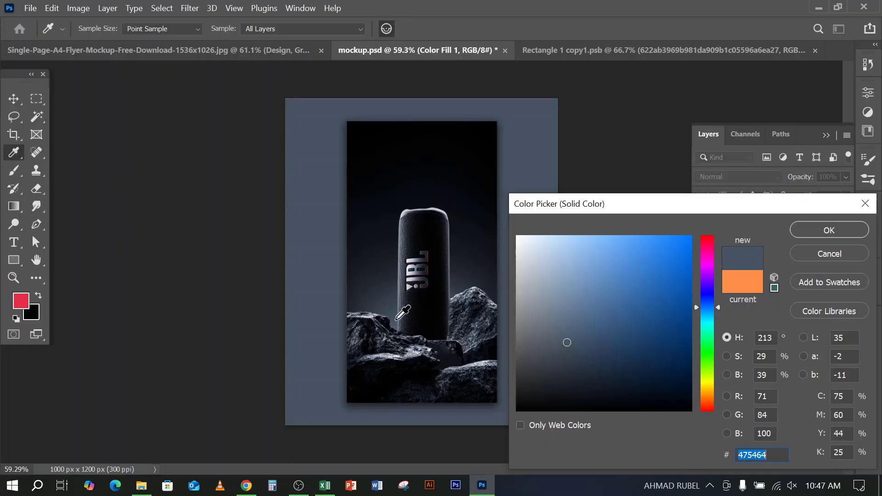
{"action": "left_click", "coordinate": [824, 232]}
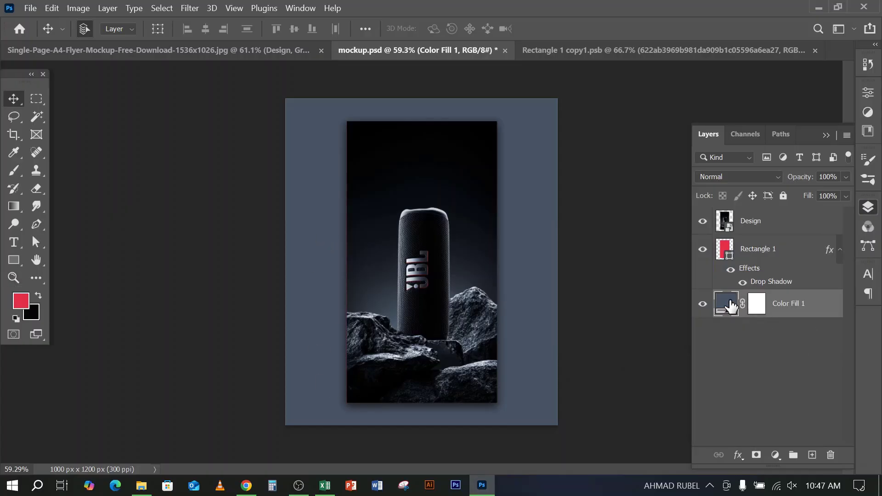
- Recolor the Color Fill 1 background, trying several tones sampled from the image and applying the light blue-grey a1adbb from the rocks
{"action": "double_click", "coordinate": [729, 305]}
{"action": "left_click", "coordinate": [411, 355]}
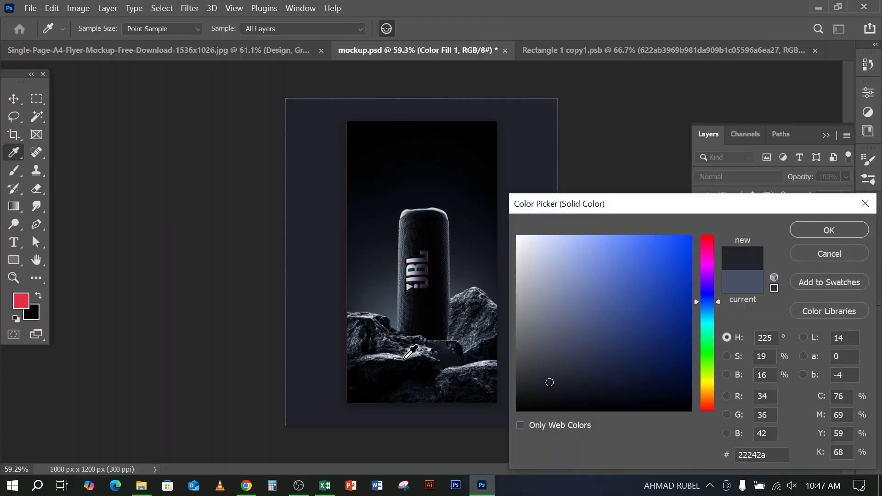
{"action": "left_click_drag", "start_coordinate": [409, 356], "coordinate": [420, 349]}
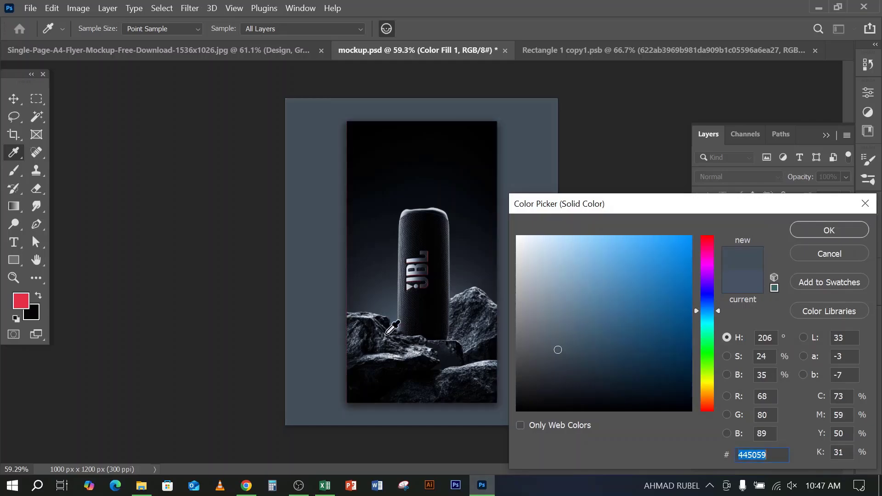
{"action": "left_click", "coordinate": [480, 363]}
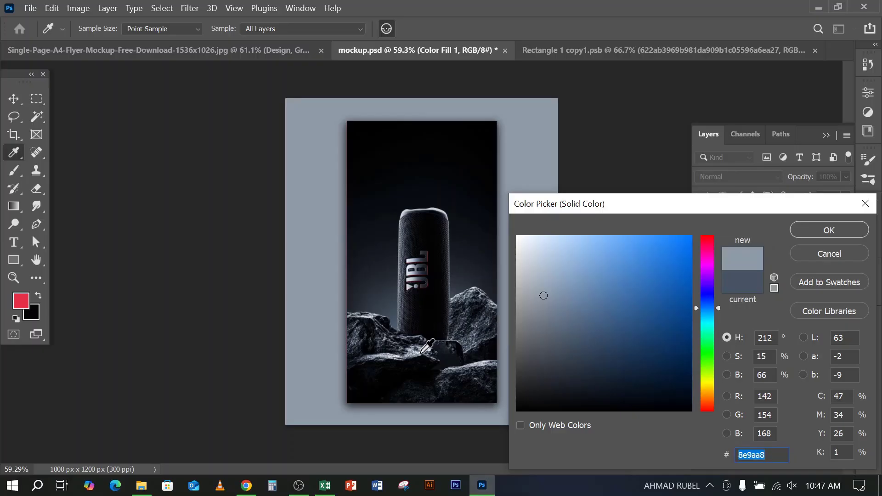
{"action": "left_click", "coordinate": [421, 352]}
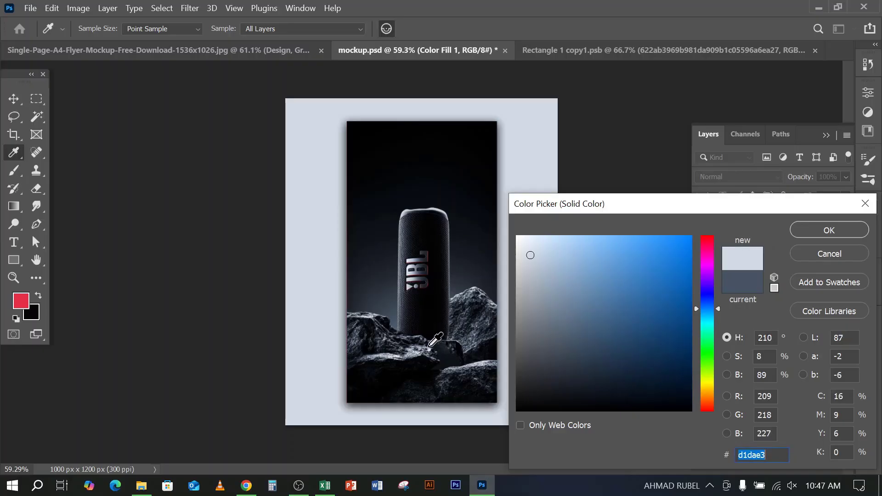
{"action": "left_click", "coordinate": [421, 346]}
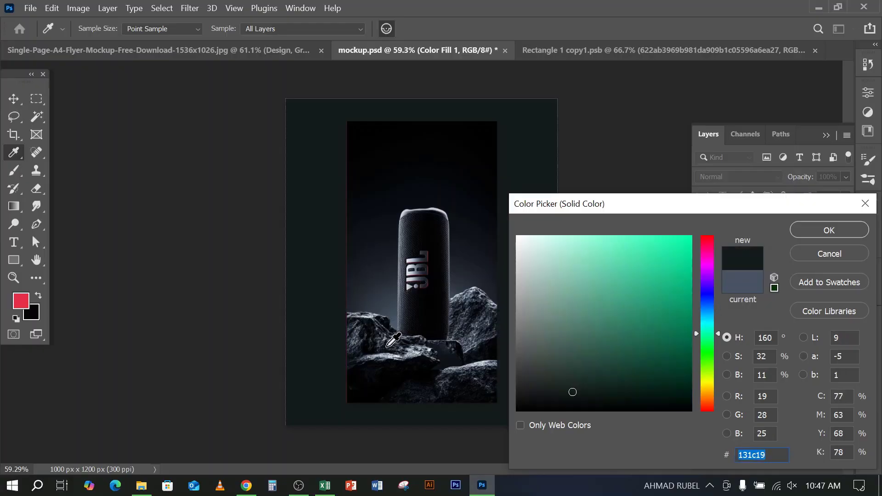
{"action": "left_click", "coordinate": [373, 317]}
{"action": "left_click", "coordinate": [371, 312]}
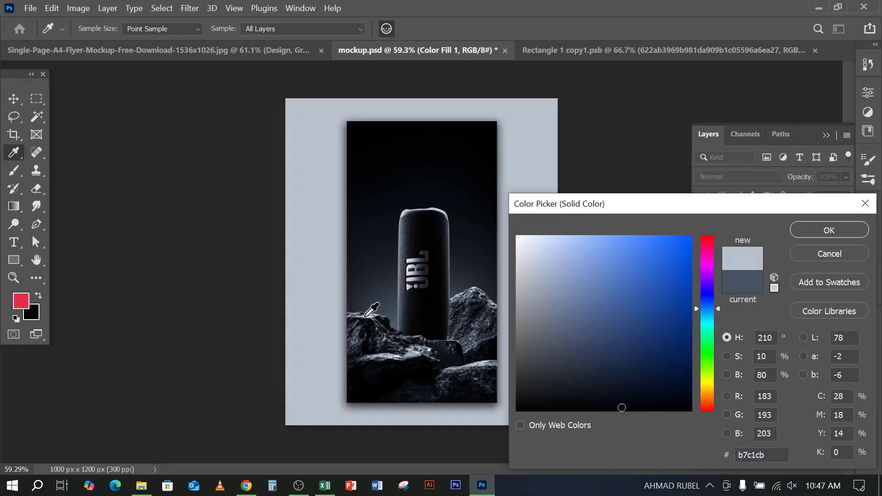
{"action": "left_click", "coordinate": [370, 339]}
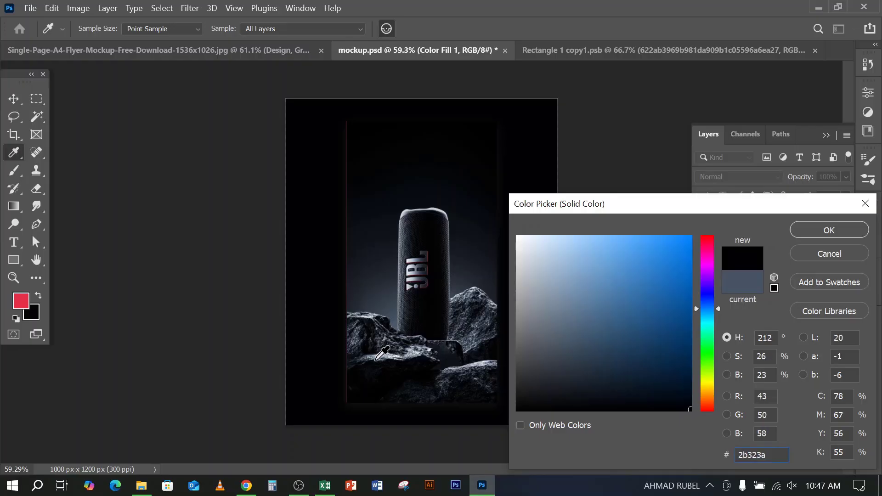
{"action": "left_click", "coordinate": [376, 354]}
{"action": "left_click", "coordinate": [379, 355]}
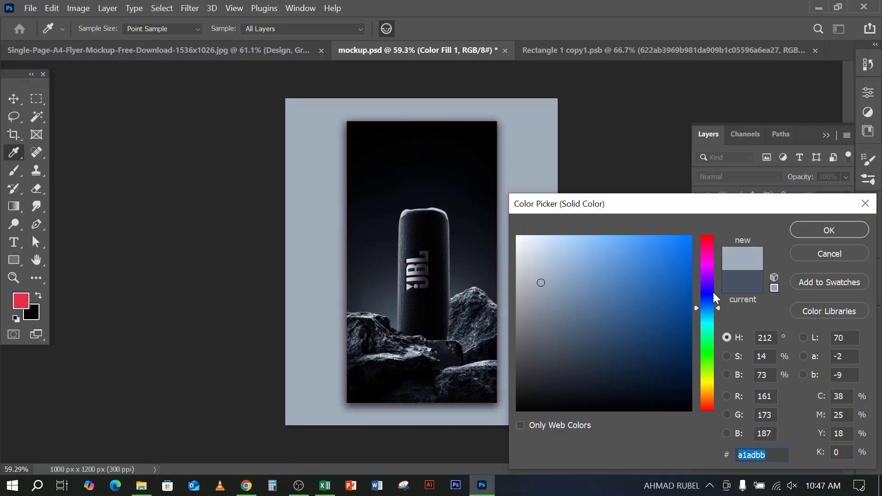
{"action": "left_click", "coordinate": [822, 232]}
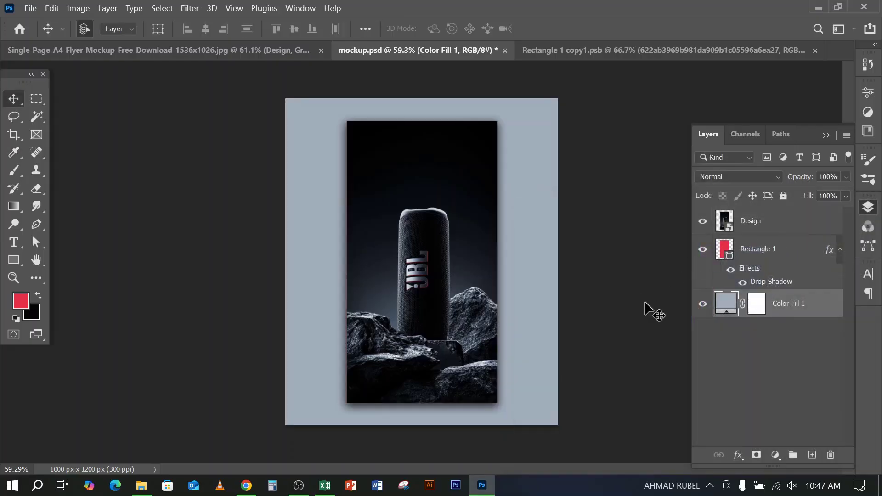
{"action": "left_click", "coordinate": [300, 486]}
{"action": "left_click", "coordinate": [300, 486]}
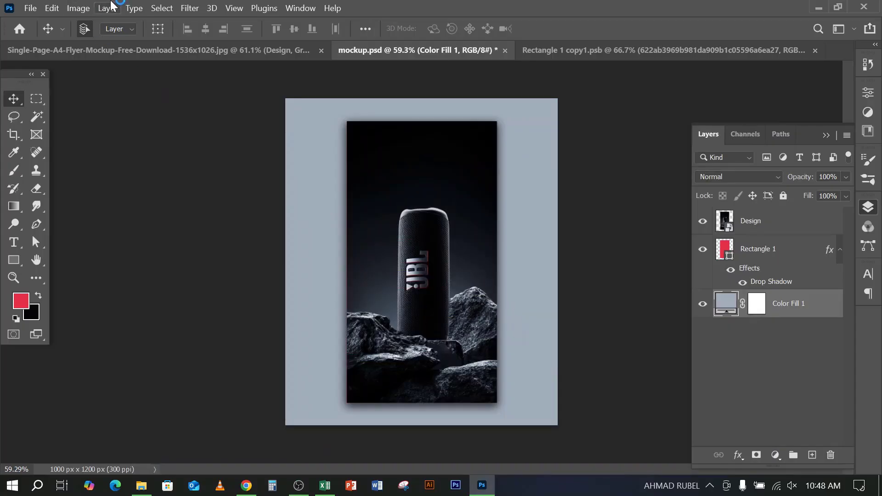
{"action": "left_click", "coordinate": [299, 485]}
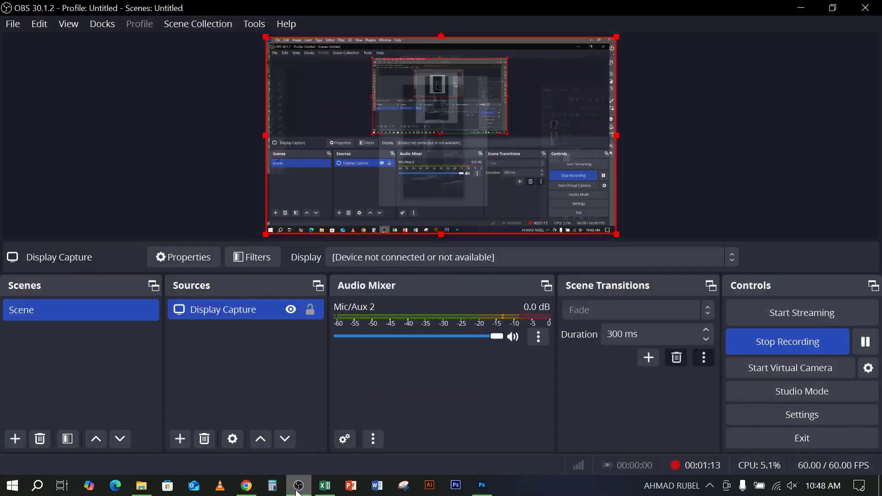
- Return to Photoshop and delete the Design and Rectangle 1 layers from mockup.psd
{"action": "left_click", "coordinate": [299, 485]}
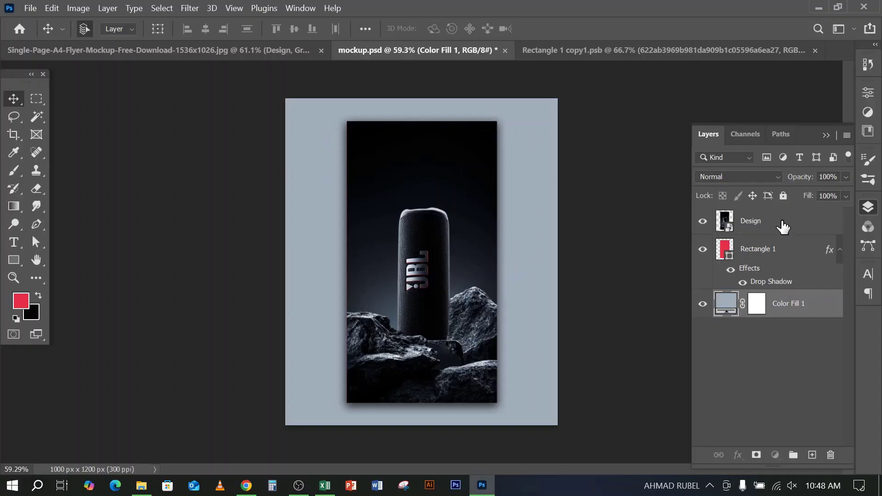
{"action": "left_click", "coordinate": [783, 227]}
{"action": "key", "text": "Delete"}
{"action": "key", "text": "Delete"}
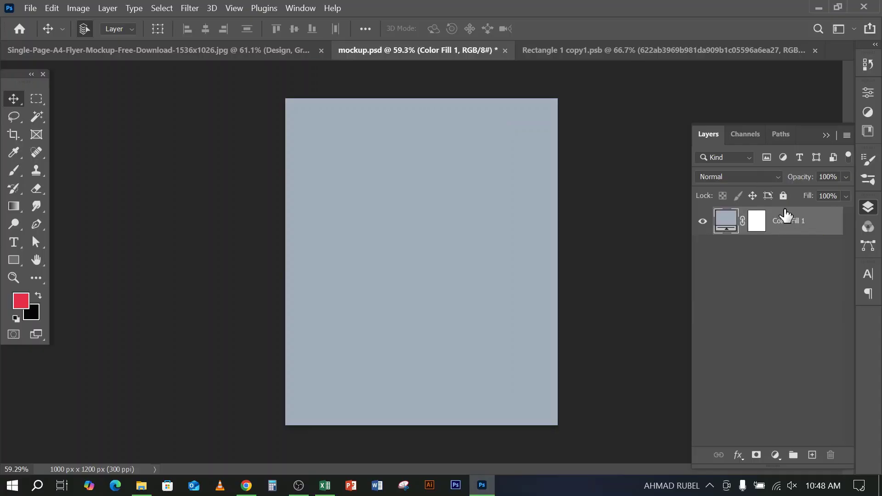
- Add a new layer filled with the black background color and set the background color to white, ffffff
{"action": "left_click", "coordinate": [812, 456]}
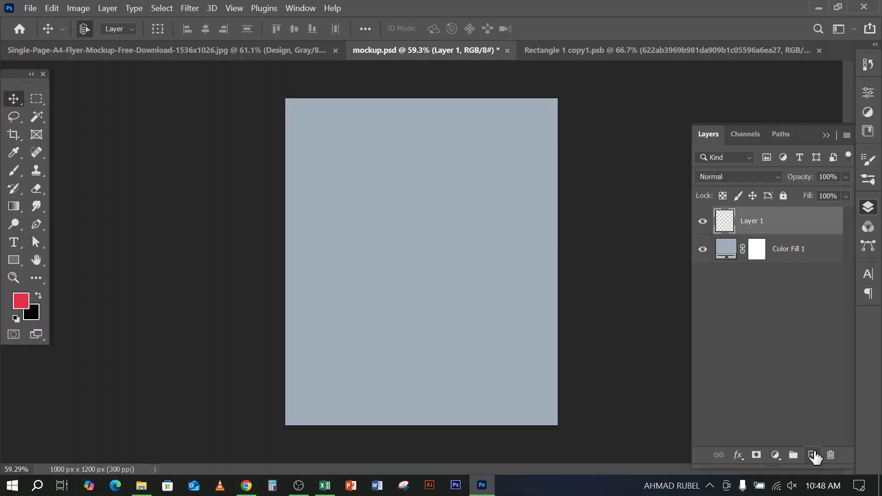
{"action": "key", "text": "ctrl+BackSpace"}
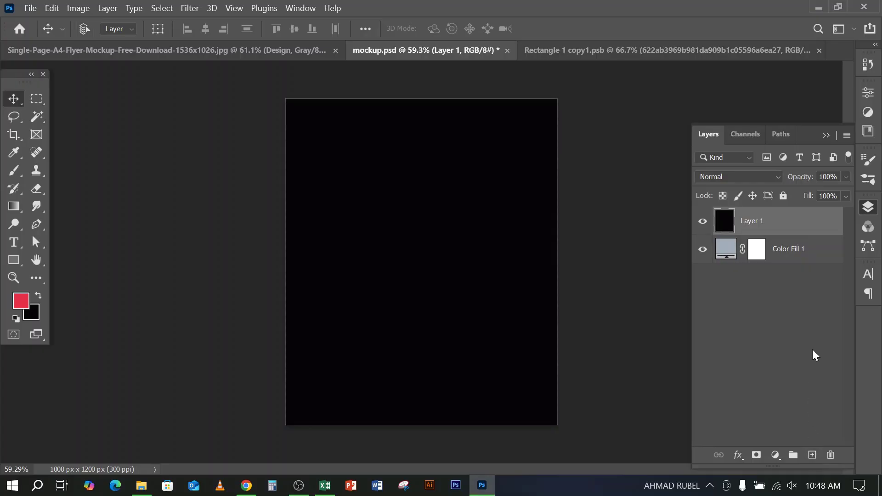
{"action": "left_click", "coordinate": [31, 313]}
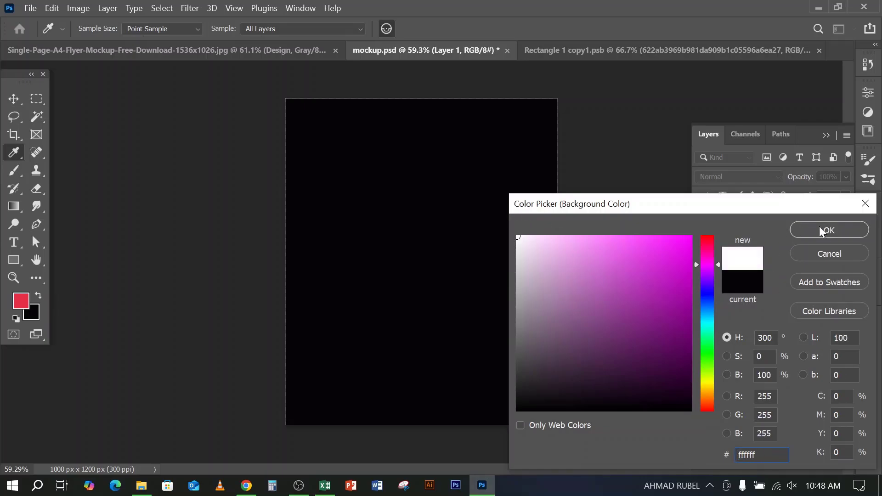
{"action": "left_click", "coordinate": [821, 231]}
- Delete the Color Fill 1 layer and fill Layer 1 with the white background color
{"action": "left_click", "coordinate": [801, 254]}
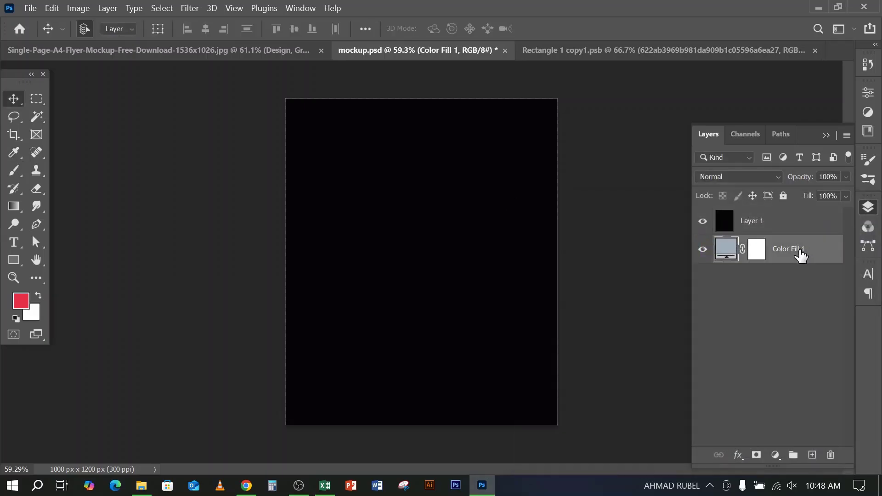
{"action": "key", "text": "Delete"}
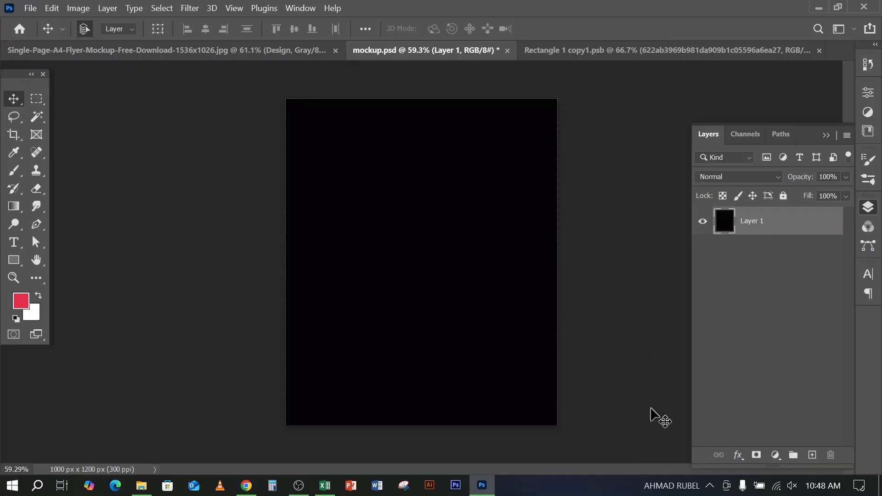
{"action": "key", "text": "ctrl+BackSpace"}
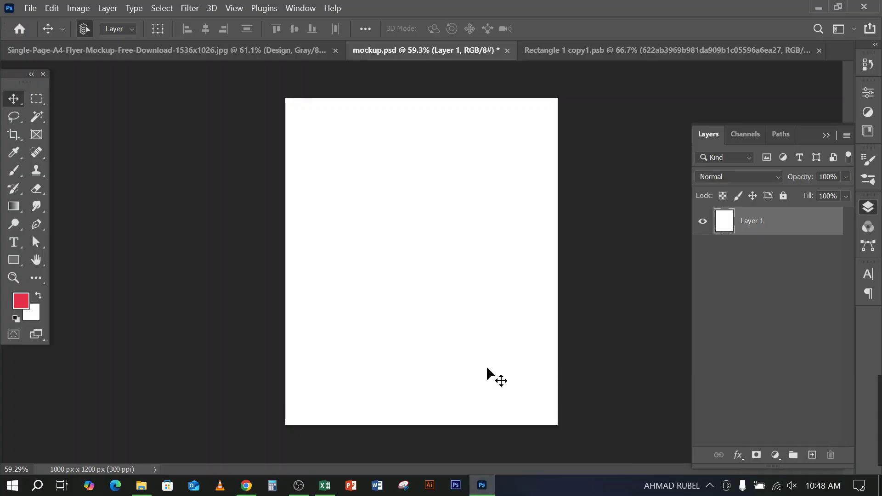
- Switch to File Explorer and refresh the Downloads folder
{"action": "left_click", "coordinate": [298, 486]}
{"action": "left_click", "coordinate": [298, 486]}
{"action": "left_click", "coordinate": [141, 485]}
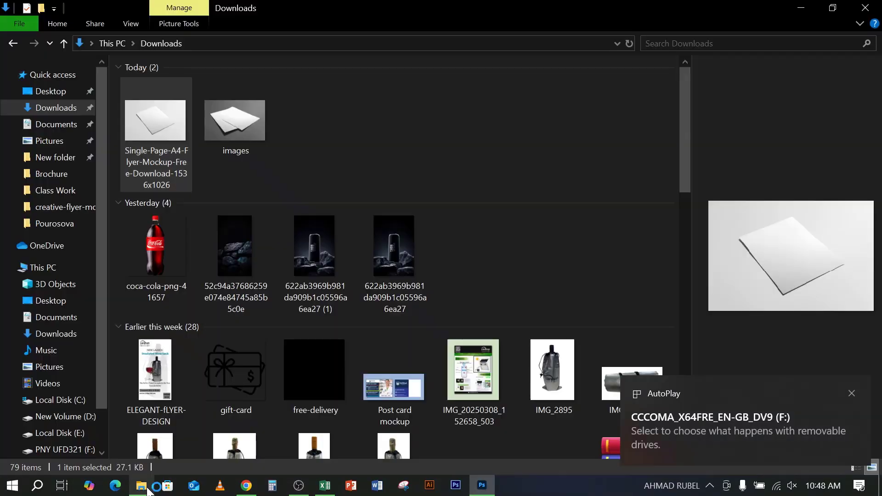
{"action": "right_click", "coordinate": [375, 98]}
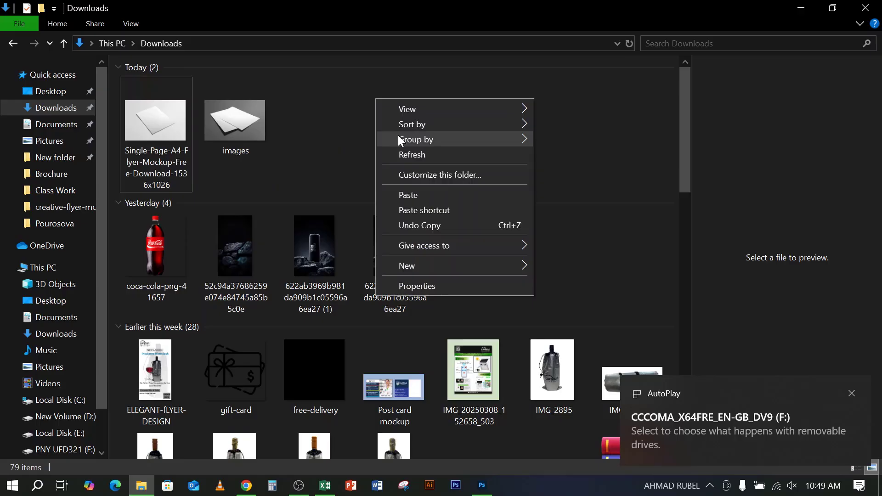
{"action": "left_click", "coordinate": [409, 155]}
- Browse to the Software folder on New Volume (D:) and check the contents of its WINDOWS folder
{"action": "left_click", "coordinate": [76, 436]}
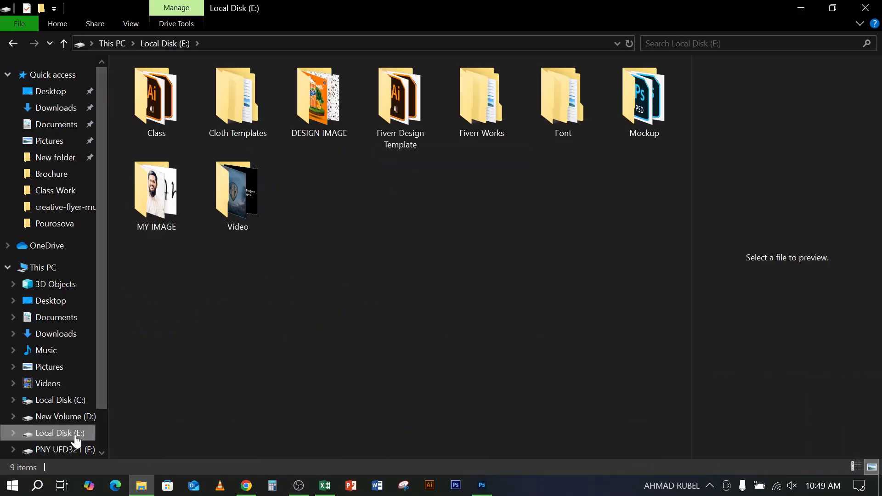
{"action": "left_click", "coordinate": [62, 419]}
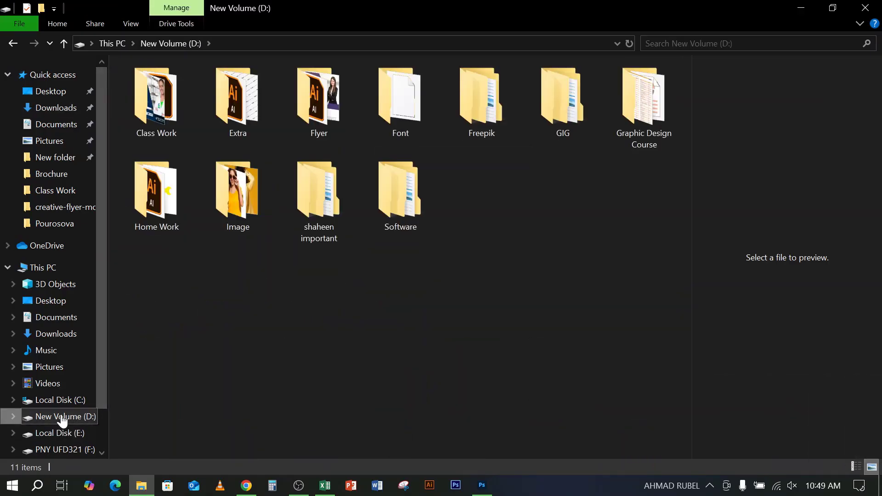
{"action": "double_click", "coordinate": [393, 171]}
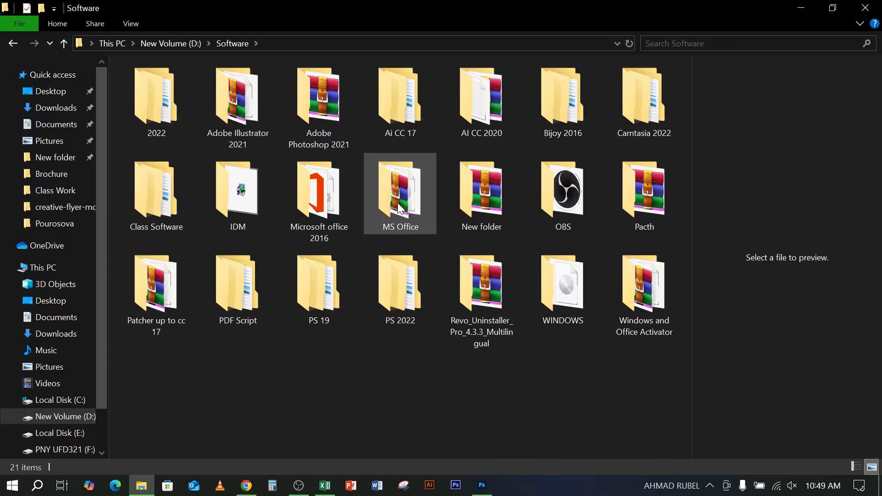
{"action": "double_click", "coordinate": [554, 292]}
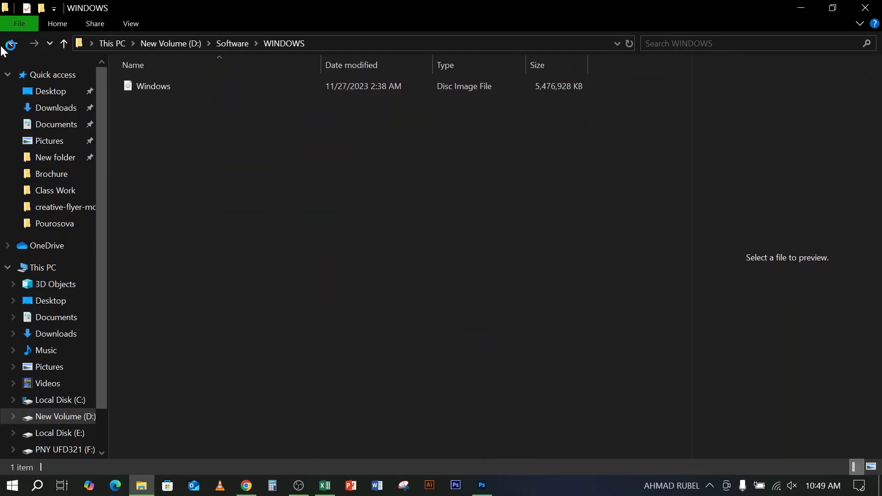
{"action": "left_click", "coordinate": [12, 43]}
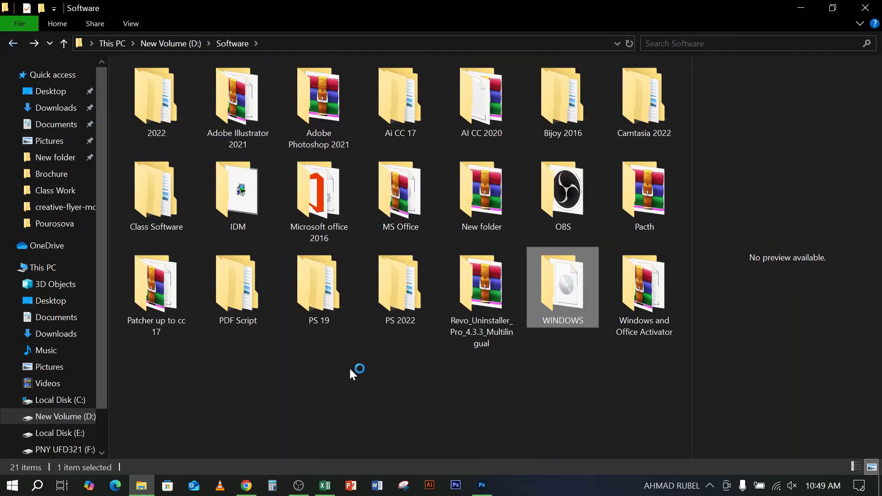
- Try to copy the WINDOWS folder from the Software folder onto the PNY UFD321 (F:) drive
{"action": "right_click", "coordinate": [572, 277]}
{"action": "left_click", "coordinate": [624, 378]}
{"action": "left_click", "coordinate": [65, 449]}
{"action": "right_click", "coordinate": [519, 235]}
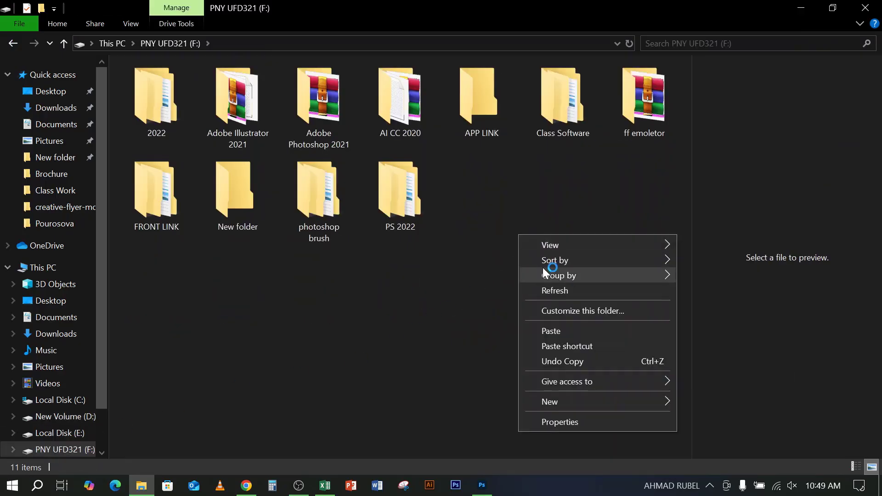
{"action": "left_click", "coordinate": [559, 327]}
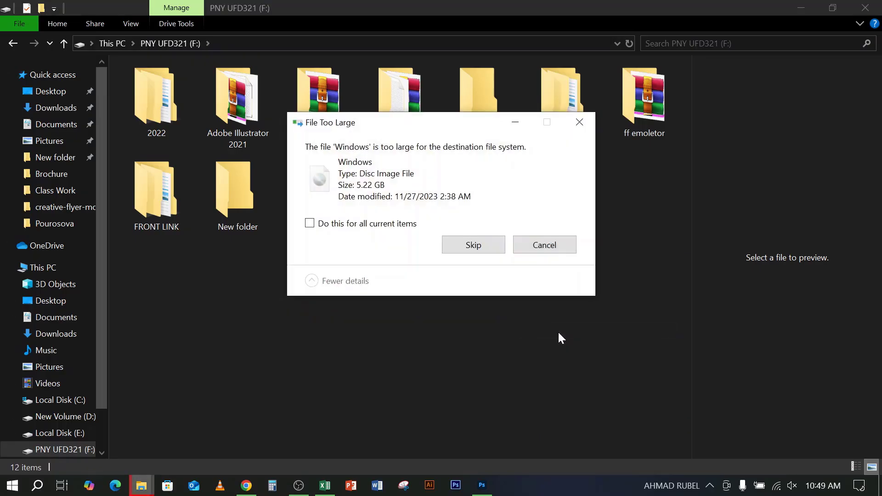
{"action": "left_click", "coordinate": [580, 122]}
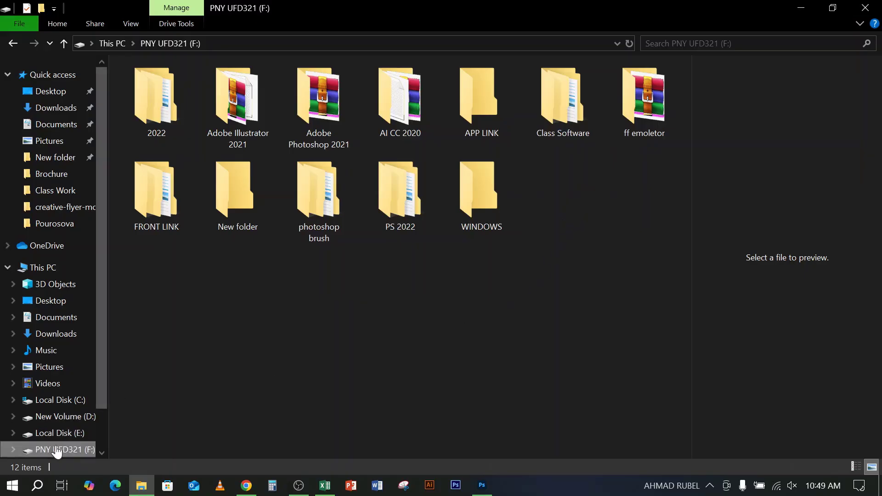
- Check the WINDOWS folder on the PNY UFD321 (F:) drive and delete it permanently
{"action": "double_click", "coordinate": [470, 189]}
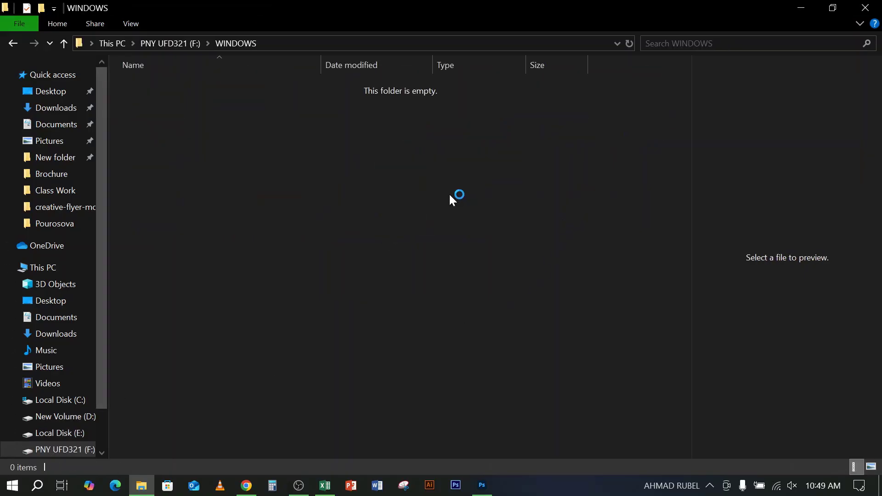
{"action": "left_click", "coordinate": [12, 44]}
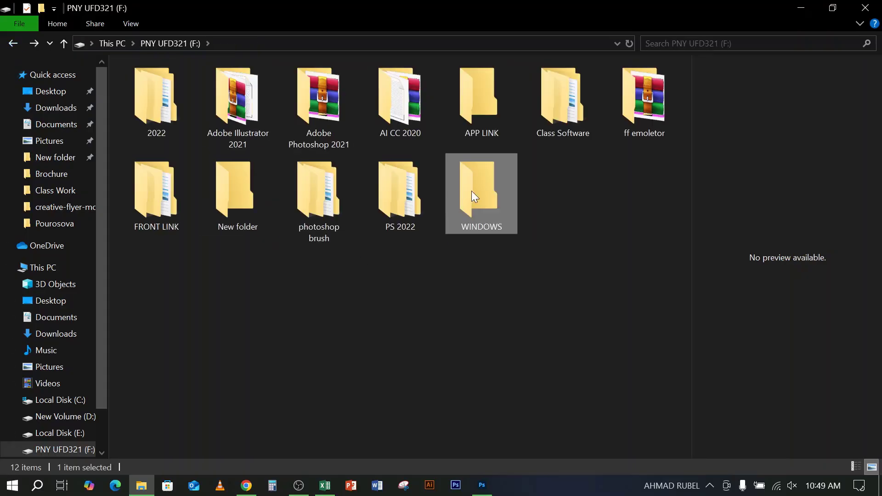
{"action": "key", "text": "shift+Delete"}
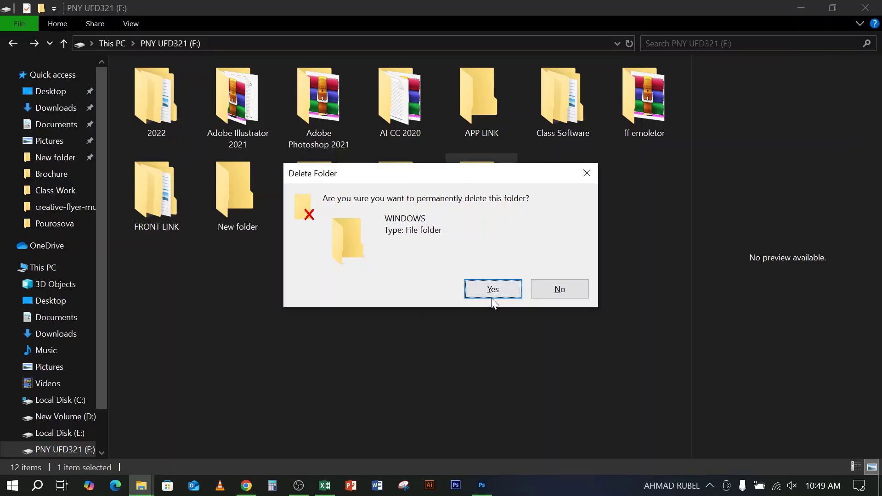
{"action": "left_click", "coordinate": [492, 298]}
- Try pasting the WINDOWS folder onto the PNY UFD321 (F:) drive again, skipping all oversized items
{"action": "right_click", "coordinate": [509, 246]}
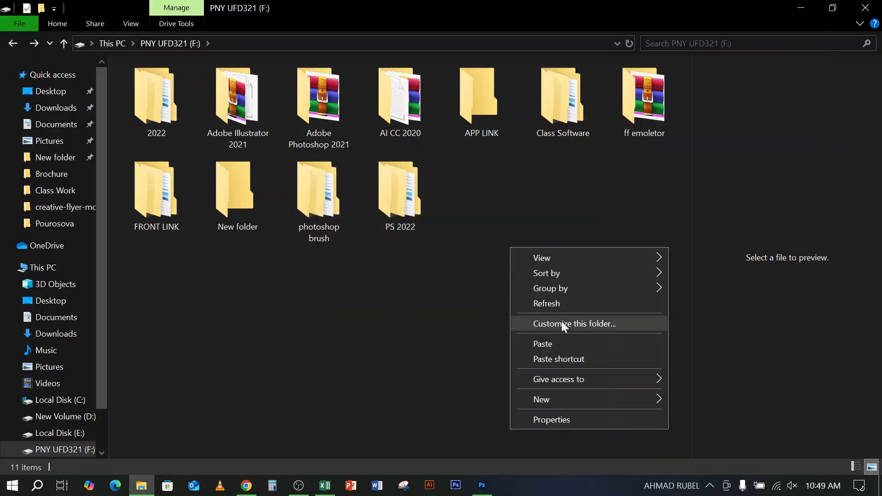
{"action": "left_click", "coordinate": [550, 344]}
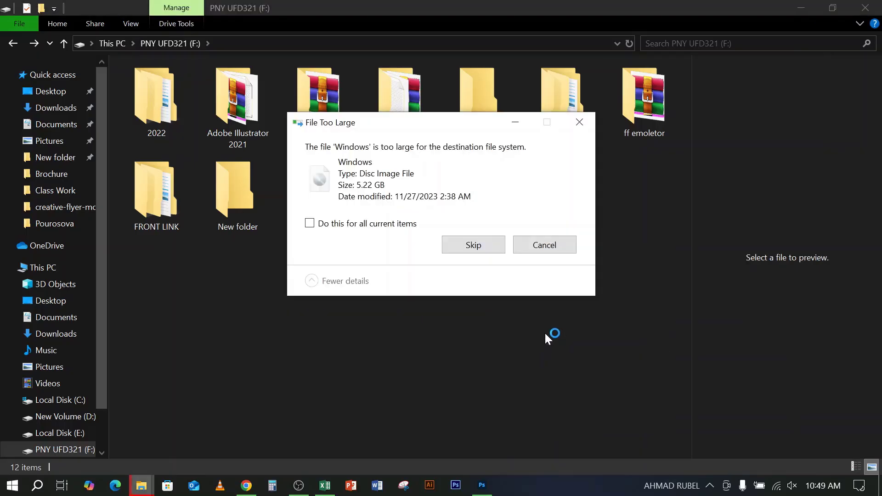
{"action": "left_click", "coordinate": [373, 224]}
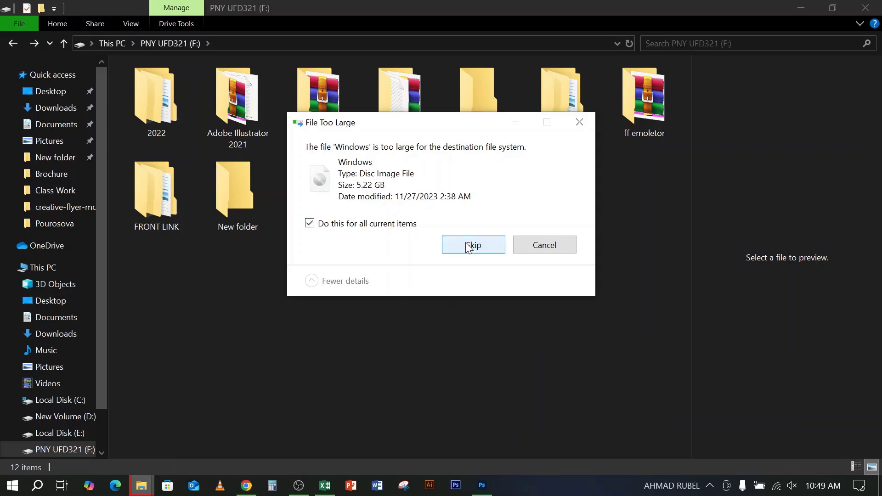
{"action": "left_click", "coordinate": [487, 244]}
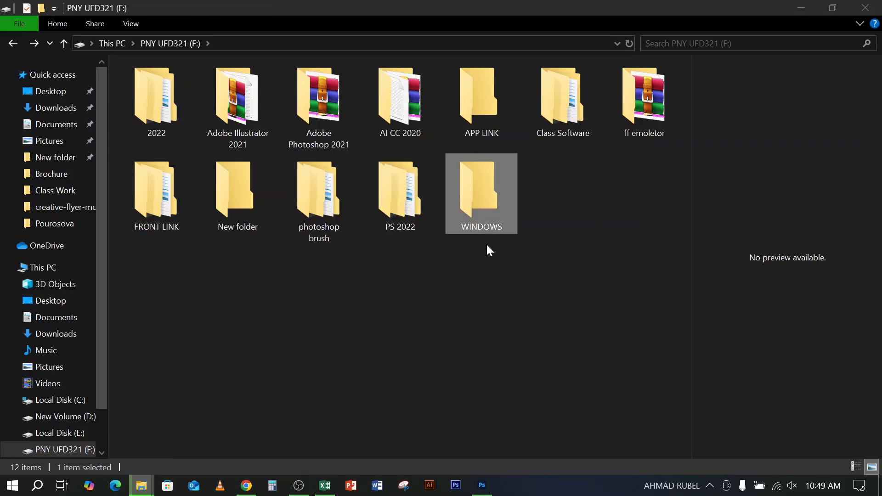
- Look inside the newly pasted WINDOWS folder on the F: drive and permanently delete that folder
{"action": "double_click", "coordinate": [484, 203]}
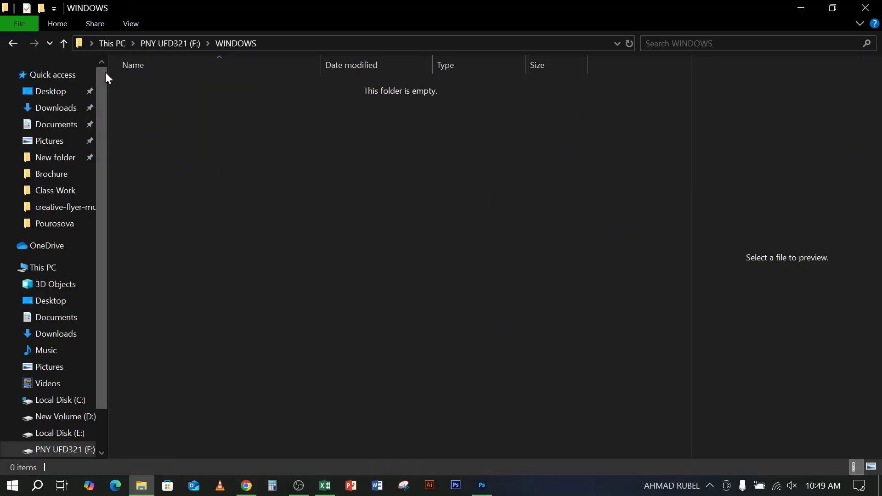
{"action": "left_click", "coordinate": [14, 45]}
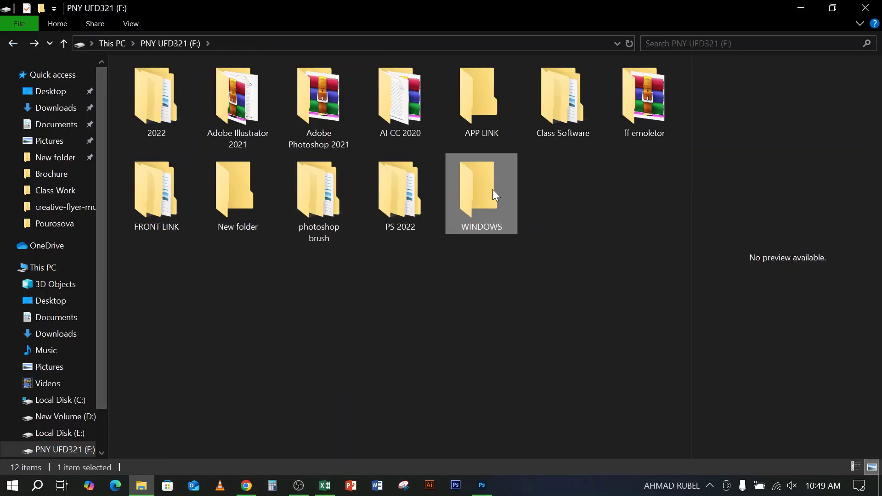
{"action": "key", "text": "shift+Delete"}
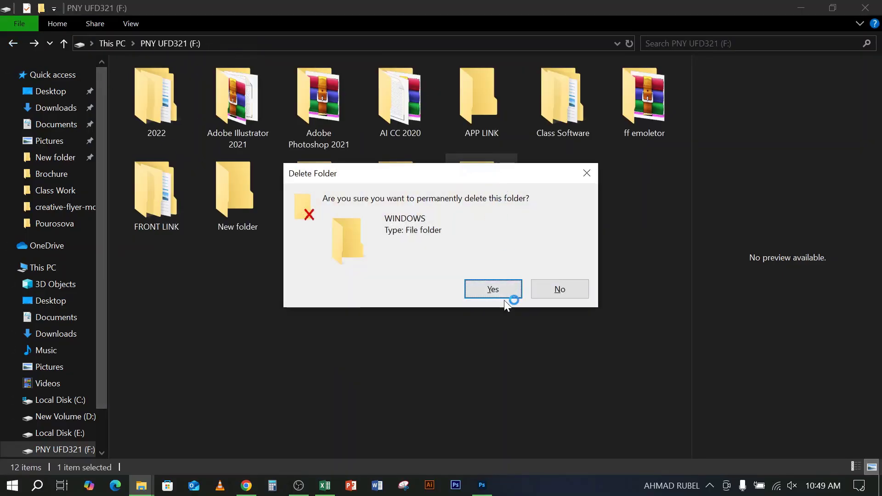
{"action": "left_click", "coordinate": [505, 288]}
- Return to the Software folder on New Volume (D:) and copy its WINDOWS folder to the clipboard
{"action": "left_click", "coordinate": [29, 417]}
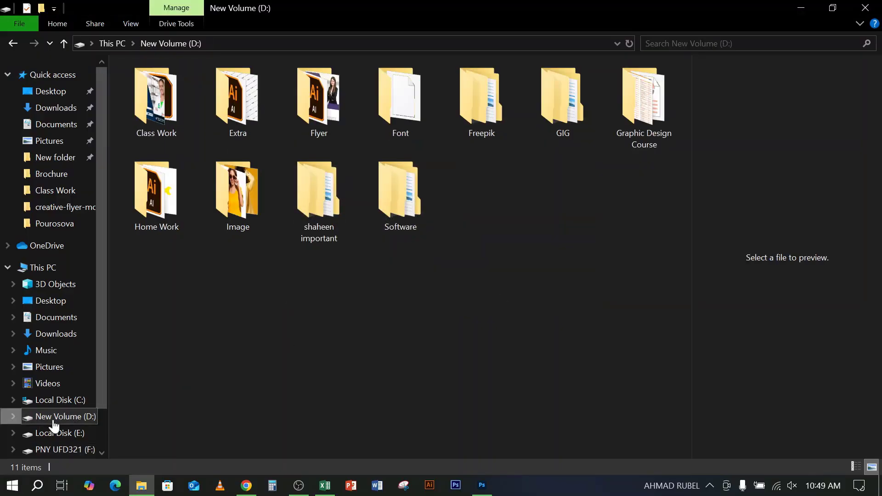
{"action": "double_click", "coordinate": [399, 193]}
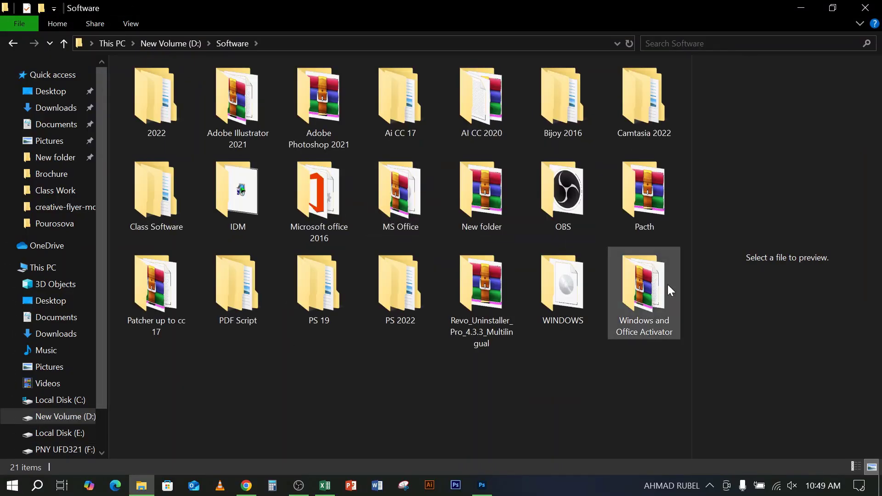
{"action": "right_click", "coordinate": [569, 284]}
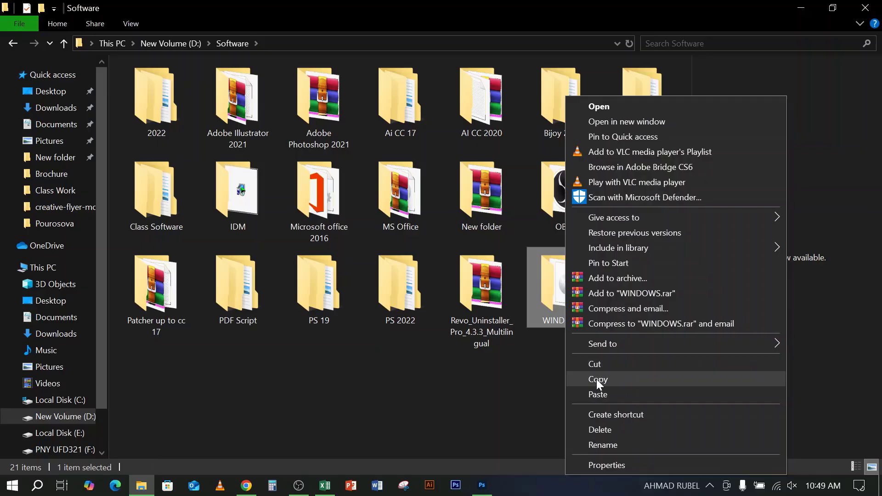
{"action": "left_click", "coordinate": [595, 381]}
- Try to paste the copied WINDOWS folder onto the PNY UFD321 (F:) drive and cancel the oversized file transfer
{"action": "left_click", "coordinate": [60, 449]}
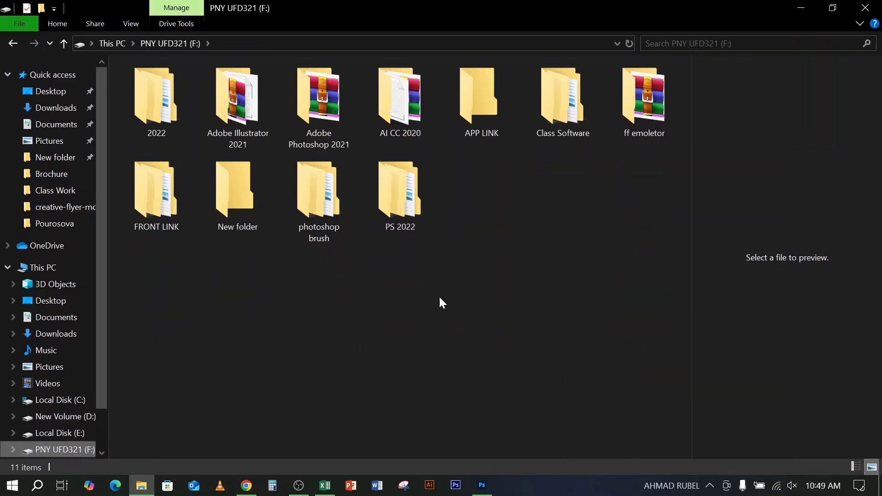
{"action": "right_click", "coordinate": [536, 244]}
{"action": "left_click", "coordinate": [571, 340]}
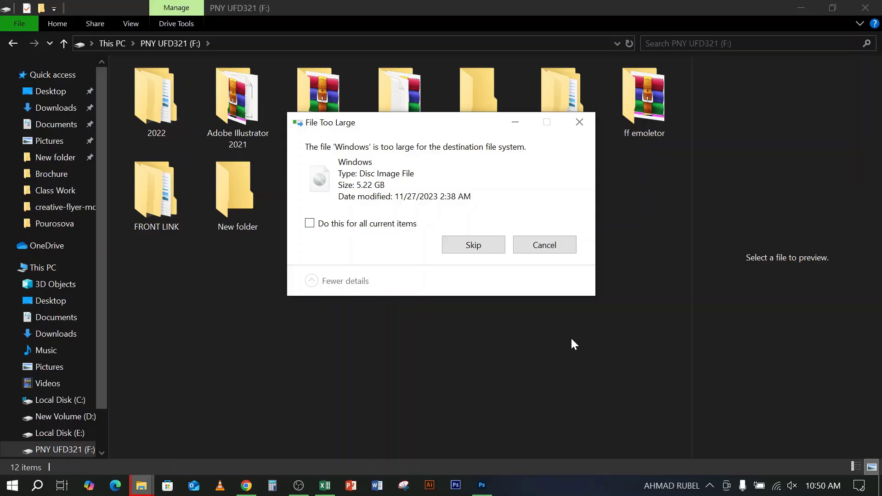
{"action": "left_click", "coordinate": [566, 243]}
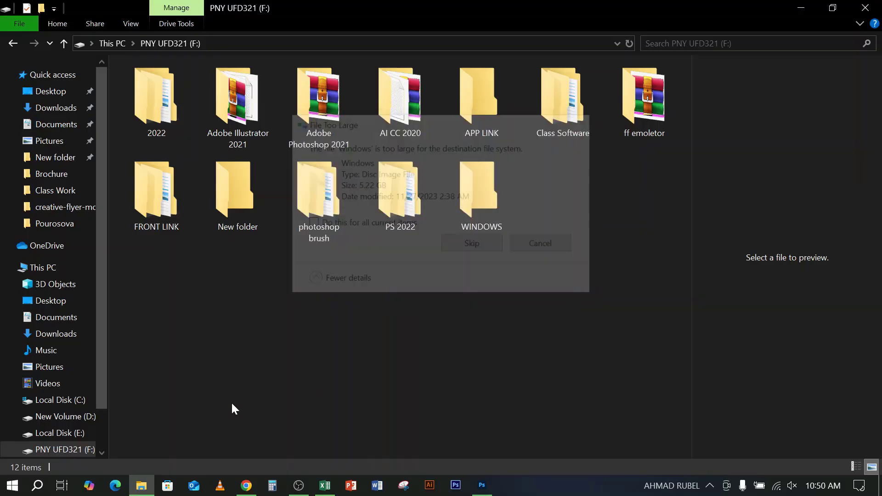
- Look through New Volume (D:), the This PC drive overview and Local Disk (E:)
{"action": "left_click", "coordinate": [40, 417]}
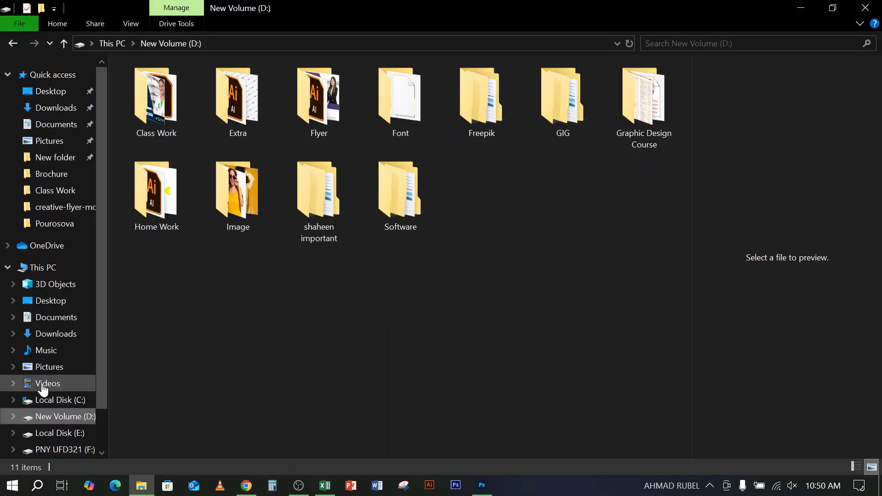
{"action": "left_click", "coordinate": [45, 270]}
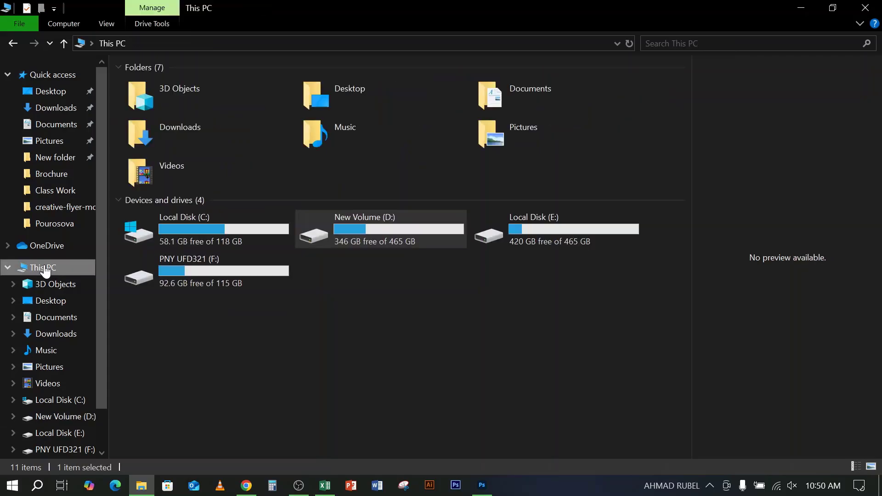
{"action": "right_click", "coordinate": [307, 330]}
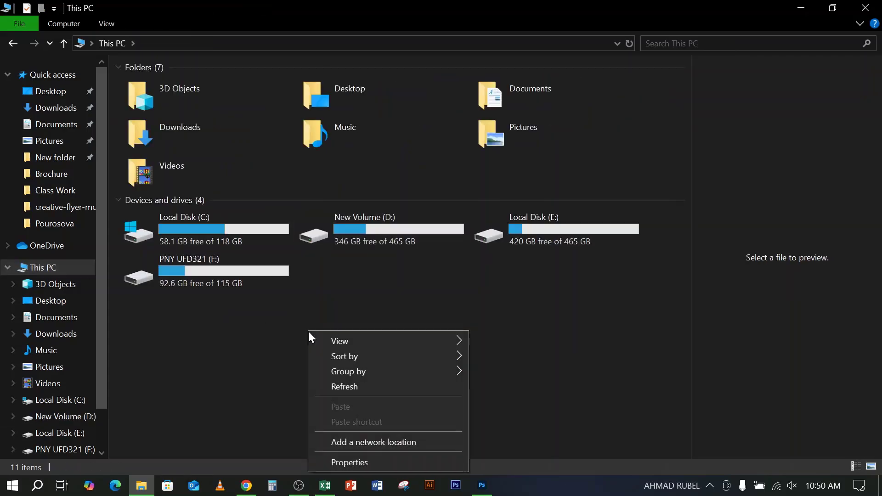
{"action": "left_click", "coordinate": [236, 367]}
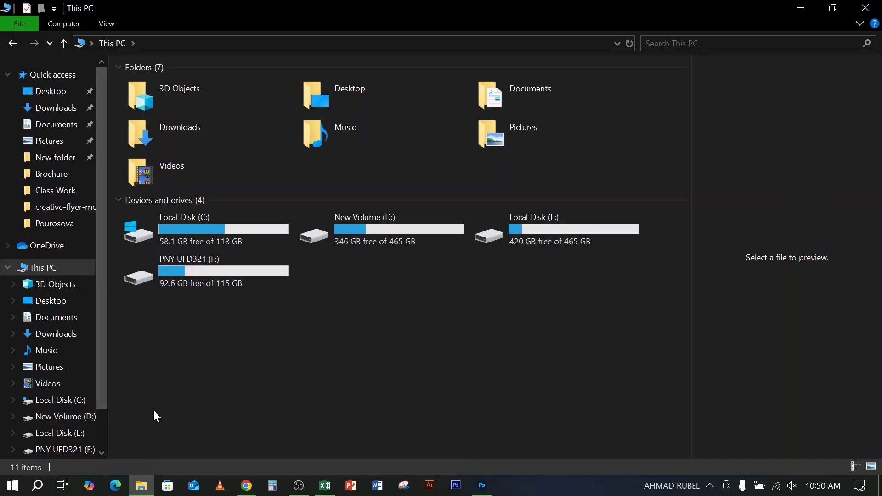
{"action": "left_click", "coordinate": [60, 434]}
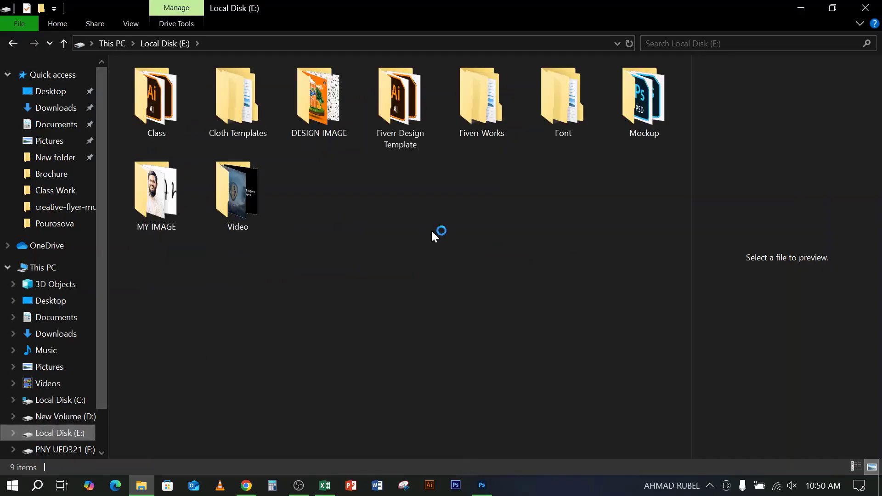
- Inspect the properties of the Windows disc image in the Software\WINDOWS folder on New Volume (D:)
{"action": "left_click", "coordinate": [64, 416]}
{"action": "left_click", "coordinate": [413, 181]}
{"action": "double_click", "coordinate": [412, 177]}
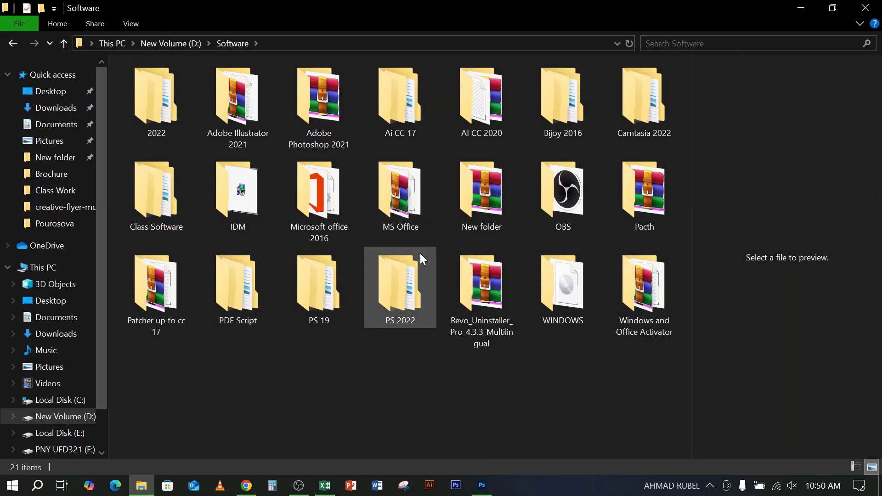
{"action": "double_click", "coordinate": [569, 281]}
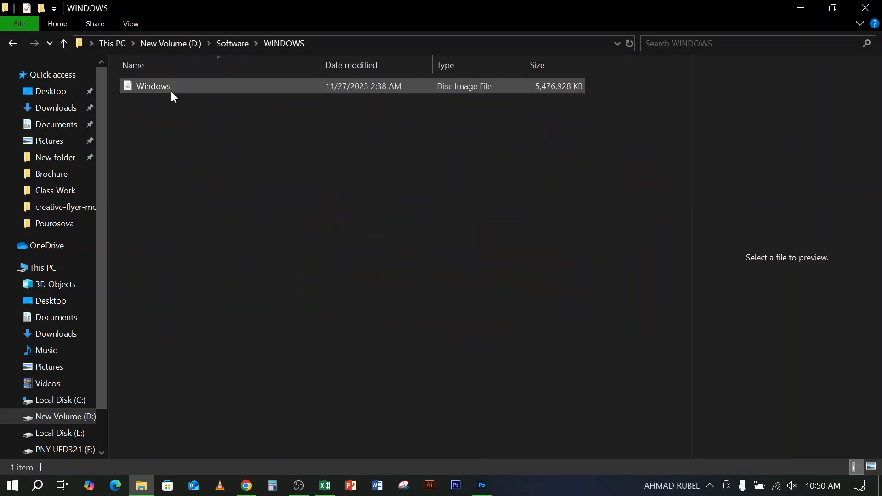
{"action": "left_click", "coordinate": [131, 85]}
{"action": "right_click", "coordinate": [131, 85]}
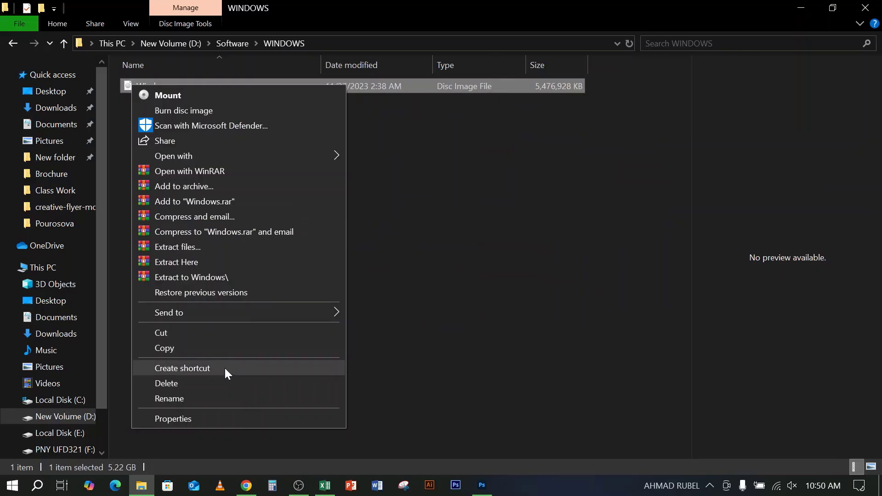
{"action": "left_click", "coordinate": [194, 417]}
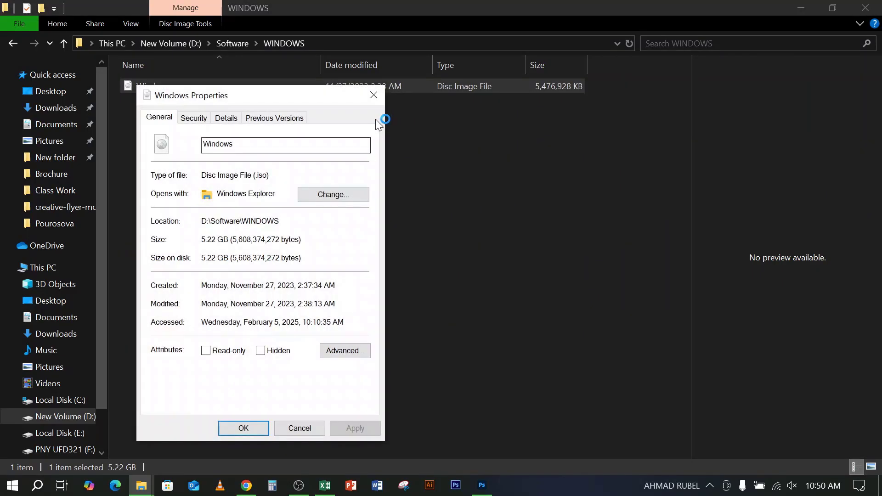
{"action": "left_click", "coordinate": [373, 96]}
{"action": "left_click", "coordinate": [414, 240]}
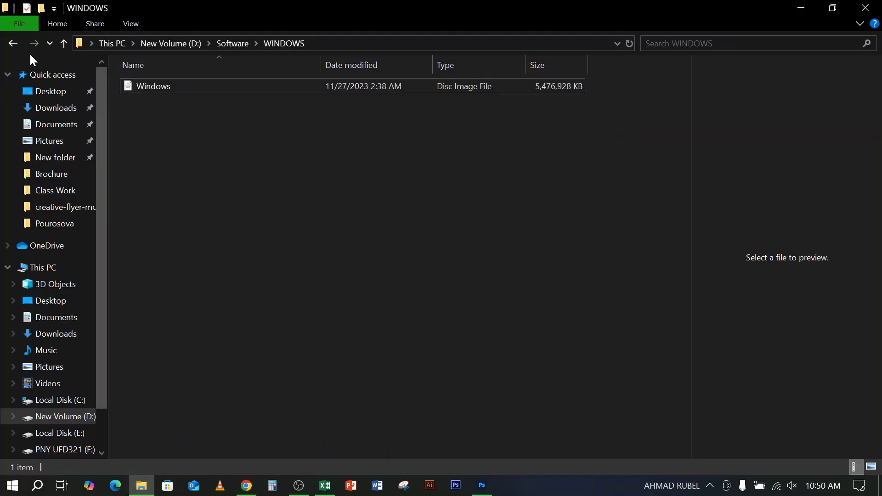
- Go back to the Software folder and copy its WINDOWS folder to the clipboard
{"action": "left_click", "coordinate": [13, 42]}
{"action": "right_click", "coordinate": [562, 281]}
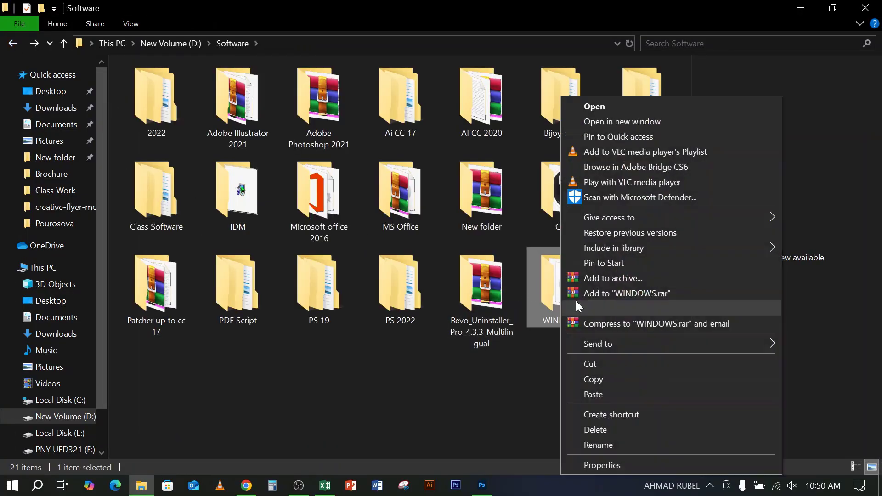
{"action": "left_click", "coordinate": [594, 379]}
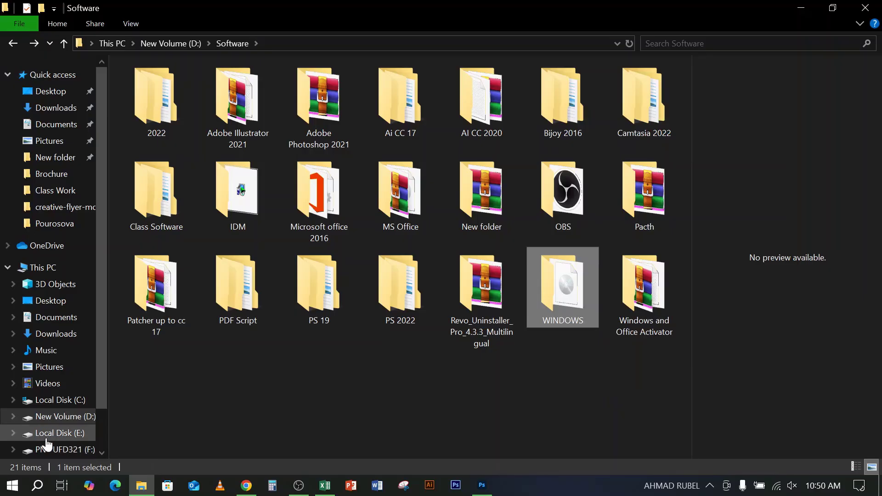
- Permanently delete the existing WINDOWS folder from the PNY UFD321 (F:) drive
{"action": "left_click", "coordinate": [50, 450]}
{"action": "right_click", "coordinate": [611, 225]}
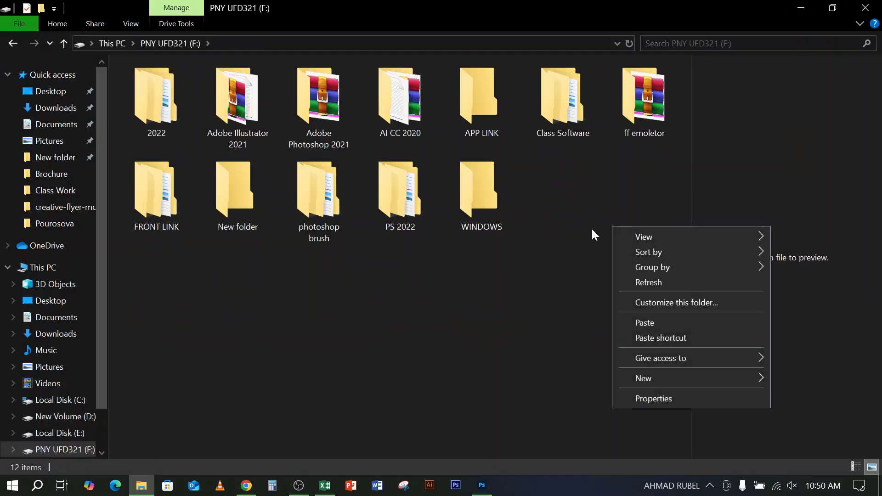
{"action": "left_click", "coordinate": [483, 185]}
{"action": "key", "text": "Delete"}
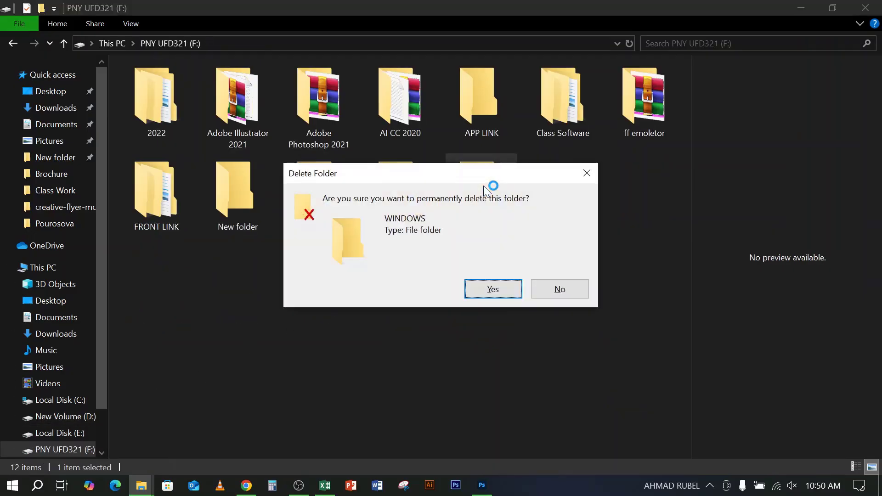
{"action": "left_click", "coordinate": [478, 297]}
- Try to paste the copied WINDOWS folder onto the F: drive again and cancel the transfer
{"action": "right_click", "coordinate": [500, 255]}
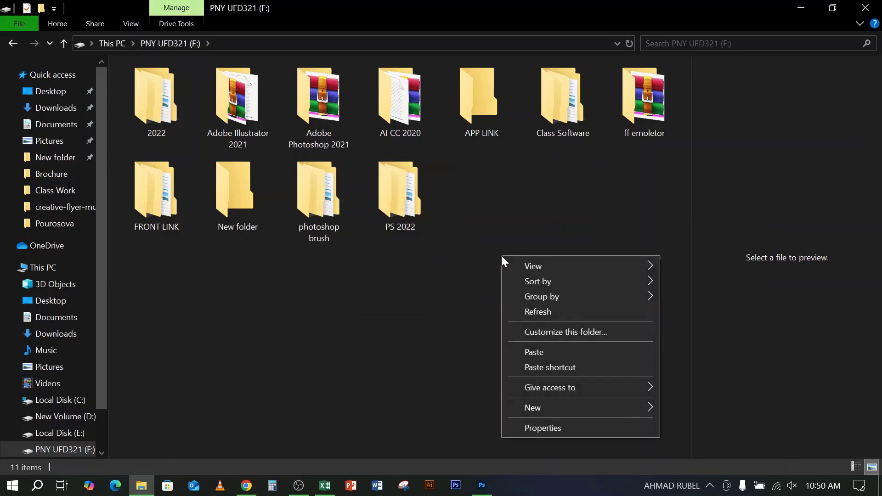
{"action": "left_click", "coordinate": [542, 351]}
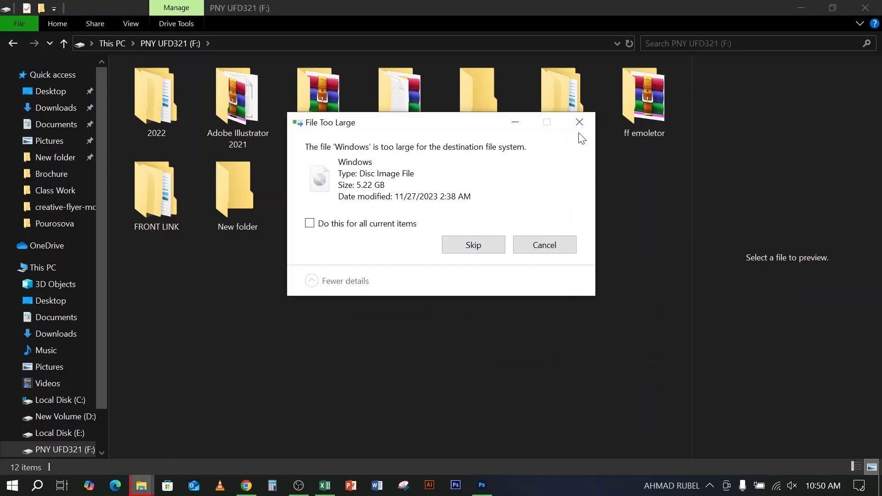
{"action": "left_click", "coordinate": [547, 251]}
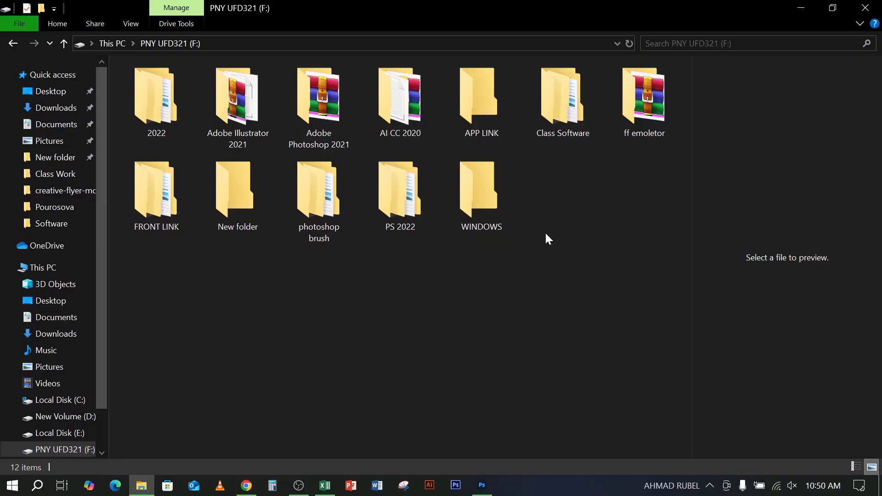
- Permanently delete the WINDOWS folder left on the F: drive by the cancelled paste
{"action": "left_click", "coordinate": [490, 186]}
{"action": "key", "text": "Delete"}
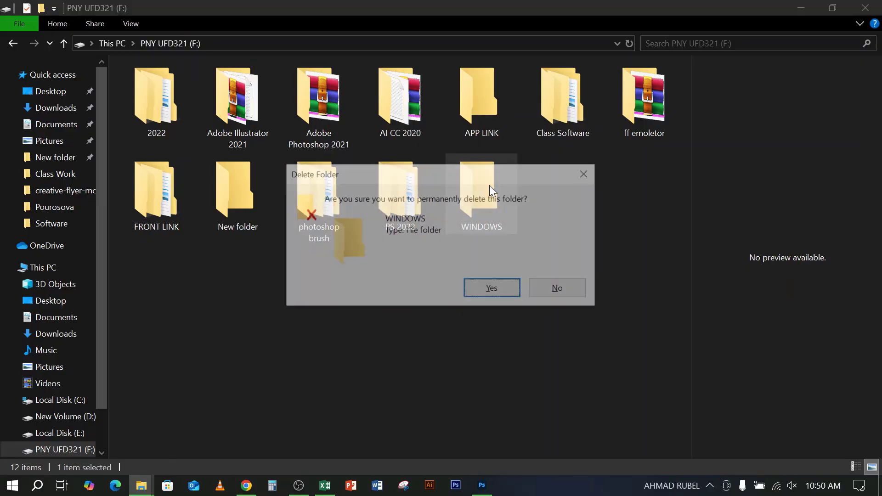
{"action": "left_click", "coordinate": [494, 294]}
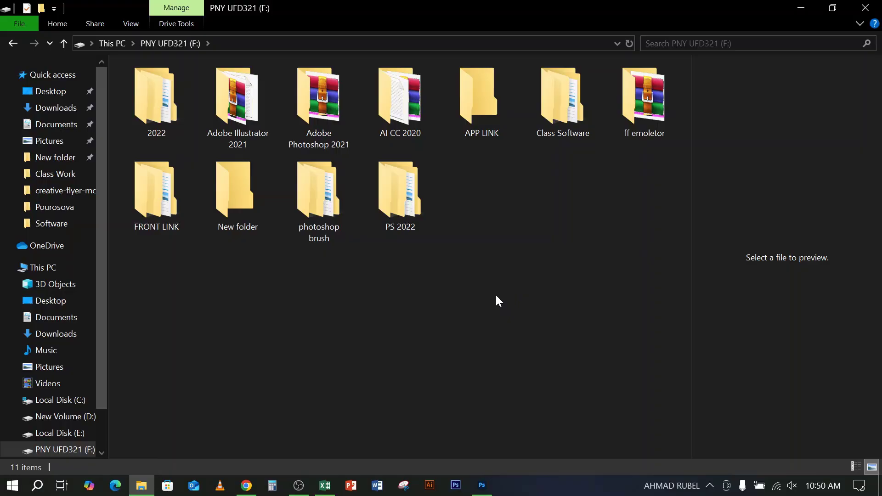
- Switch to mockup.psd in Photoshop and create a rectangle shape 160 mm wide and 300 mm high on the white canvas
{"action": "key", "text": "alt+Tab"}
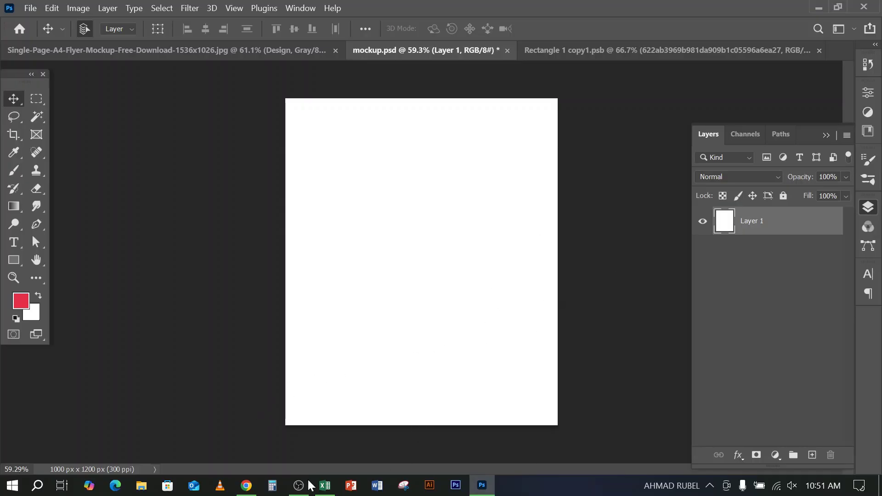
{"action": "left_click", "coordinate": [298, 486]}
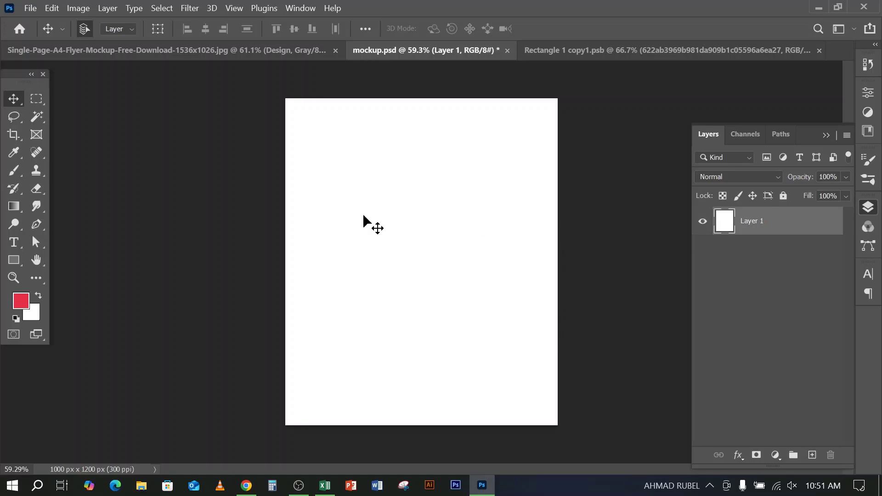
{"action": "key", "text": "u"}
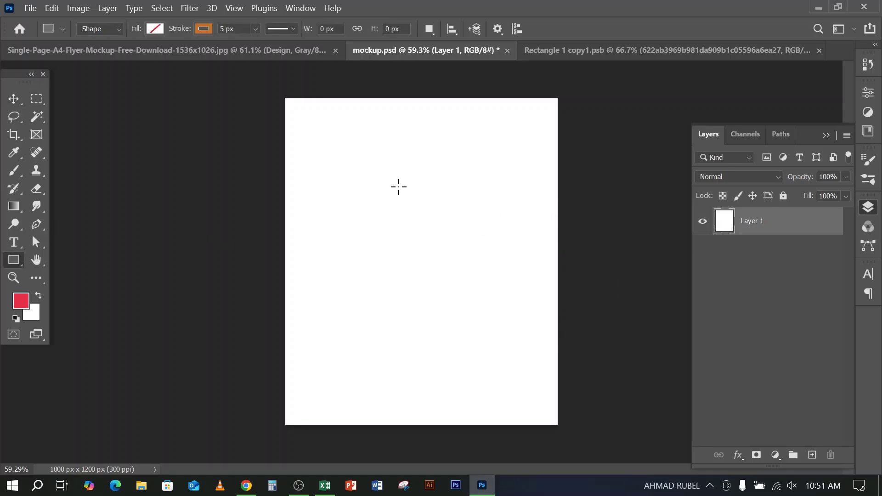
{"action": "right_click", "coordinate": [15, 261]}
{"action": "left_click", "coordinate": [72, 257]}
{"action": "left_click", "coordinate": [396, 168]}
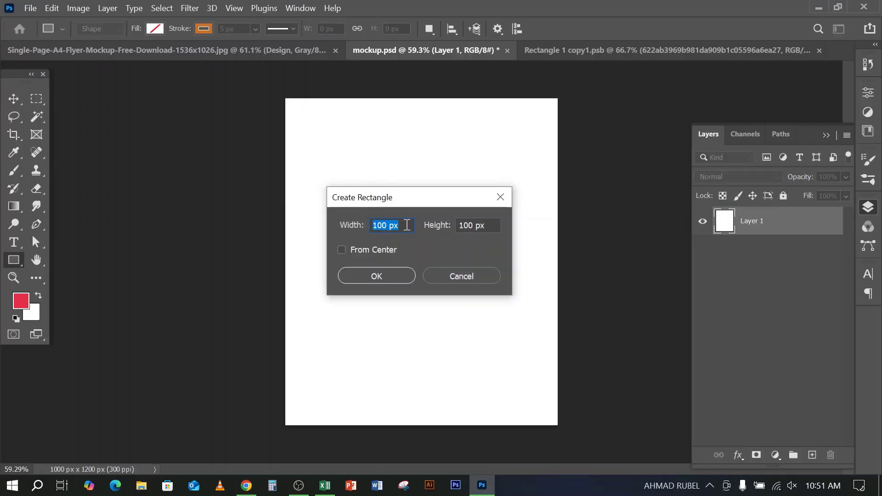
{"action": "left_click_drag", "start_coordinate": [432, 202], "coordinate": [360, 180]}
{"action": "left_click", "coordinate": [389, 185]}
{"action": "type", "text": "160mm"}
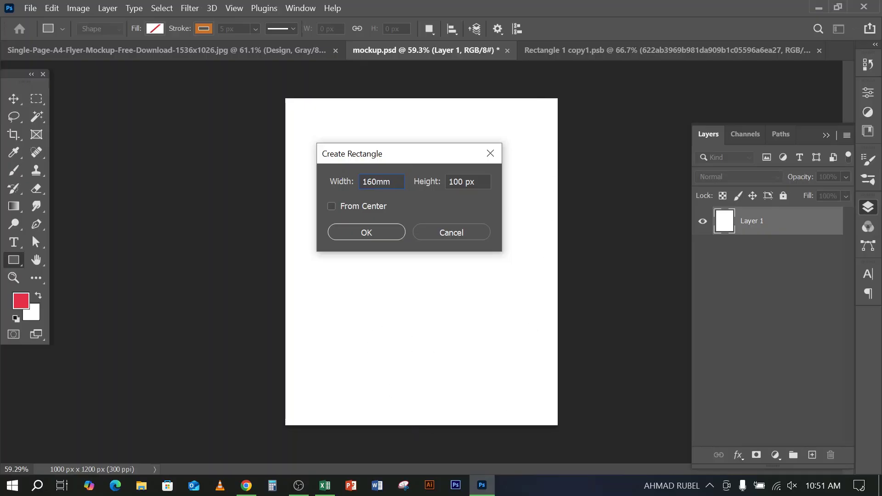
{"action": "key", "text": "Tab"}
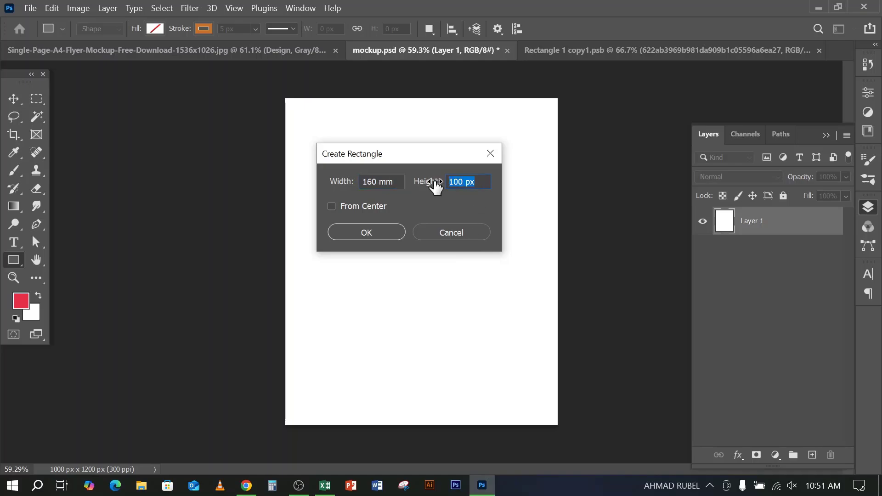
{"action": "type", "text": "300mm"}
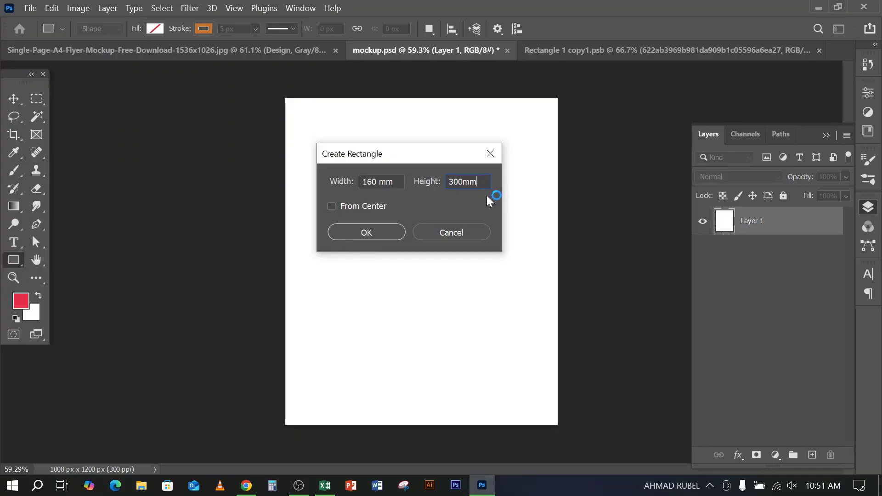
{"action": "left_click", "coordinate": [366, 232]}
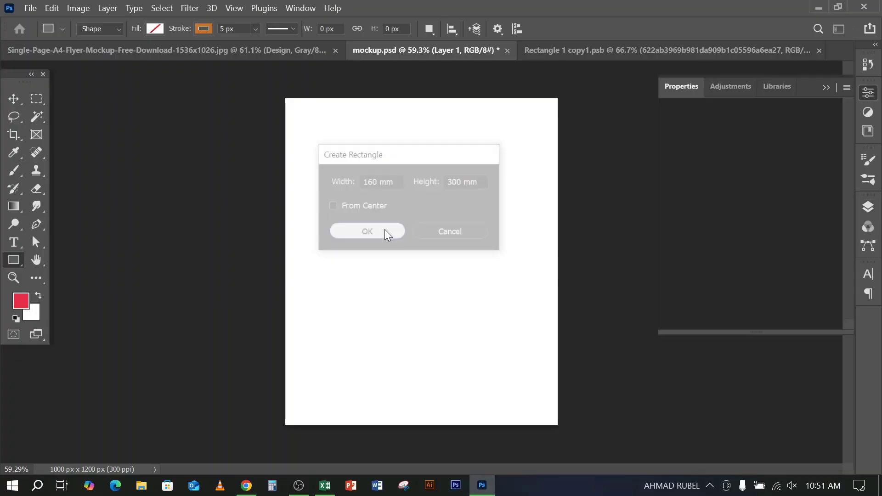
- Fill the rectangle with a dark slate blue from the recently used colours and remove its orange stroke
{"action": "left_click", "coordinate": [154, 30]}
{"action": "left_click", "coordinate": [93, 101]}
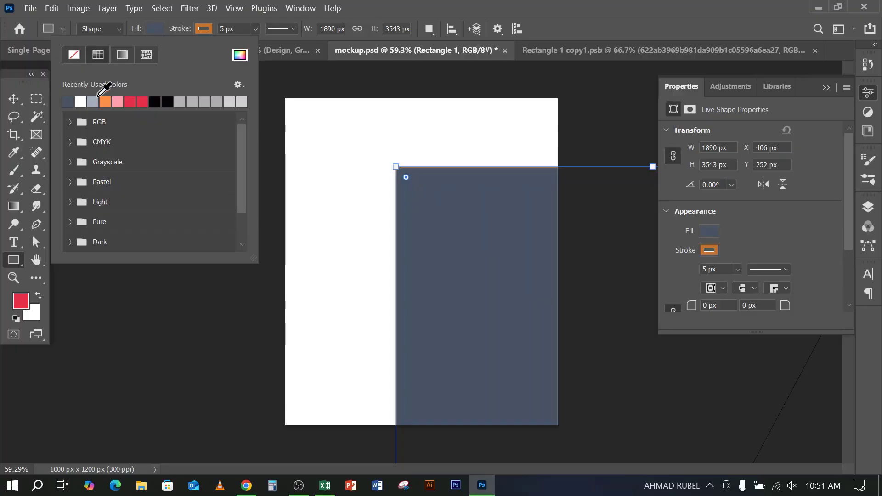
{"action": "left_click", "coordinate": [206, 28]}
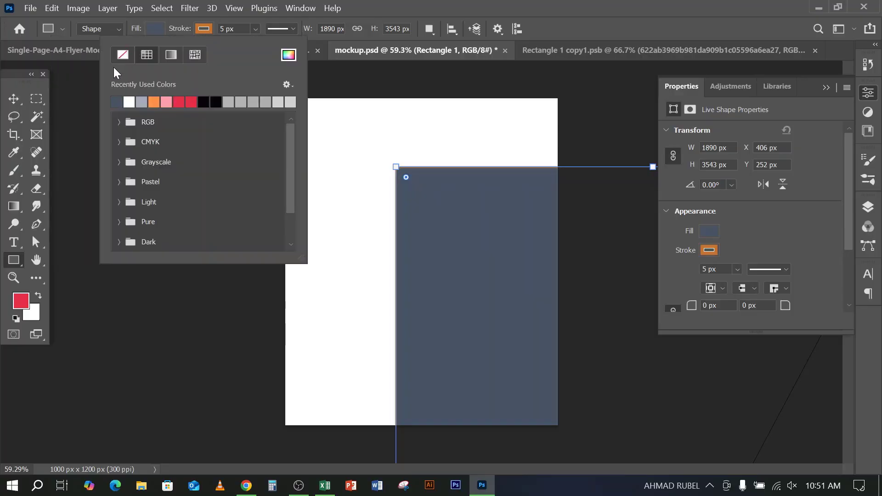
{"action": "left_click", "coordinate": [123, 55]}
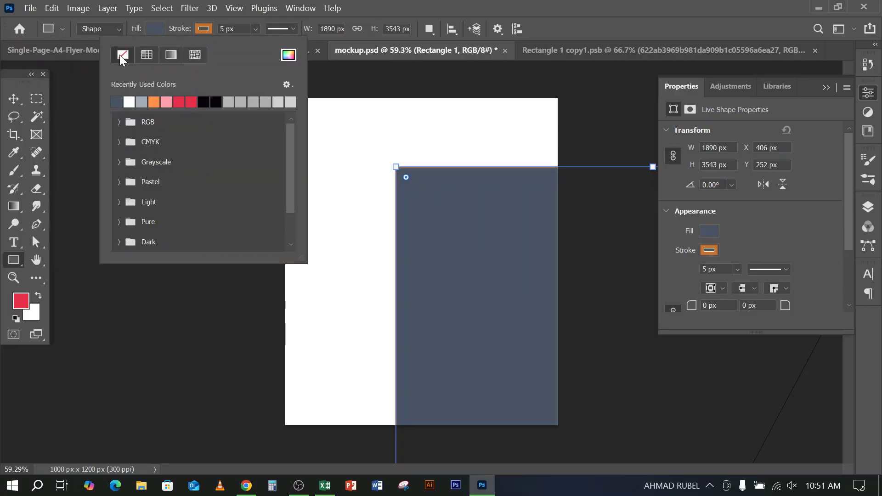
{"action": "left_click", "coordinate": [637, 24]}
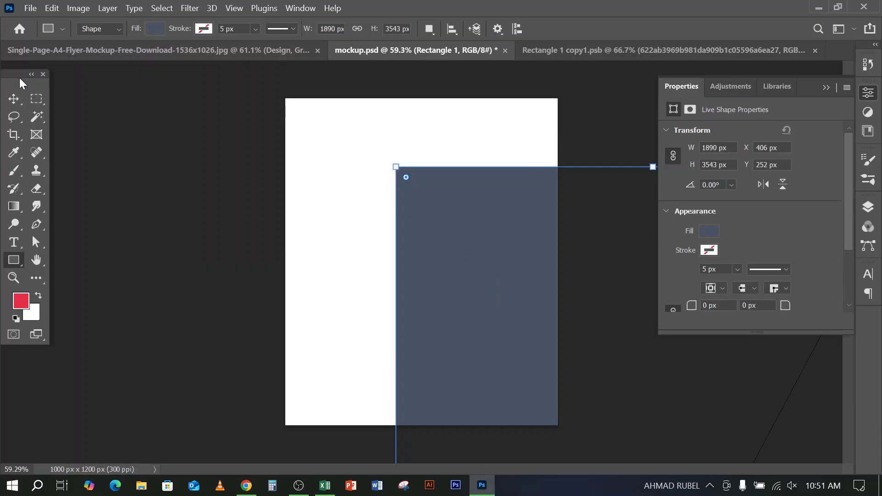
- Scale the slate blue rectangle proportionally to about 561 × 1052 px so it fits within the white canvas
{"action": "left_click", "coordinate": [14, 98]}
{"action": "scroll", "coordinate": [513, 226], "scroll_direction": "down", "scroll_amount": 1}
{"action": "scroll", "coordinate": [508, 220], "scroll_direction": "down", "scroll_amount": 10}
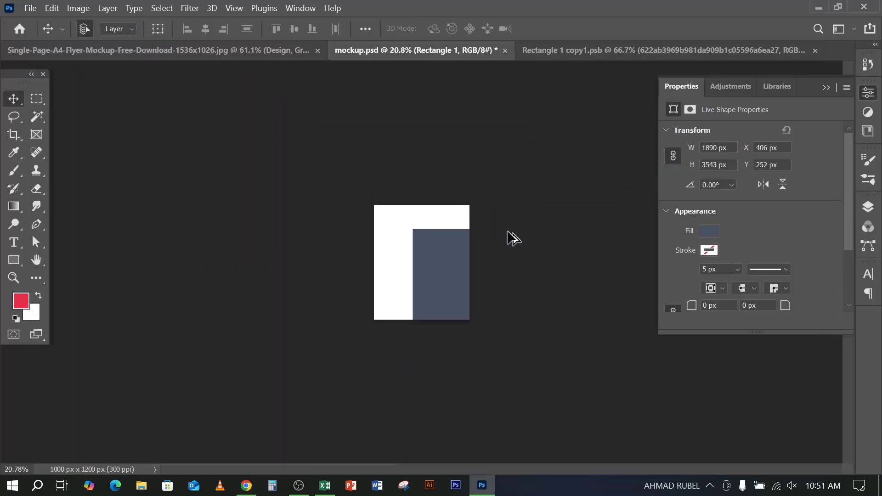
{"action": "key", "text": "ctrl+t"}
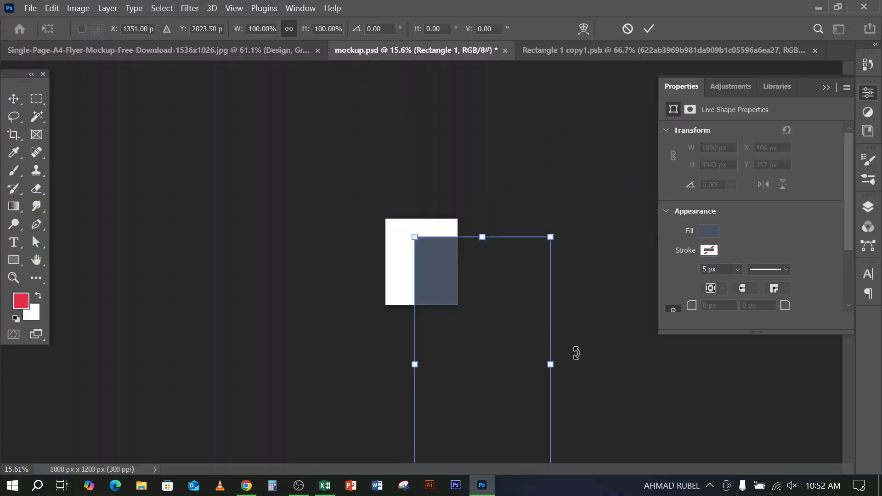
{"action": "left_click_drag", "start_coordinate": [551, 237], "coordinate": [435, 253]}
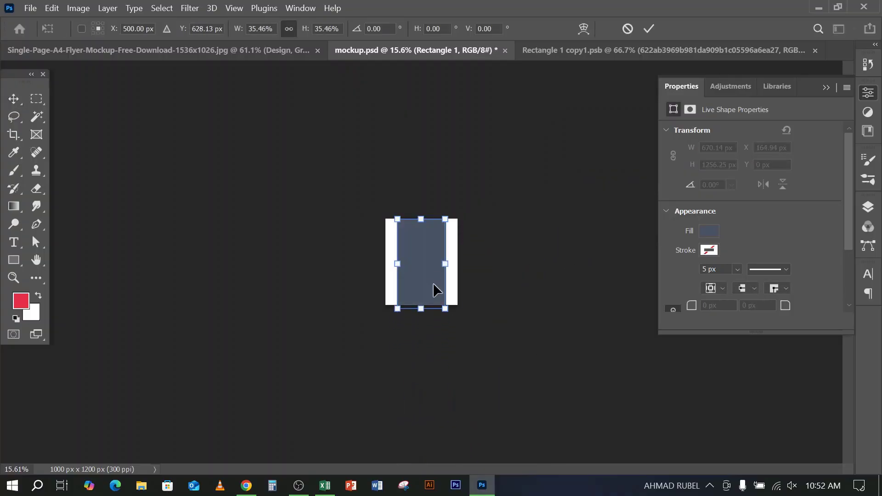
{"action": "left_click_drag", "start_coordinate": [445, 308], "coordinate": [438, 294]}
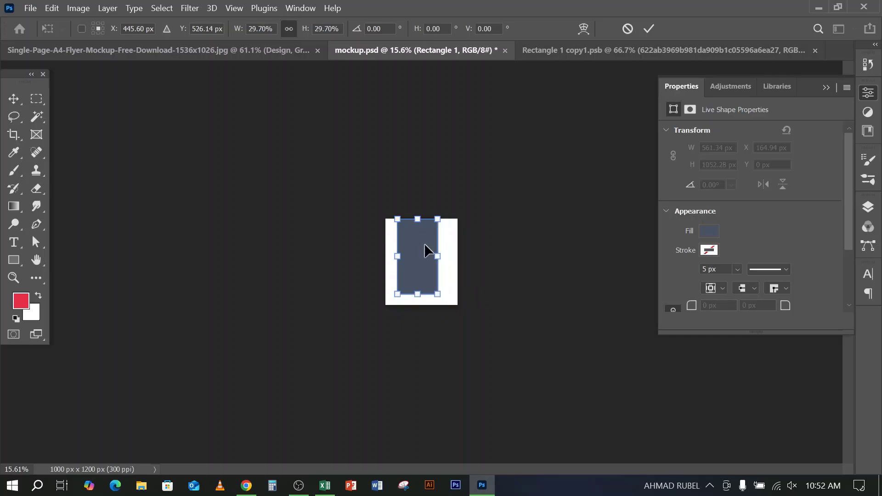
{"action": "double_click", "coordinate": [427, 249]}
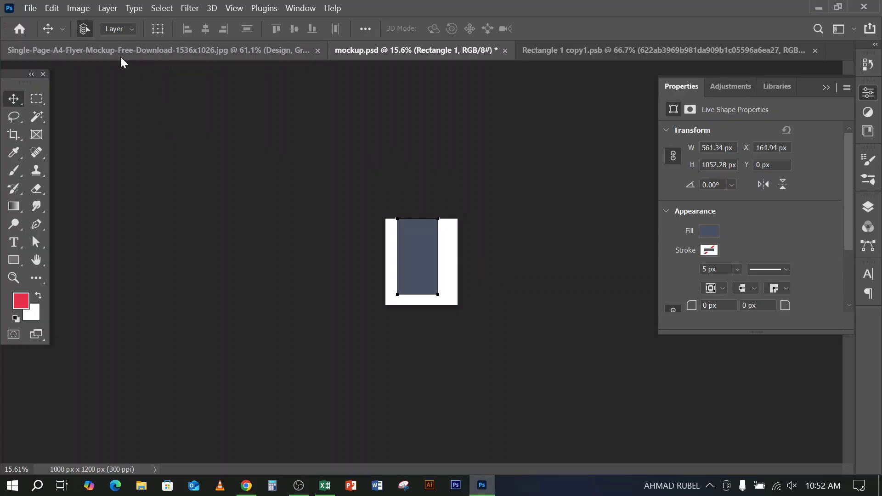
{"action": "left_click", "coordinate": [630, 282]}
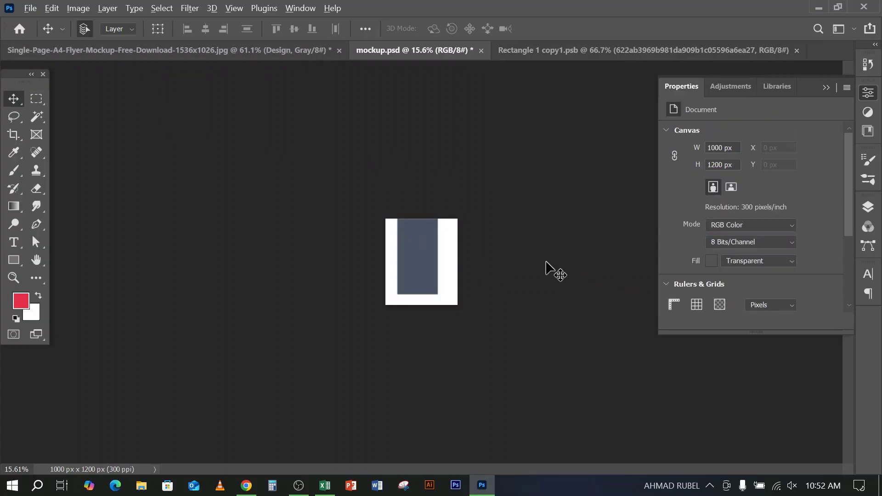
- Centre the Rectangle 1 layer horizontally and vertically on the white canvas using a selection of Layer 1, and deselect
{"action": "scroll", "coordinate": [547, 269], "scroll_direction": "up", "scroll_amount": 3}
{"action": "scroll", "coordinate": [532, 257], "scroll_direction": "up", "scroll_amount": 4}
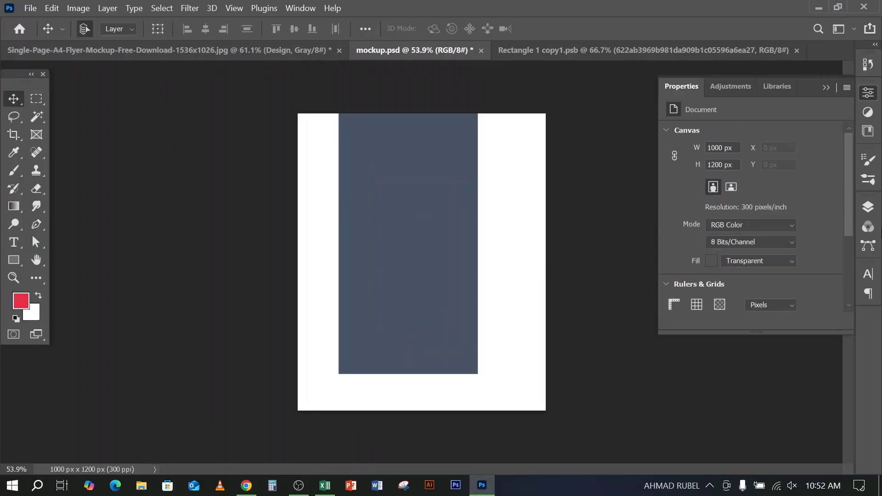
{"action": "left_click", "coordinate": [871, 207]}
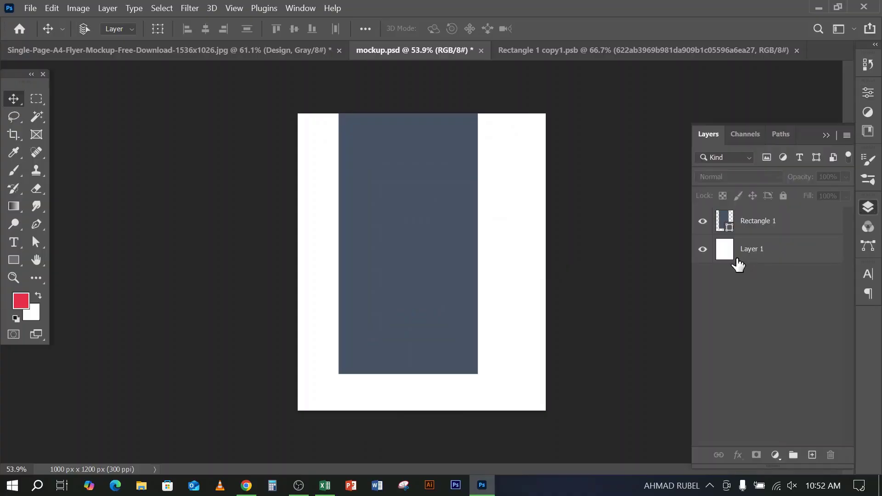
{"action": "left_click", "coordinate": [728, 252], "text": "ctrl"}
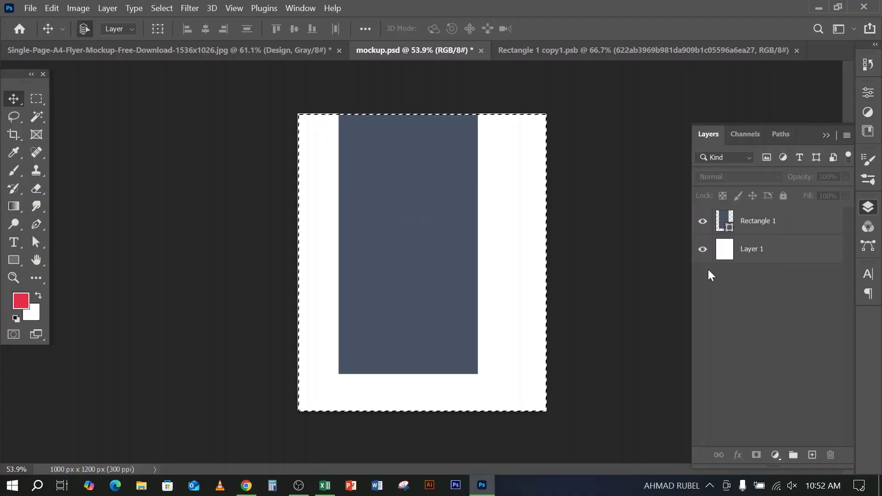
{"action": "left_click", "coordinate": [797, 232]}
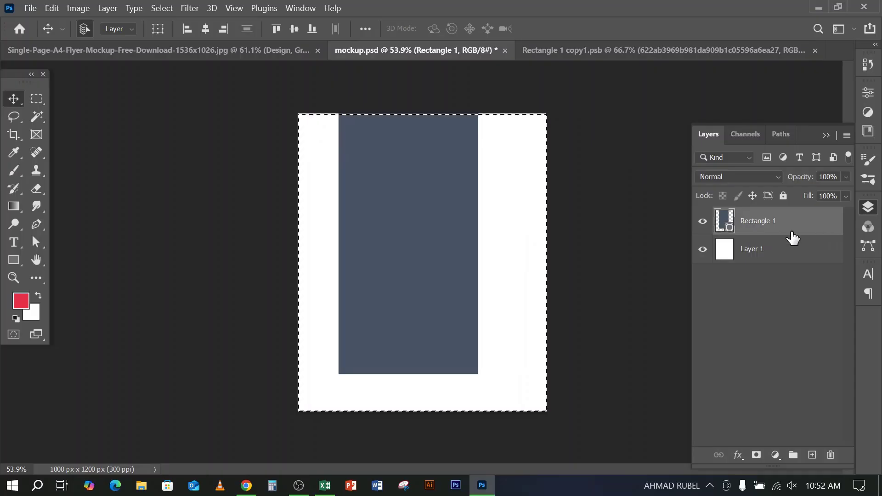
{"action": "left_click", "coordinate": [294, 29]}
{"action": "left_click", "coordinate": [205, 28]}
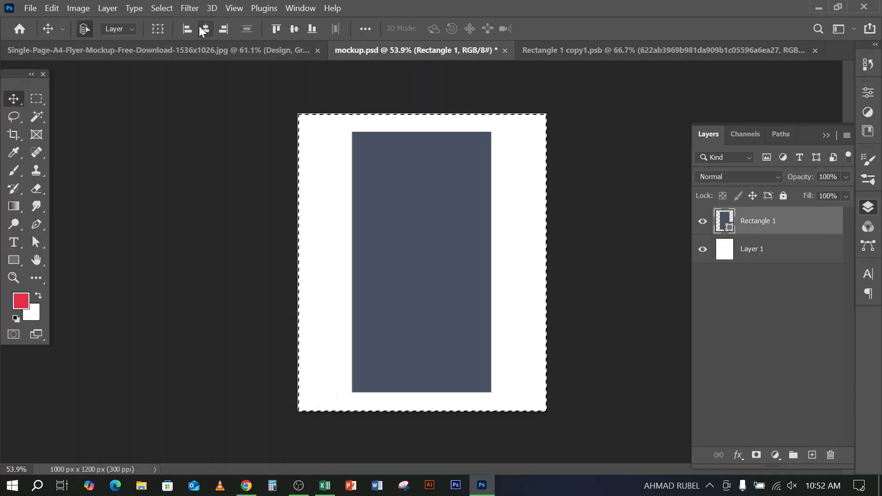
{"action": "key", "text": "ctrl+d"}
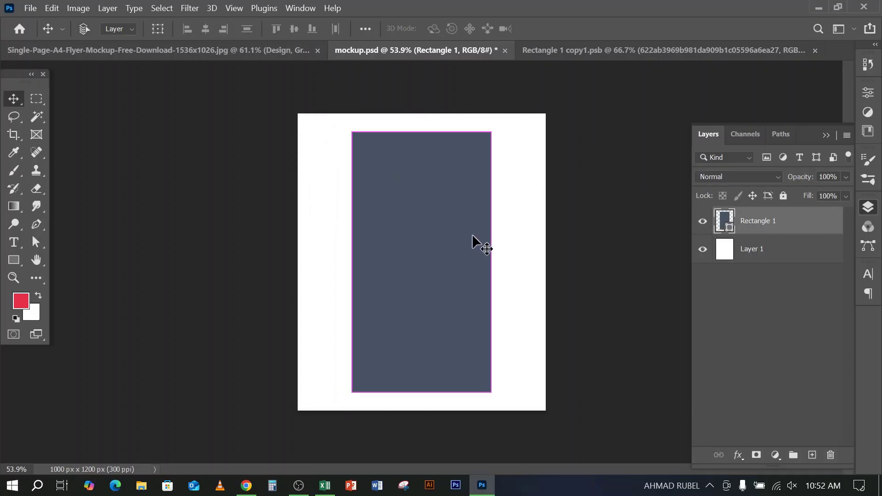
- Shrink the rectangle slightly from its upper edge and recentre it vertically against a selection of the white layer
{"action": "key", "text": "ctrl+t"}
{"action": "left_click_drag", "start_coordinate": [424, 133], "coordinate": [421, 140]}
{"action": "key", "text": "Return"}
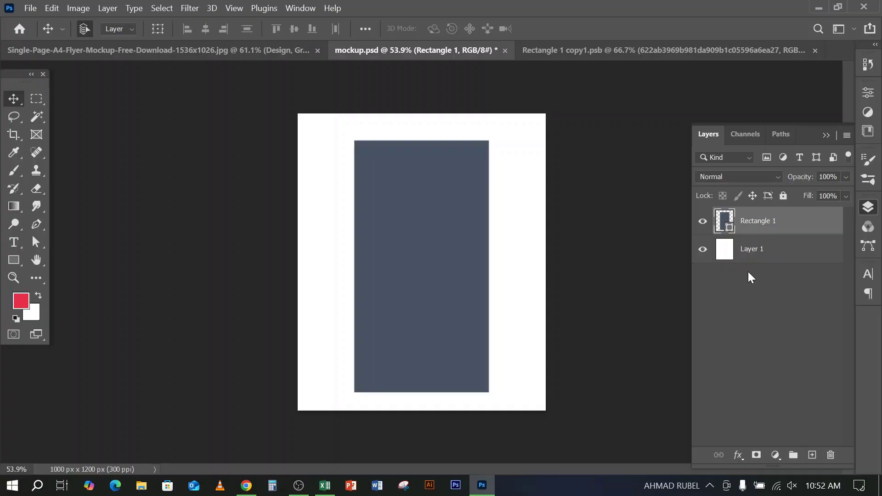
{"action": "left_click", "coordinate": [725, 250], "text": "ctrl"}
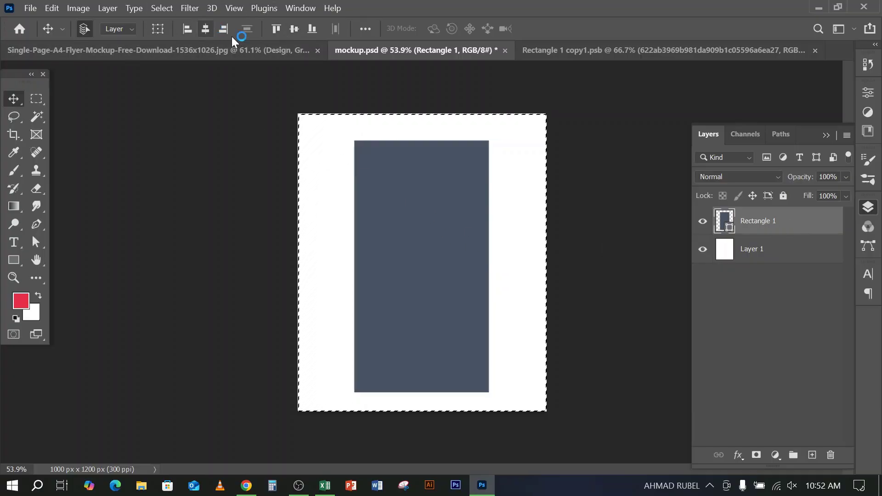
{"action": "left_click", "coordinate": [294, 28]}
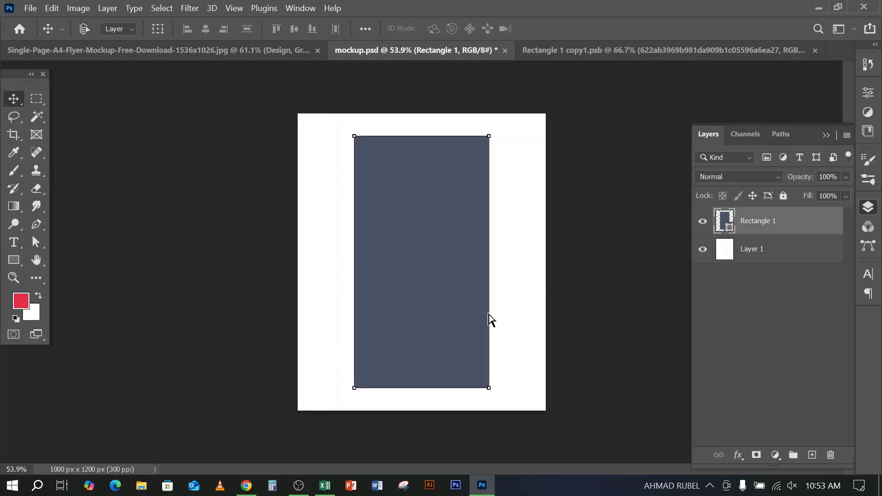
{"action": "key", "text": "ctrl"}
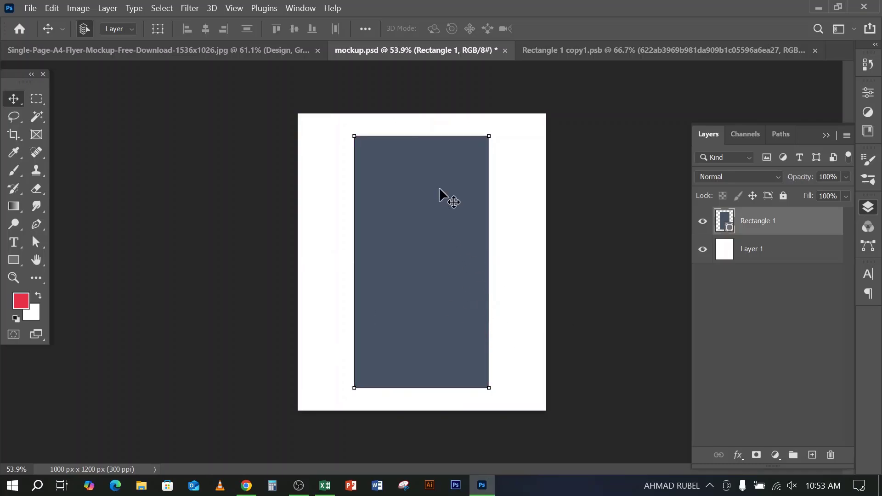
- Duplicate the Rectangle 1 layer within mockup.psd, keeping the default copy name
{"action": "left_click", "coordinate": [771, 250]}
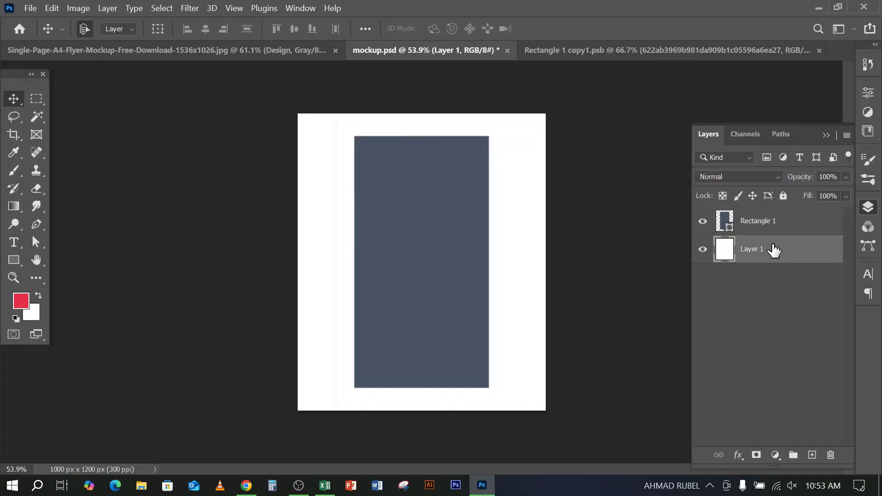
{"action": "left_click", "coordinate": [773, 230]}
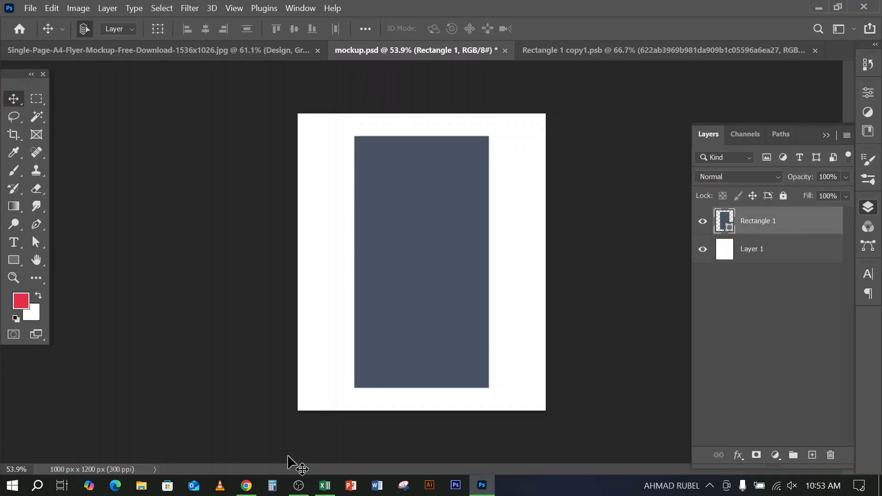
{"action": "left_click", "coordinate": [298, 486]}
{"action": "left_click", "coordinate": [298, 485]}
{"action": "right_click", "coordinate": [791, 221]}
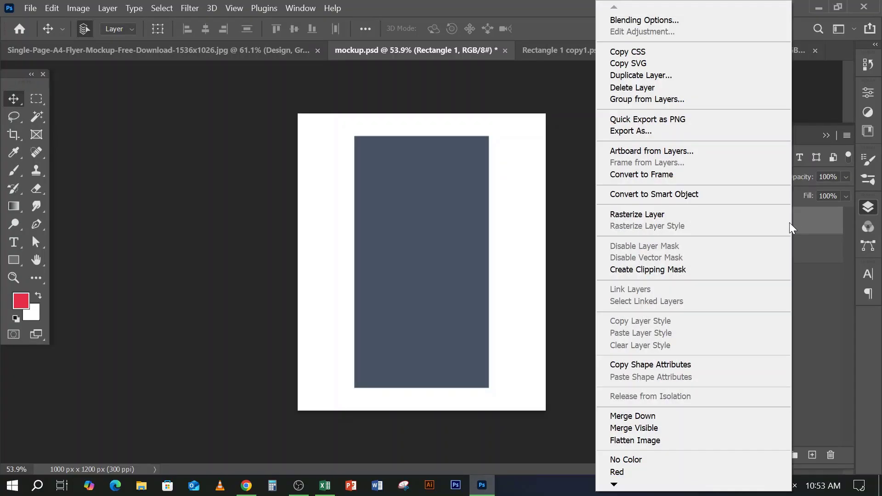
{"action": "left_click", "coordinate": [677, 78]}
{"action": "left_click", "coordinate": [554, 125]}
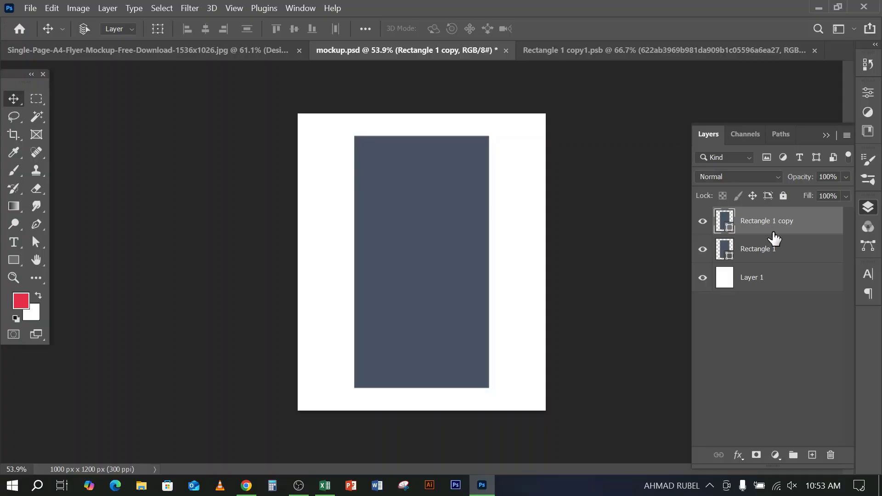
{"action": "key", "text": "ctrl+j"}
{"action": "key", "text": "ctrl+j"}
{"action": "key", "text": "ctrl+j"}
{"action": "key", "text": "ctrl+j"}
{"action": "key", "text": "ctrl+j"}
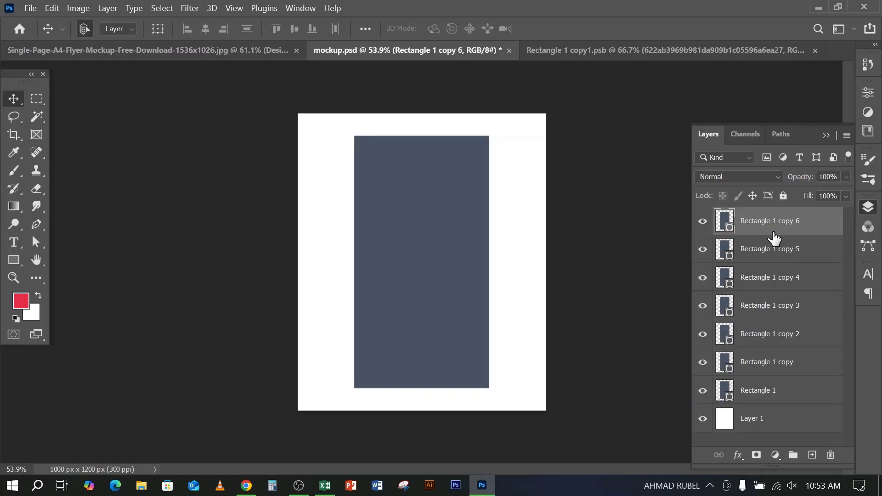
{"action": "key", "text": "ctrl+z"}
{"action": "key", "text": "ctrl+z"}
{"action": "key", "text": "ctrl+z"}
{"action": "key", "text": "ctrl+z"}
{"action": "key", "text": "ctrl+z"}
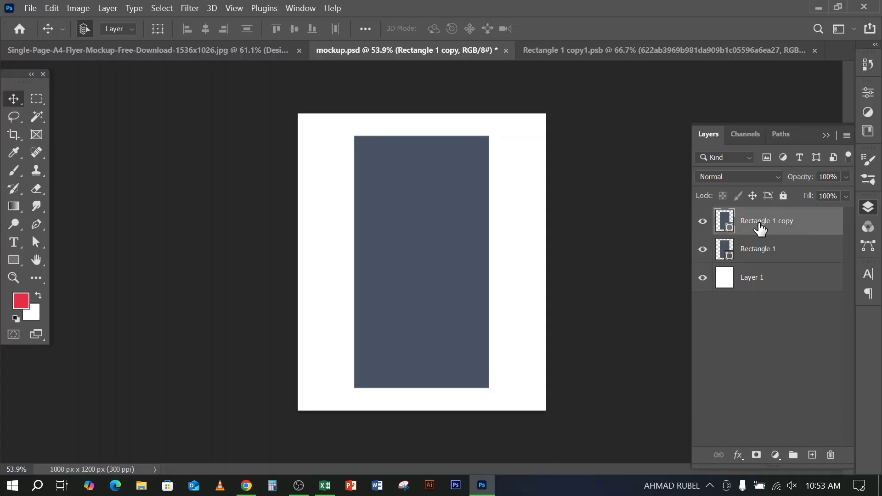
- Rename the duplicated rectangle layer to Design and convert it to a smart object
{"action": "double_click", "coordinate": [759, 222]}
{"action": "type", "text": "Design"}
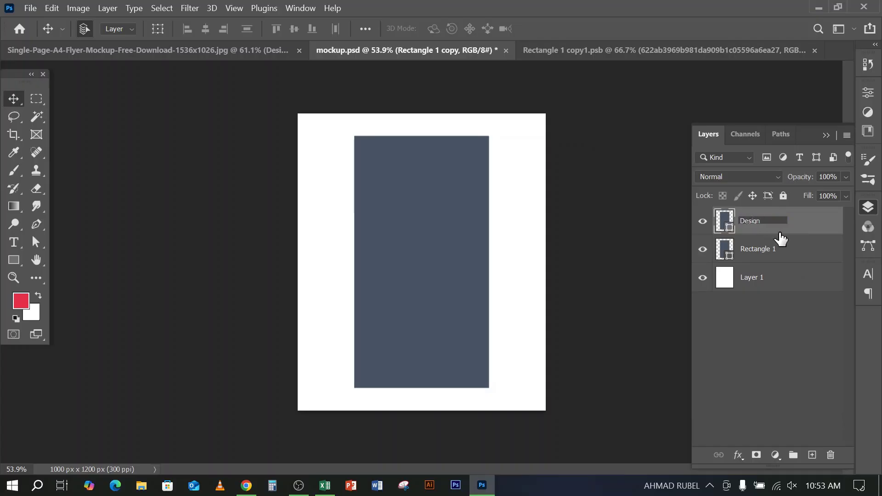
{"action": "key", "text": "Return"}
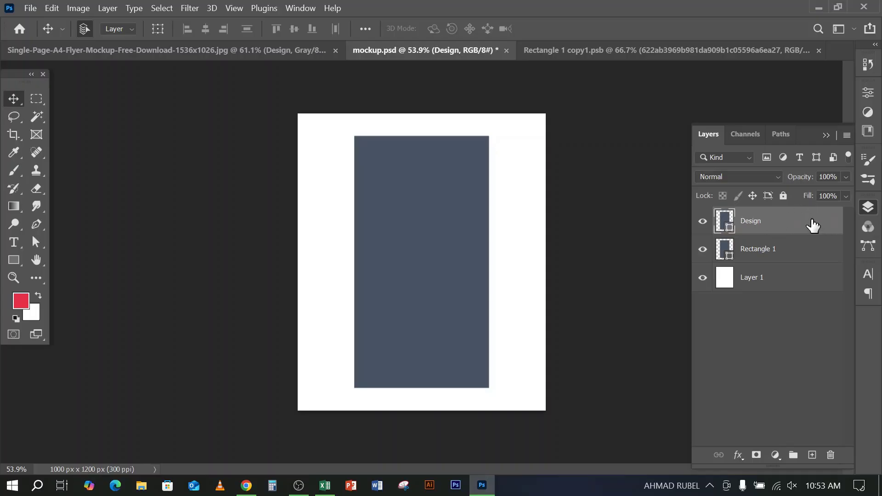
{"action": "right_click", "coordinate": [812, 221]}
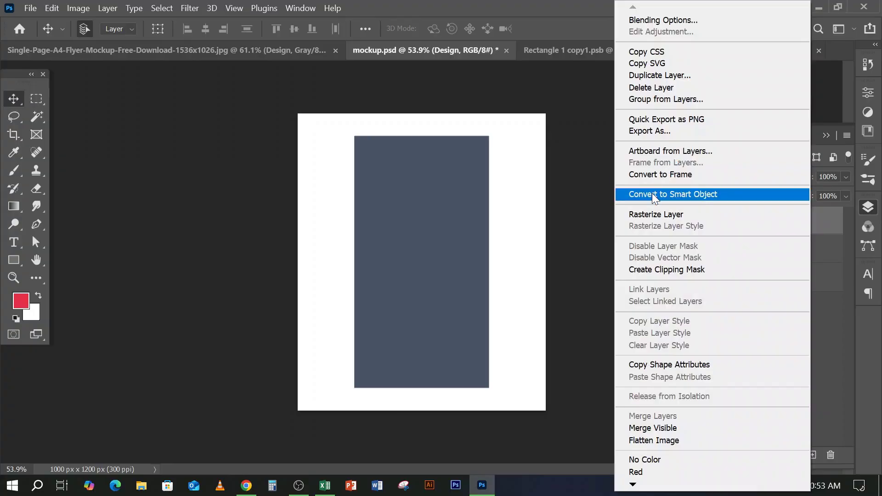
{"action": "left_click", "coordinate": [690, 194]}
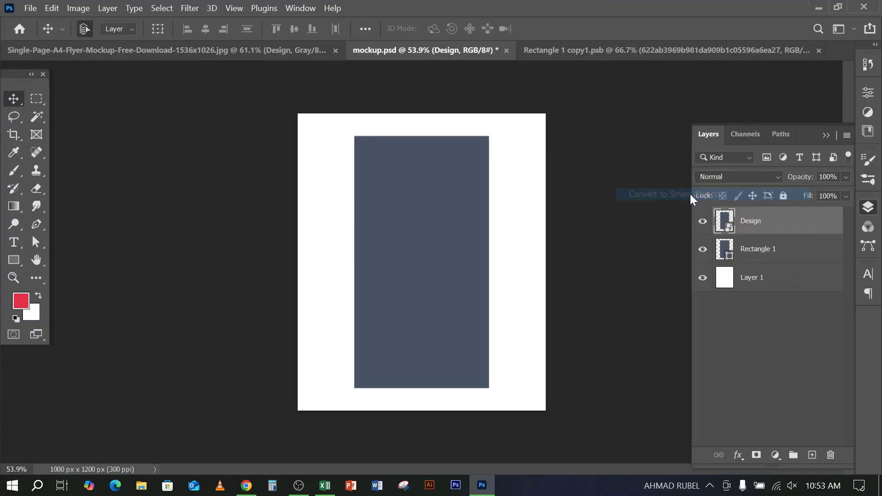
- Add a drop shadow to Rectangle 1 with 89% opacity, 16 px distance, 19% spread and 32 px size
{"action": "left_click", "coordinate": [793, 255]}
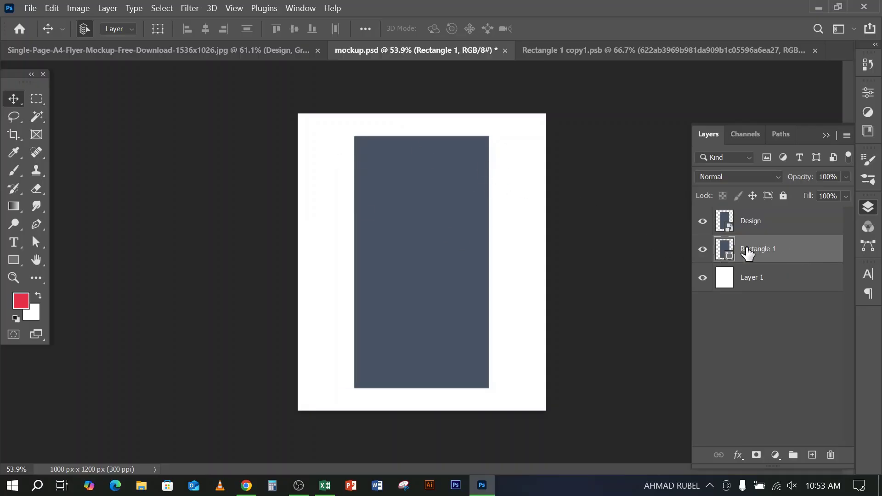
{"action": "double_click", "coordinate": [808, 253]}
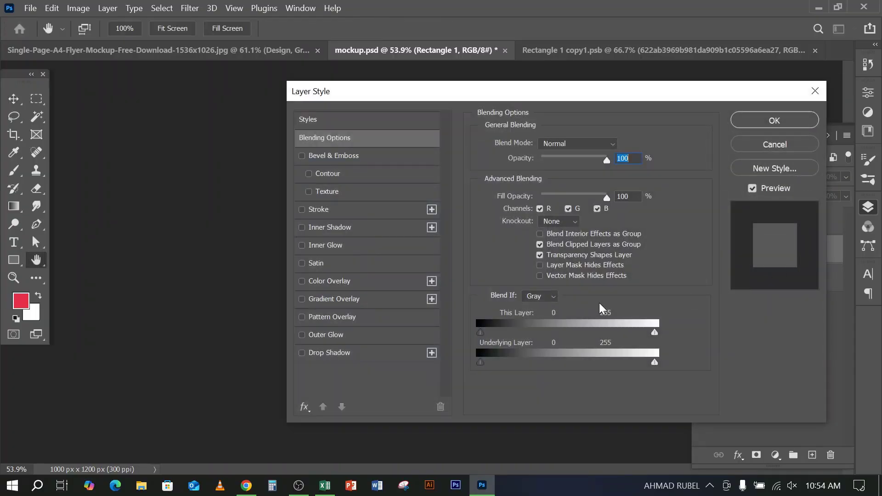
{"action": "left_click", "coordinate": [361, 354]}
{"action": "left_click_drag", "start_coordinate": [423, 98], "coordinate": [617, 90]}
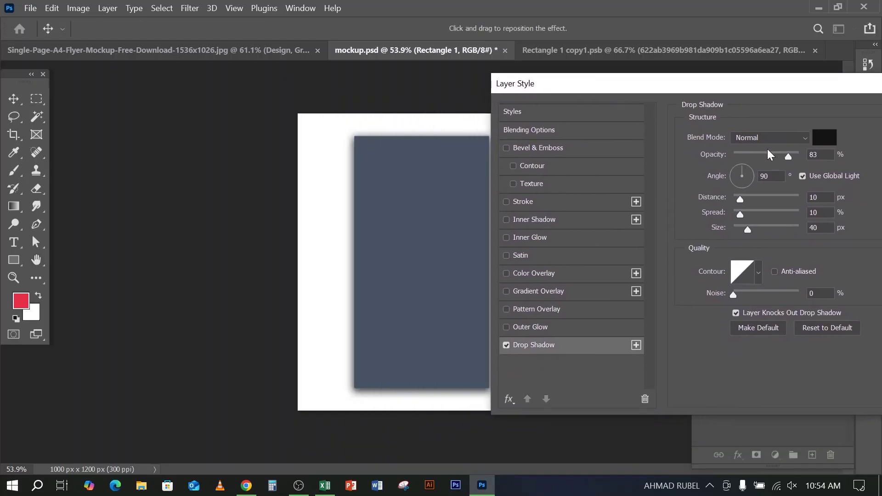
{"action": "left_click_drag", "start_coordinate": [792, 156], "coordinate": [791, 156]}
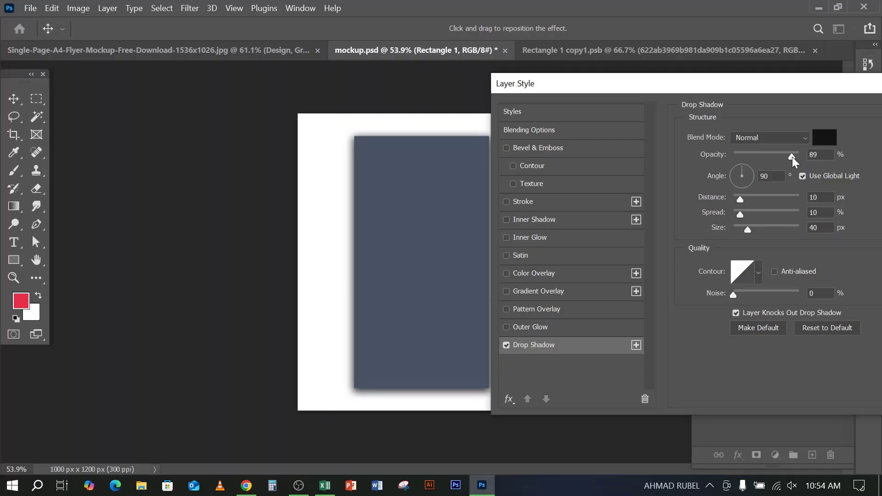
{"action": "left_click_drag", "start_coordinate": [743, 230], "coordinate": [745, 197]}
{"action": "left_click_drag", "start_coordinate": [722, 92], "coordinate": [612, 100]}
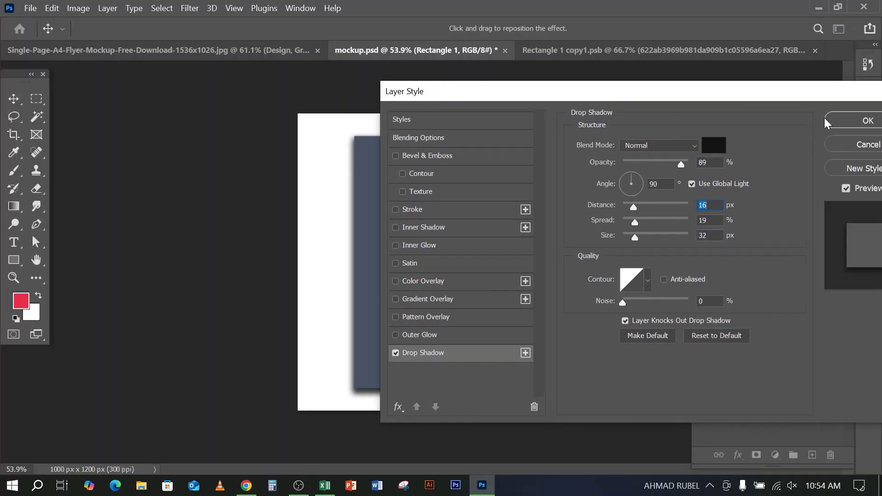
{"action": "left_click", "coordinate": [845, 120]}
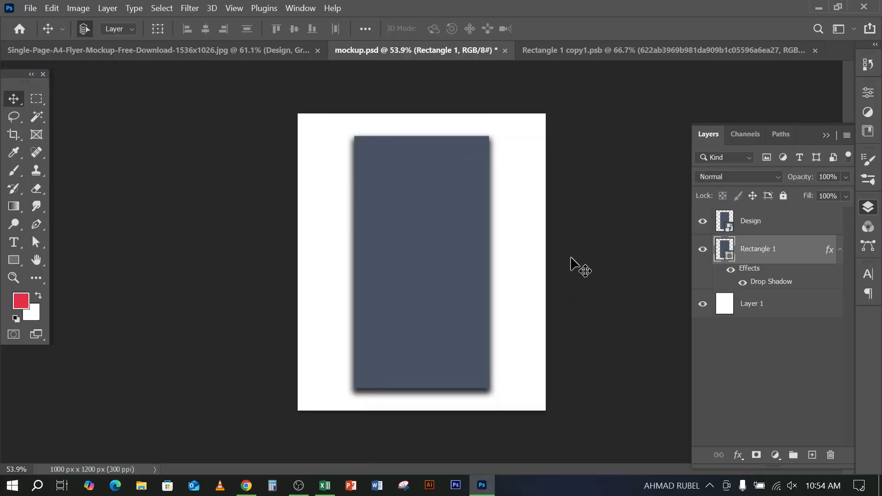
- Open the Design smart object's contents and place the embedded image 622ab3969b981da909b1c05596a6ea27 from the Downloads folder
{"action": "double_click", "coordinate": [730, 229]}
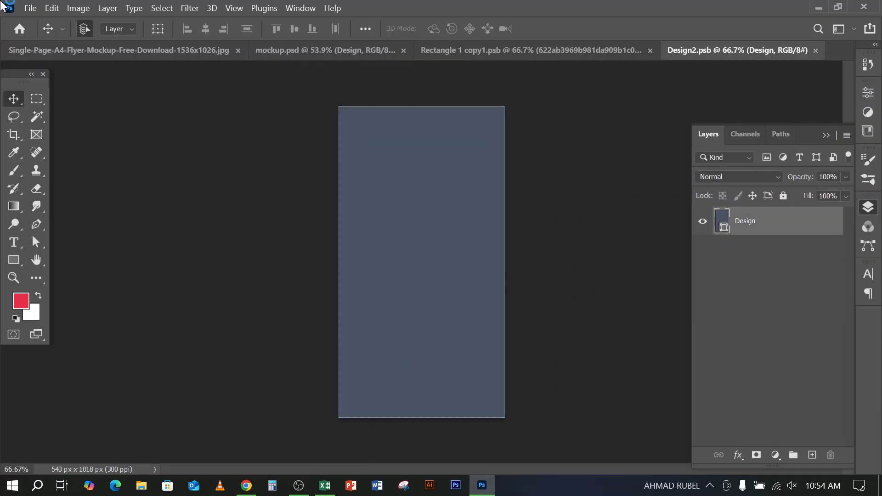
{"action": "left_click", "coordinate": [31, 8]}
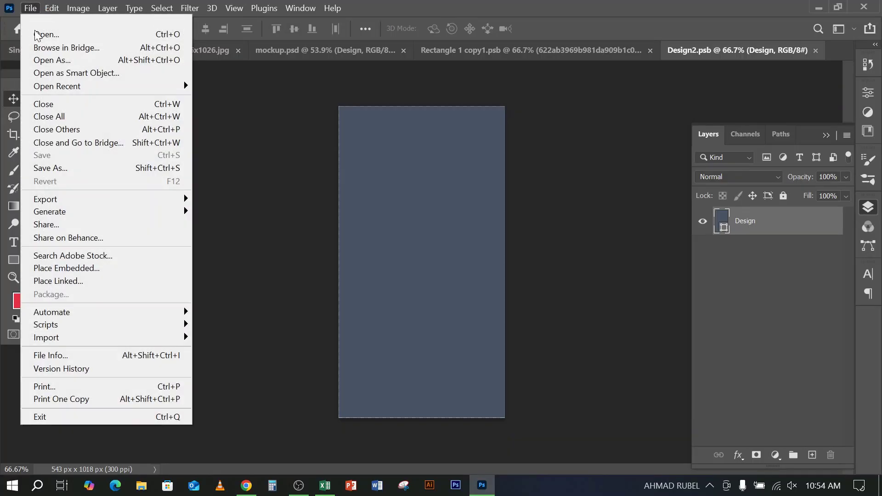
{"action": "left_click", "coordinate": [85, 267]}
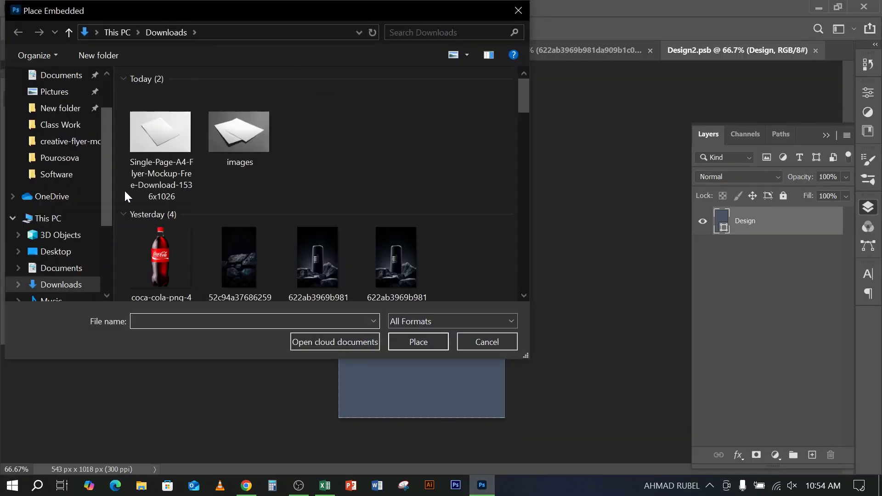
{"action": "scroll", "coordinate": [235, 134], "scroll_direction": "down", "scroll_amount": 6}
{"action": "scroll", "coordinate": [235, 137], "scroll_direction": "up", "scroll_amount": 3}
{"action": "scroll", "coordinate": [440, 206], "scroll_direction": "down", "scroll_amount": 5}
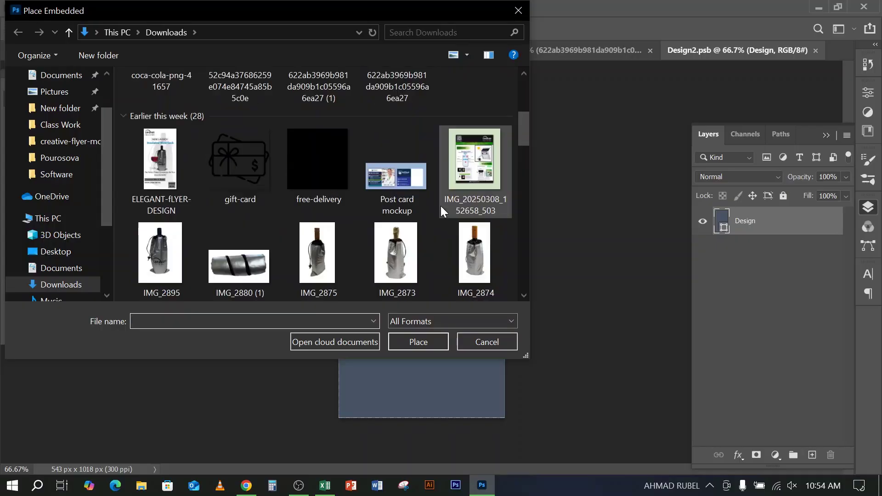
{"action": "scroll", "coordinate": [442, 206], "scroll_direction": "up", "scroll_amount": 5}
{"action": "scroll", "coordinate": [443, 207], "scroll_direction": "up", "scroll_amount": 3}
{"action": "left_click", "coordinate": [405, 257]}
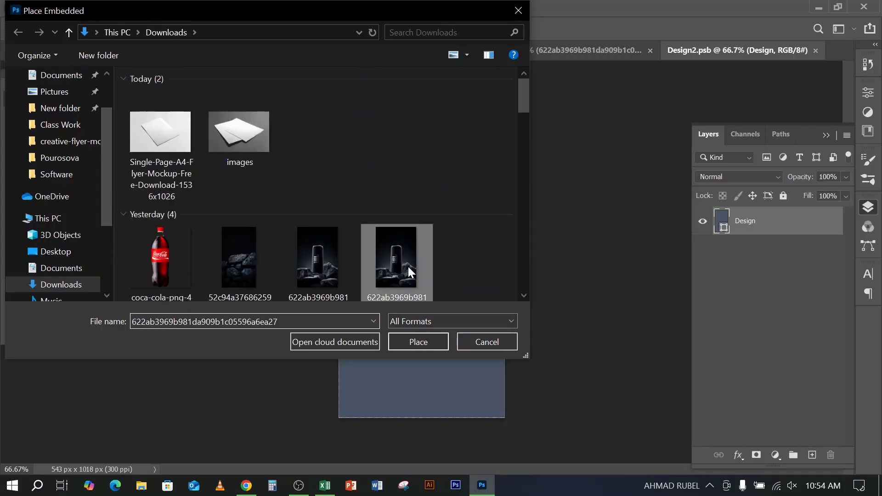
{"action": "left_click", "coordinate": [425, 344]}
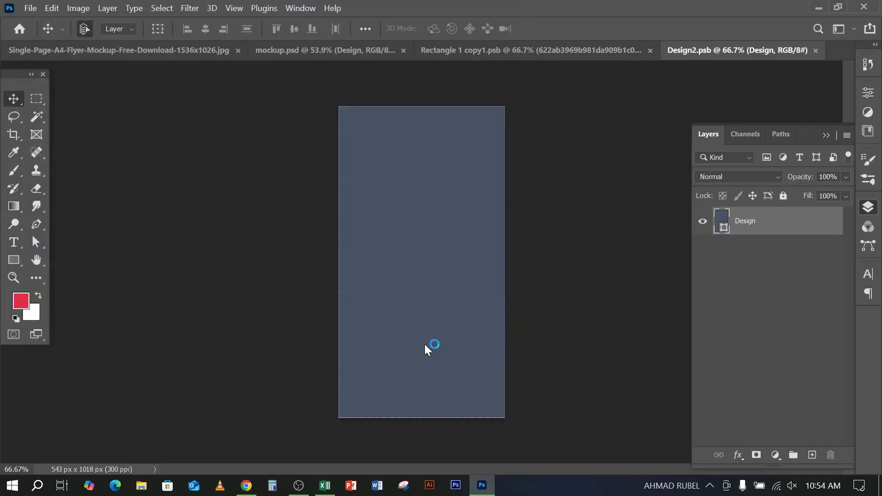
- Scale the placed speaker image proportionally to about 22.14% so it covers the full canvas of Design2.psb
{"action": "left_click_drag", "start_coordinate": [422, 143], "coordinate": [421, 107]}
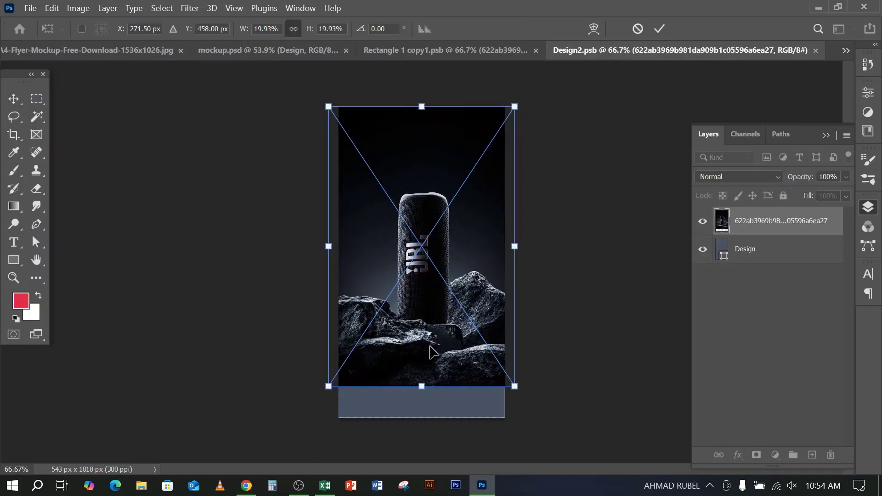
{"action": "left_click_drag", "start_coordinate": [421, 385], "coordinate": [423, 417]}
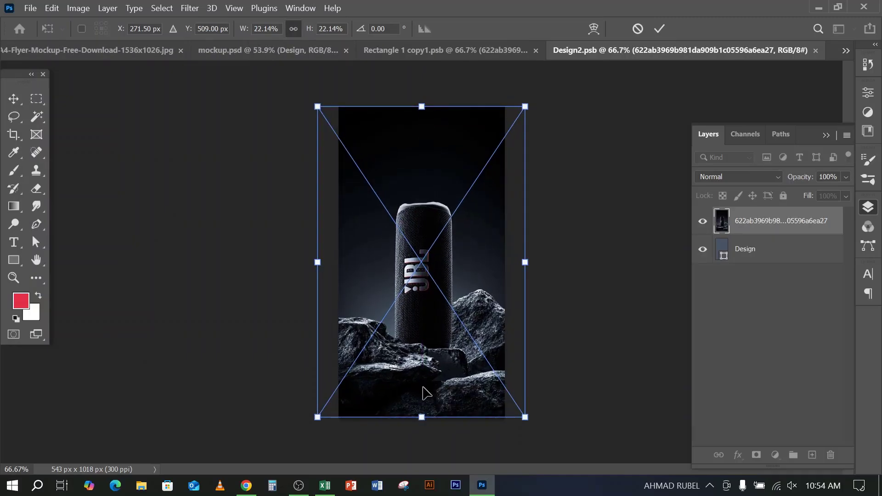
{"action": "key", "text": "Return"}
- Save the Design2.psb smart object contents and close both Rectangle 1 copy1.psb and Design2.psb
{"action": "left_click", "coordinate": [30, 8]}
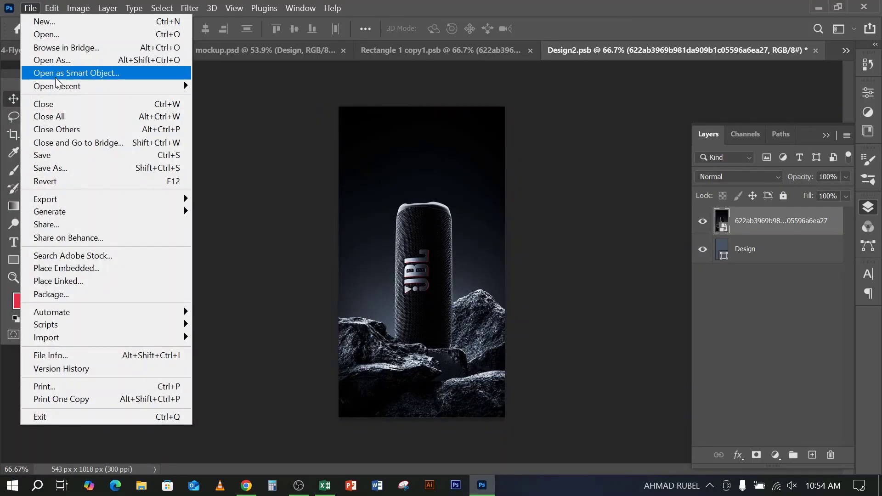
{"action": "left_click", "coordinate": [49, 159]}
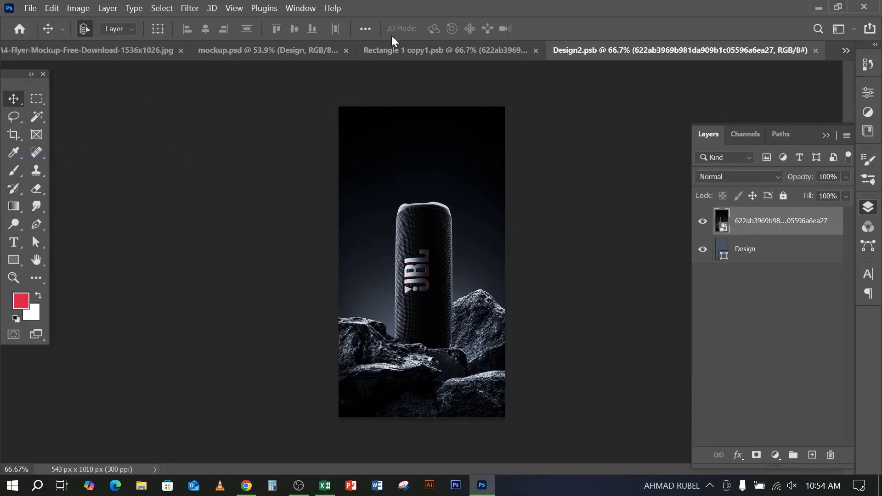
{"action": "left_click", "coordinate": [407, 51]}
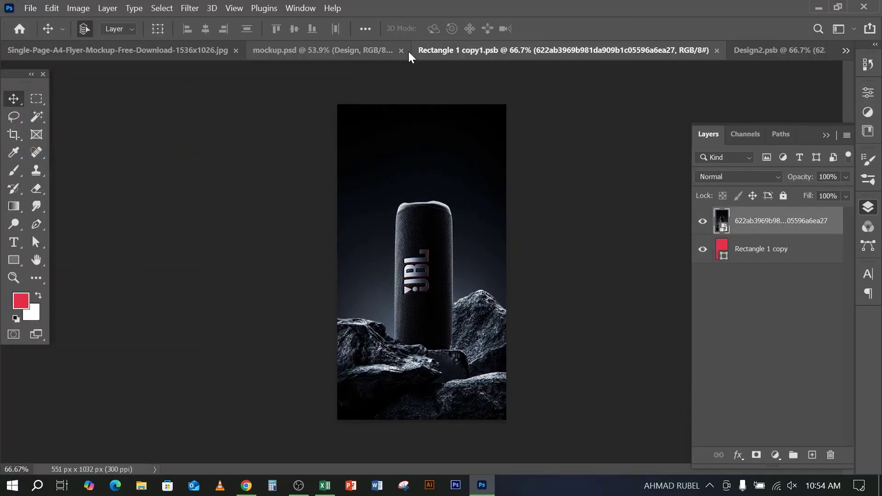
{"action": "left_click", "coordinate": [716, 51]}
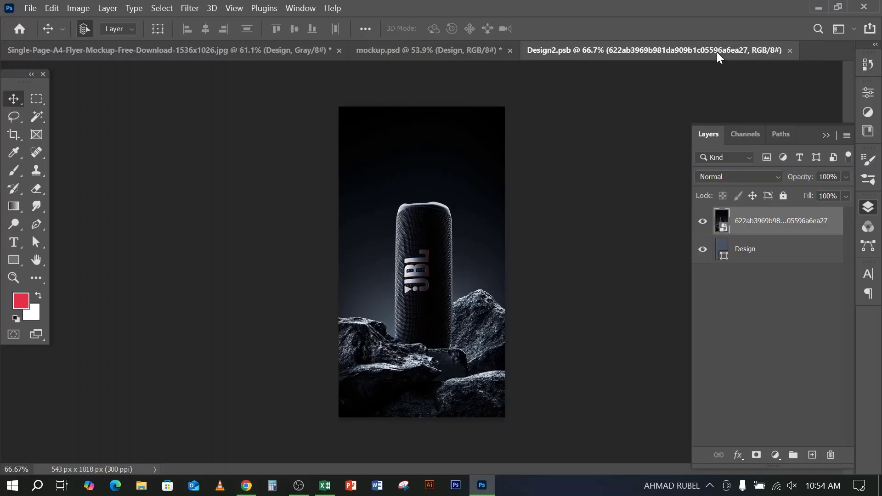
{"action": "left_click", "coordinate": [790, 50]}
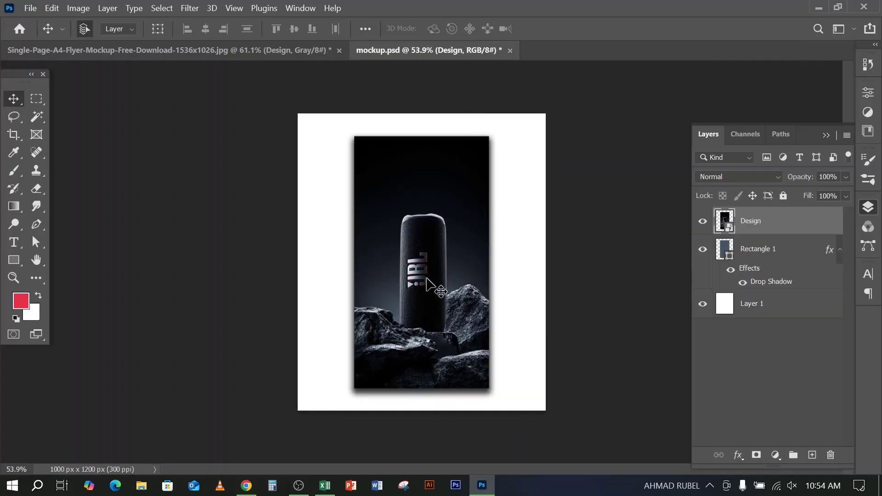
- Add a light pink (#ffb8c1) Solid Color fill layer directly above Layer 1 in mockup.psd
{"action": "left_click", "coordinate": [783, 311]}
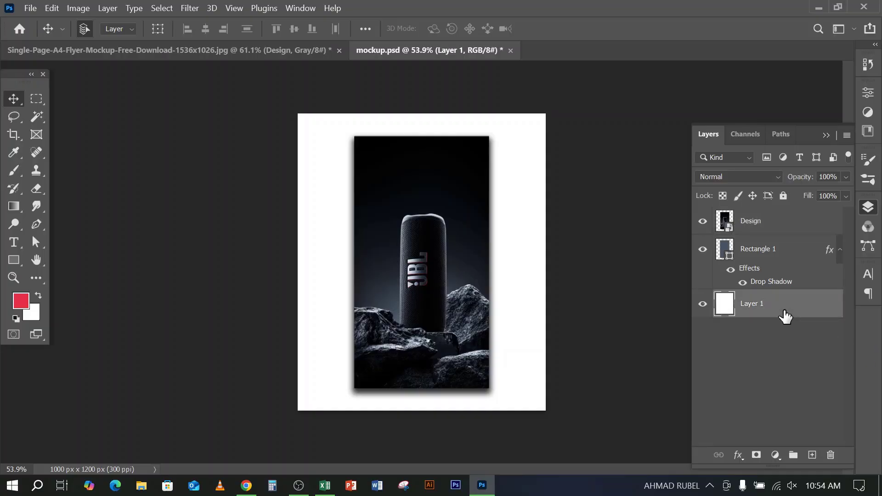
{"action": "left_click", "coordinate": [776, 457]}
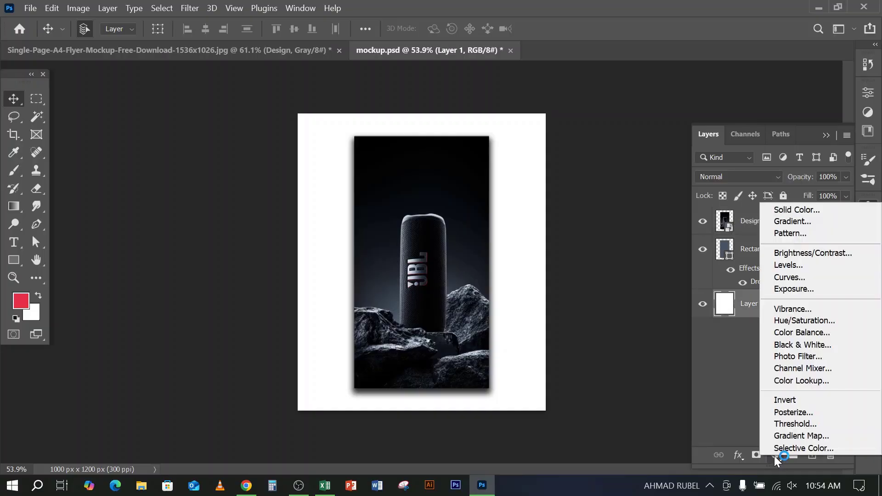
{"action": "left_click", "coordinate": [806, 211]}
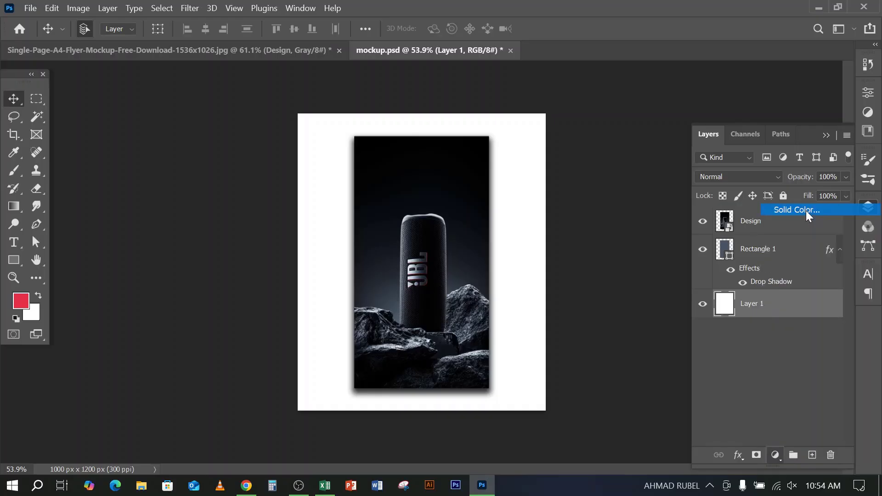
{"action": "left_click_drag", "start_coordinate": [655, 254], "coordinate": [565, 236]}
{"action": "left_click", "coordinate": [828, 231]}
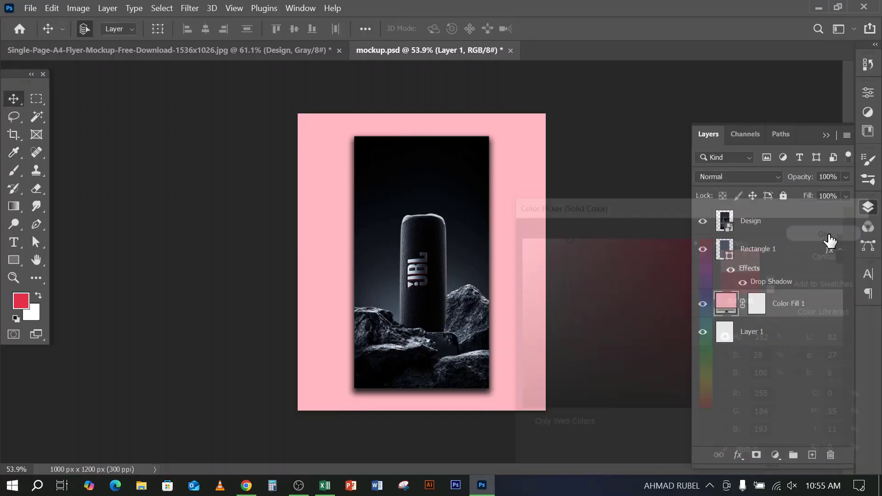
- Recolour the solid fill layer with a dark navy sampled from the speaker artwork's background
{"action": "double_click", "coordinate": [728, 303]}
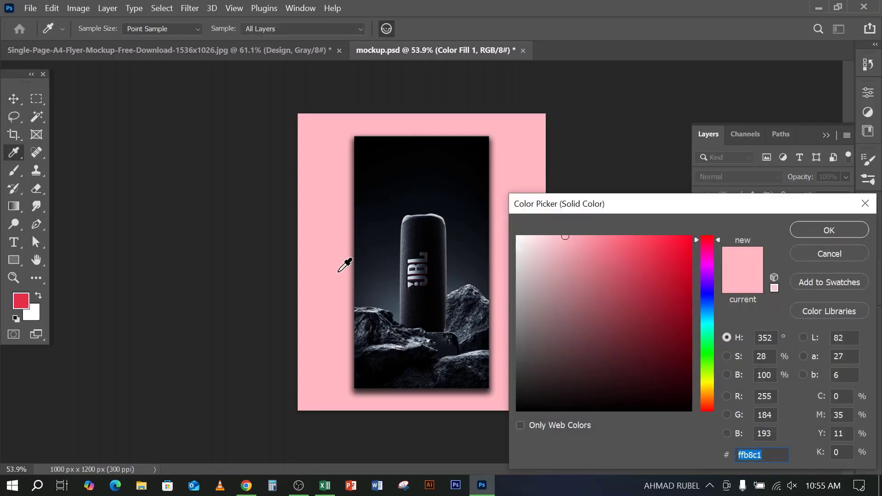
{"action": "left_click_drag", "start_coordinate": [393, 221], "coordinate": [376, 241]}
{"action": "left_click", "coordinate": [817, 232]}
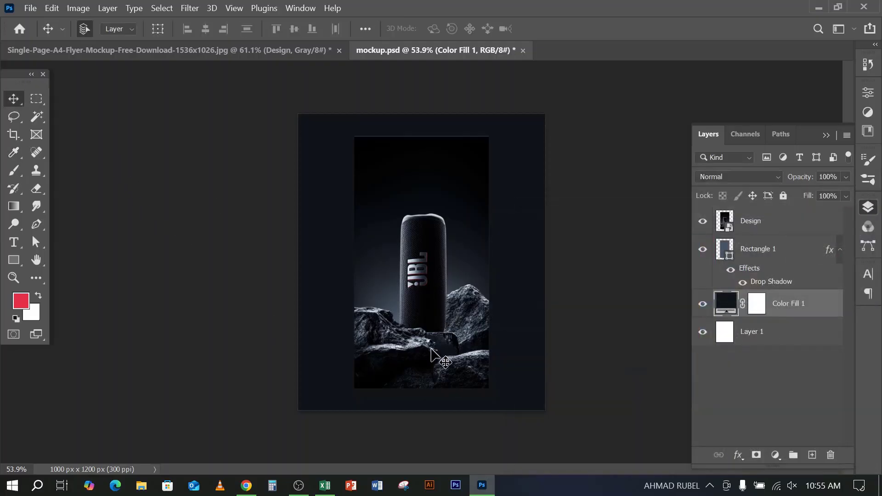
{"action": "left_click", "coordinate": [303, 490]}
{"action": "left_click", "coordinate": [304, 489]}
{"action": "left_click", "coordinate": [299, 485]}
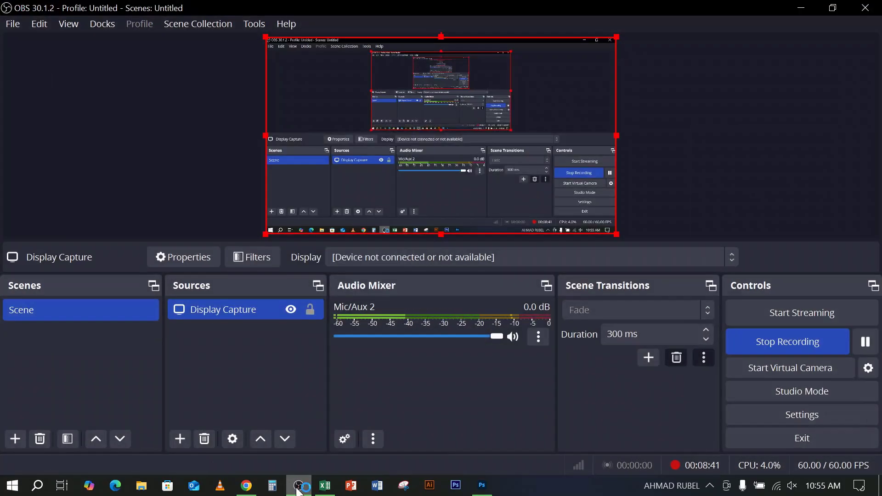
{"action": "left_click", "coordinate": [298, 486]}
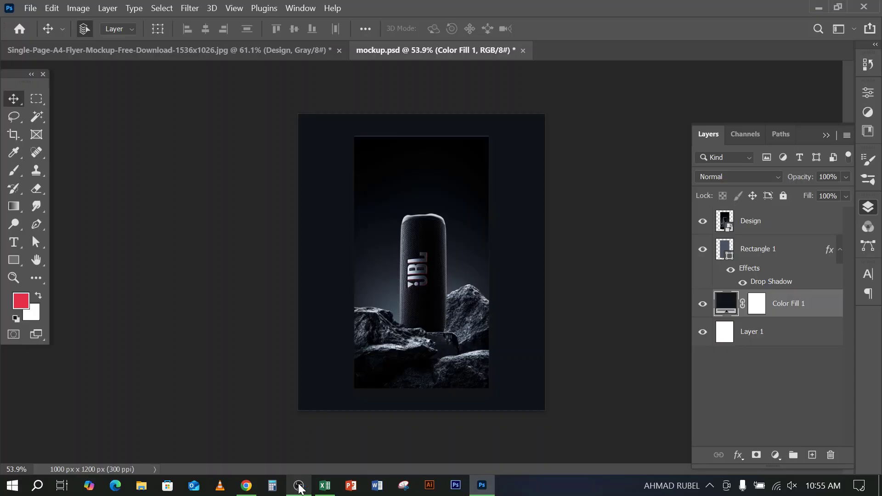
{"action": "left_click", "coordinate": [299, 486]}
{"action": "left_click", "coordinate": [299, 486]}
{"action": "left_click", "coordinate": [299, 486]}
{"action": "left_click", "coordinate": [300, 487]}
{"action": "left_click", "coordinate": [300, 486]}
{"action": "left_click", "coordinate": [299, 485]}
{"action": "left_click", "coordinate": [299, 485]}
{"action": "left_click", "coordinate": [299, 485]}
{"action": "left_click", "coordinate": [299, 486]}
{"action": "left_click", "coordinate": [299, 487]}
{"action": "left_click", "coordinate": [299, 486]}
{"action": "left_click", "coordinate": [299, 486]}
{"action": "left_click", "coordinate": [299, 486]}
{"action": "left_click", "coordinate": [299, 486]}
{"action": "left_click", "coordinate": [299, 486]}
{"action": "left_click", "coordinate": [299, 485]}
{"action": "left_click", "coordinate": [299, 486]}
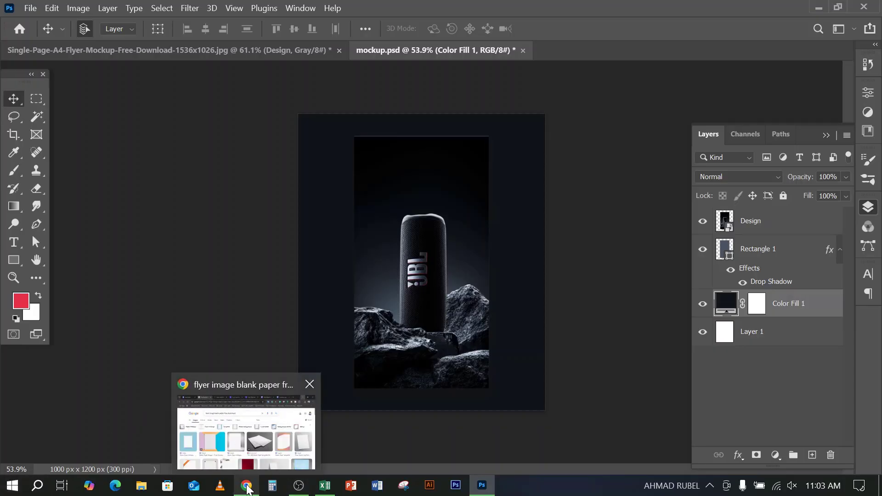
{"action": "left_click", "coordinate": [299, 486]}
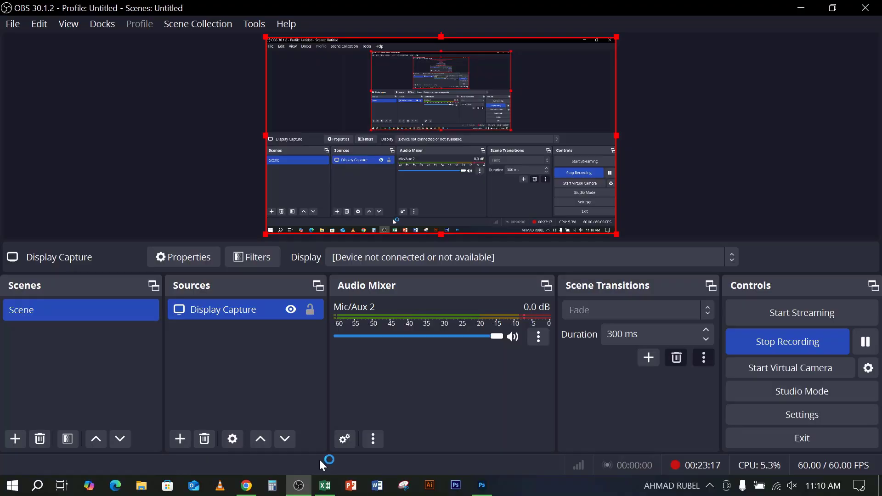
{"action": "left_click", "coordinate": [297, 490]}
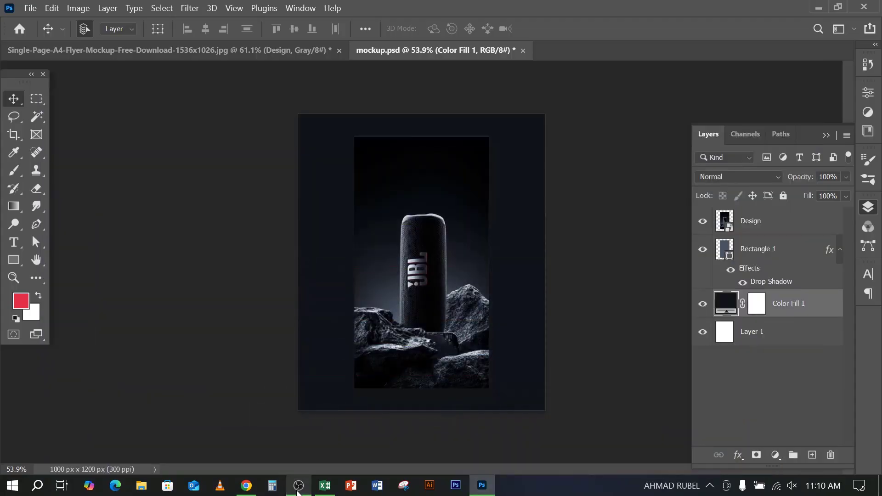
{"action": "left_click", "coordinate": [298, 491]}
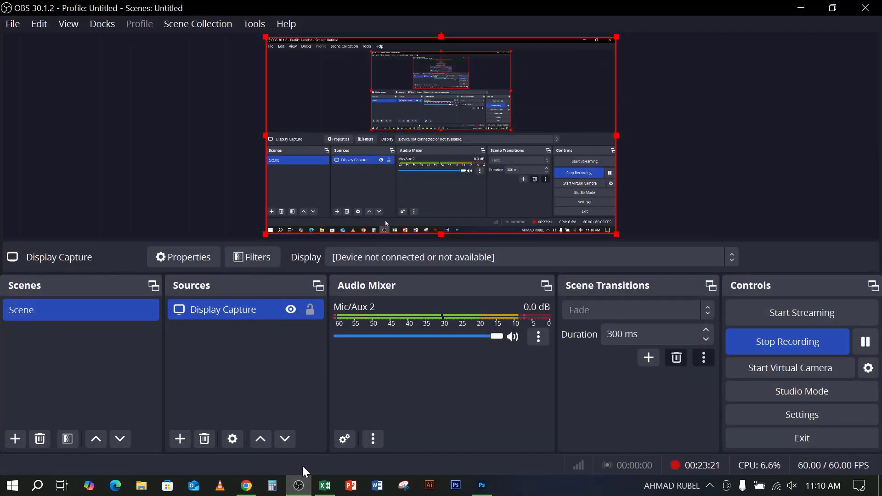
{"action": "mouse_move", "coordinate": [301, 488]}
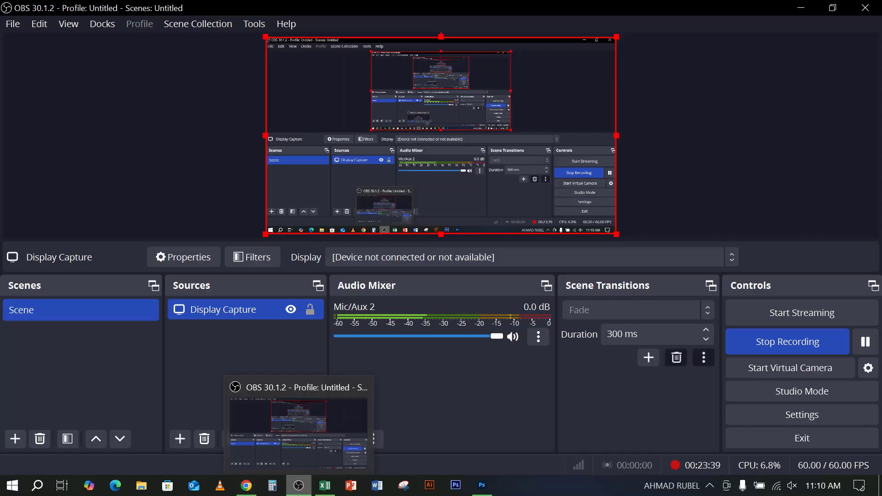
{"action": "mouse_move", "coordinate": [313, 463]}
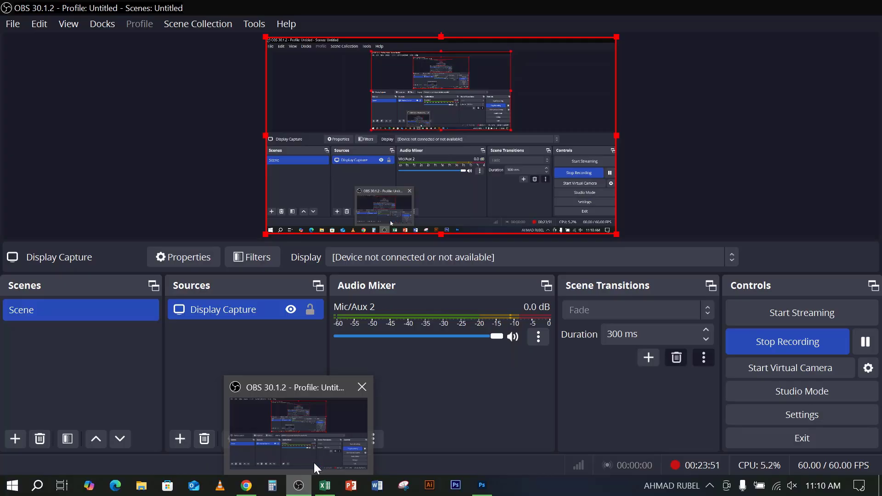
{"action": "left_click", "coordinate": [314, 462]}
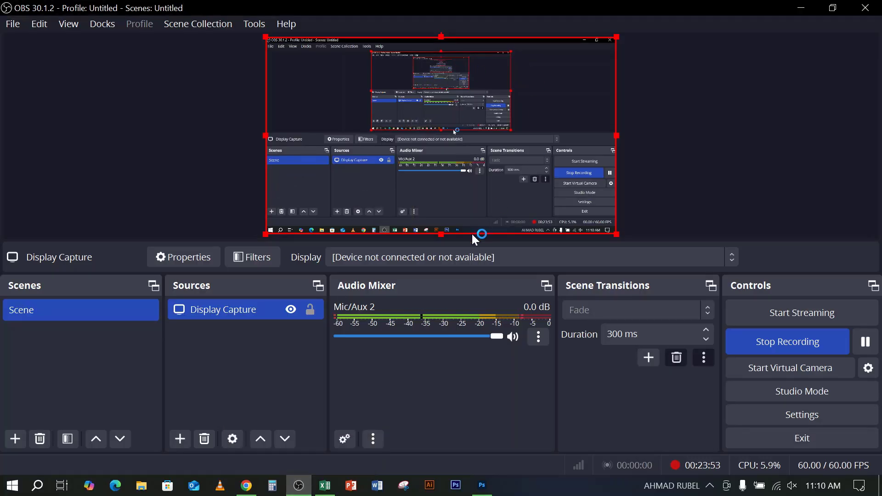
{"action": "left_click", "coordinate": [802, 8]}
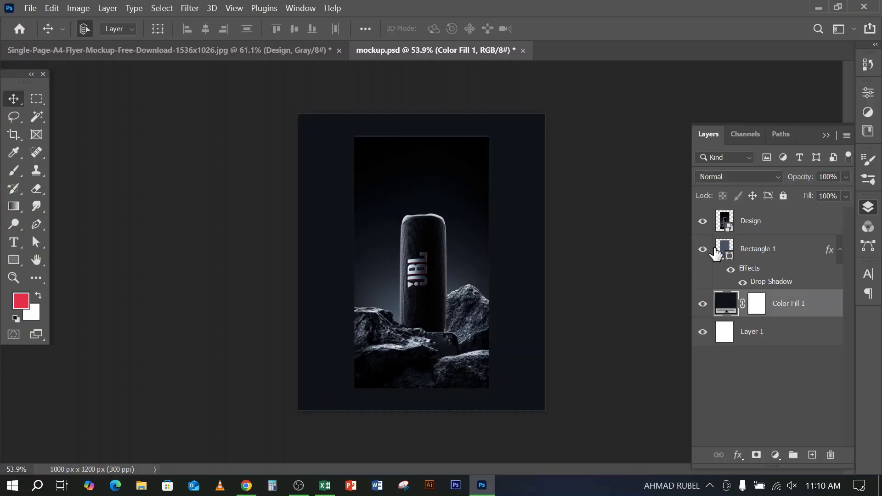
{"action": "left_click", "coordinate": [759, 230]}
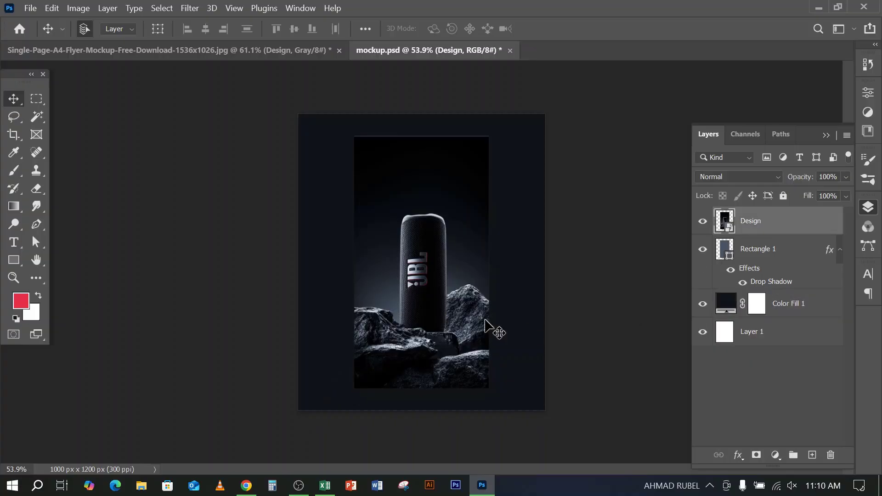
{"action": "left_click", "coordinate": [13, 264]}
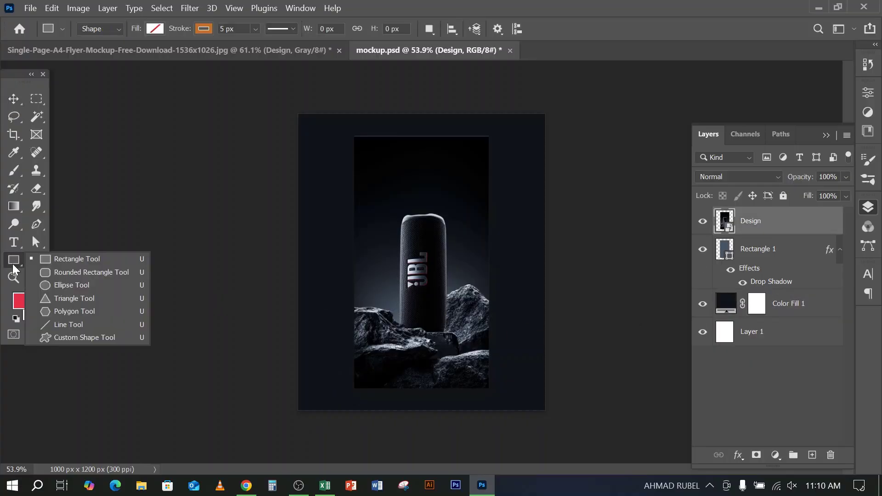
{"action": "left_click", "coordinate": [766, 5]}
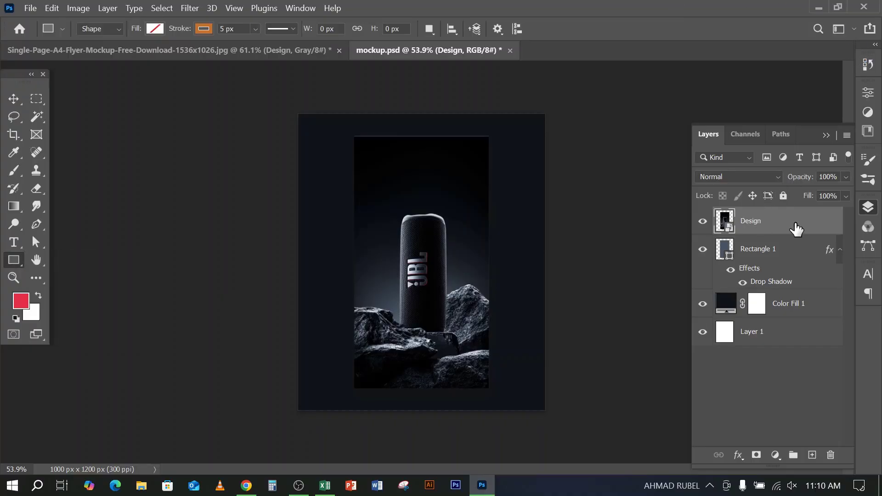
{"action": "left_click", "coordinate": [791, 252]}
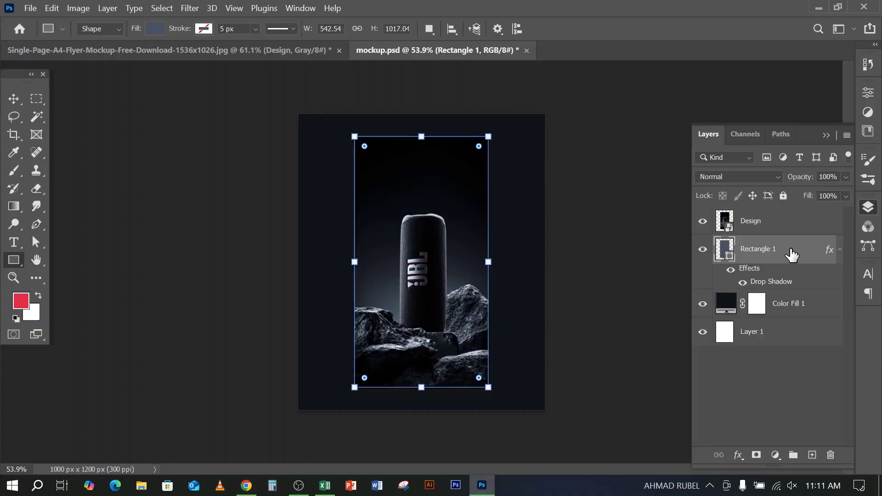
{"action": "left_click", "coordinate": [787, 224]}
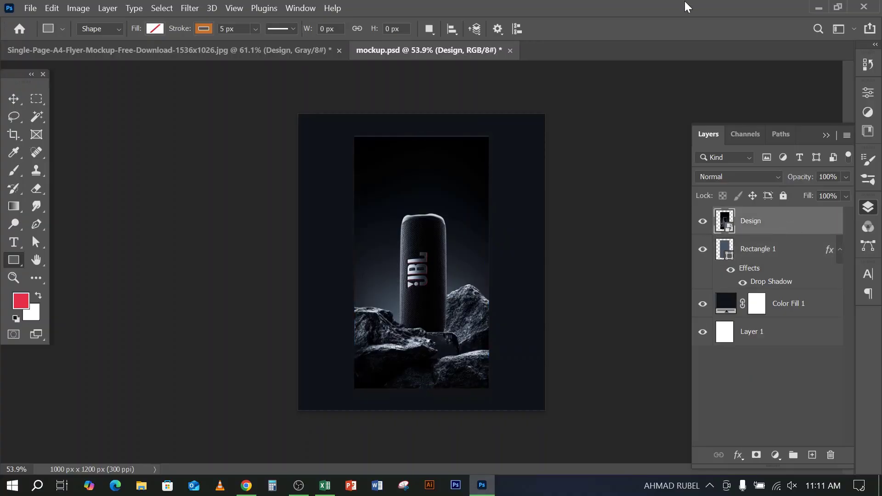
{"action": "left_click", "coordinate": [13, 99]}
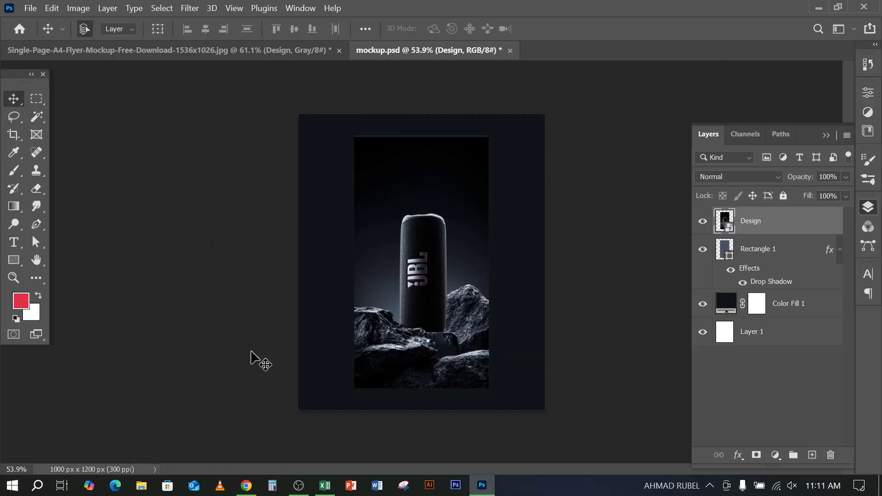
{"action": "left_click", "coordinate": [298, 485]}
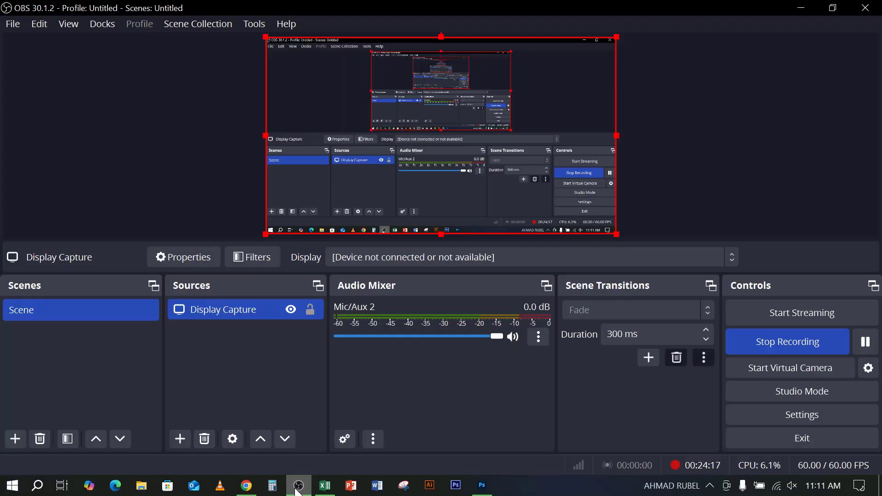
{"action": "left_click", "coordinate": [298, 489]}
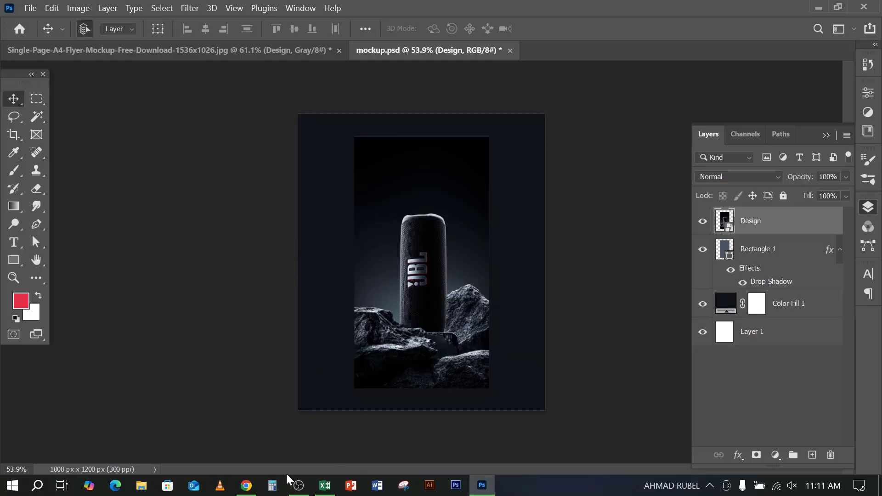
- Switch to Chrome and close the Premium Vector, Flyer Blank Jpg and duplicate Free Flyer Mockup pages
{"action": "left_click", "coordinate": [246, 485]}
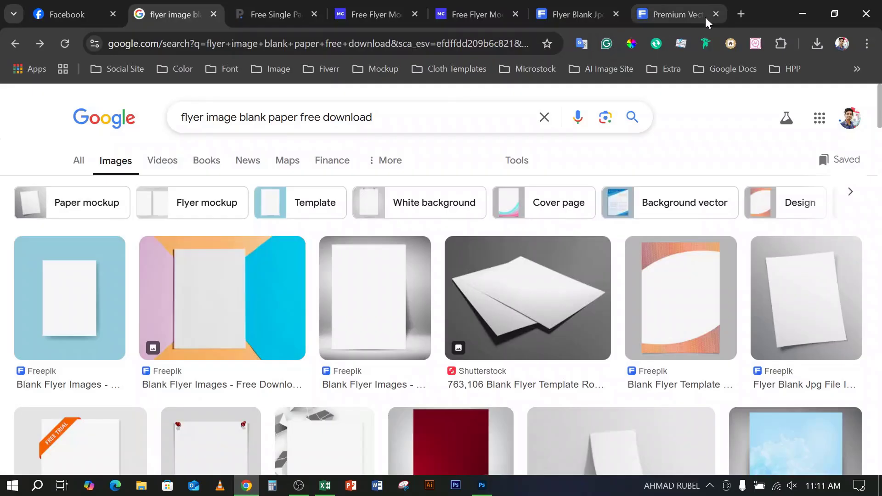
{"action": "left_click", "coordinate": [715, 13]}
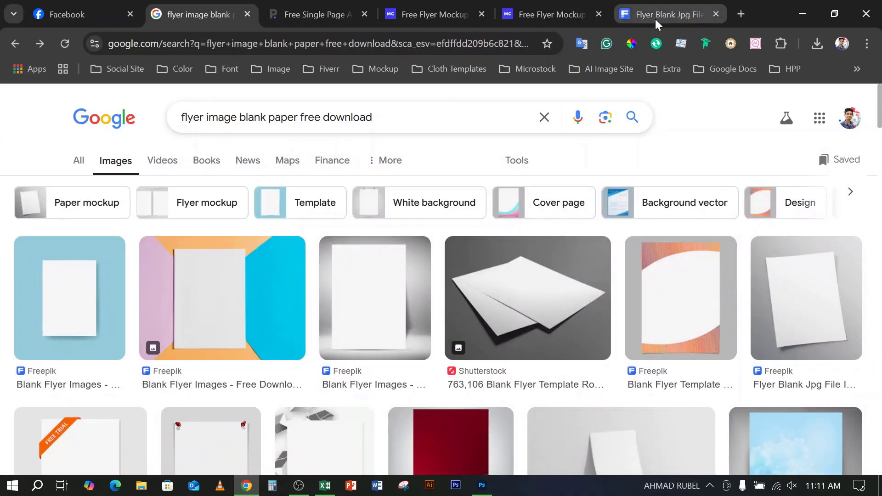
{"action": "left_click", "coordinate": [716, 15]}
{"action": "left_click", "coordinate": [713, 15]}
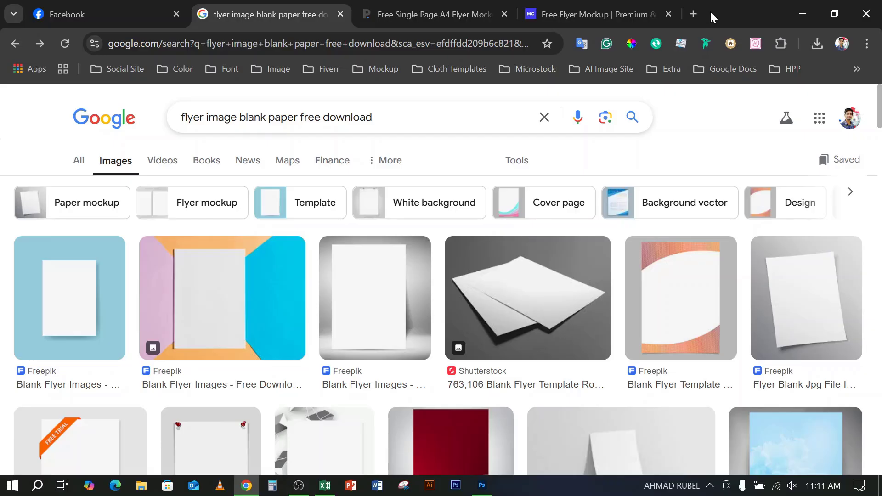
{"action": "left_click", "coordinate": [652, 10]}
- Search Google for "instagram banner design" in a new tab, look over the image results and close that tab
{"action": "left_click", "coordinate": [693, 14]}
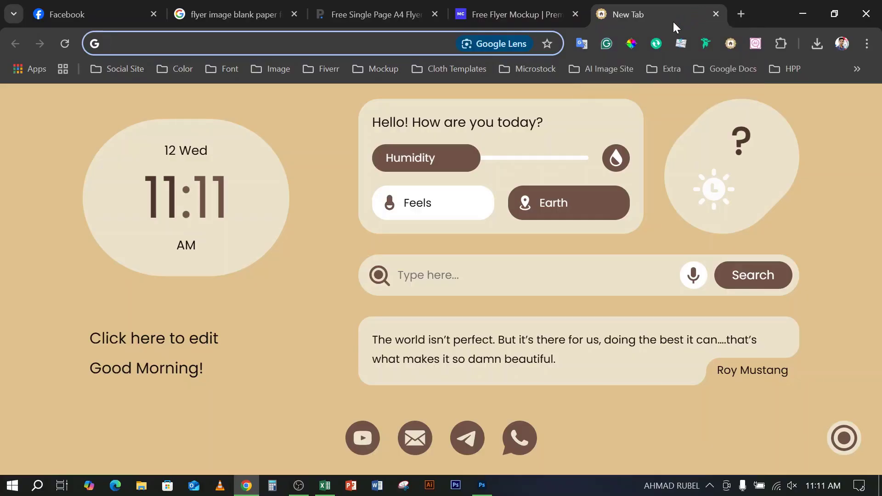
{"action": "type", "text": "ins"}
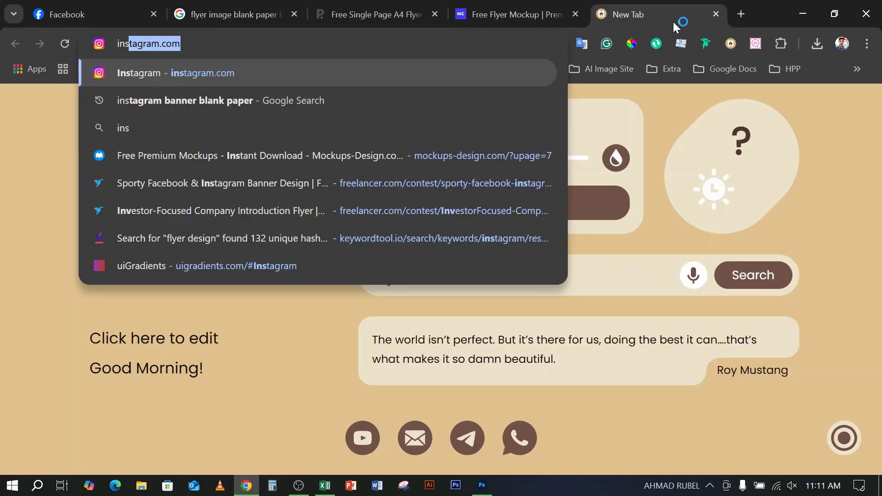
{"action": "type", "text": "tagram"}
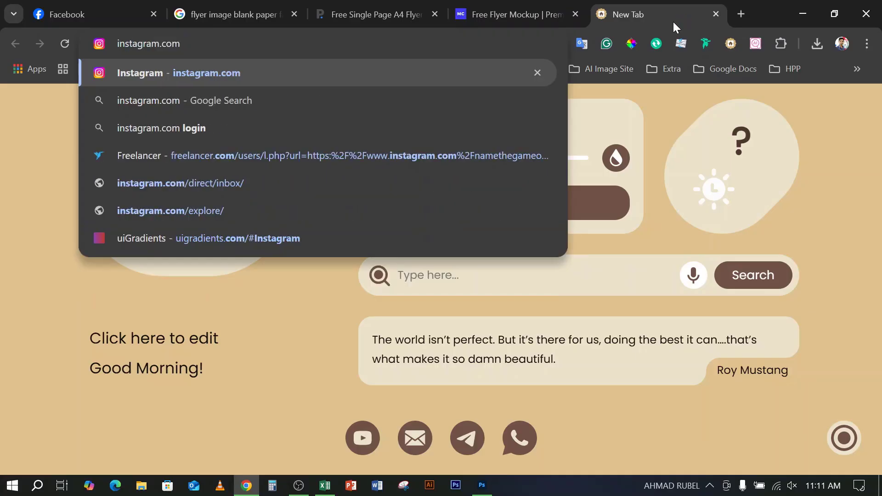
{"action": "type", "text": " banner"}
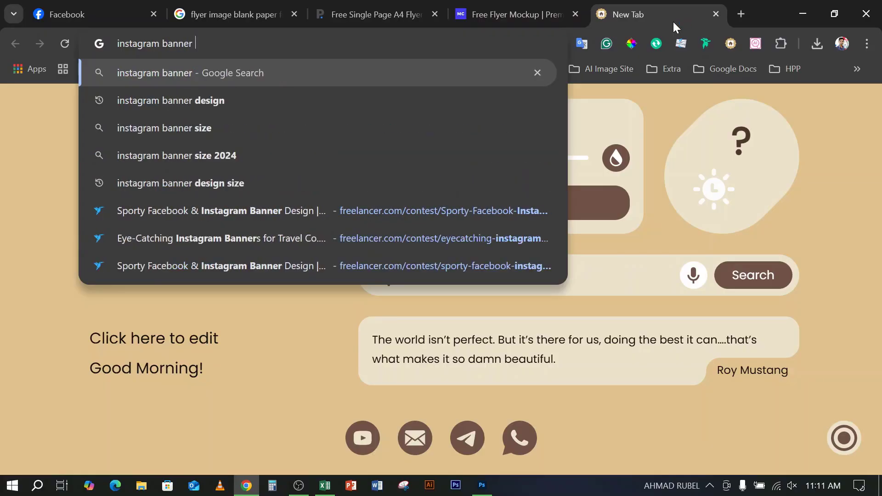
{"action": "type", "text": " design"}
{"action": "key", "text": "Return"}
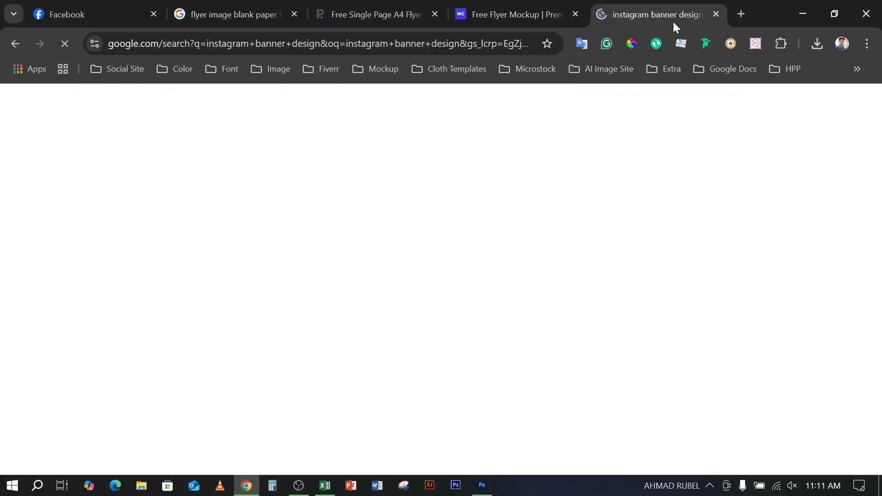
{"action": "scroll", "coordinate": [221, 173], "scroll_direction": "down", "scroll_amount": 2}
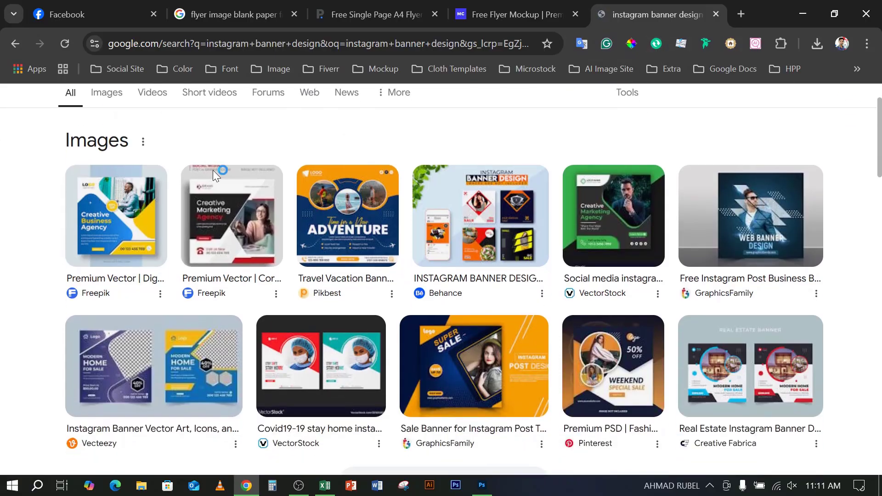
{"action": "scroll", "coordinate": [213, 170], "scroll_direction": "up", "scroll_amount": 2}
{"action": "left_click", "coordinate": [715, 14]}
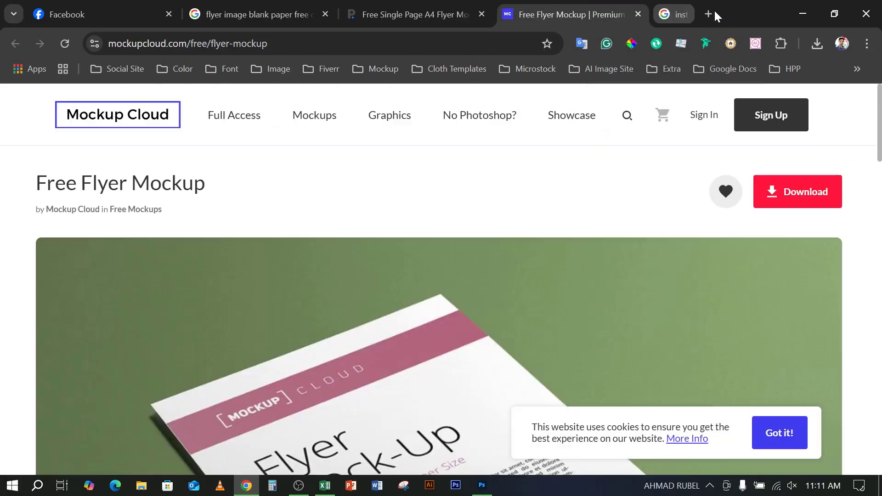
- Open the bookmarked Behance profile in a new tab
{"action": "left_click", "coordinate": [692, 14]}
{"action": "left_click", "coordinate": [122, 70]}
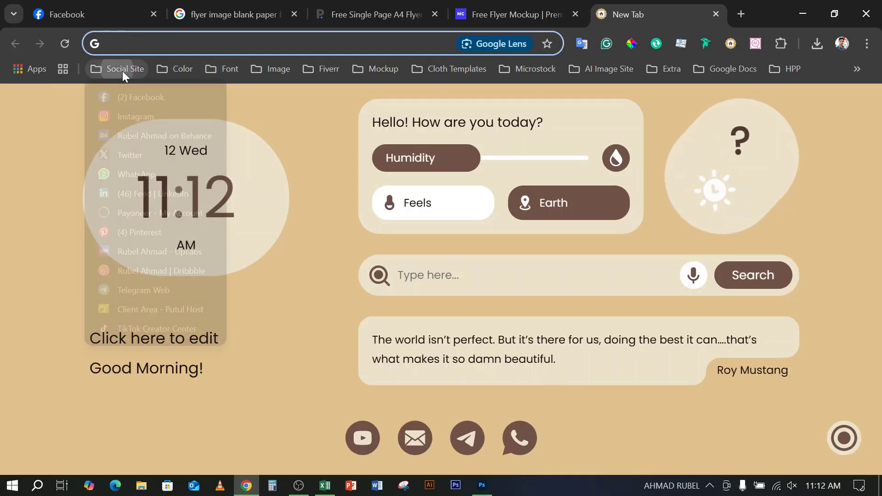
{"action": "left_click", "coordinate": [142, 134]}
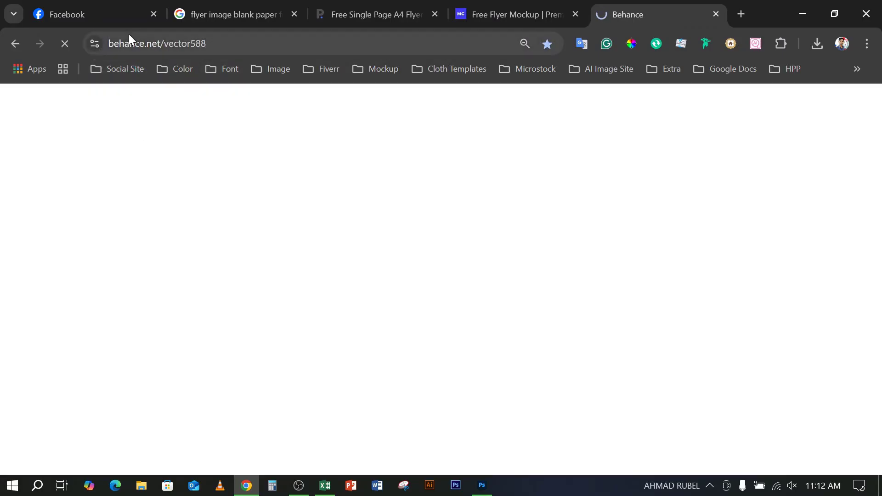
- Close the remaining A4 flyer mockup, Free Flyer Mockup and flyer image search pages
{"action": "left_click", "coordinate": [404, 14]}
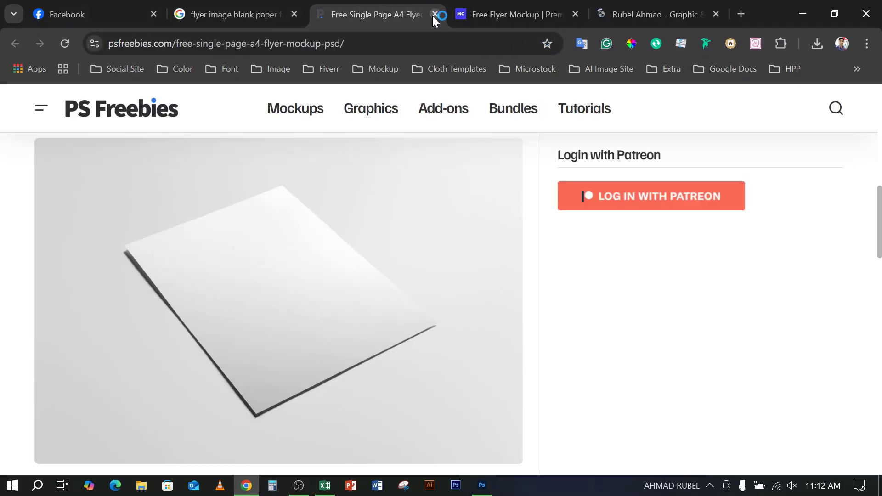
{"action": "left_click", "coordinate": [434, 14]}
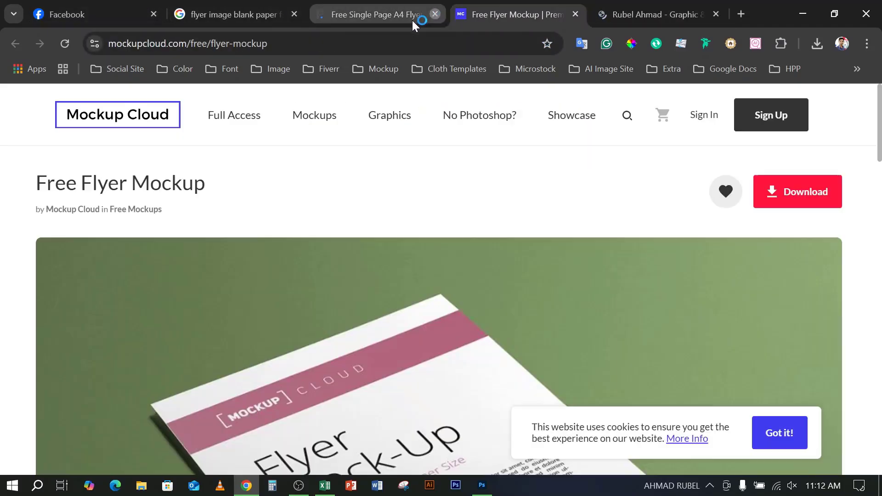
{"action": "left_click", "coordinate": [294, 14]}
{"action": "left_click", "coordinate": [296, 15]}
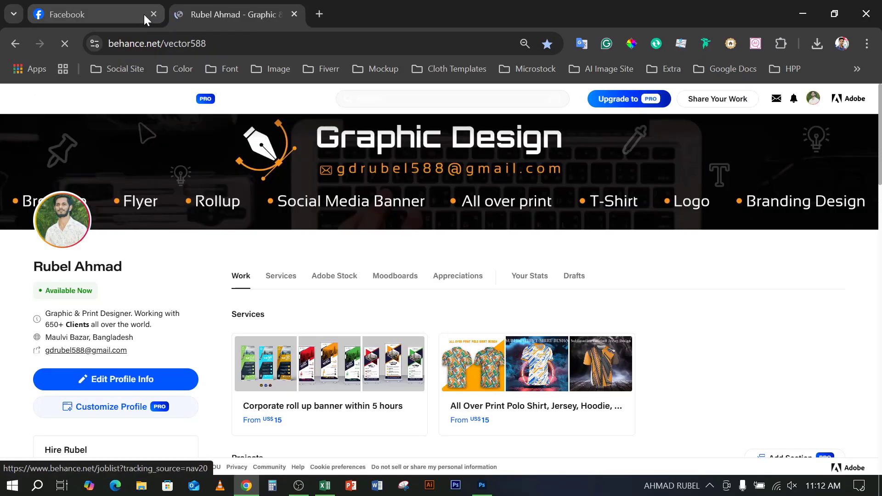
- Look through the services and projects on the Behance profile and switch back to Photoshop
{"action": "scroll", "coordinate": [513, 151], "scroll_direction": "down", "scroll_amount": 7}
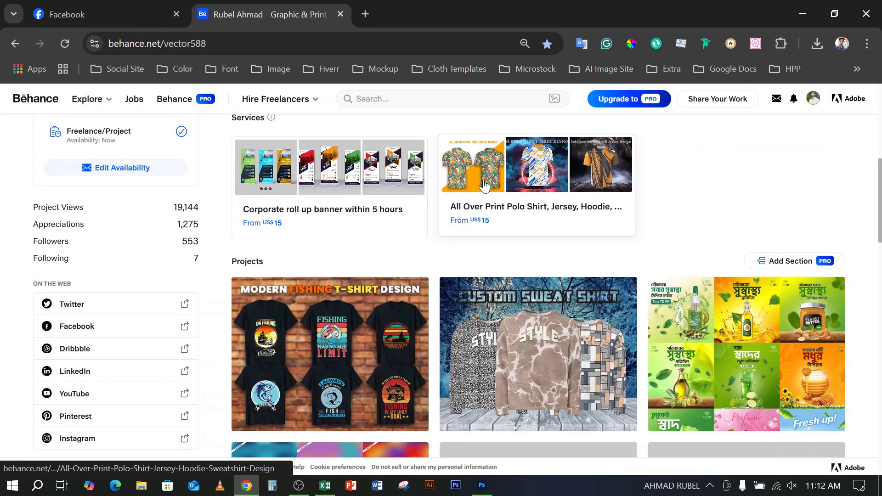
{"action": "scroll", "coordinate": [513, 151], "scroll_direction": "up", "scroll_amount": 4}
{"action": "scroll", "coordinate": [505, 152], "scroll_direction": "up", "scroll_amount": 1}
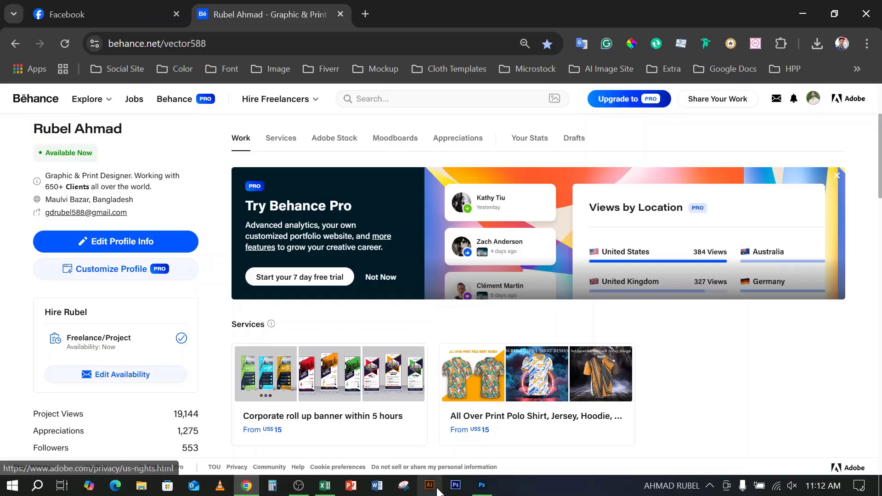
{"action": "left_click", "coordinate": [481, 491]}
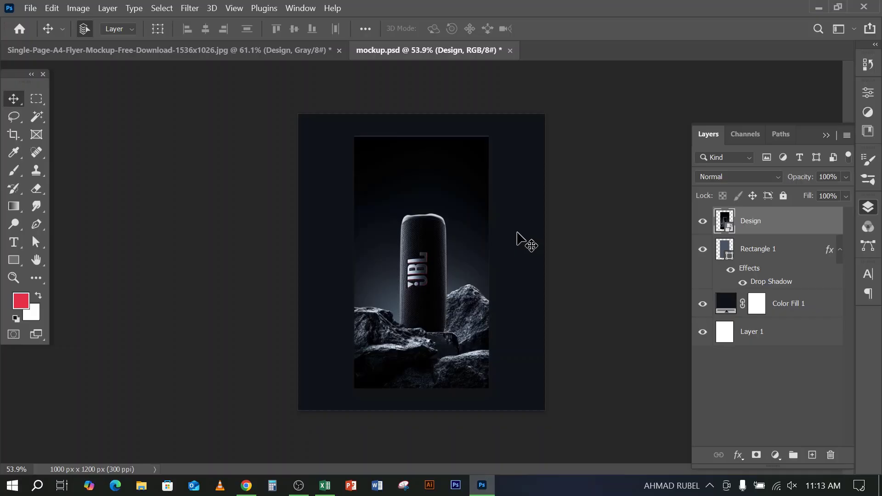
- Switch to Chrome and open the Freelancer contest search for flyer jobs in a new tab
{"action": "left_click", "coordinate": [246, 486]}
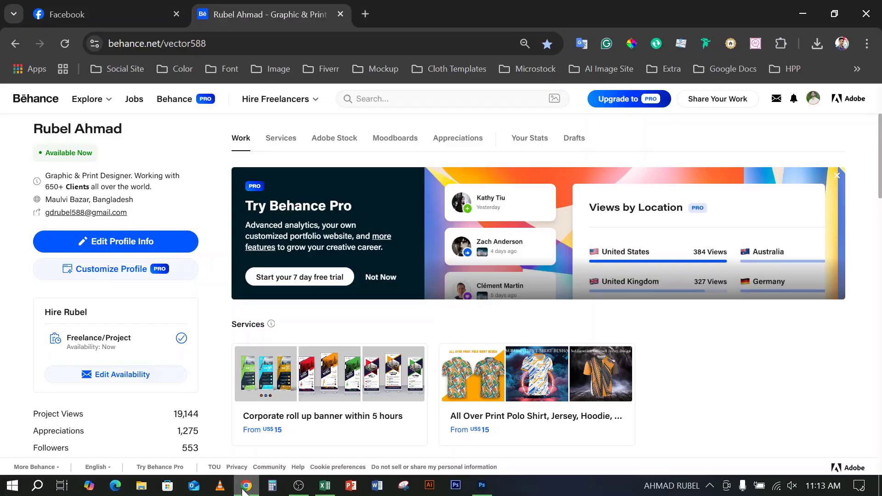
{"action": "left_click", "coordinate": [365, 14]}
{"action": "type", "text": "f"}
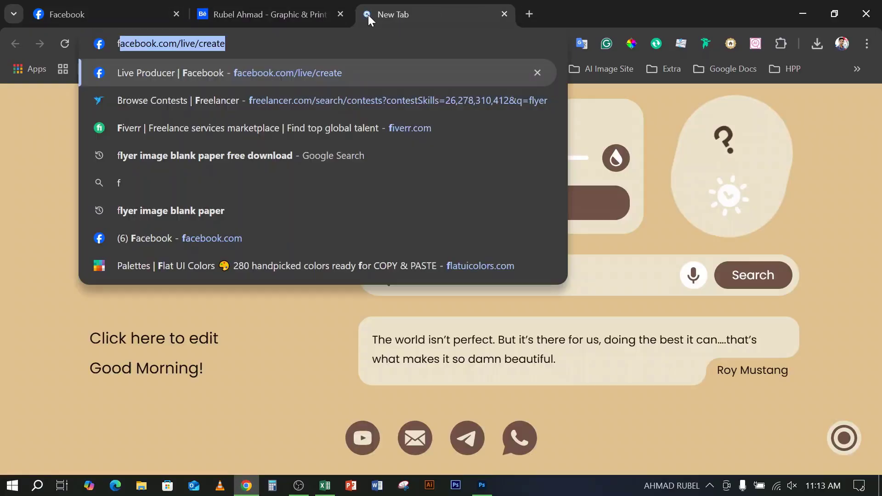
{"action": "type", "text": "ree"}
{"action": "key", "text": "Return"}
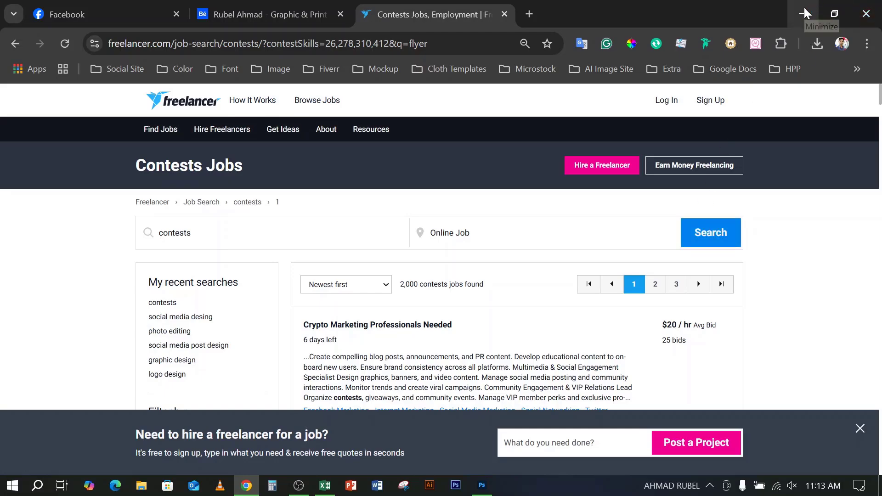
{"action": "mouse_move", "coordinate": [283, 129]}
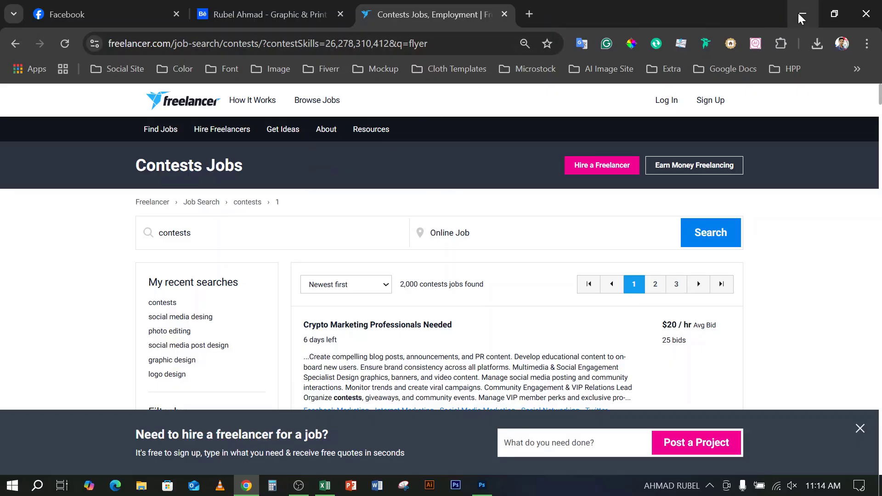
- Open Telegram Web in a new tab and show the Her Power GD 1 group chat
{"action": "left_click", "coordinate": [529, 12]}
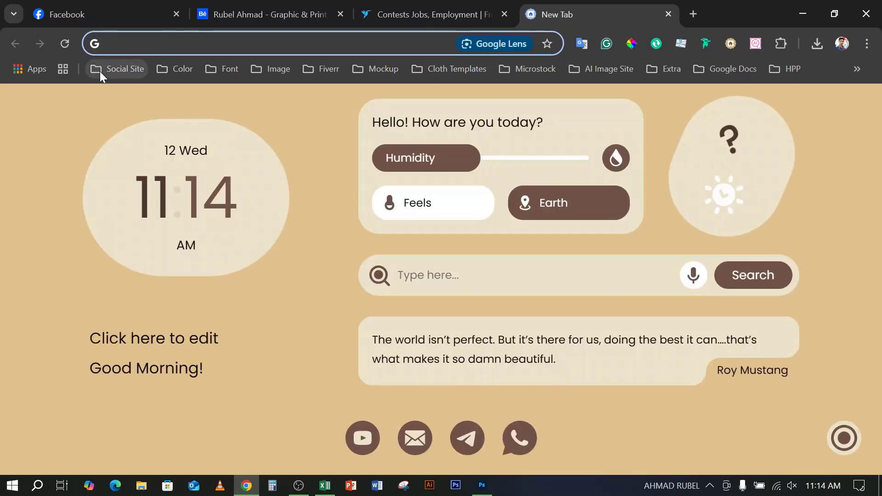
{"action": "left_click", "coordinate": [100, 71]}
{"action": "left_click", "coordinate": [136, 284]}
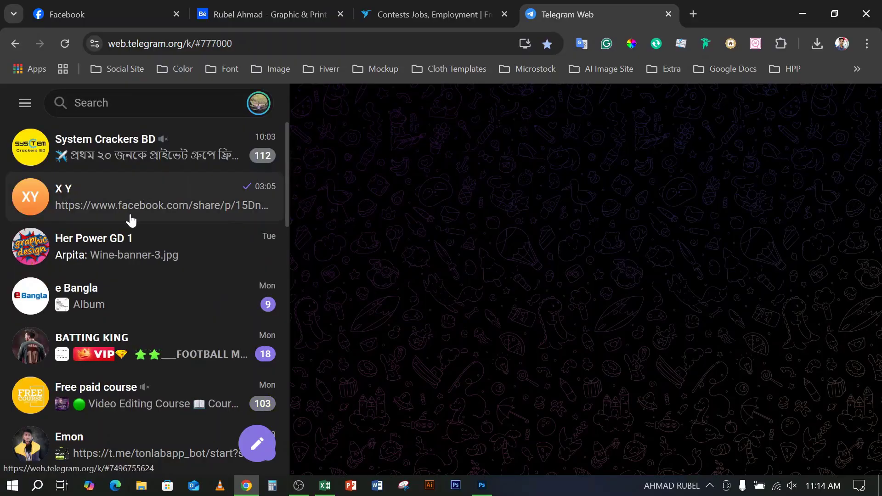
{"action": "left_click", "coordinate": [130, 242]}
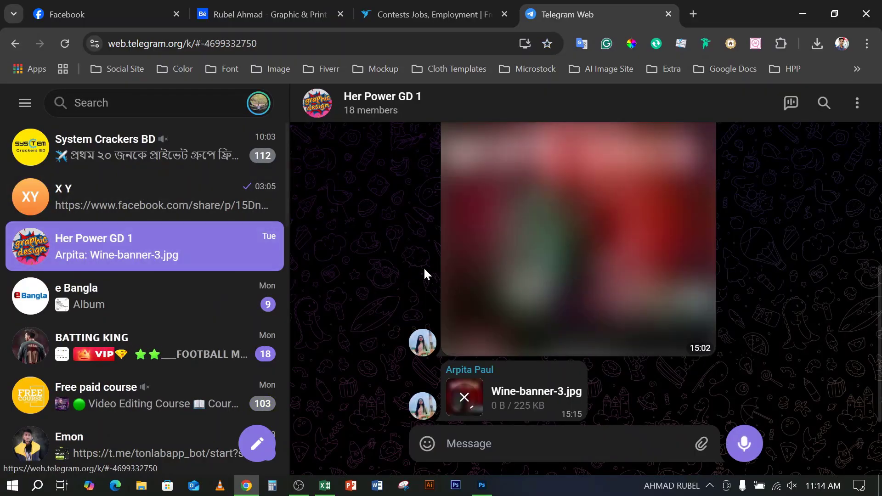
- Find the Traditional Pharmacy Service Flyer Design contest link in the group's earlier messages and open it
{"action": "scroll", "coordinate": [534, 267], "scroll_direction": "up", "scroll_amount": 10}
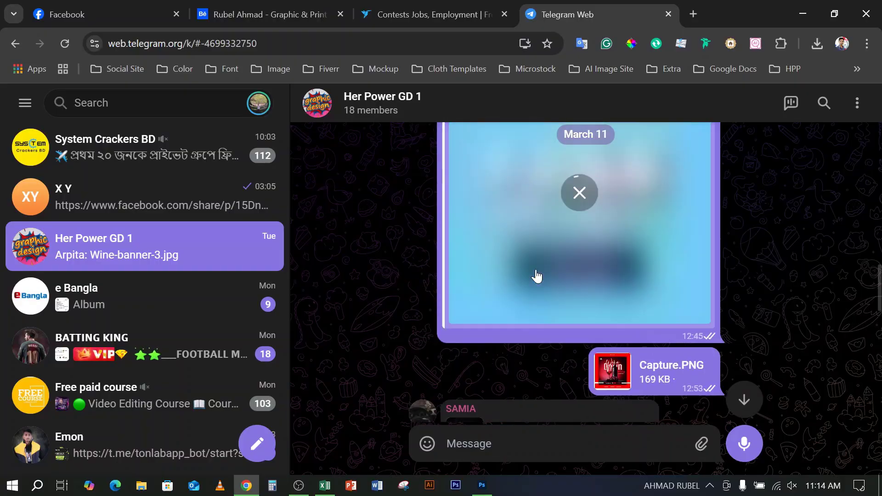
{"action": "scroll", "coordinate": [536, 275], "scroll_direction": "up", "scroll_amount": 4}
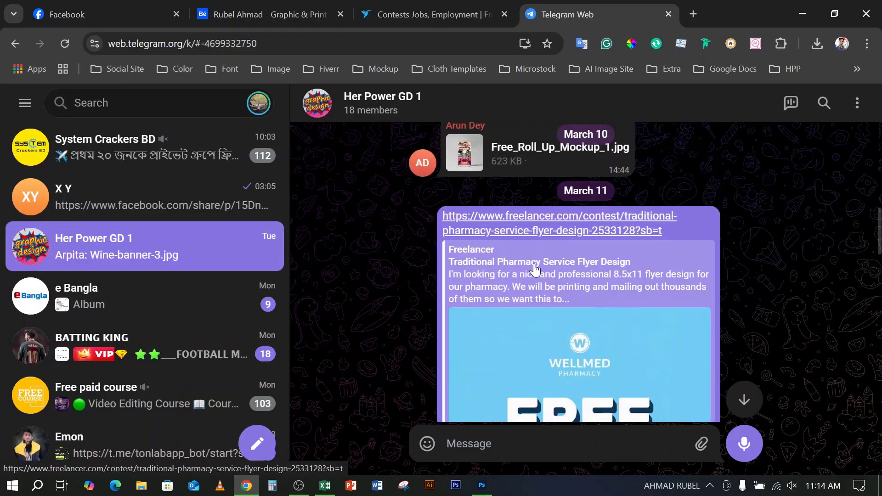
{"action": "left_click", "coordinate": [534, 269]}
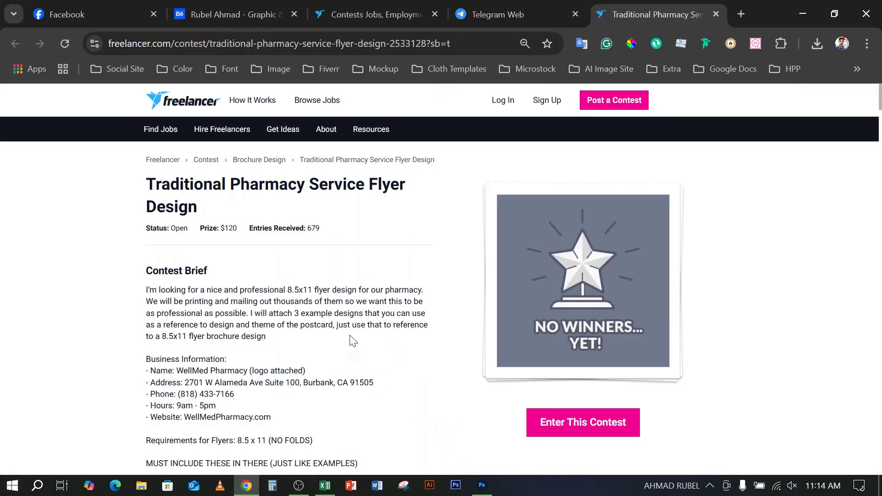
- Read the pharmacy flyer contest's brief, business information and requirements, and close the contest page
{"action": "scroll", "coordinate": [353, 341], "scroll_direction": "down", "scroll_amount": 1}
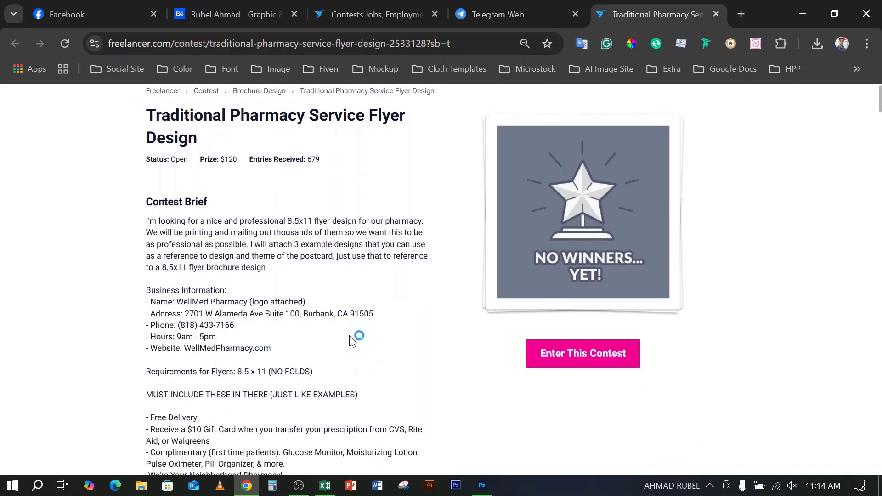
{"action": "scroll", "coordinate": [353, 341], "scroll_direction": "up", "scroll_amount": 1}
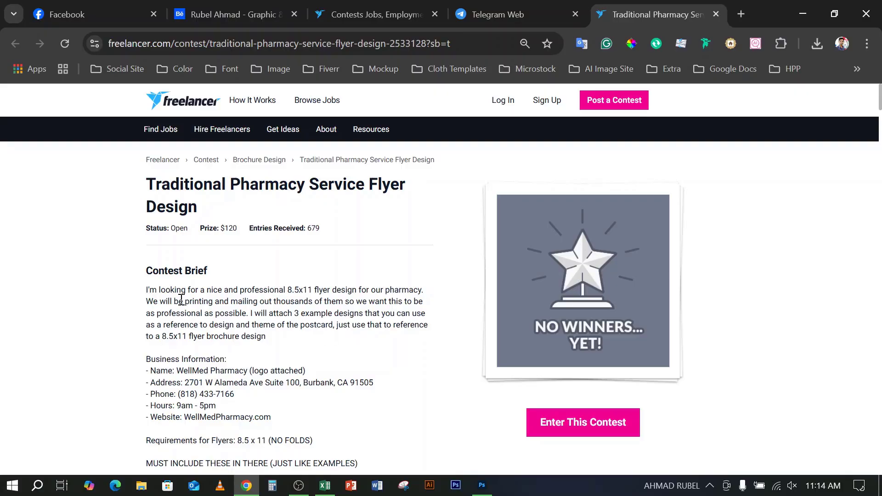
{"action": "scroll", "coordinate": [180, 303], "scroll_direction": "down", "scroll_amount": 3}
{"action": "scroll", "coordinate": [182, 311], "scroll_direction": "up", "scroll_amount": 2}
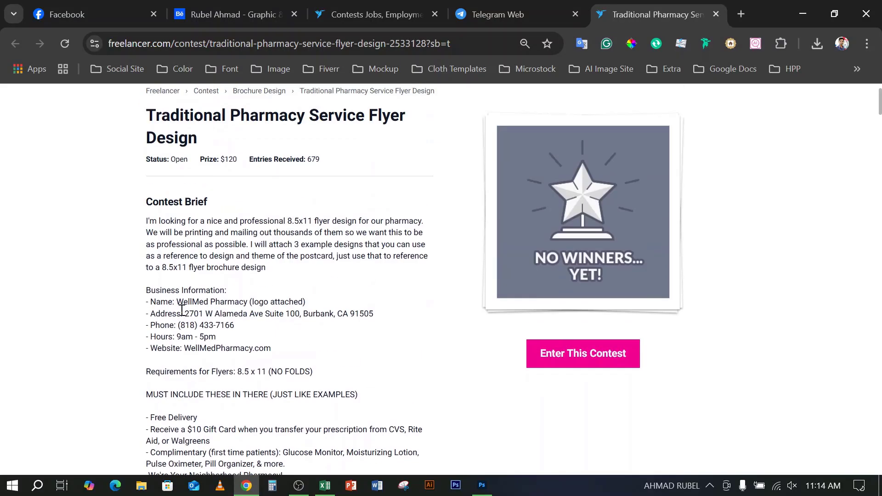
{"action": "scroll", "coordinate": [182, 310], "scroll_direction": "up", "scroll_amount": 1}
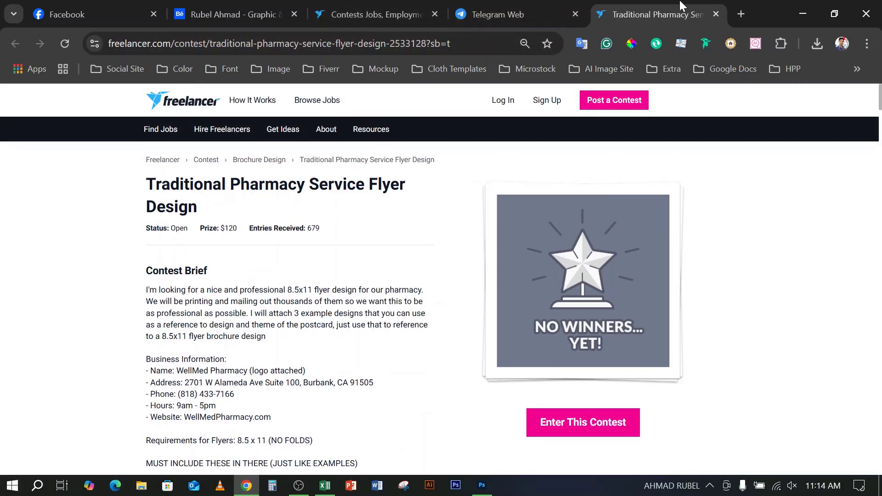
{"action": "left_click", "coordinate": [714, 15]}
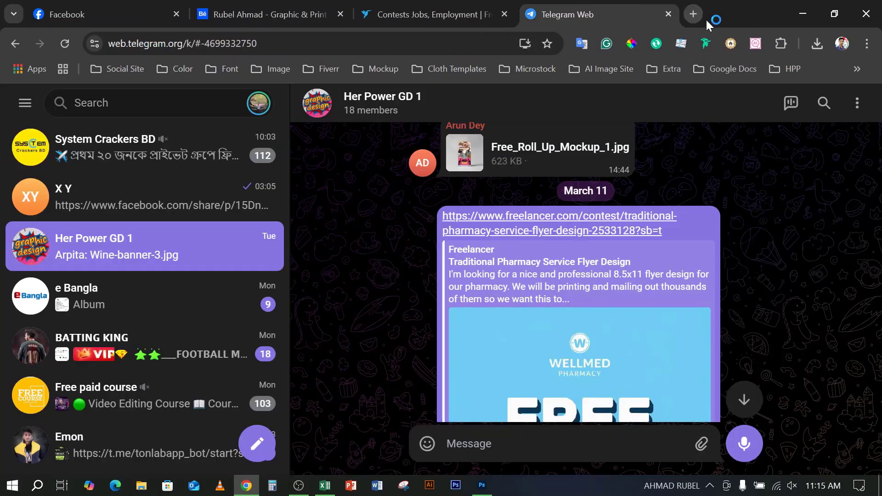
- Return to the Behance profile and open the Social Media ads post Banner Design project
{"action": "left_click", "coordinate": [270, 7]}
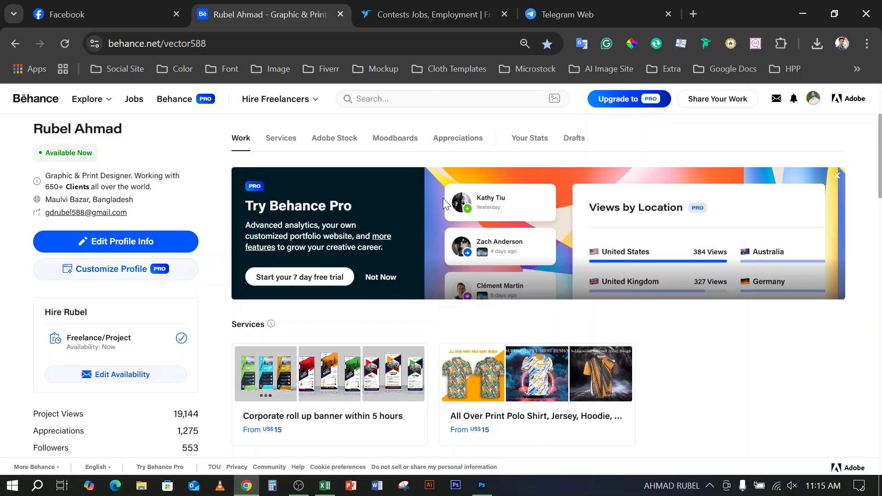
{"action": "scroll", "coordinate": [434, 358], "scroll_direction": "down", "scroll_amount": 4}
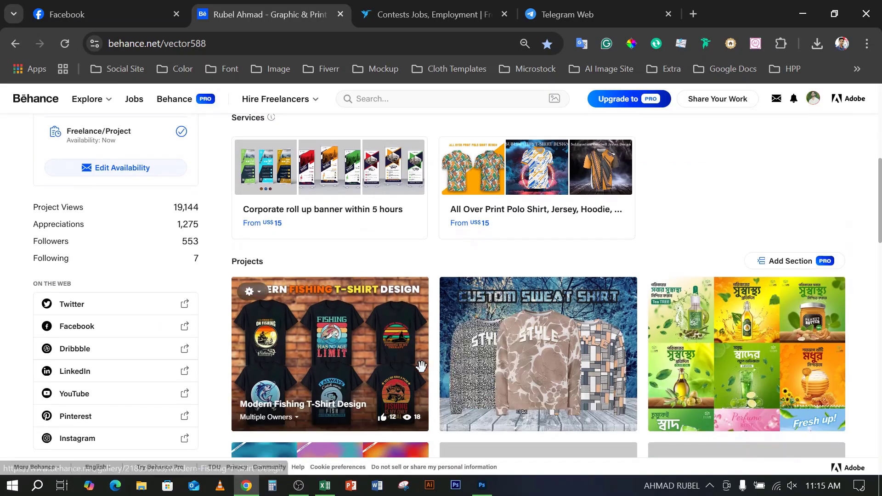
{"action": "left_click", "coordinate": [732, 350]}
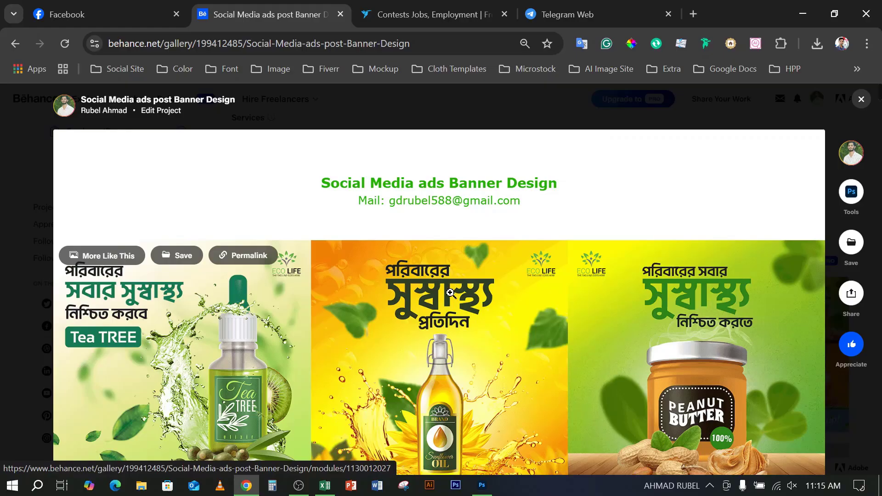
- Examine the project's banner grid and the enlarged Tea Tree and sunflower oil banners, including their headlines, splashes and leaves
{"action": "scroll", "coordinate": [450, 291], "scroll_direction": "down", "scroll_amount": 12}
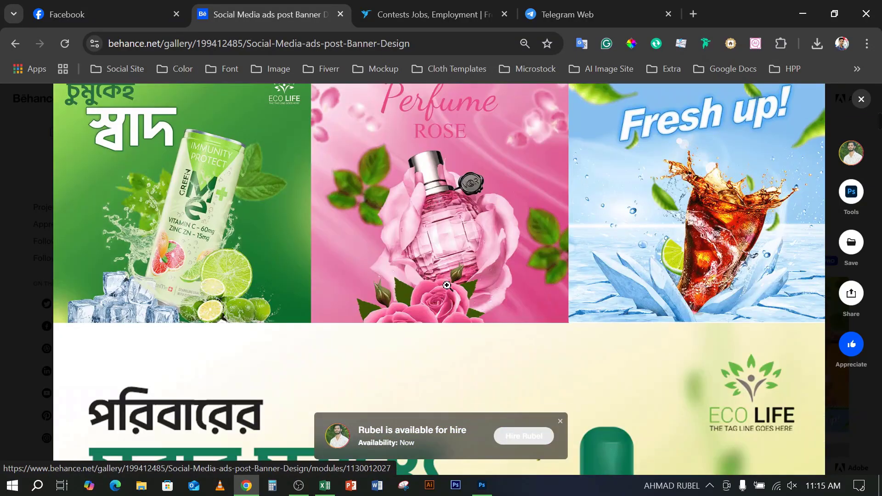
{"action": "scroll", "coordinate": [461, 264], "scroll_direction": "down", "scroll_amount": 4}
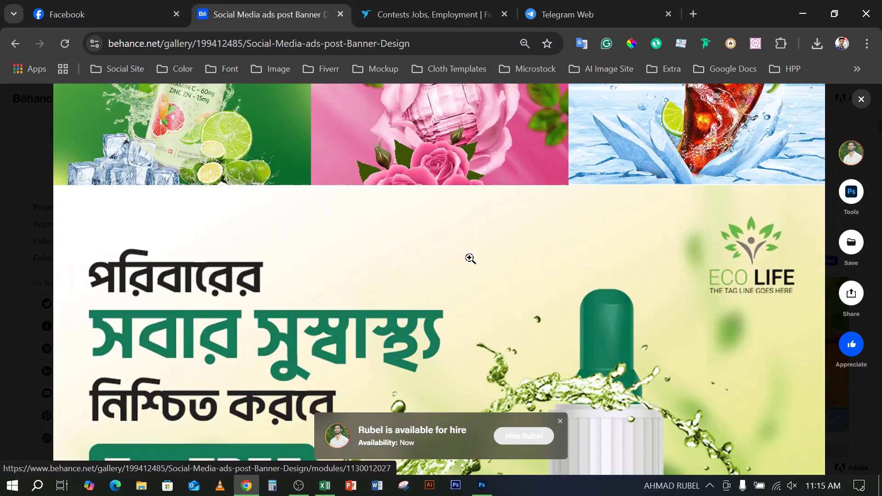
{"action": "scroll", "coordinate": [462, 265], "scroll_direction": "down", "scroll_amount": 10}
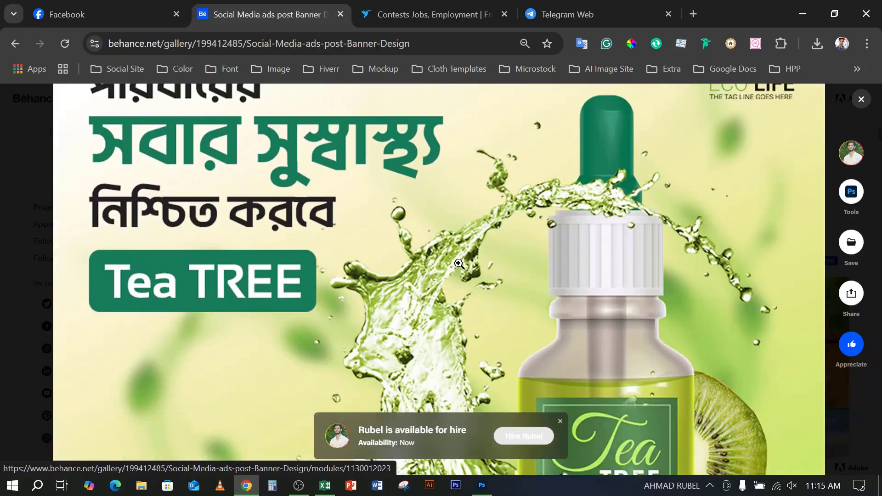
{"action": "scroll", "coordinate": [460, 264], "scroll_direction": "down", "scroll_amount": 6}
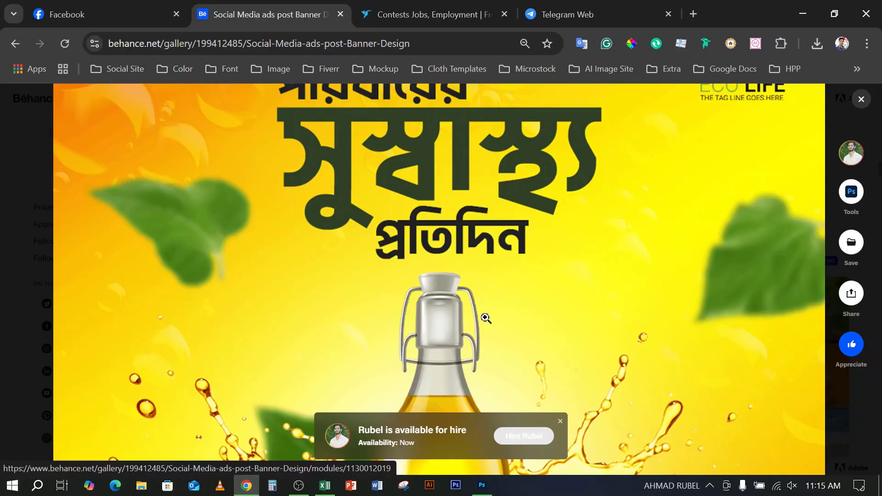
{"action": "scroll", "coordinate": [485, 285], "scroll_direction": "down", "scroll_amount": 3}
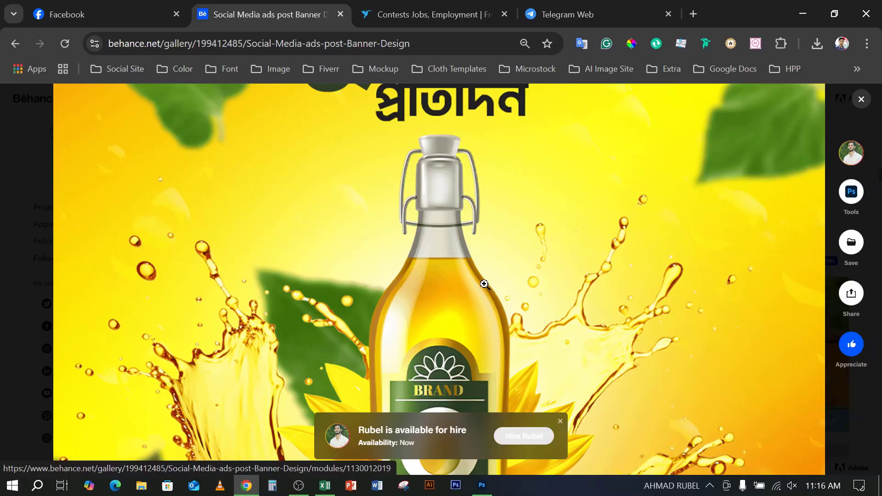
{"action": "scroll", "coordinate": [511, 238], "scroll_direction": "up", "scroll_amount": 5}
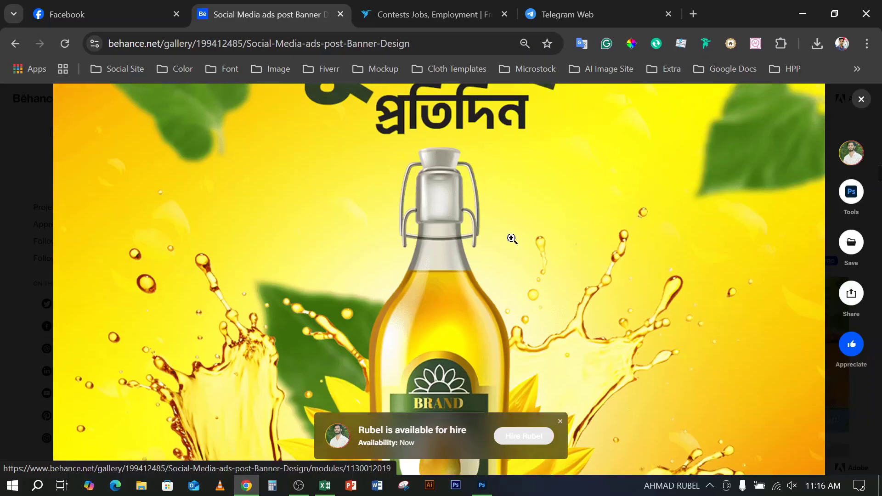
{"action": "scroll", "coordinate": [511, 237], "scroll_direction": "up", "scroll_amount": 3}
{"action": "scroll", "coordinate": [511, 244], "scroll_direction": "down", "scroll_amount": 5}
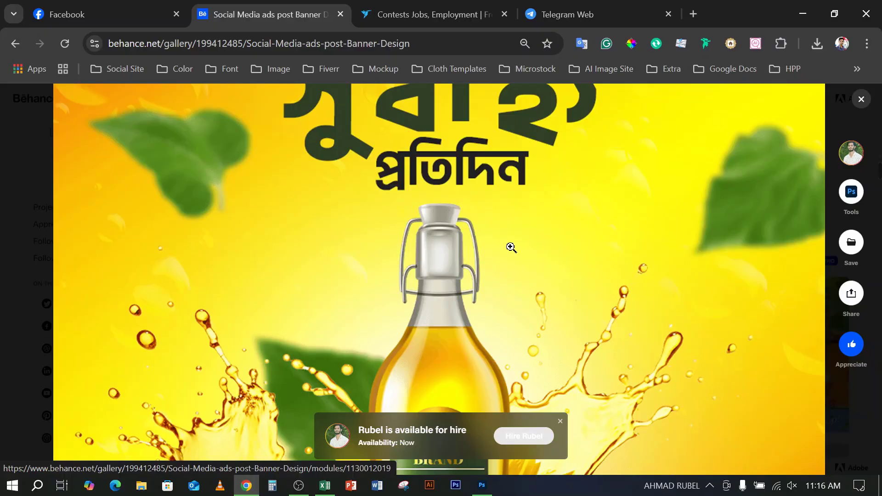
{"action": "scroll", "coordinate": [511, 254], "scroll_direction": "up", "scroll_amount": 3}
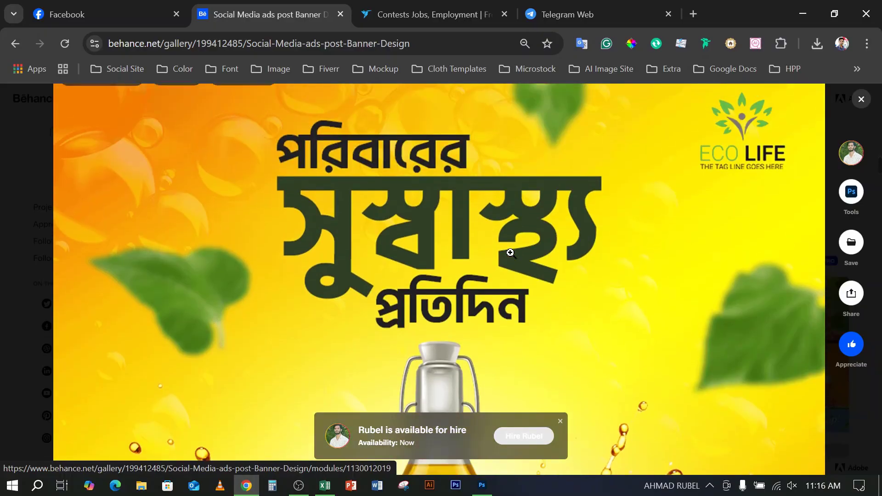
{"action": "scroll", "coordinate": [511, 253], "scroll_direction": "down", "scroll_amount": 3}
{"action": "scroll", "coordinate": [507, 248], "scroll_direction": "down", "scroll_amount": 5}
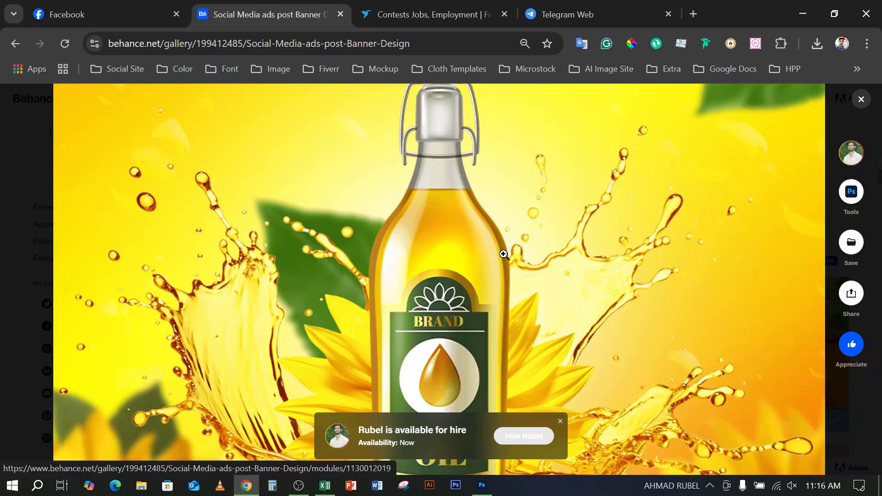
- Review the remaining product banners: peanut butter, olive oil, lemon, honey, canned drink, perfume and cola
{"action": "scroll", "coordinate": [497, 271], "scroll_direction": "down", "scroll_amount": 20}
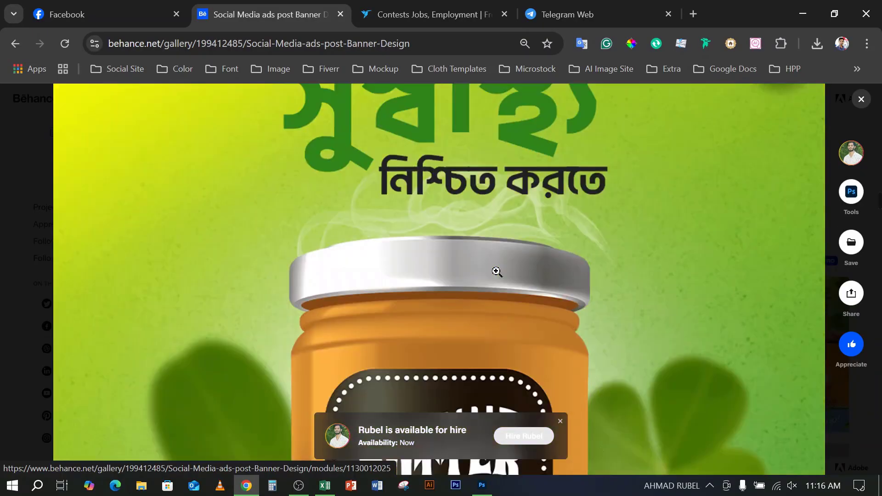
{"action": "scroll", "coordinate": [496, 271], "scroll_direction": "down", "scroll_amount": 15}
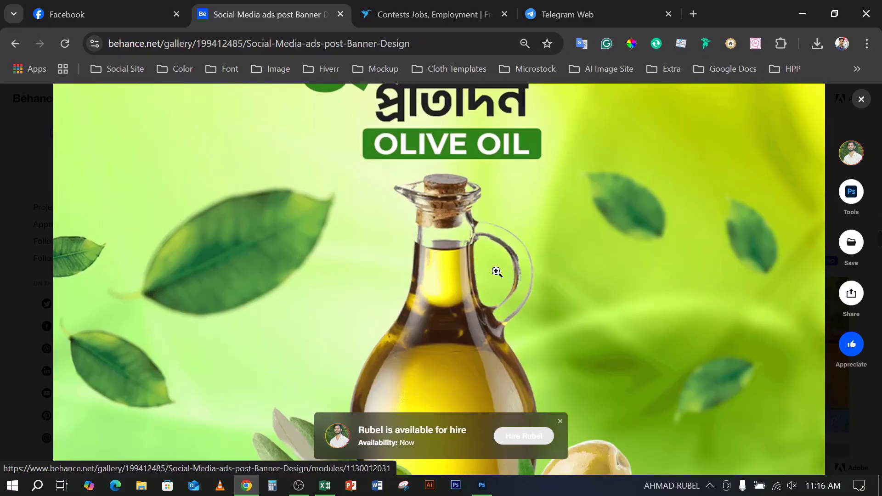
{"action": "scroll", "coordinate": [494, 269], "scroll_direction": "down", "scroll_amount": 18}
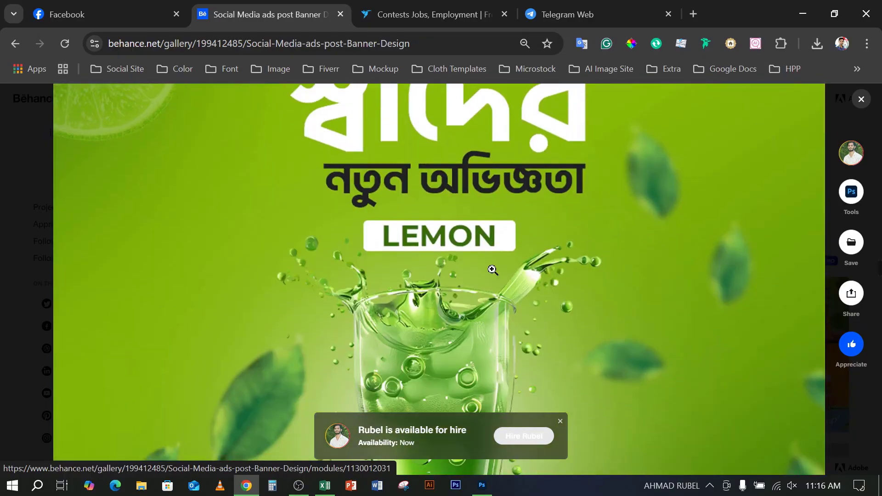
{"action": "scroll", "coordinate": [492, 269], "scroll_direction": "down", "scroll_amount": 15}
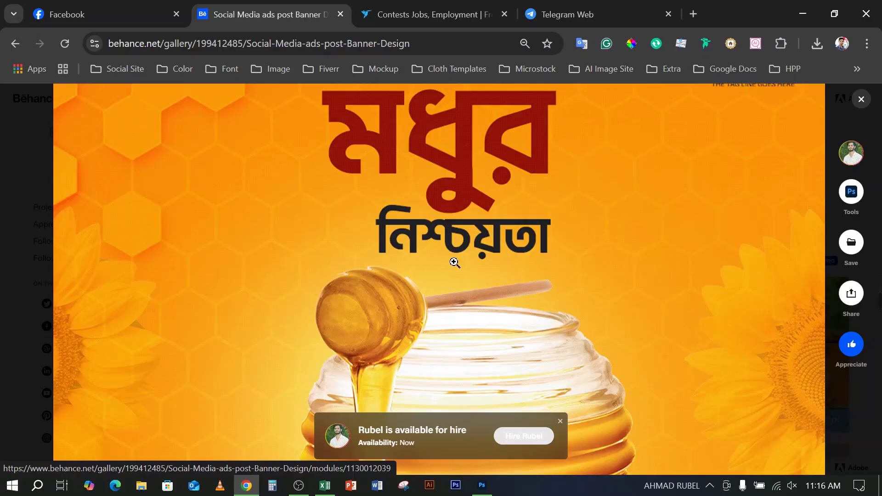
{"action": "scroll", "coordinate": [450, 289], "scroll_direction": "down", "scroll_amount": 10}
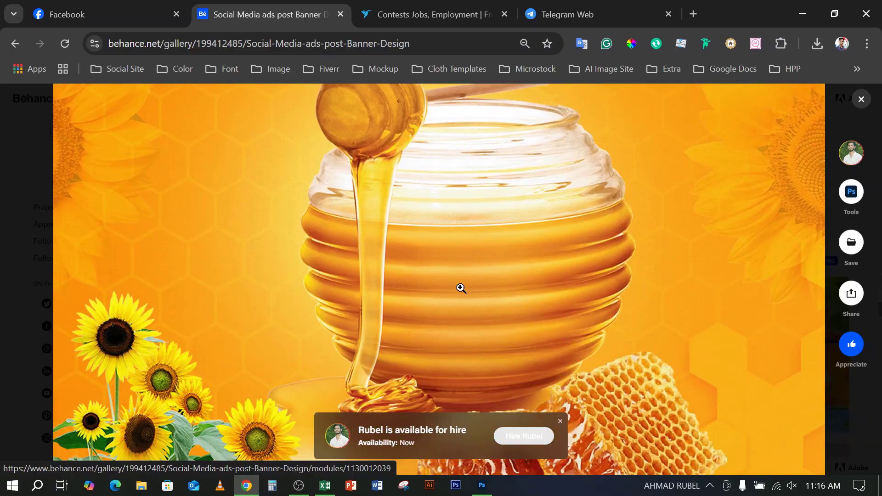
{"action": "scroll", "coordinate": [423, 297], "scroll_direction": "down", "scroll_amount": 5}
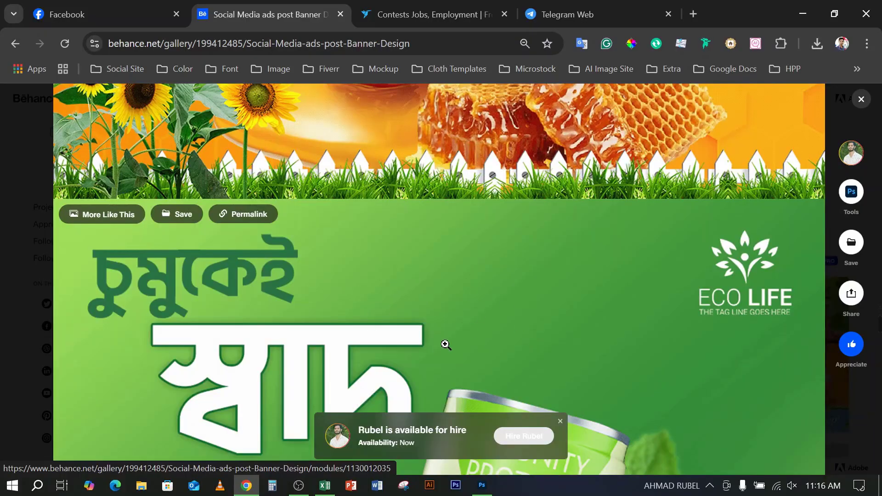
{"action": "scroll", "coordinate": [445, 344], "scroll_direction": "down", "scroll_amount": 3}
{"action": "scroll", "coordinate": [484, 253], "scroll_direction": "down", "scroll_amount": 15}
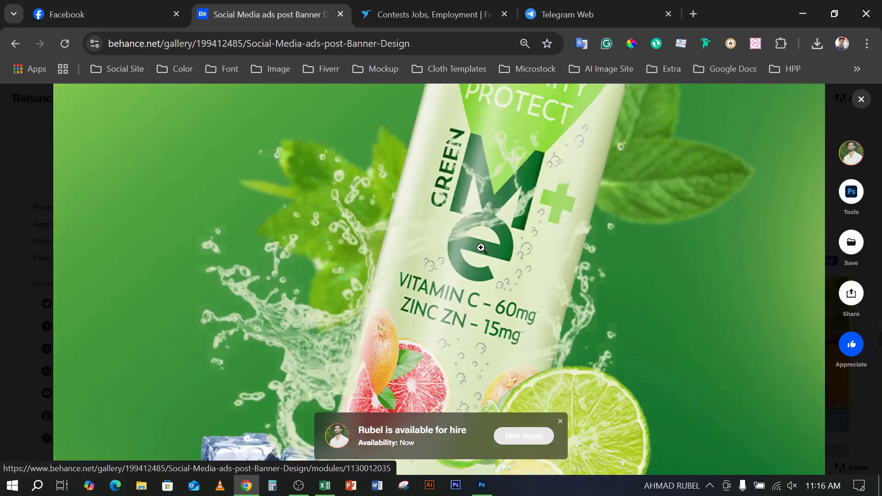
{"action": "scroll", "coordinate": [481, 249], "scroll_direction": "down", "scroll_amount": 15}
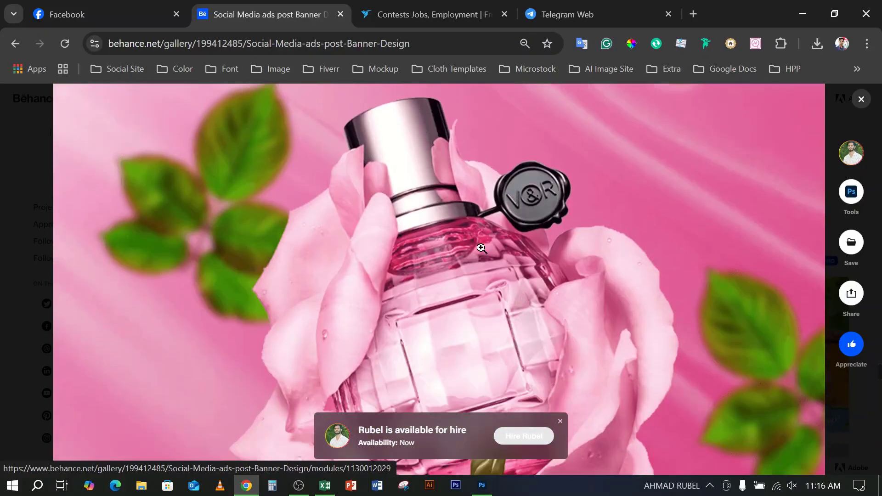
{"action": "scroll", "coordinate": [481, 249], "scroll_direction": "down", "scroll_amount": 5}
{"action": "scroll", "coordinate": [480, 253], "scroll_direction": "up", "scroll_amount": 15}
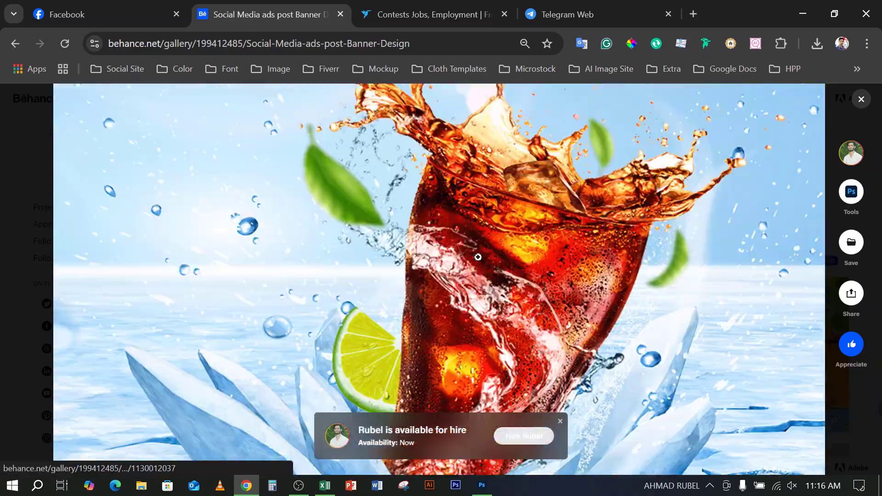
{"action": "scroll", "coordinate": [478, 262], "scroll_direction": "down", "scroll_amount": 3}
{"action": "scroll", "coordinate": [479, 265], "scroll_direction": "up", "scroll_amount": 15}
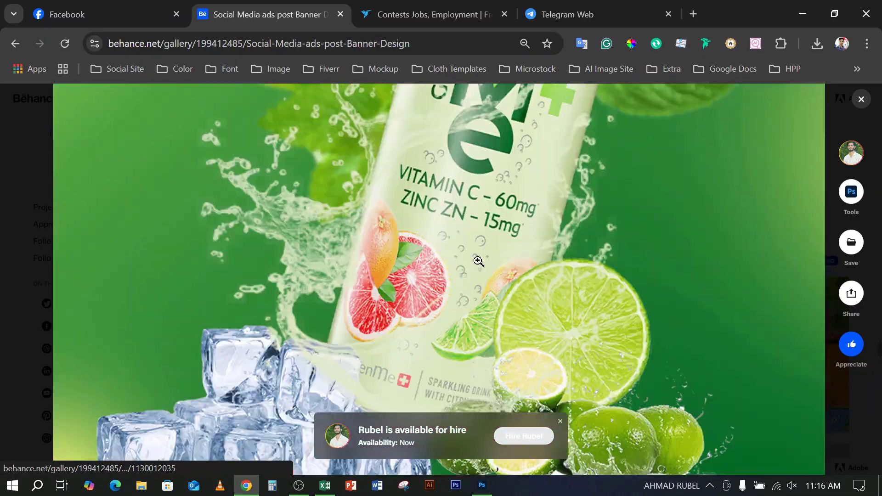
- Go back to the sunflower oil banner, examine its layout and open the image in full view
{"action": "scroll", "coordinate": [480, 266], "scroll_direction": "up", "scroll_amount": 15}
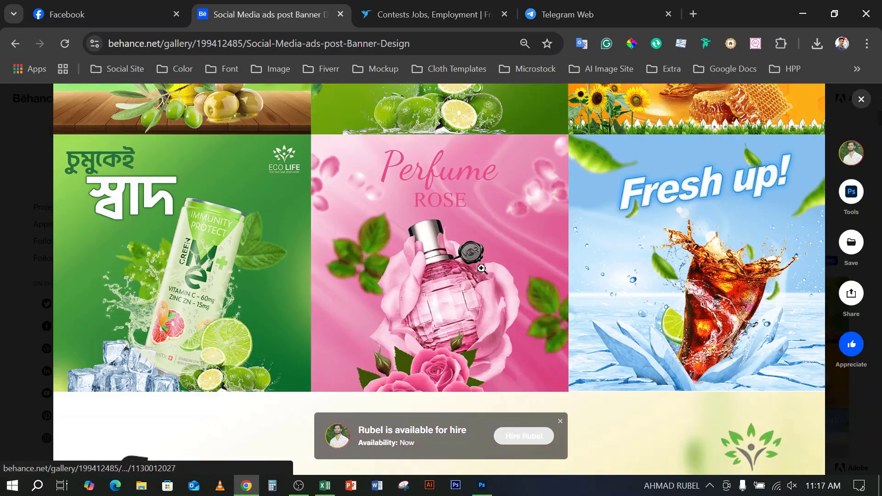
{"action": "scroll", "coordinate": [482, 268], "scroll_direction": "down", "scroll_amount": 10}
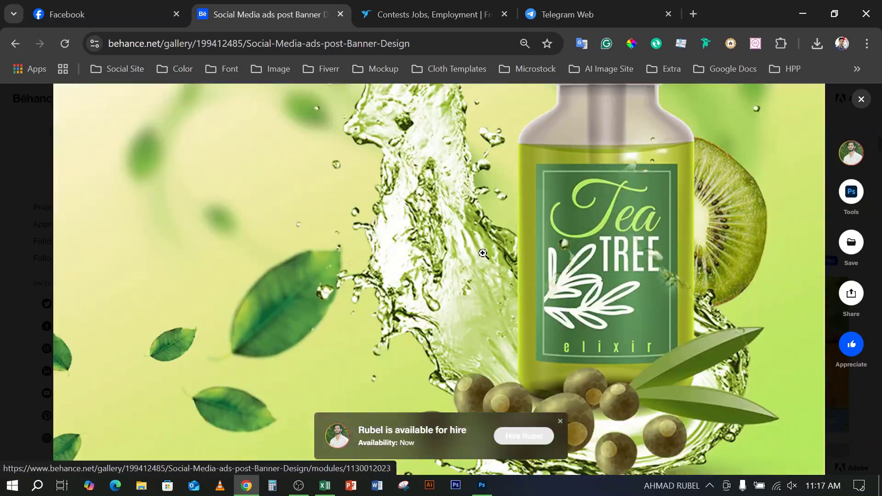
{"action": "scroll", "coordinate": [483, 257], "scroll_direction": "down", "scroll_amount": 10}
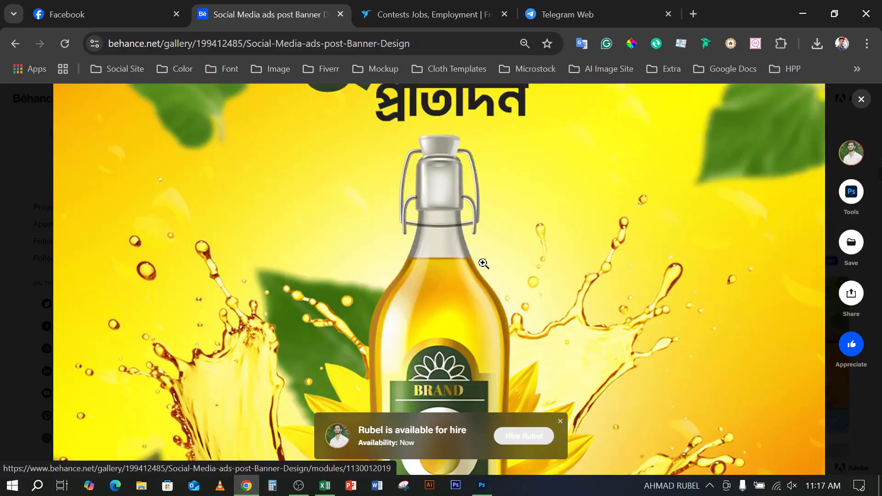
{"action": "scroll", "coordinate": [483, 263], "scroll_direction": "down", "scroll_amount": 8}
{"action": "scroll", "coordinate": [483, 263], "scroll_direction": "up", "scroll_amount": 7}
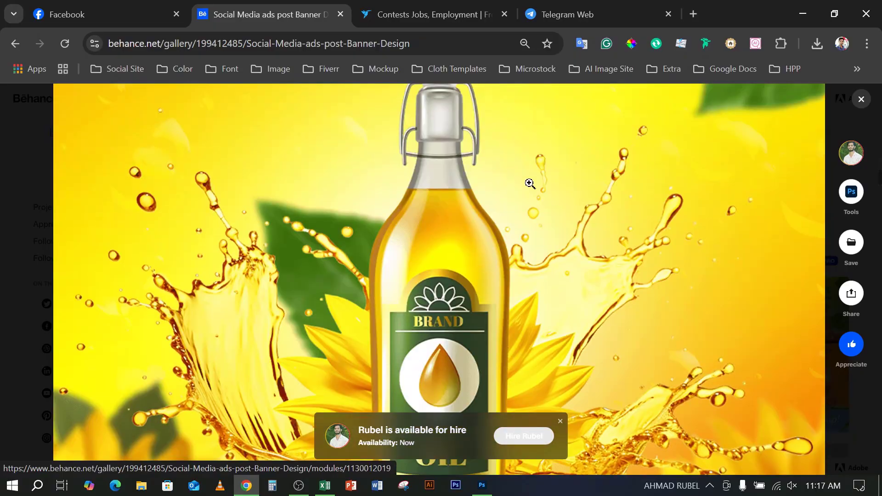
{"action": "scroll", "coordinate": [453, 299], "scroll_direction": "up", "scroll_amount": 4}
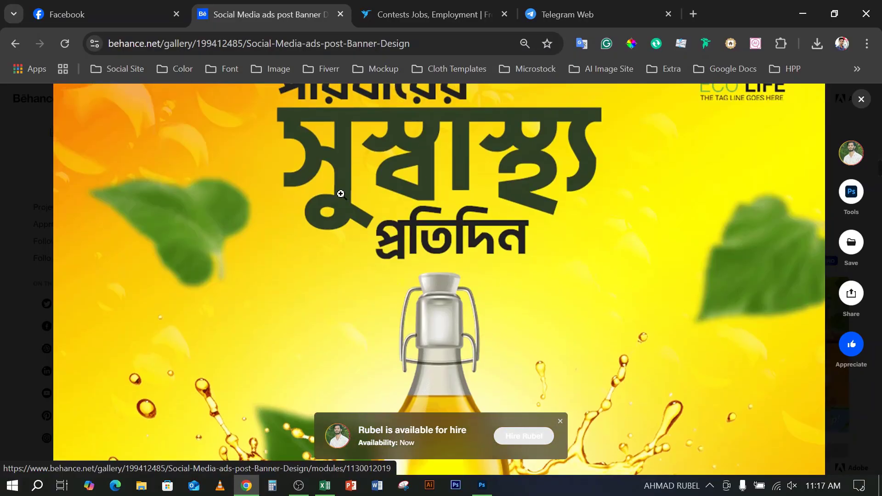
{"action": "scroll", "coordinate": [353, 211], "scroll_direction": "up", "scroll_amount": 2}
{"action": "scroll", "coordinate": [536, 276], "scroll_direction": "down", "scroll_amount": 7}
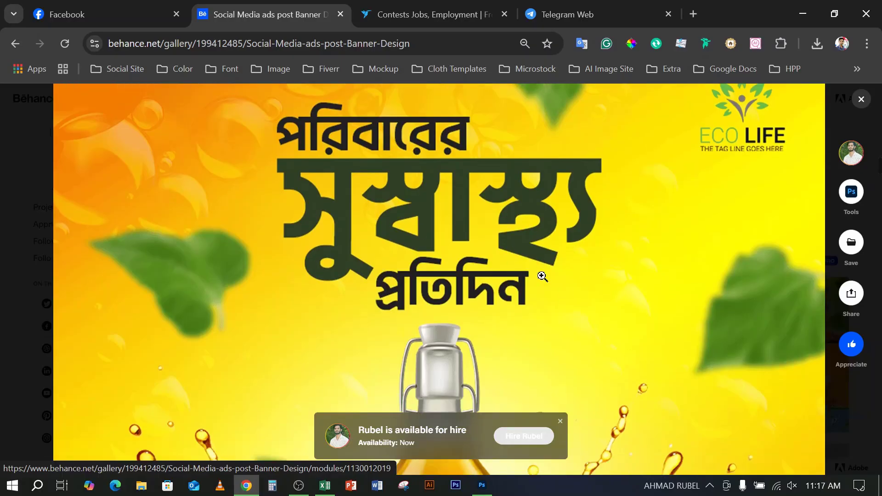
{"action": "scroll", "coordinate": [483, 277], "scroll_direction": "up", "scroll_amount": 4}
{"action": "scroll", "coordinate": [483, 277], "scroll_direction": "up", "scroll_amount": 2}
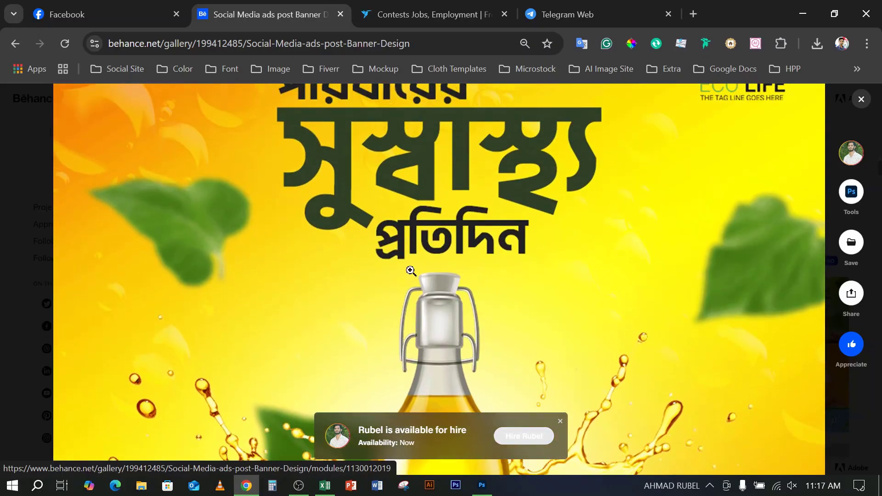
{"action": "scroll", "coordinate": [479, 281], "scroll_direction": "up", "scroll_amount": 3}
{"action": "left_click", "coordinate": [454, 254]}
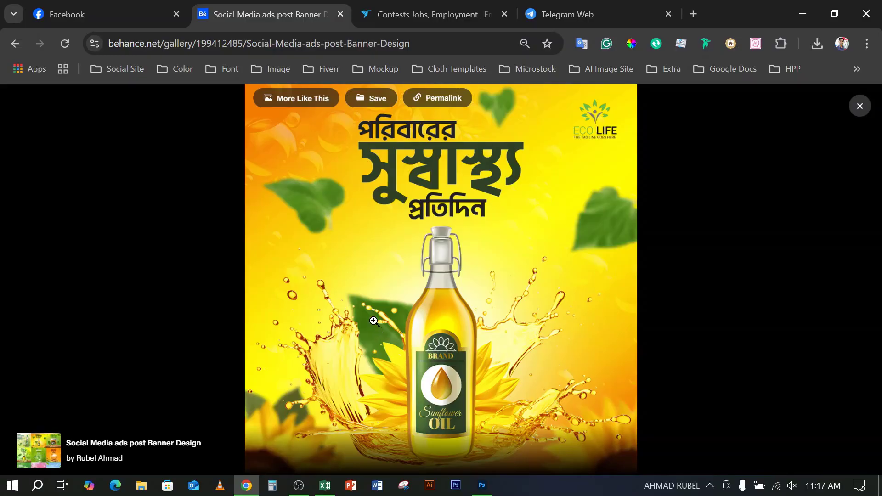
- Switch to Photoshop and close mockup.psd and the Single-Page-A4-Flyer-Mockup document without saving changes
{"action": "left_click", "coordinate": [482, 485]}
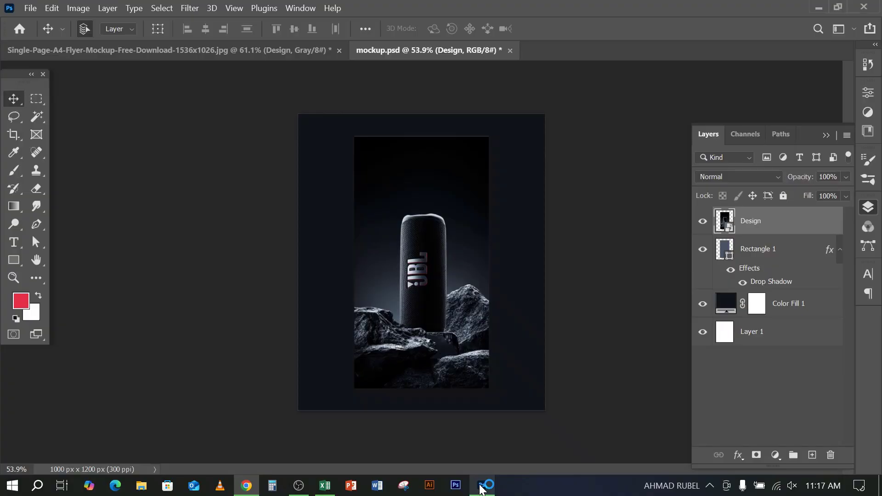
{"action": "left_click", "coordinate": [510, 51]}
{"action": "left_click", "coordinate": [481, 204]}
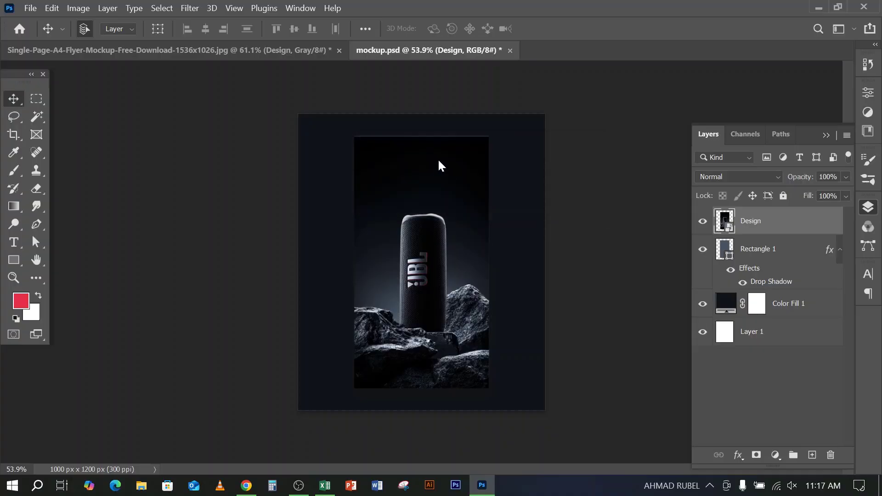
{"action": "left_click", "coordinate": [339, 50]}
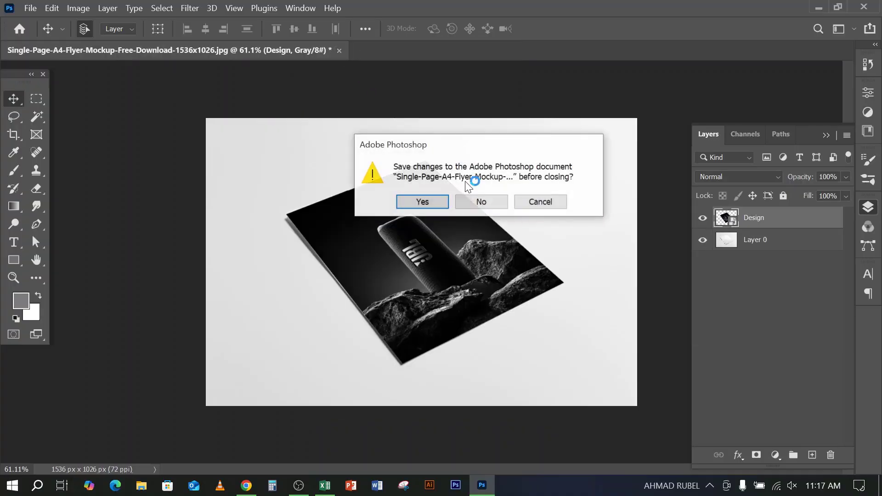
{"action": "left_click", "coordinate": [481, 202]}
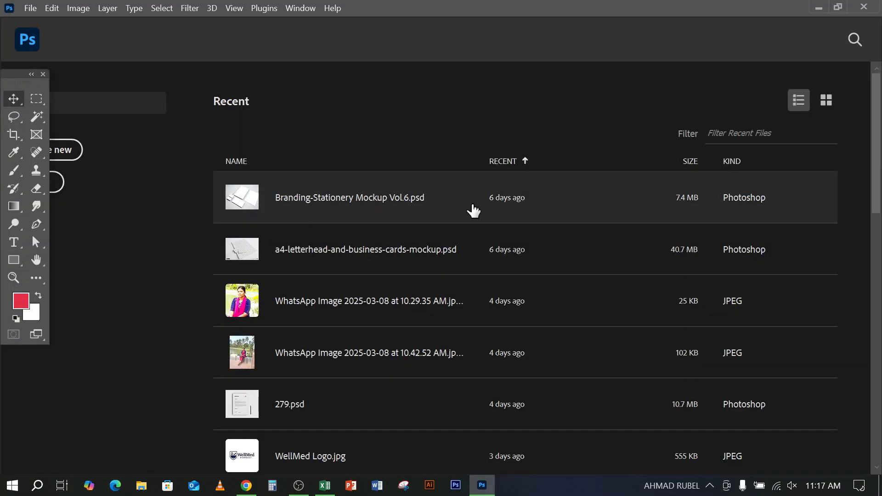
- Create a new white document of 1000 x 1000 pixels at 300 pixels/inch in RGB color
{"action": "key", "text": "ctrl+n"}
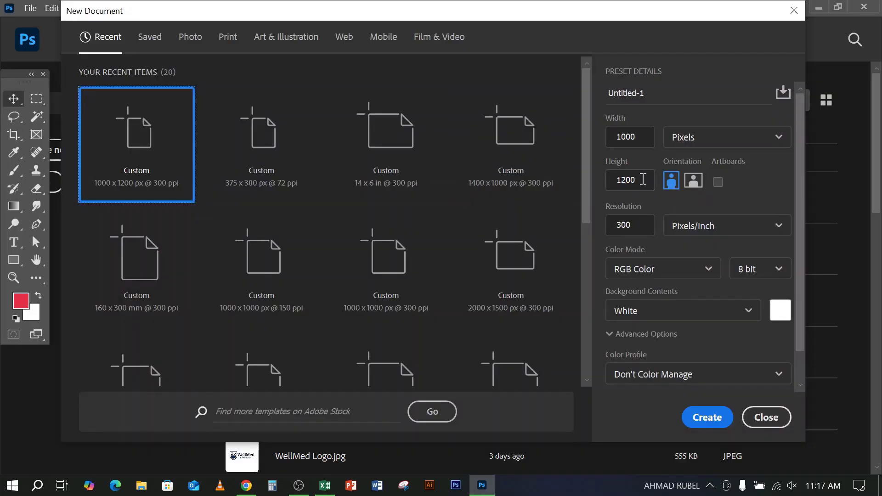
{"action": "left_click", "coordinate": [645, 174]}
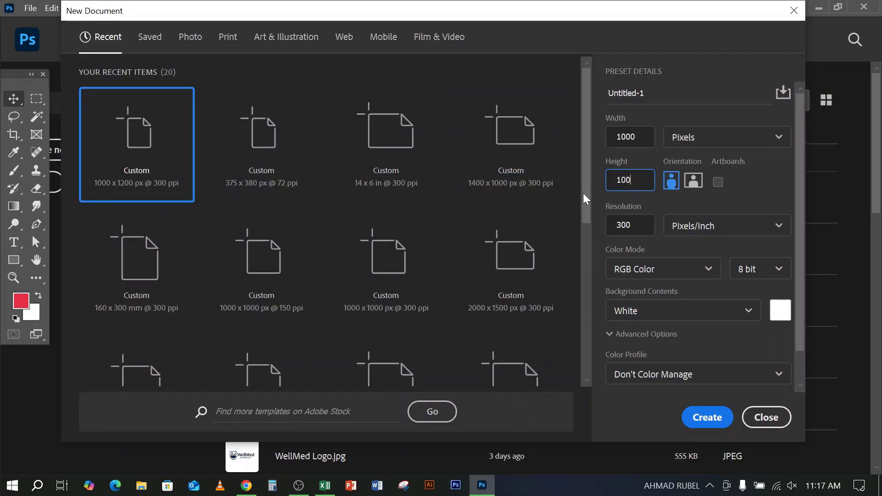
{"action": "type", "text": "1000"}
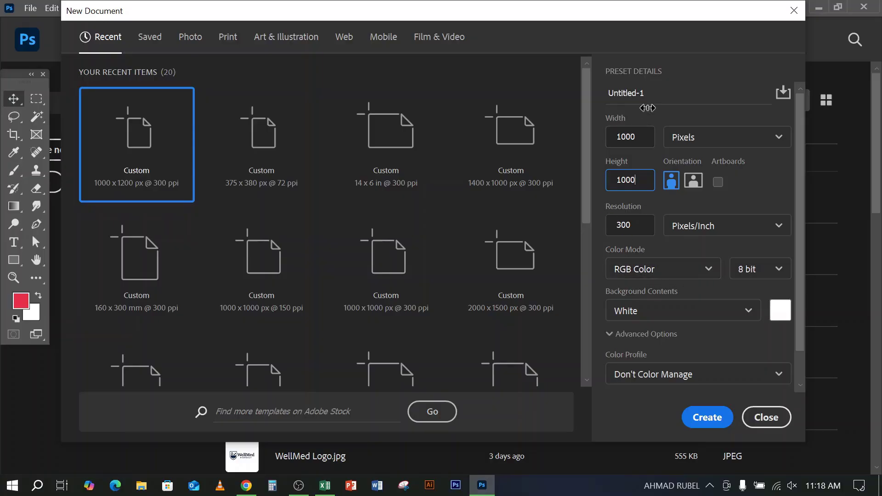
{"action": "left_click", "coordinate": [598, 92]}
{"action": "left_click", "coordinate": [707, 415]}
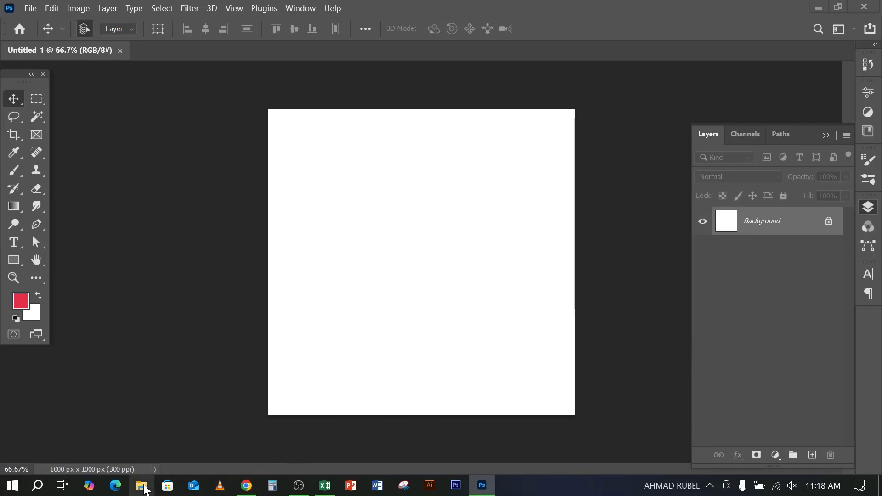
- Switch to File Explorer and look through the DESIGN IMAGE folder on Local Disk (E:) for usable banner images
{"action": "left_click", "coordinate": [141, 485]}
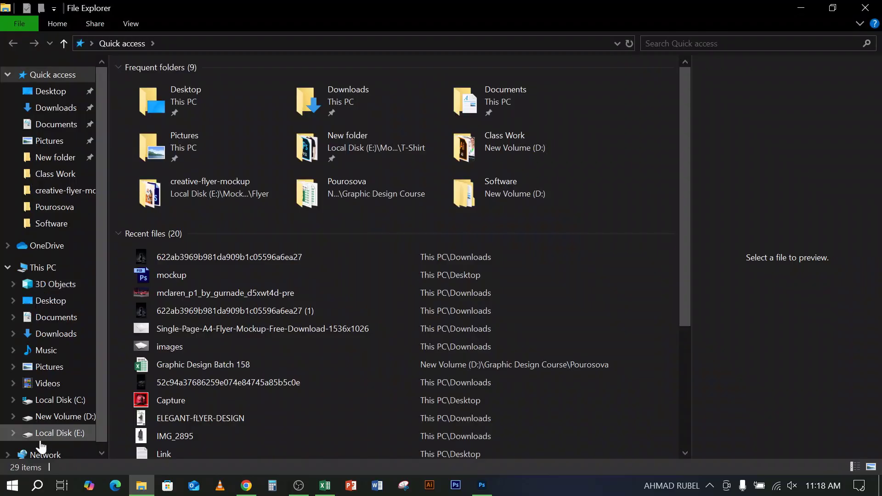
{"action": "left_click", "coordinate": [54, 434]}
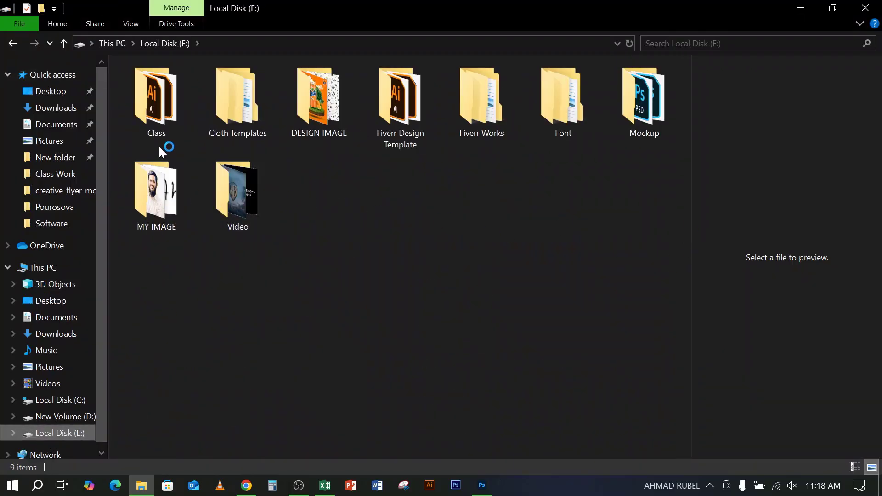
{"action": "left_click", "coordinate": [83, 417]}
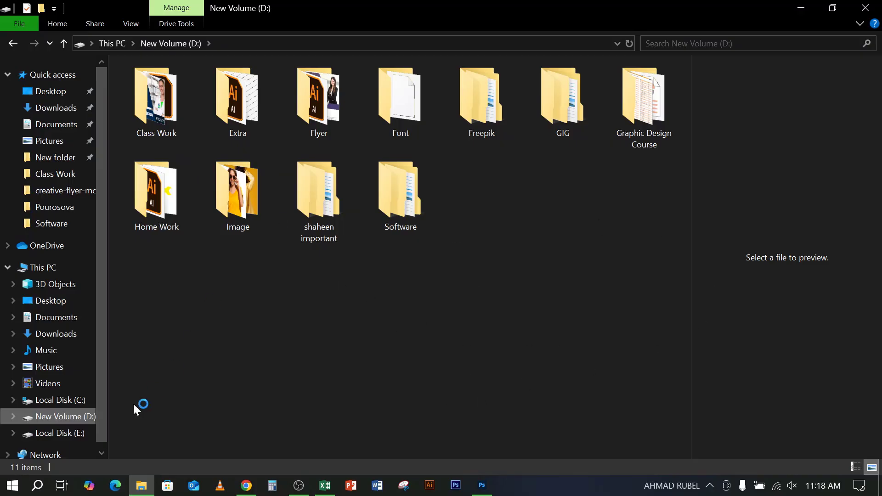
{"action": "left_click", "coordinate": [58, 433]}
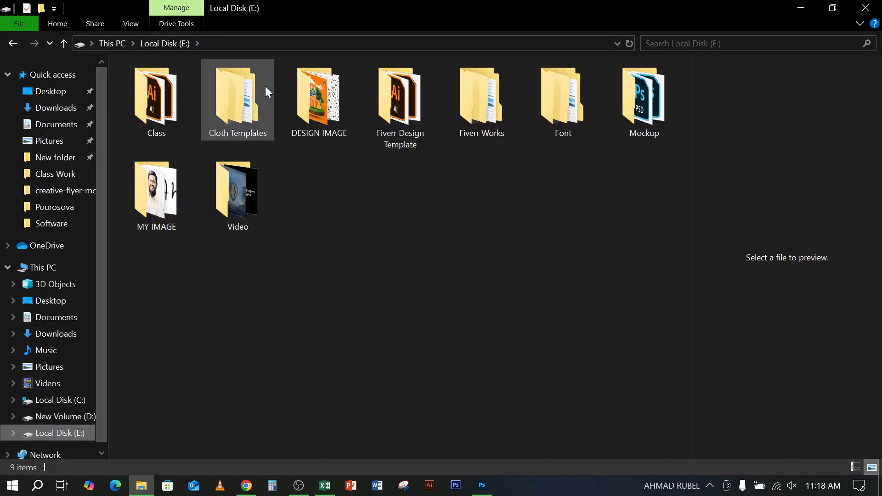
{"action": "double_click", "coordinate": [327, 86]}
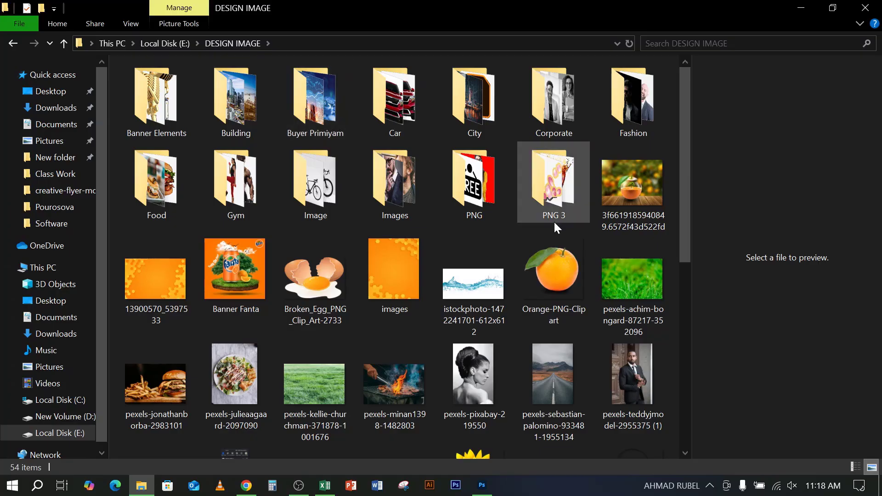
{"action": "scroll", "coordinate": [553, 235], "scroll_direction": "down", "scroll_amount": 5}
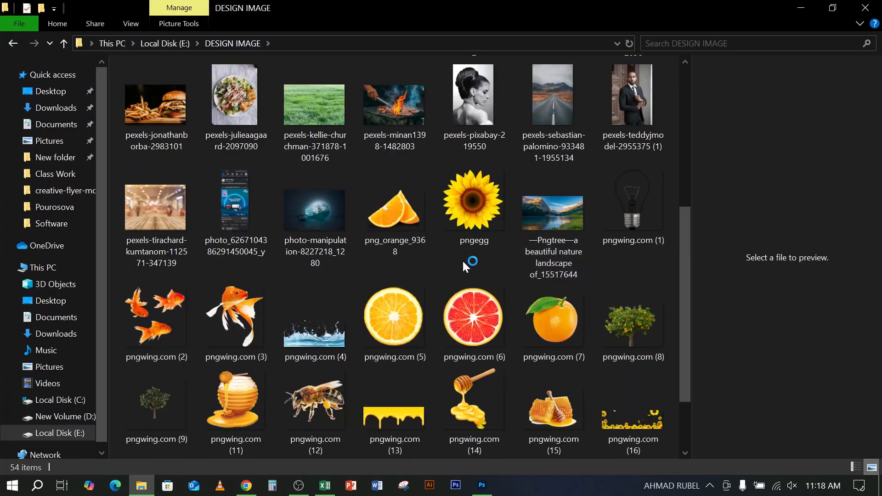
{"action": "scroll", "coordinate": [390, 288], "scroll_direction": "down", "scroll_amount": 2}
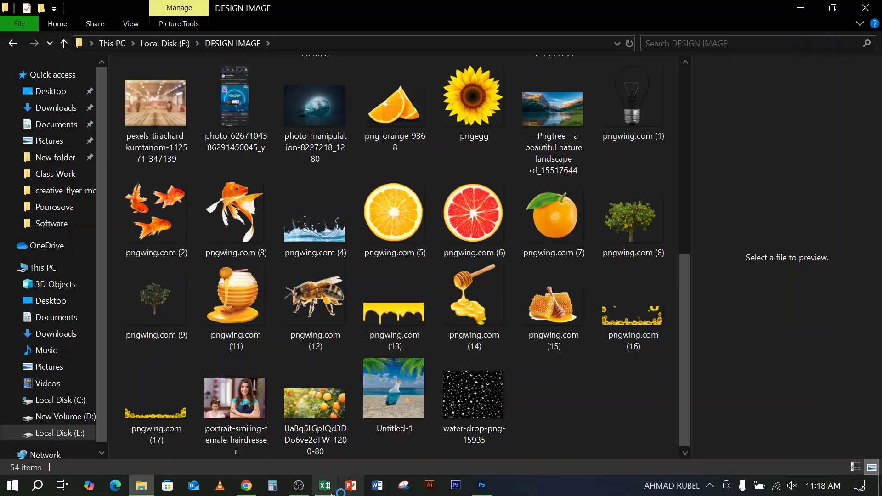
- Switch to Chrome and search Google in a new tab for "oil buttol png", showing image results only
{"action": "left_click", "coordinate": [246, 485]}
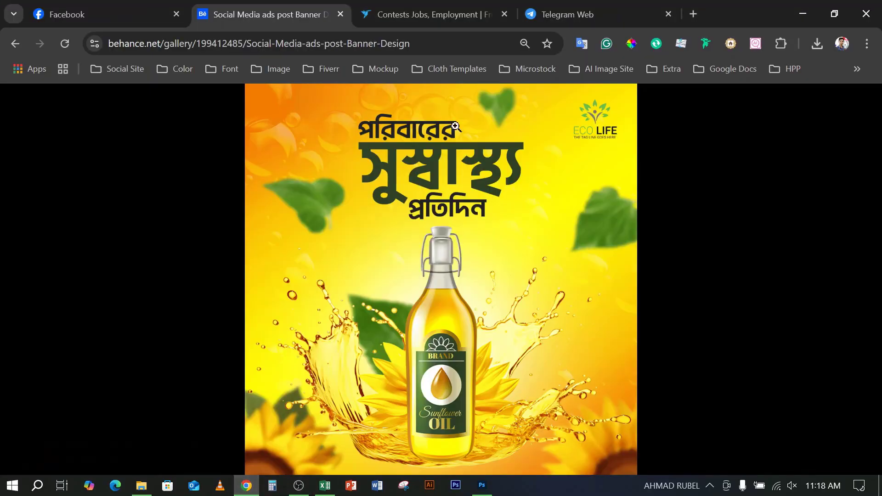
{"action": "left_click", "coordinate": [694, 14]}
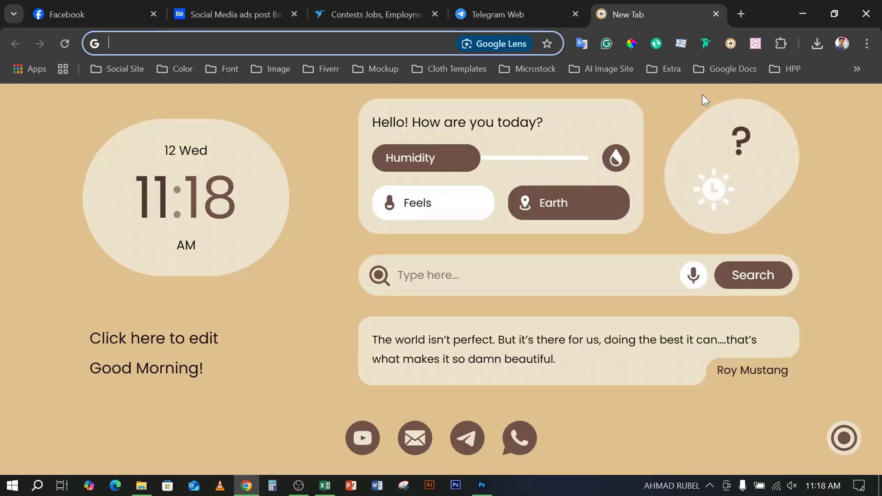
{"action": "left_click", "coordinate": [241, 10]}
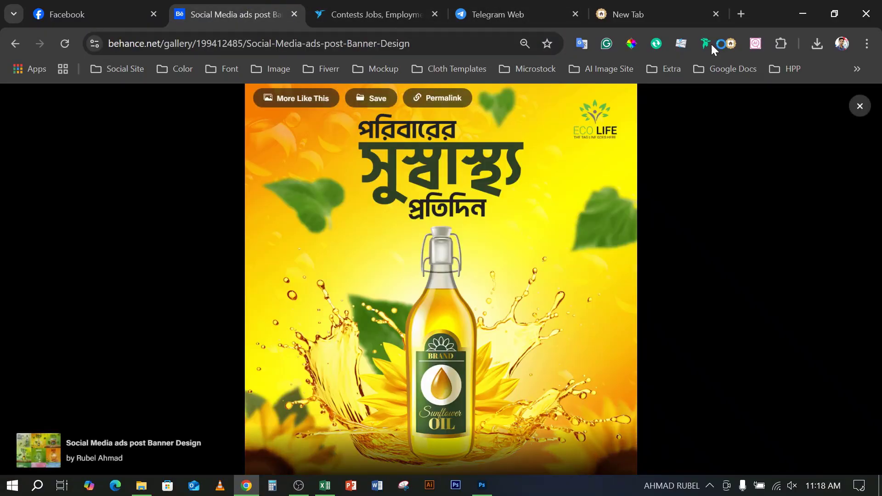
{"action": "left_click", "coordinate": [676, 9]}
{"action": "type", "text": "ol"}
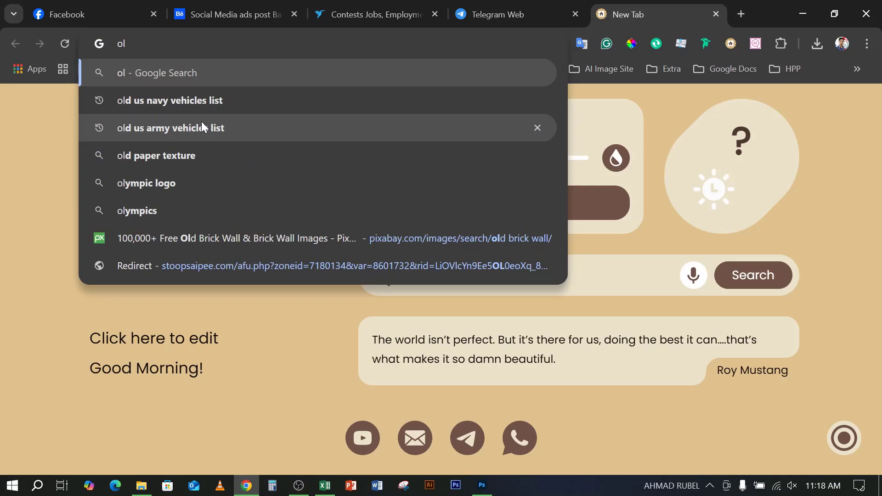
{"action": "key", "text": "BackSpace"}
{"action": "type", "text": "o"}
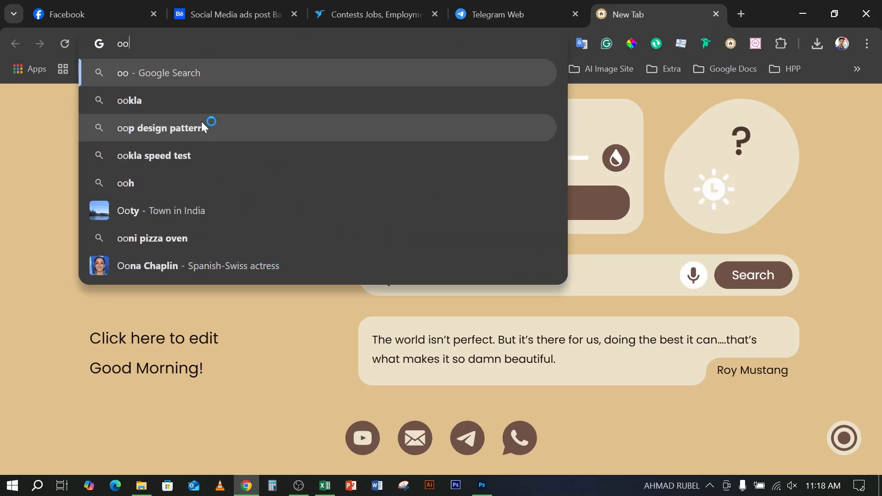
{"action": "key", "text": "BackSpace"}
{"action": "type", "text": "il "}
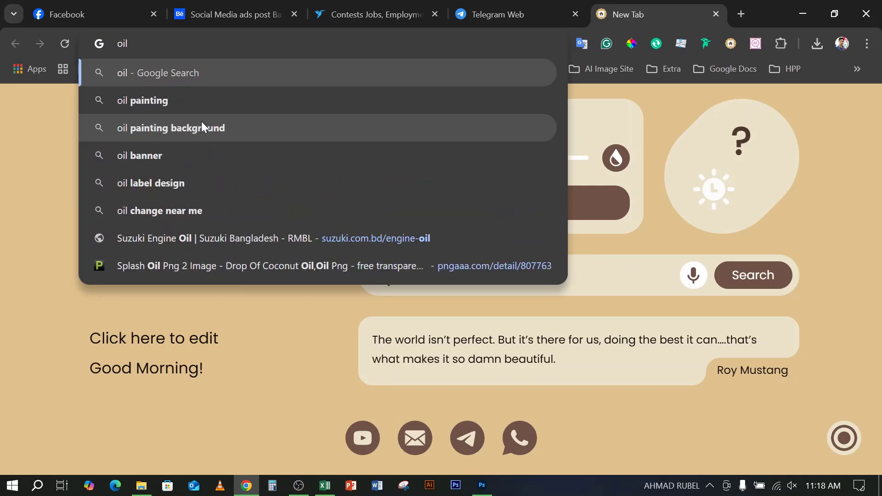
{"action": "type", "text": "buttol p"}
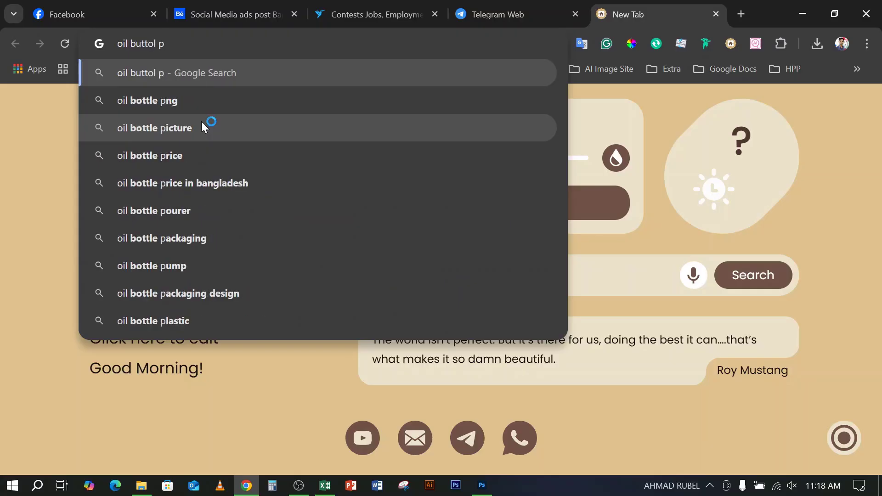
{"action": "type", "text": "ng"}
{"action": "key", "text": "Return"}
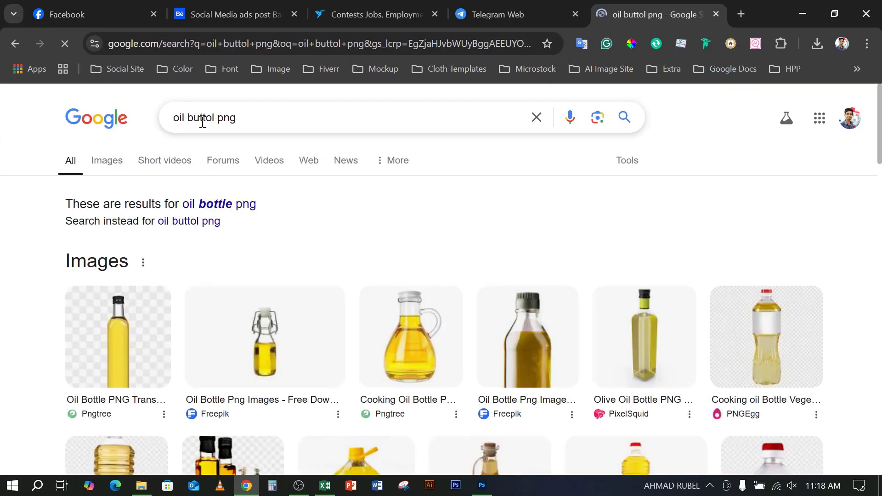
{"action": "left_click", "coordinate": [106, 161]}
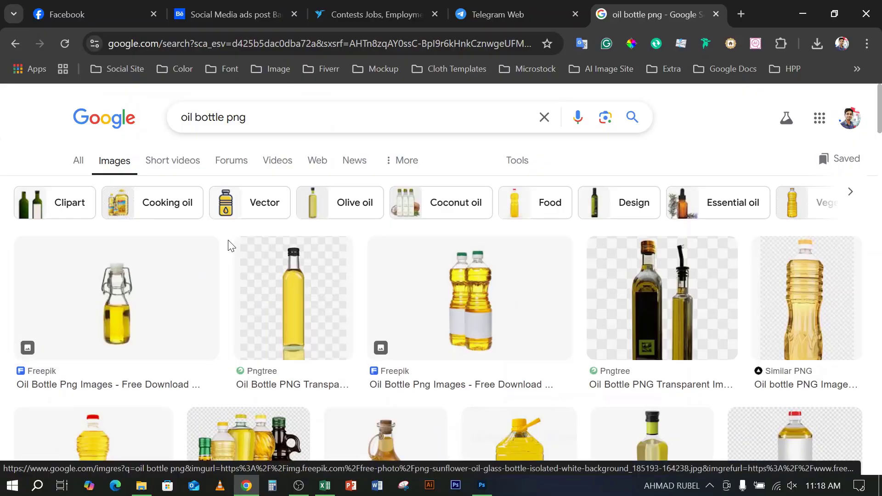
- Look through the oil bottle image results for a suitable transparent bottle picture
{"action": "scroll", "coordinate": [277, 281], "scroll_direction": "down", "scroll_amount": 2}
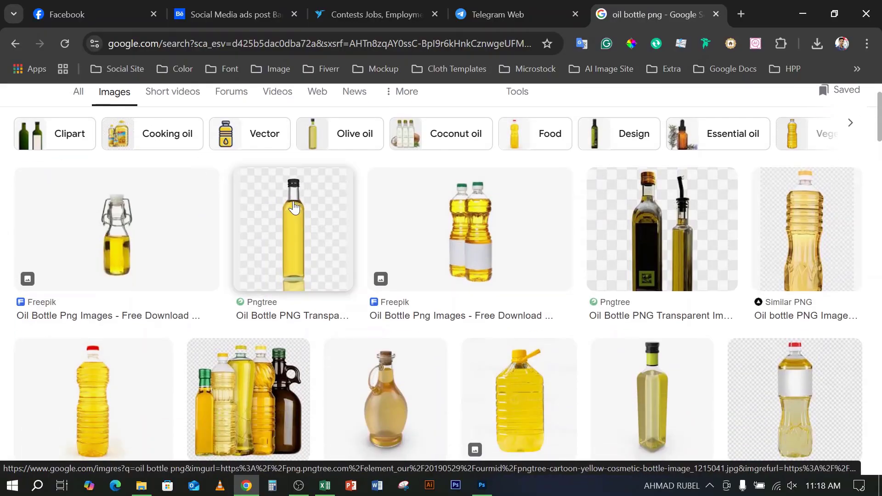
{"action": "scroll", "coordinate": [322, 211], "scroll_direction": "up", "scroll_amount": 3}
{"action": "scroll", "coordinate": [206, 266], "scroll_direction": "down", "scroll_amount": 3}
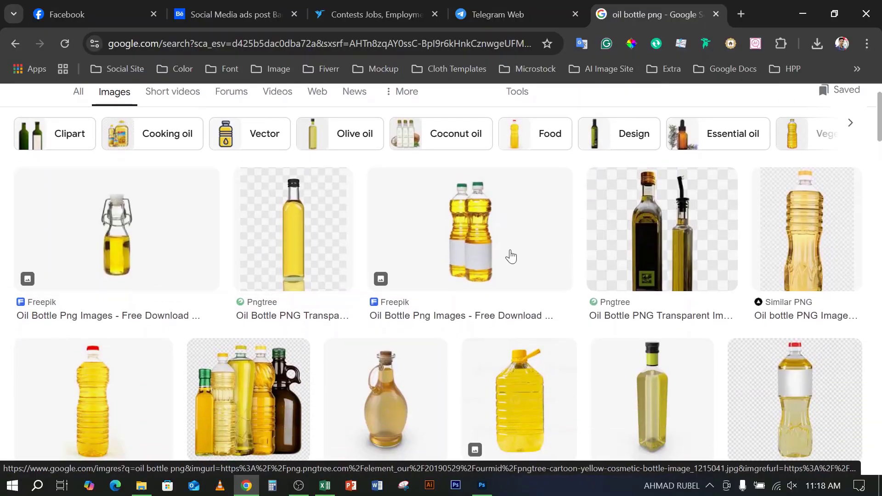
{"action": "scroll", "coordinate": [477, 256], "scroll_direction": "down", "scroll_amount": 3}
{"action": "scroll", "coordinate": [413, 253], "scroll_direction": "up", "scroll_amount": 3}
{"action": "scroll", "coordinate": [453, 230], "scroll_direction": "down", "scroll_amount": 3}
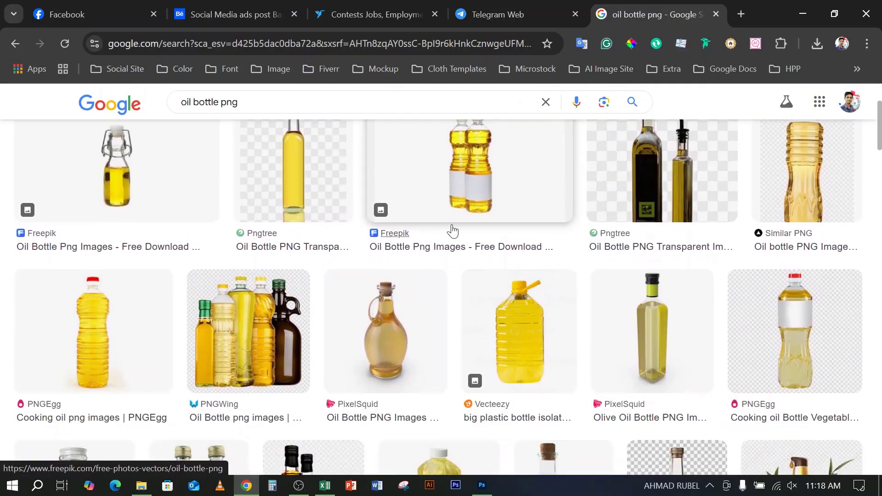
{"action": "scroll", "coordinate": [198, 257], "scroll_direction": "down", "scroll_amount": 2}
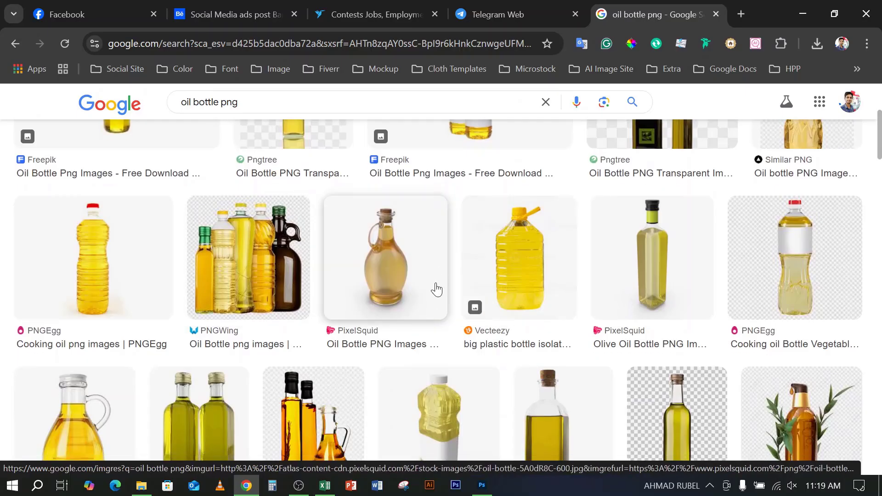
{"action": "scroll", "coordinate": [436, 290], "scroll_direction": "down", "scroll_amount": 1}
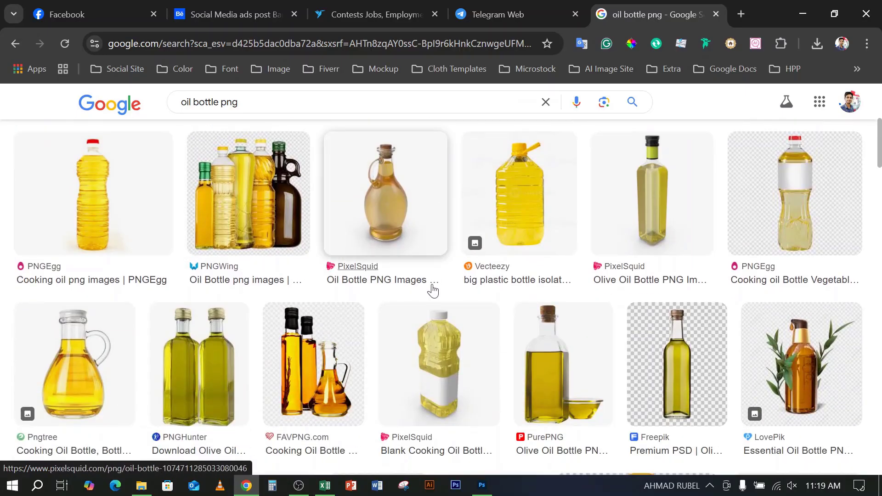
{"action": "scroll", "coordinate": [450, 287], "scroll_direction": "down", "scroll_amount": 1}
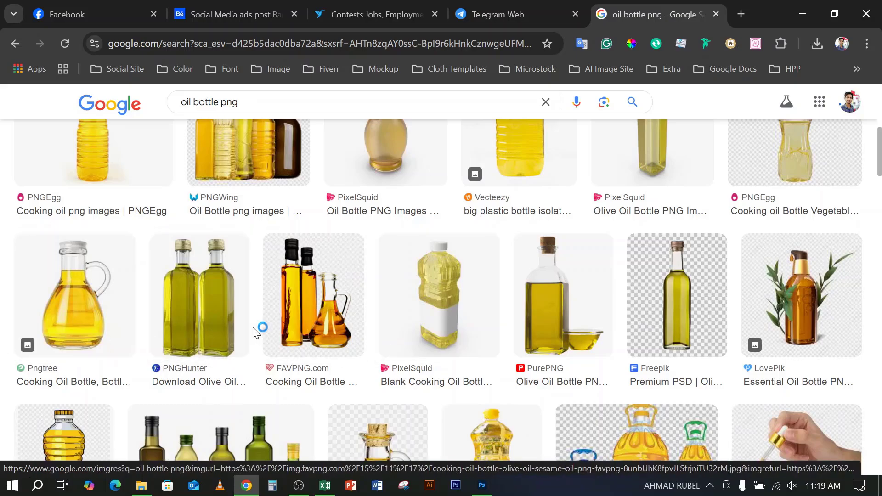
{"action": "scroll", "coordinate": [253, 294], "scroll_direction": "up", "scroll_amount": 2}
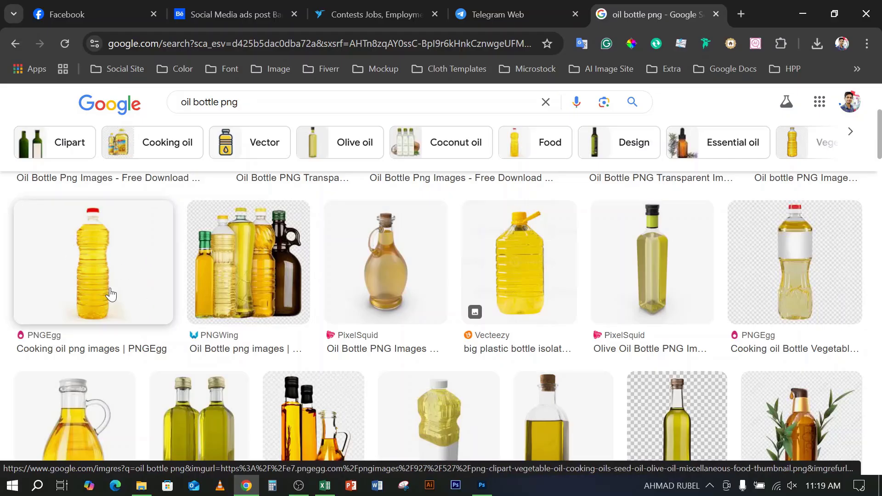
{"action": "scroll", "coordinate": [87, 271], "scroll_direction": "up", "scroll_amount": 2}
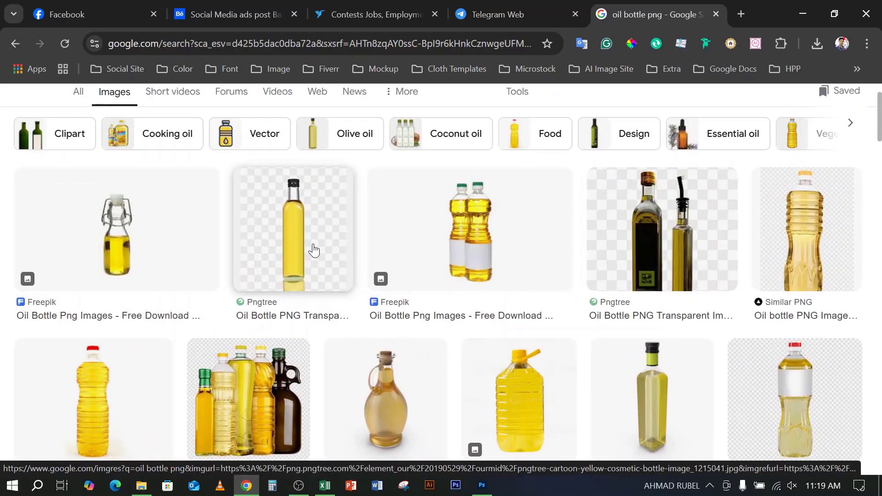
{"action": "scroll", "coordinate": [321, 236], "scroll_direction": "down", "scroll_amount": 15}
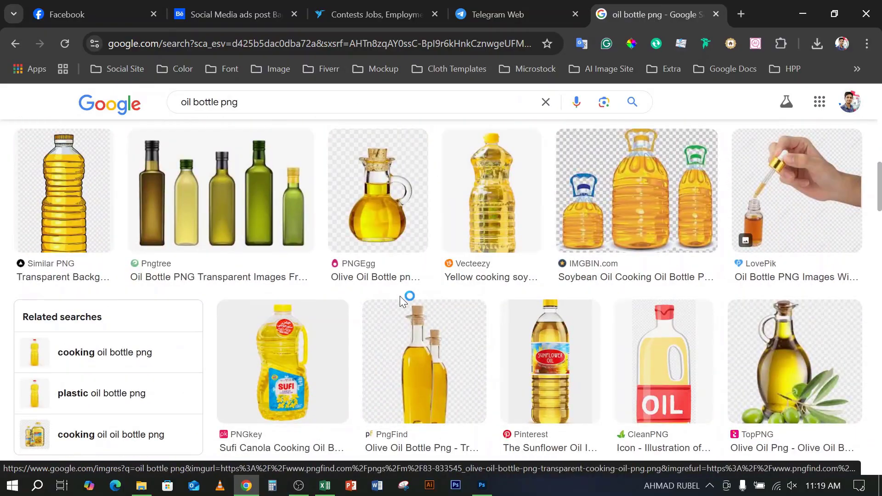
{"action": "scroll", "coordinate": [399, 296], "scroll_direction": "down", "scroll_amount": 3}
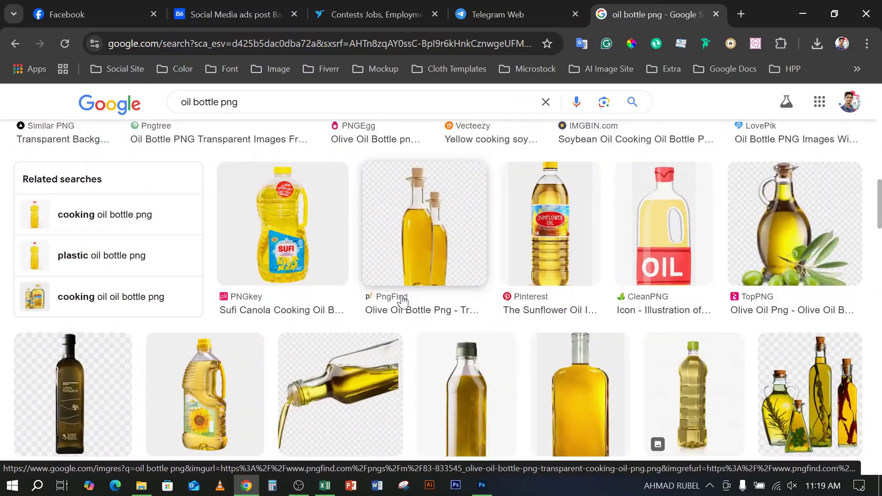
- Open the TopPNG source page of the olive oil bottle with green olives and go to its free large (357x452) download
{"action": "left_click", "coordinate": [786, 230]}
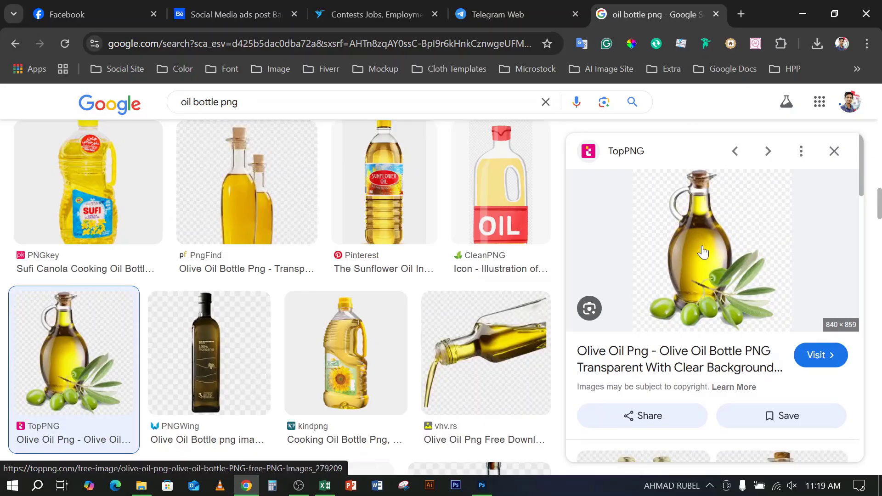
{"action": "left_click", "coordinate": [710, 251]}
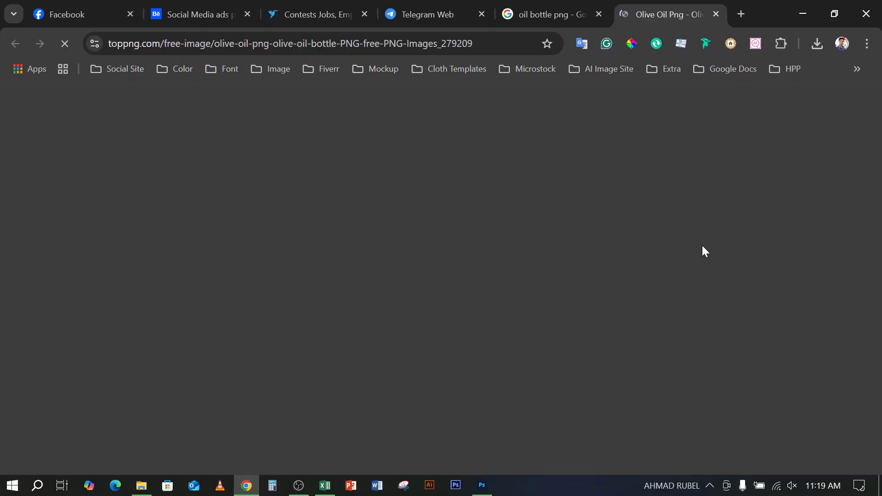
{"action": "scroll", "coordinate": [320, 306], "scroll_direction": "down", "scroll_amount": 1}
{"action": "scroll", "coordinate": [317, 303], "scroll_direction": "down", "scroll_amount": 12}
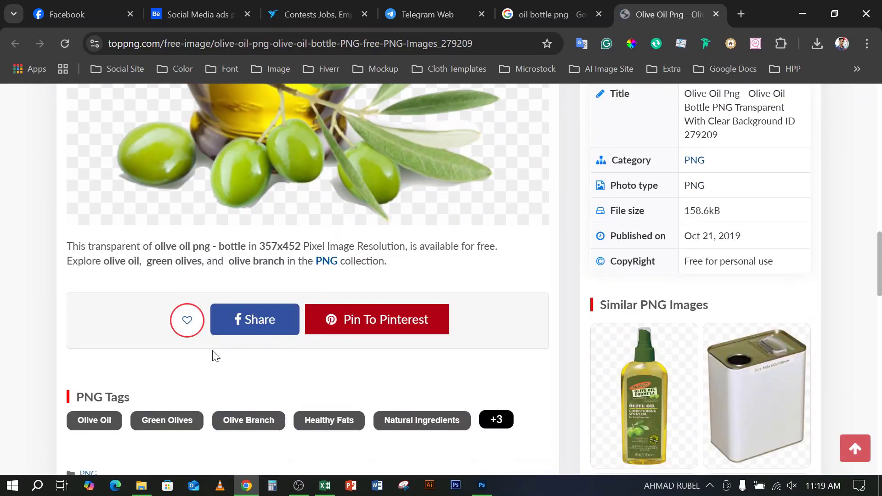
{"action": "scroll", "coordinate": [455, 357], "scroll_direction": "down", "scroll_amount": 4}
{"action": "scroll", "coordinate": [448, 356], "scroll_direction": "up", "scroll_amount": 8}
{"action": "scroll", "coordinate": [447, 357], "scroll_direction": "up", "scroll_amount": 8}
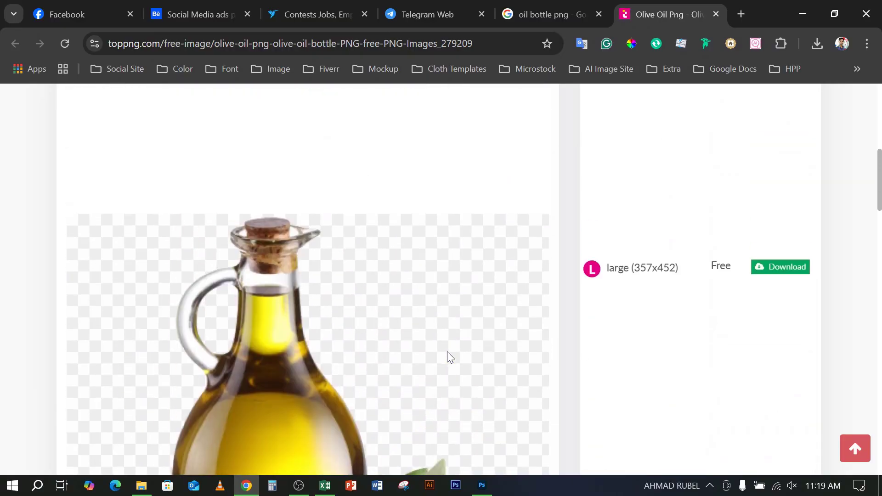
{"action": "scroll", "coordinate": [819, 350], "scroll_direction": "down", "scroll_amount": 1}
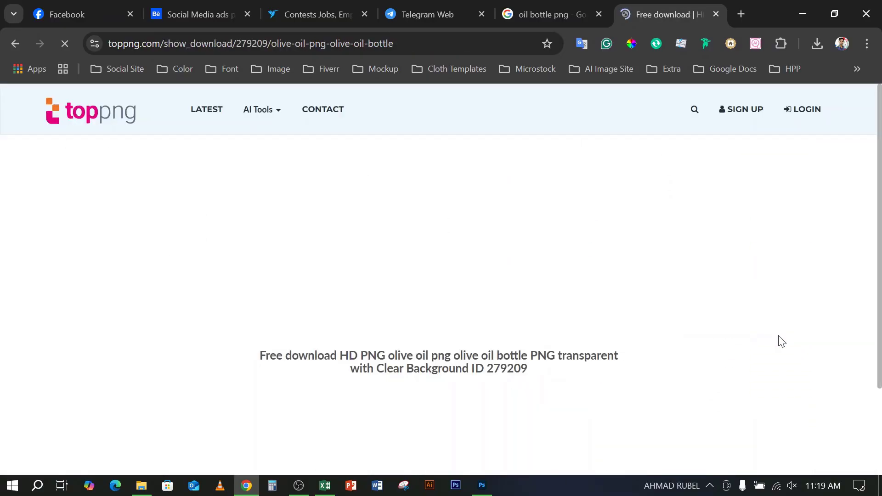
- Pass the robot check on the download page to download the olive oil bottle PNG
{"action": "scroll", "coordinate": [585, 329], "scroll_direction": "down", "scroll_amount": 10}
{"action": "scroll", "coordinate": [514, 319], "scroll_direction": "down", "scroll_amount": 3}
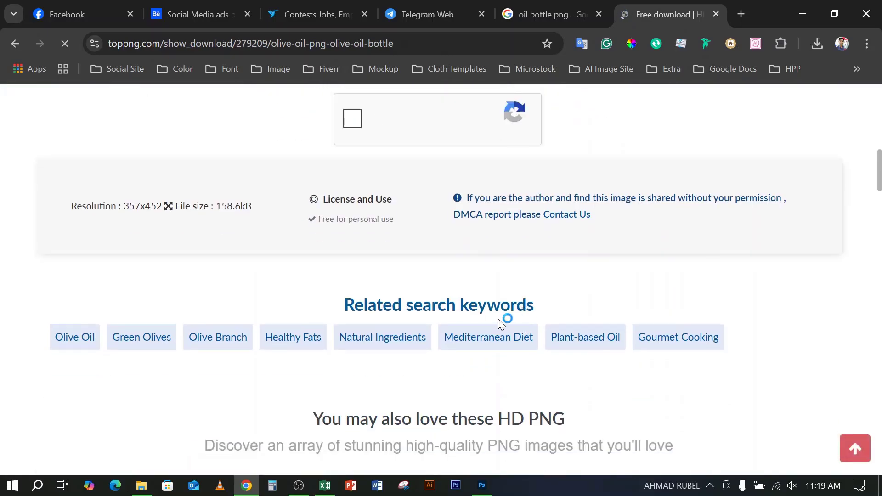
{"action": "scroll", "coordinate": [497, 318], "scroll_direction": "up", "scroll_amount": 8}
{"action": "scroll", "coordinate": [375, 389], "scroll_direction": "down", "scroll_amount": 3}
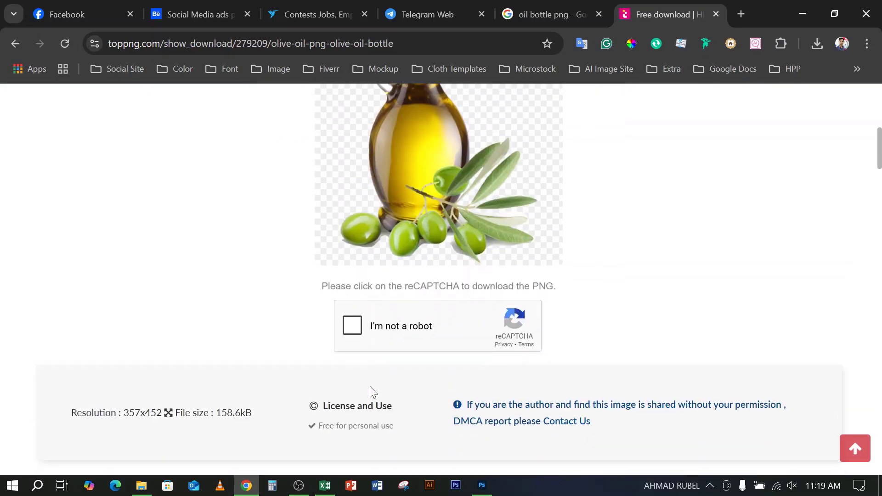
{"action": "left_click", "coordinate": [352, 326]}
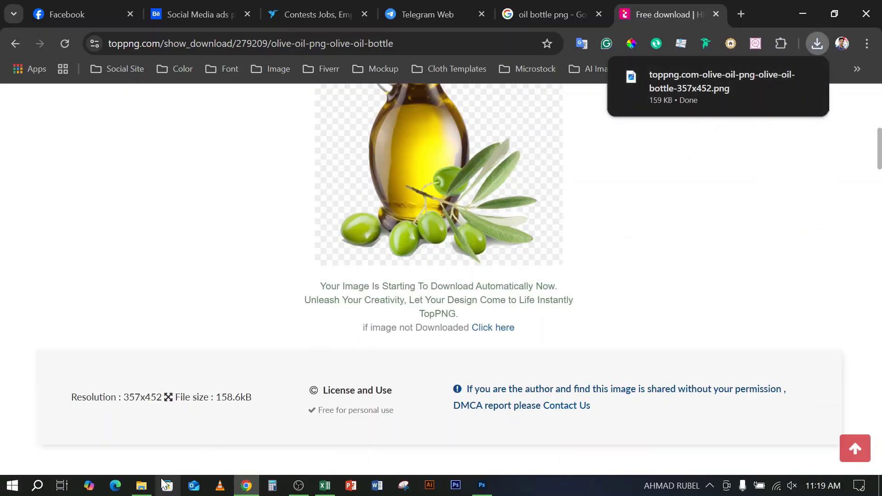
- Place the olive oil bottle image from the Downloads folder into the Photoshop banner, scaled to about 34.4% and centred at about X 518, Y 645 px
{"action": "left_click", "coordinate": [141, 486]}
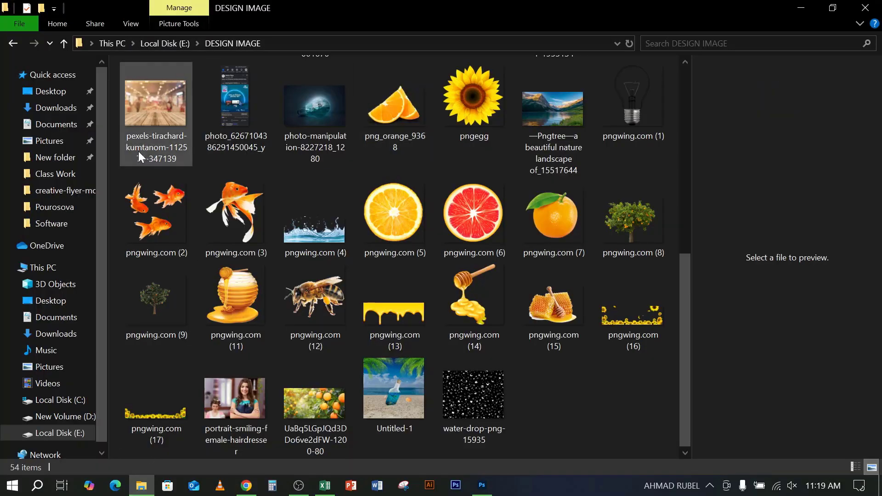
{"action": "left_click", "coordinate": [58, 108]}
{"action": "left_click", "coordinate": [157, 117]}
{"action": "left_click_drag", "start_coordinate": [157, 118], "coordinate": [425, 274]}
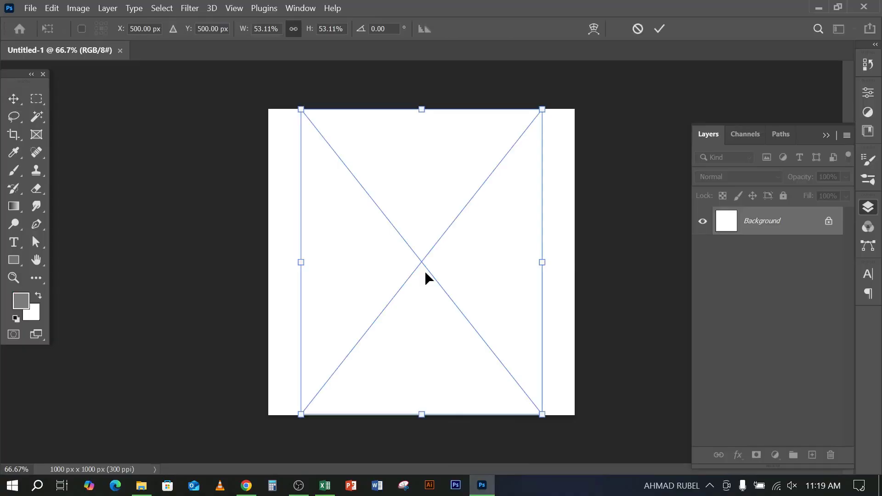
{"action": "left_click_drag", "start_coordinate": [426, 109], "coordinate": [421, 217]}
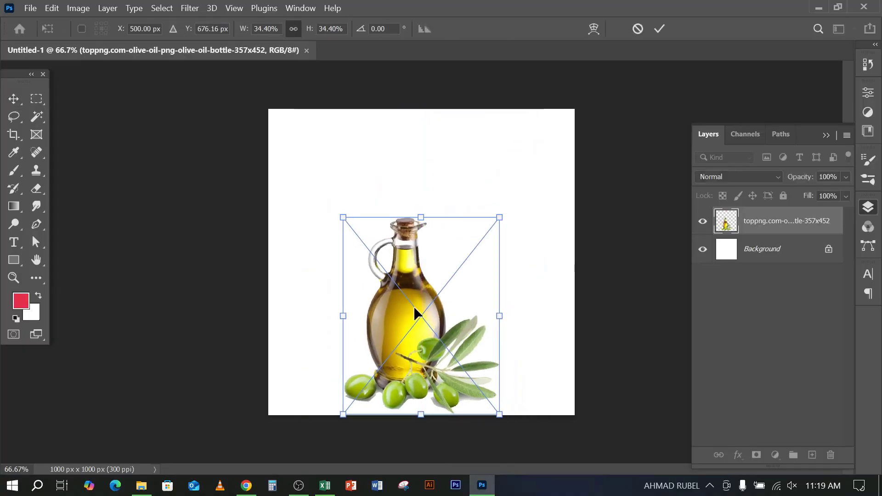
{"action": "left_click_drag", "start_coordinate": [413, 306], "coordinate": [420, 295]}
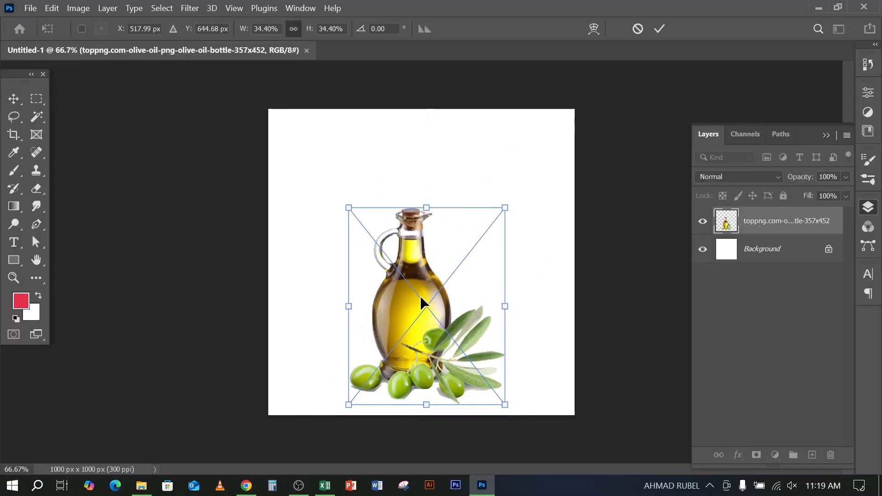
{"action": "key", "text": "Return"}
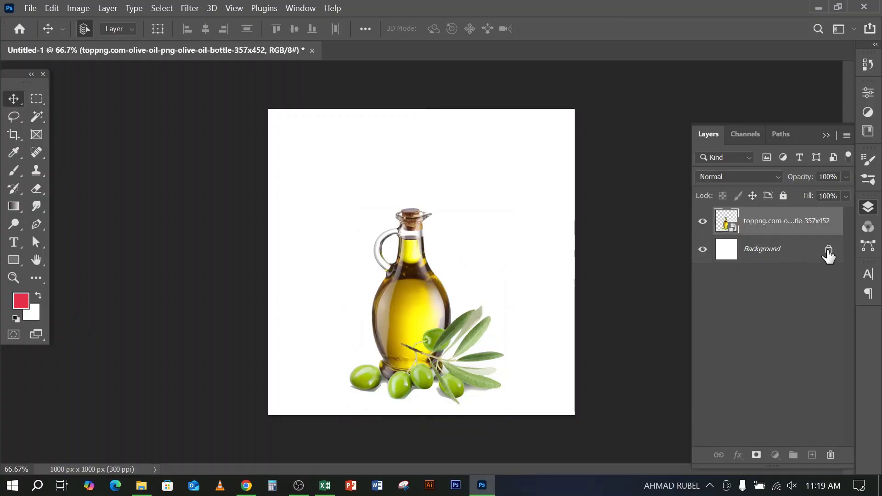
- Unlock the Background layer and set the background color to dark brown 2c1b0b, sampled from the oil in the bottle's shoulder
{"action": "left_click", "coordinate": [828, 249]}
{"action": "scroll", "coordinate": [285, 316], "scroll_direction": "up", "scroll_amount": 1}
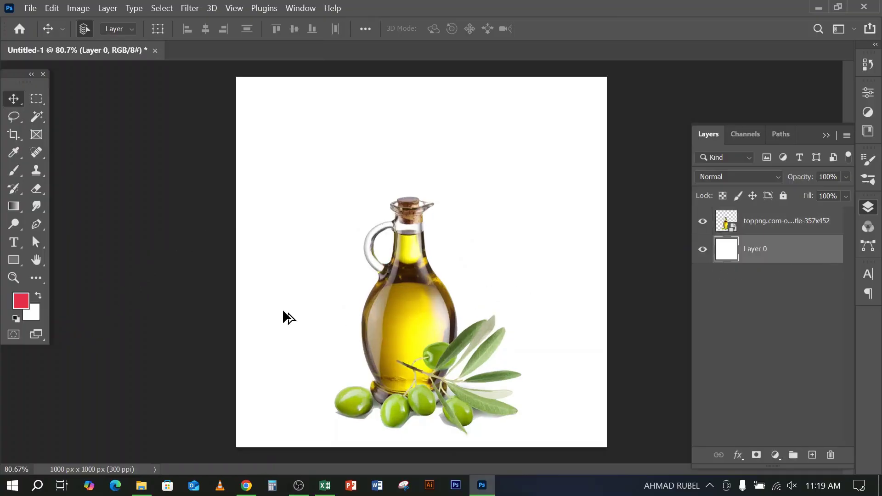
{"action": "scroll", "coordinate": [421, 294], "scroll_direction": "up", "scroll_amount": 5}
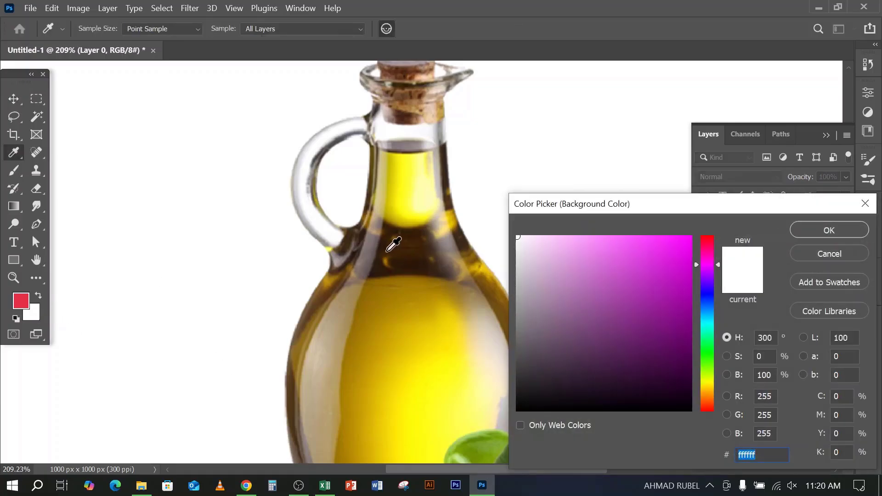
{"action": "left_click", "coordinate": [382, 265]}
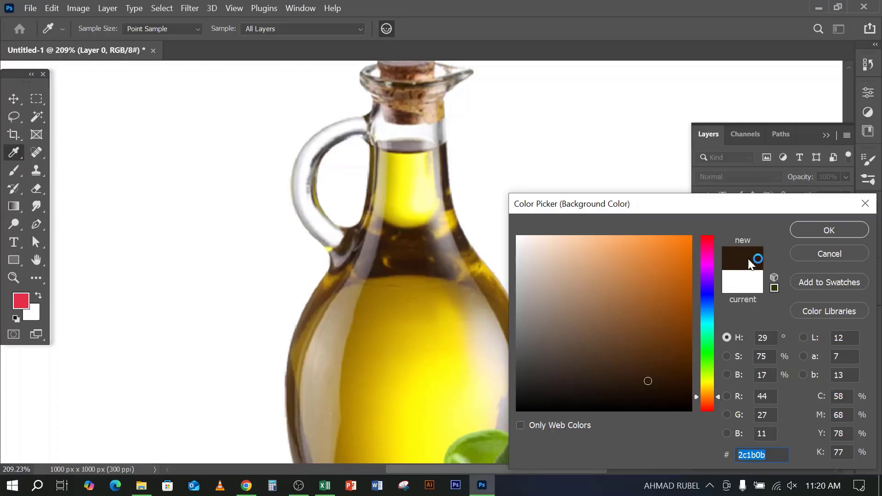
{"action": "left_click", "coordinate": [803, 236]}
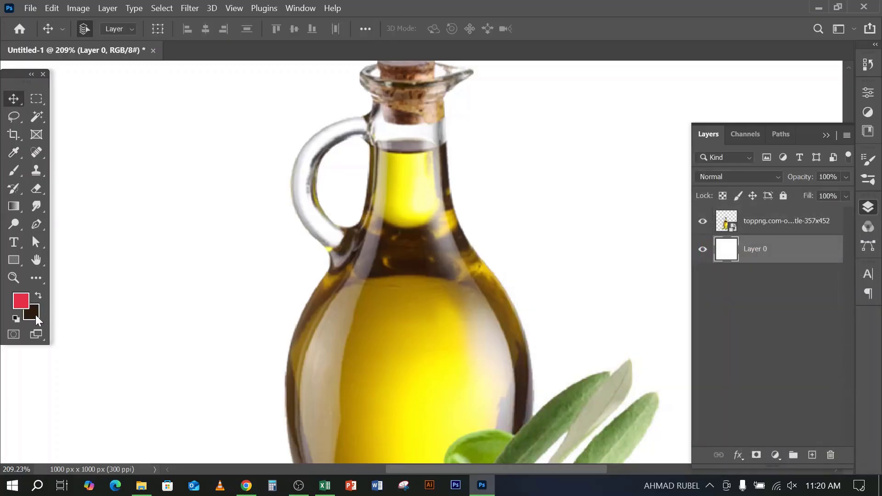
- Set the foreground color to the bright yellow sampled from the oil in the bottle's body
{"action": "left_click", "coordinate": [21, 301]}
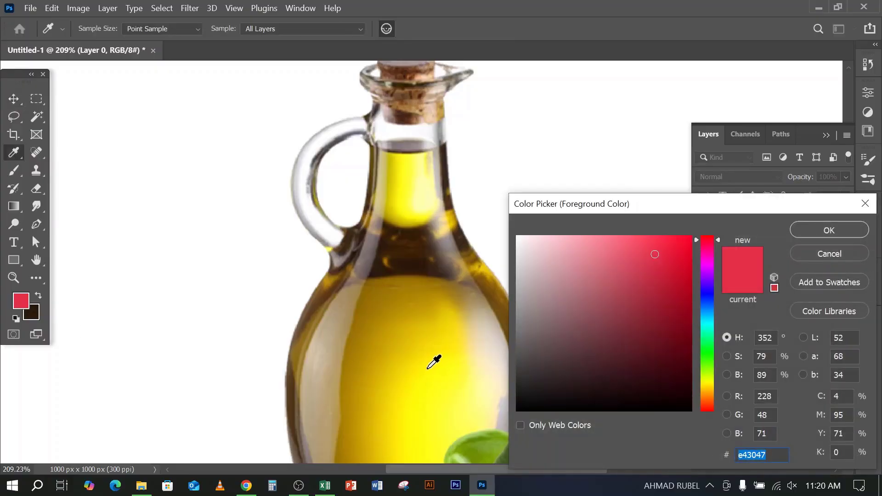
{"action": "left_click", "coordinate": [426, 372]}
{"action": "left_click", "coordinate": [847, 231]}
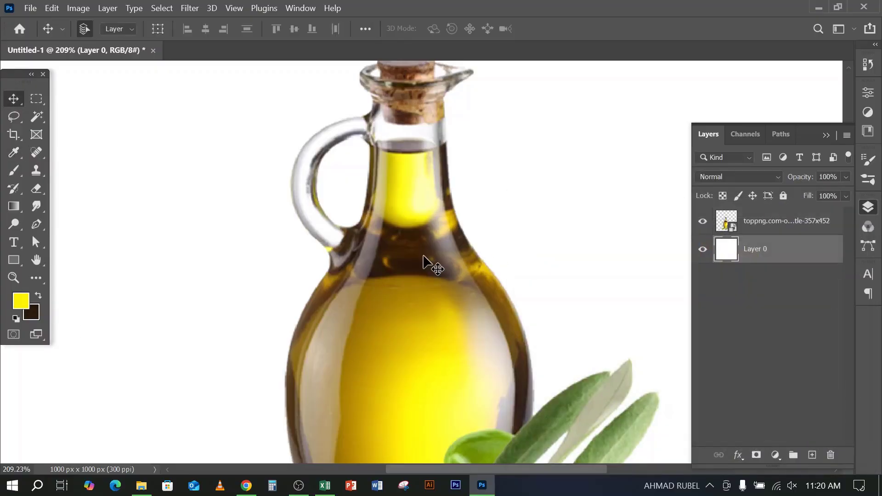
{"action": "scroll", "coordinate": [423, 256], "scroll_direction": "down", "scroll_amount": 3}
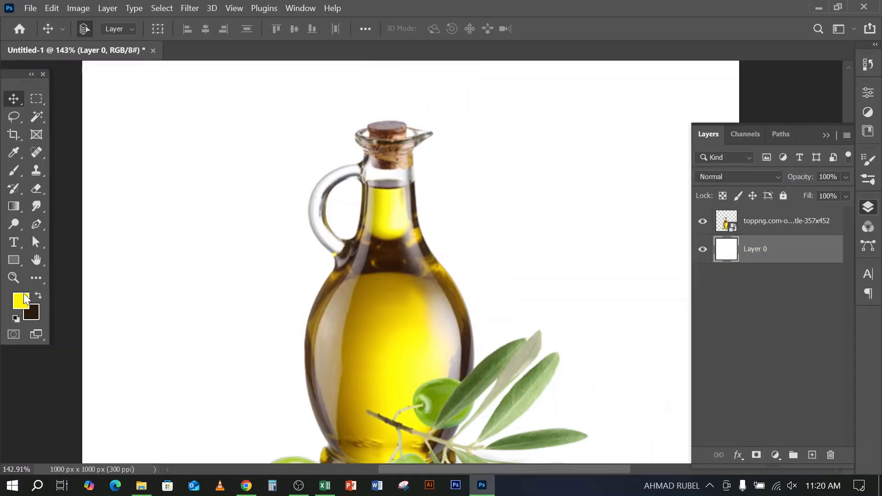
{"action": "left_click", "coordinate": [299, 486]}
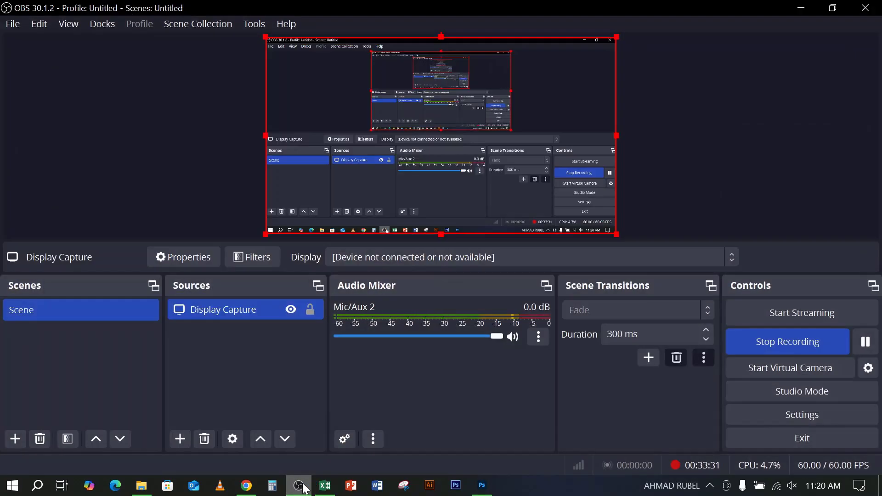
{"action": "left_click", "coordinate": [303, 486]}
{"action": "left_click", "coordinate": [303, 486]}
{"action": "left_click", "coordinate": [304, 486]}
- Add a layer between the bottle and the white base layer and fill it with the dark brown background color
{"action": "scroll", "coordinate": [542, 269], "scroll_direction": "down", "scroll_amount": 3}
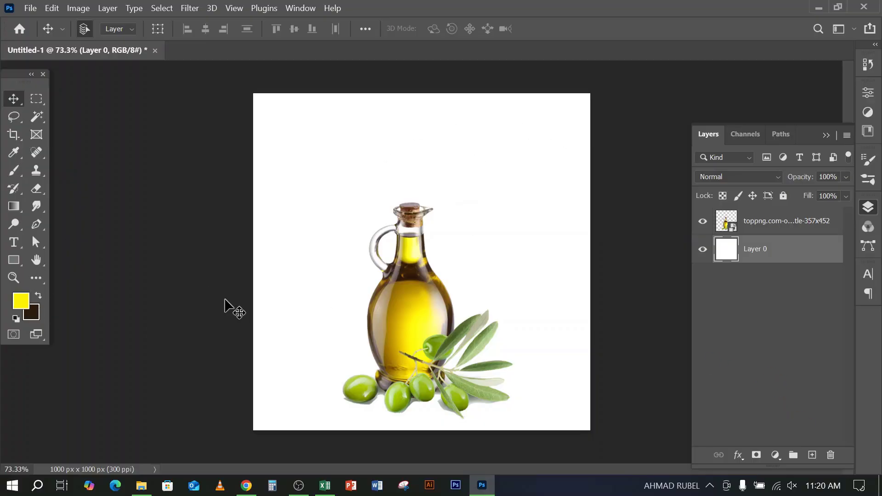
{"action": "left_click", "coordinate": [812, 456]}
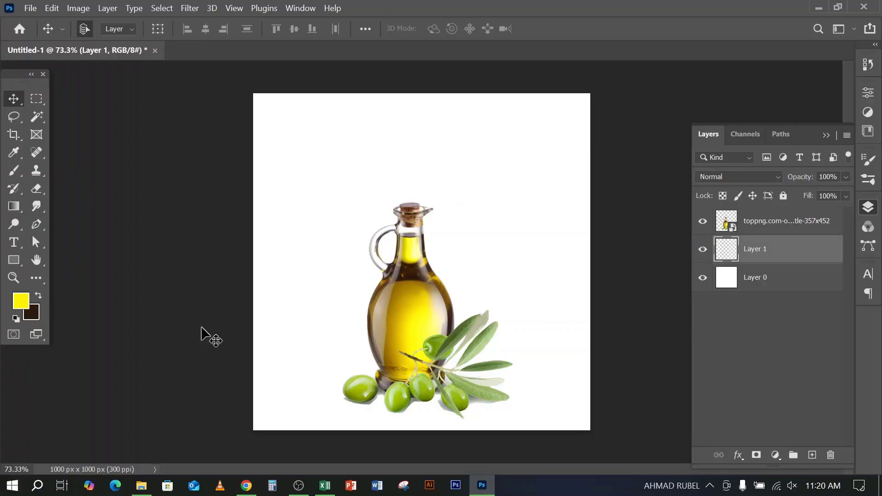
{"action": "key", "text": "ctrl+BackSpace"}
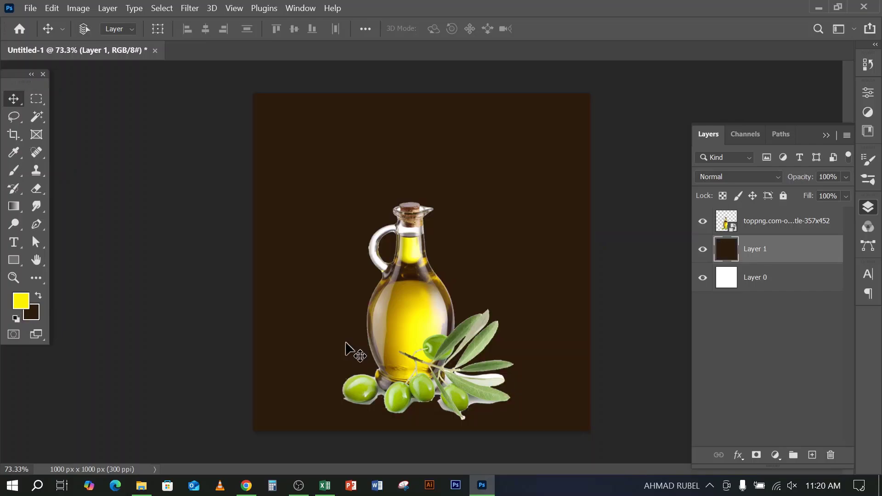
- Shift the bottle slightly right to centre it, and add an empty layer directly above the dark brown fill
{"action": "left_click_drag", "start_coordinate": [421, 307], "coordinate": [427, 321]}
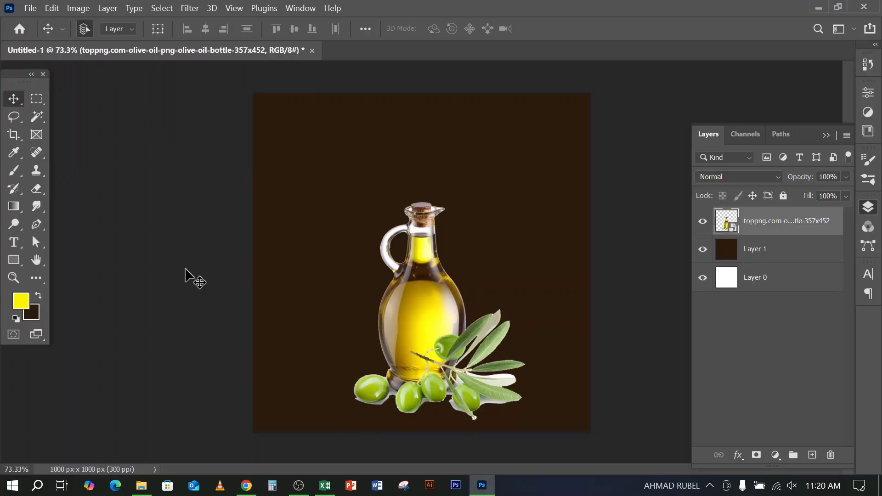
{"action": "left_click", "coordinate": [781, 254]}
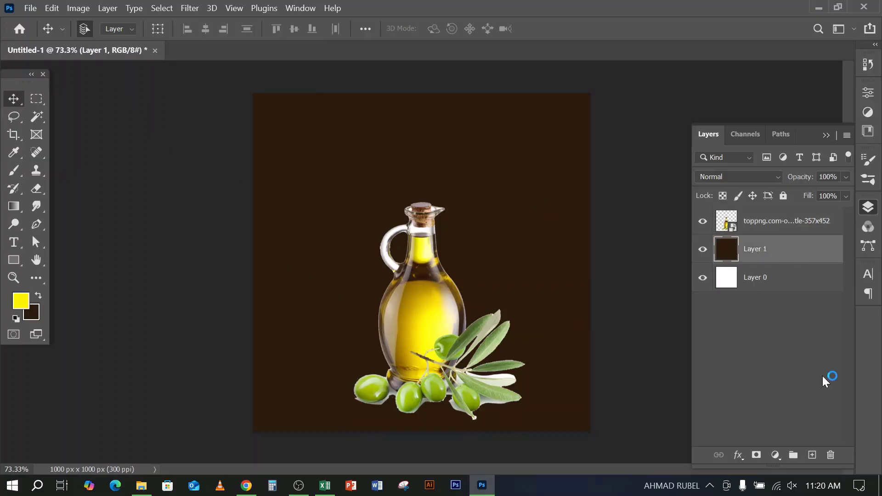
{"action": "left_click", "coordinate": [812, 455]}
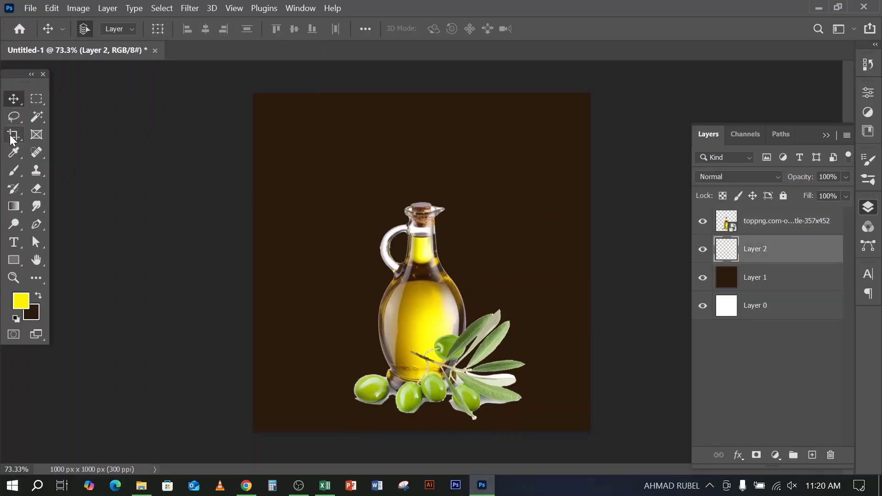
- Try a single soft yellow dab with a 1200 px brush behind the bottle on the empty layer, and undo it
{"action": "left_click", "coordinate": [13, 171]}
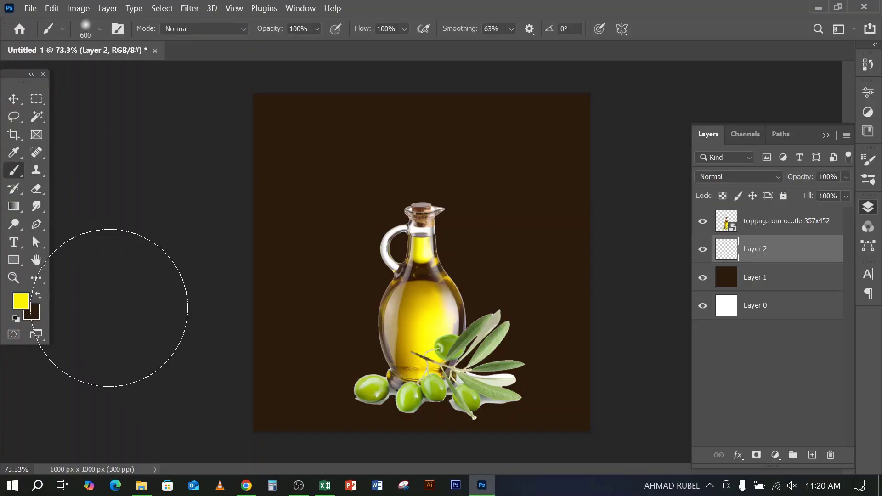
{"action": "key", "text": "bracketright"}
{"action": "key", "text": "bracketright"}
{"action": "key", "text": "bracketright"}
{"action": "key", "text": "bracketright"}
{"action": "key", "text": "bracketright"}
{"action": "key", "text": "bracketright"}
{"action": "key", "text": "bracketright"}
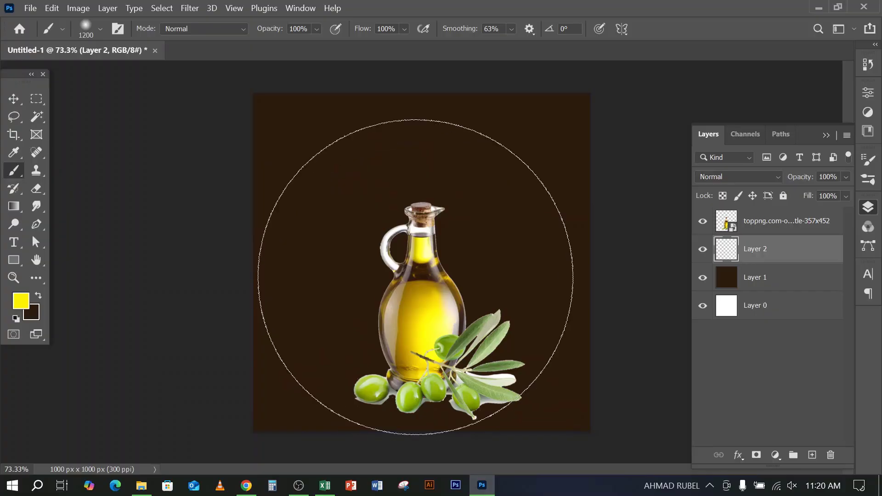
{"action": "left_click", "coordinate": [416, 289]}
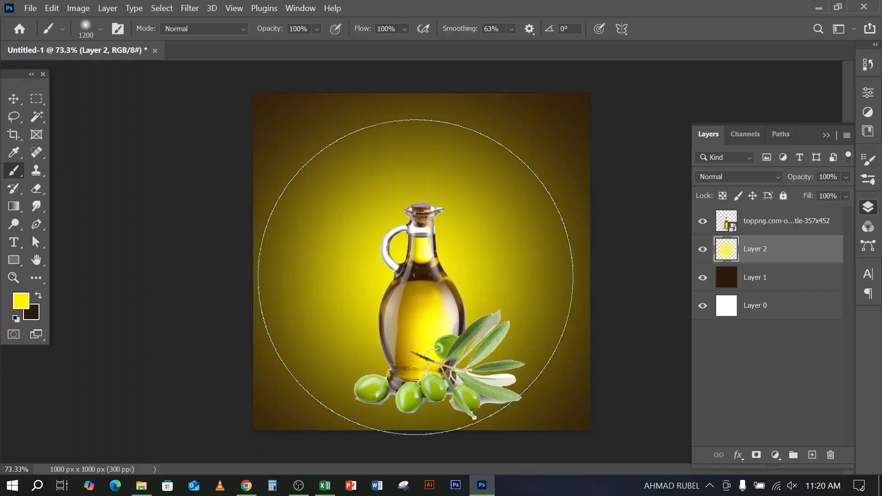
{"action": "left_click", "coordinate": [18, 100]}
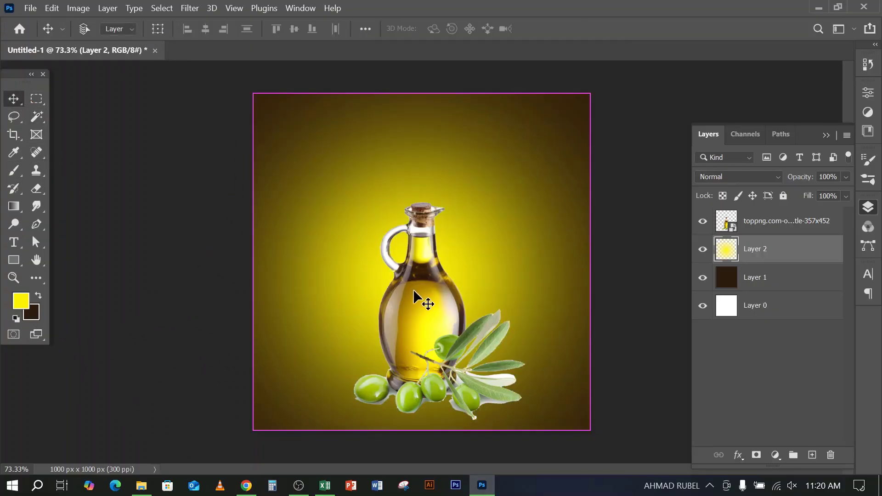
{"action": "key", "text": "ctrl+z"}
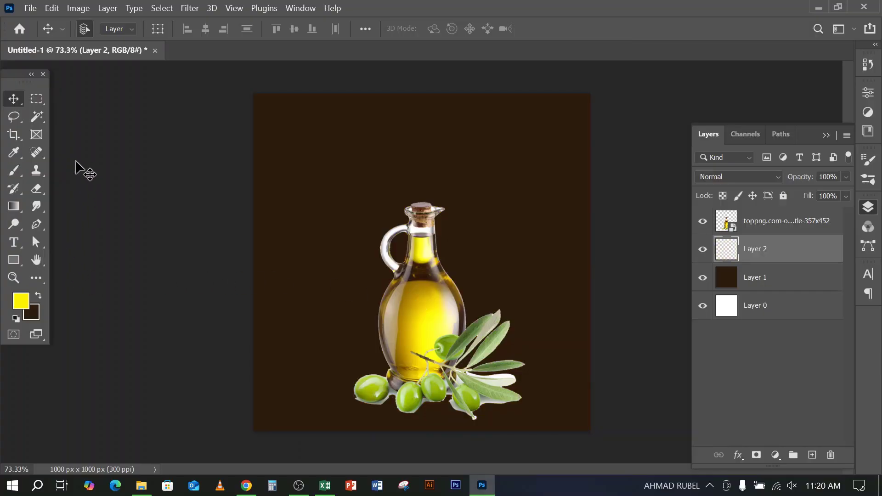
- Paint a soft yellow glow behind the bottle with one dab of an 1100 px brush on the empty layer
{"action": "left_click", "coordinate": [13, 171]}
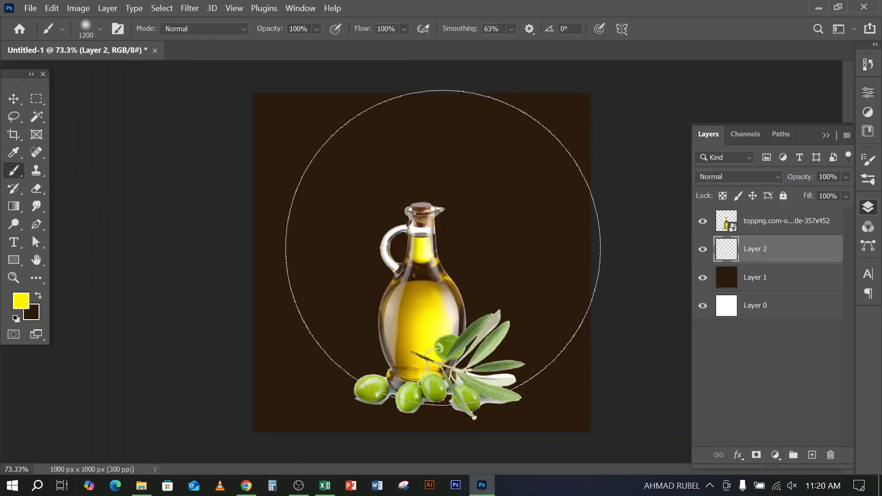
{"action": "key", "text": "bracketleft"}
{"action": "key", "text": "bracketleft"}
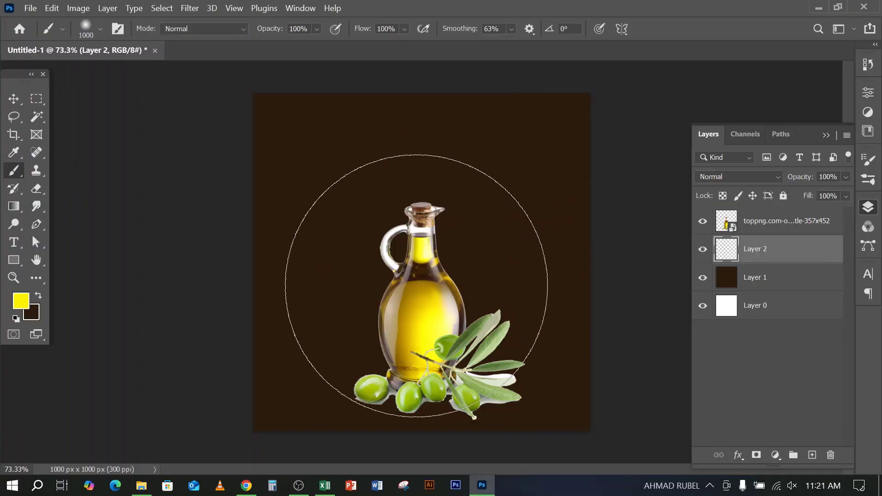
{"action": "key", "text": "bracketright"}
{"action": "left_click", "coordinate": [416, 286]}
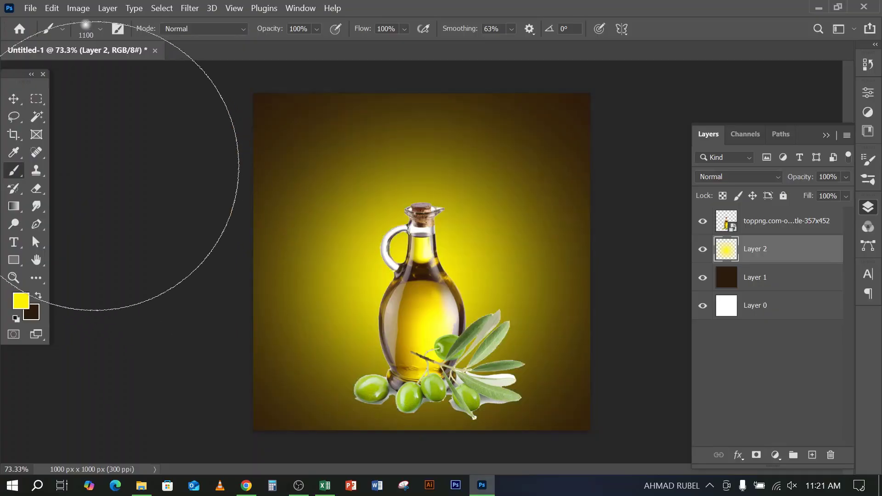
{"action": "left_click", "coordinate": [14, 98]}
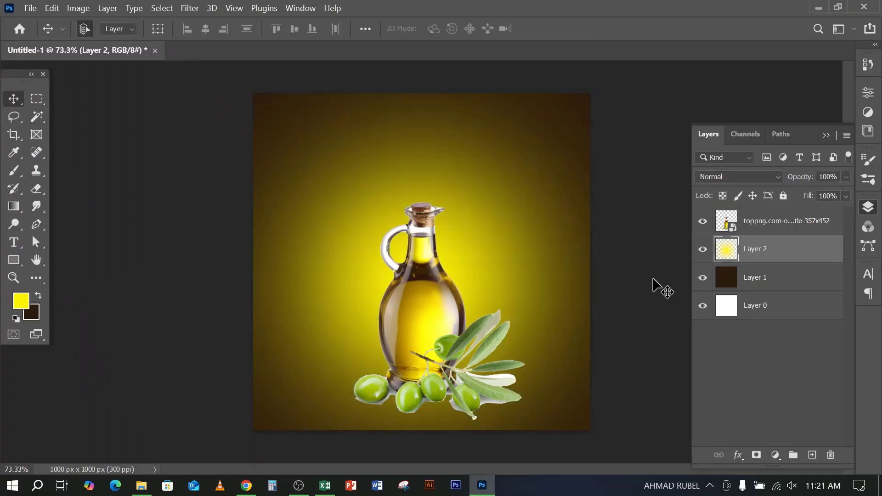
- Begin applying a Blur filter to the yellow glow layer
{"action": "left_click", "coordinate": [188, 9]}
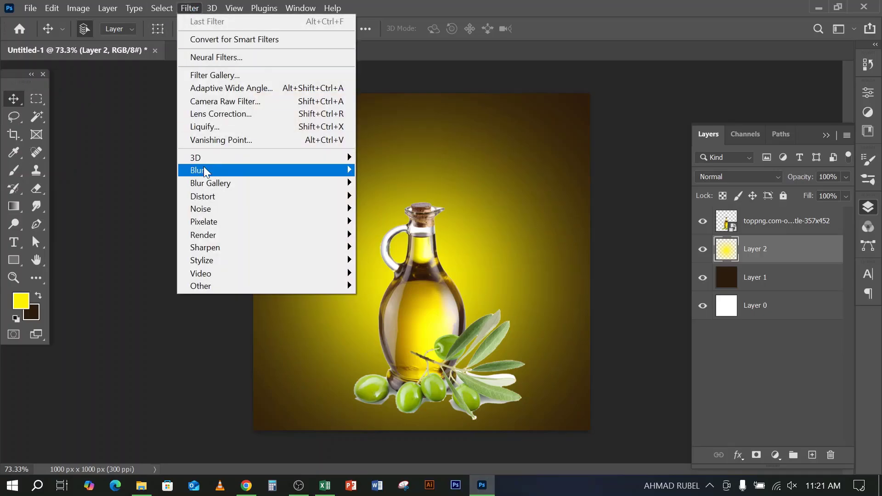
{"action": "mouse_move", "coordinate": [207, 172]}
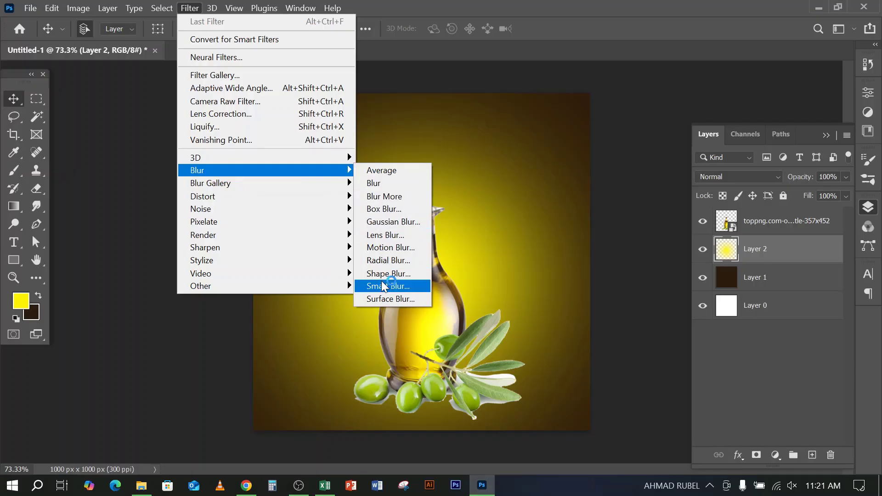
- Apply a Gaussian Blur with a radius of about 133 pixels to the yellow glow on Layer 2
{"action": "left_click", "coordinate": [408, 222]}
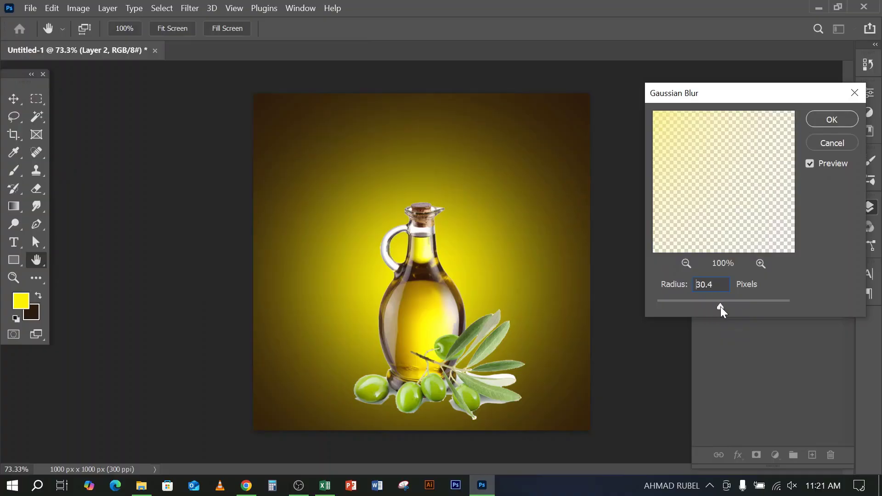
{"action": "mouse_move", "coordinate": [748, 311]}
{"action": "left_mouse_down"}
{"action": "mouse_move", "coordinate": [734, 313]}
{"action": "mouse_move", "coordinate": [751, 311]}
{"action": "left_mouse_up"}
{"action": "left_click", "coordinate": [832, 120]}
{"action": "key", "text": "v"}
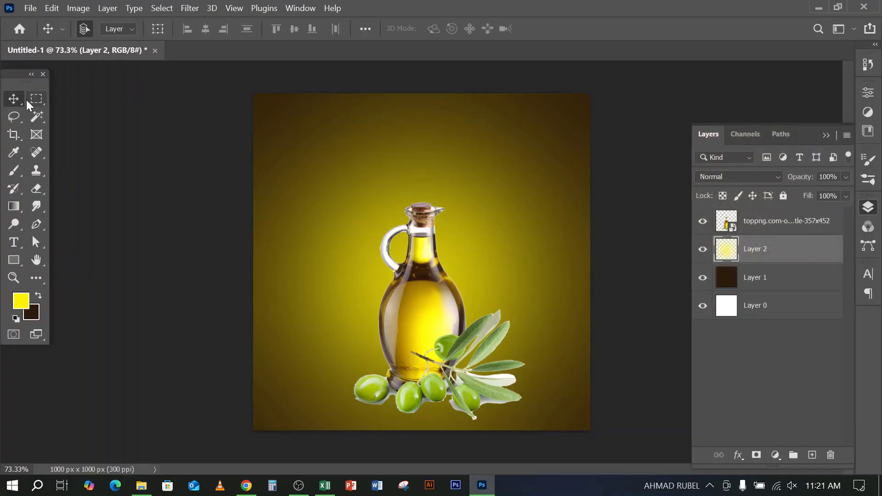
- Enlarge the blurred yellow glow on Layer 2 so it extends slightly beyond the canvas edges
{"action": "key", "text": "ctrl+t"}
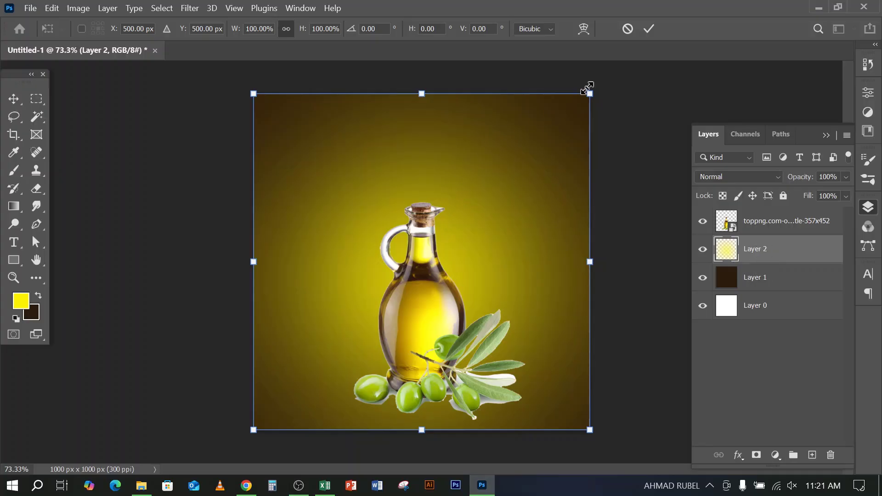
{"action": "left_click_drag", "start_coordinate": [590, 93], "coordinate": [606, 76]}
{"action": "key", "text": "Return"}
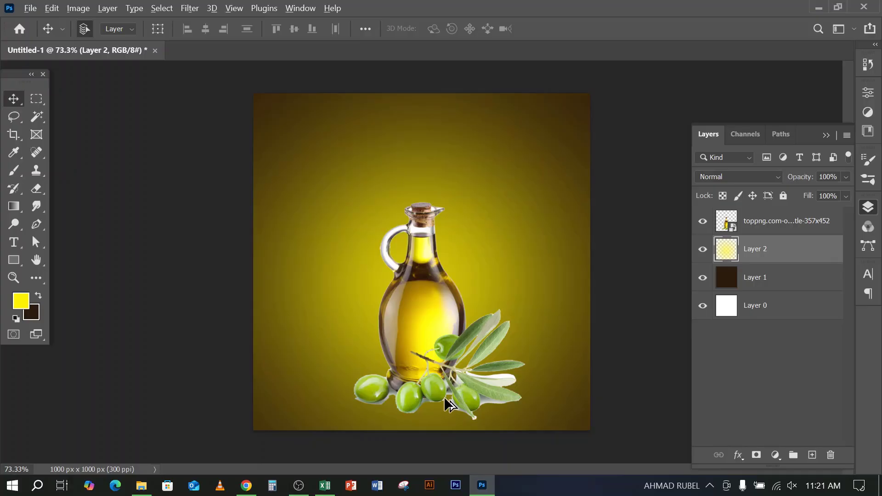
{"action": "scroll", "coordinate": [444, 396], "scroll_direction": "up", "scroll_amount": 3}
{"action": "scroll", "coordinate": [444, 401], "scroll_direction": "up", "scroll_amount": 3}
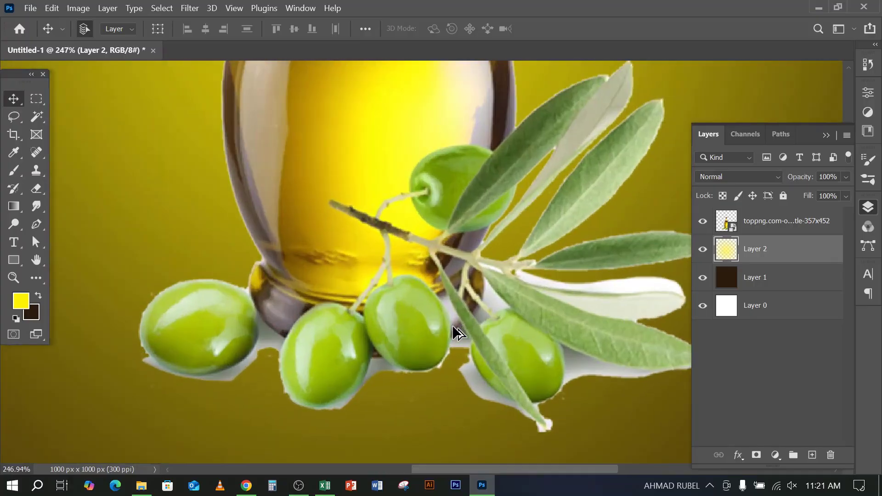
{"action": "scroll", "coordinate": [442, 252], "scroll_direction": "down", "scroll_amount": 2}
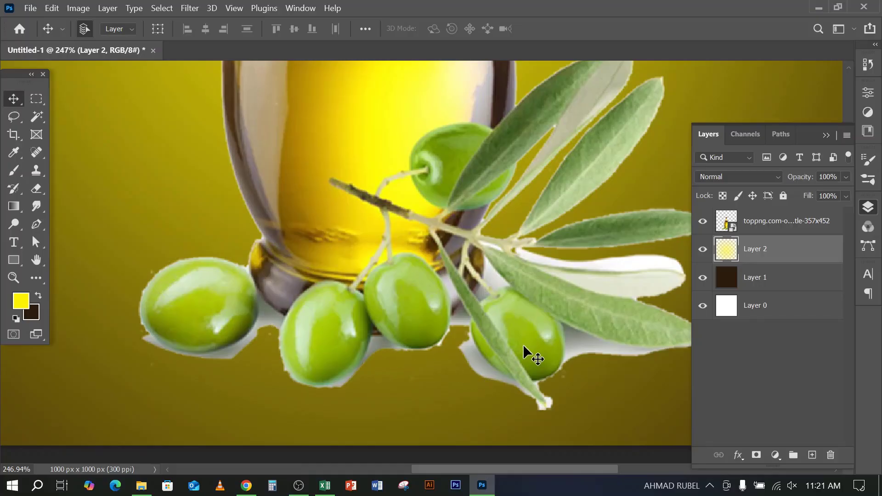
{"action": "scroll", "coordinate": [533, 335], "scroll_direction": "up", "scroll_amount": 1}
{"action": "left_click_drag", "start_coordinate": [311, 287], "coordinate": [414, 199]}
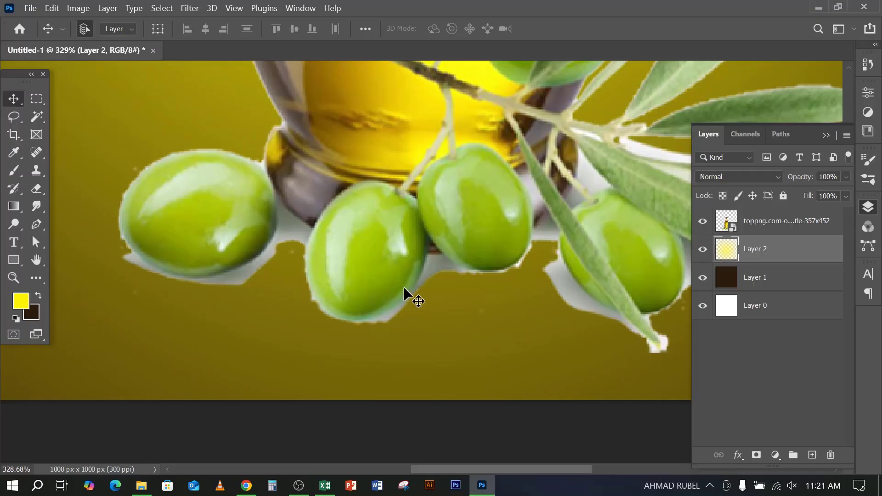
{"action": "scroll", "coordinate": [349, 358], "scroll_direction": "down", "scroll_amount": 1}
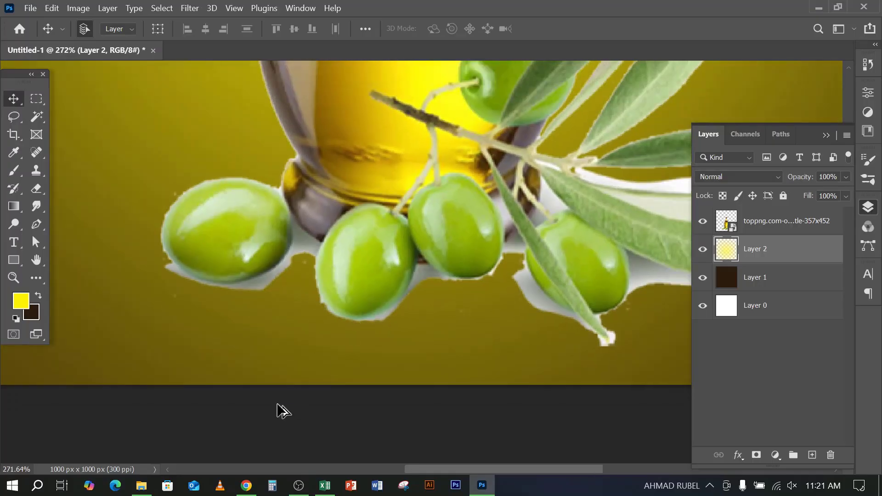
- Switch to File Explorer and find the sunflower image in the DESIGN IMAGE folder on Local Disk (E:)
{"action": "left_click", "coordinate": [141, 485]}
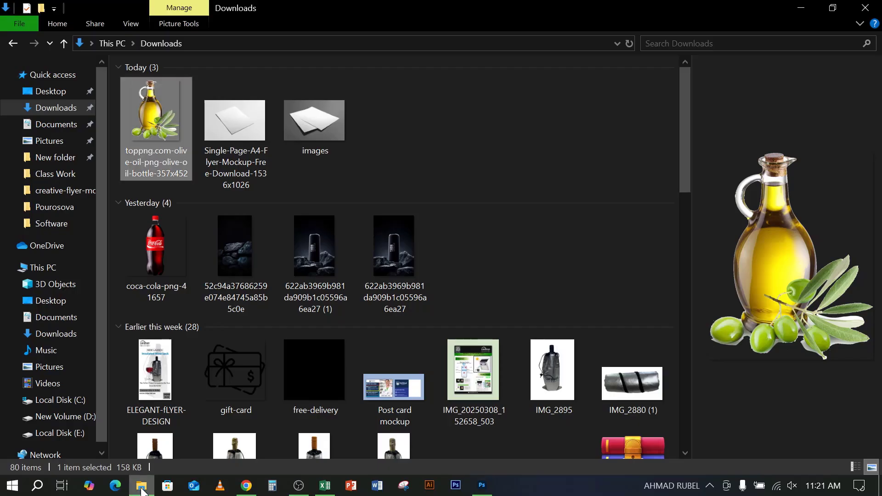
{"action": "left_click", "coordinate": [64, 433]}
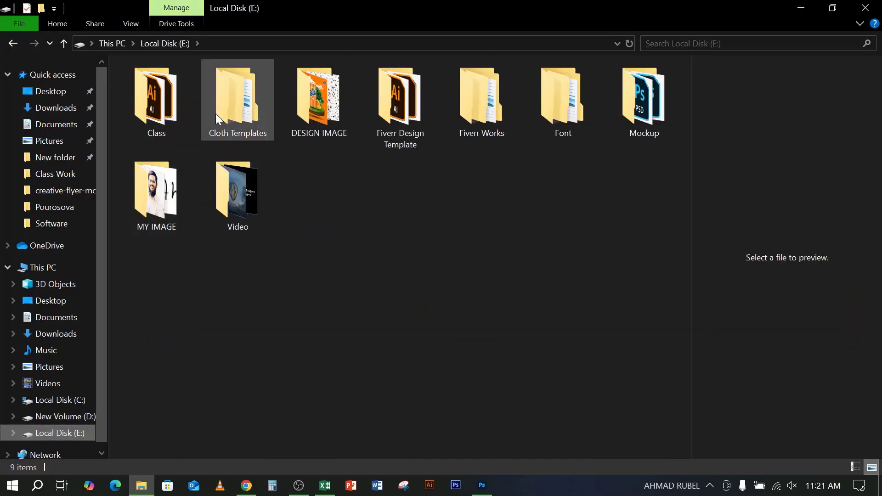
{"action": "left_click", "coordinate": [297, 93]}
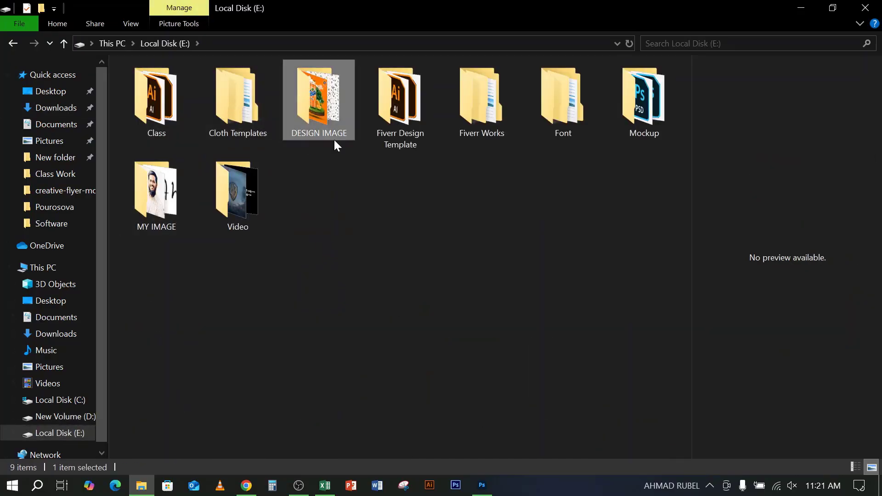
{"action": "double_click", "coordinate": [323, 116]}
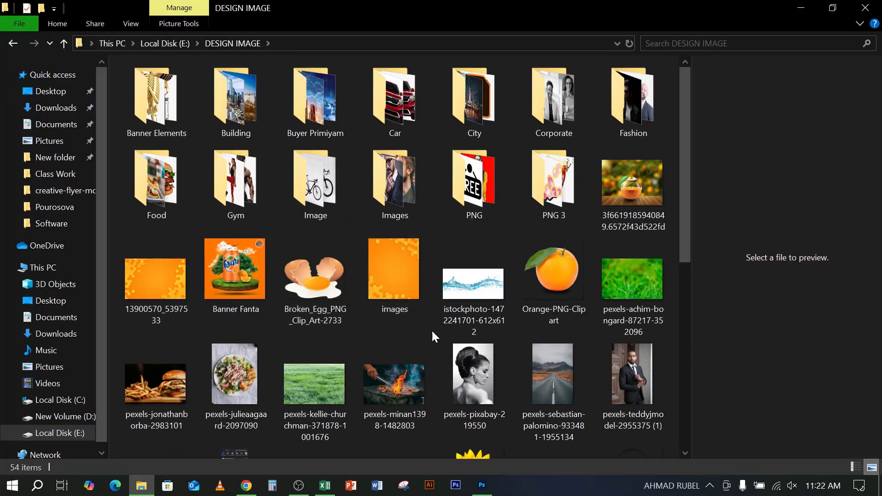
{"action": "scroll", "coordinate": [450, 349], "scroll_direction": "down", "scroll_amount": 5}
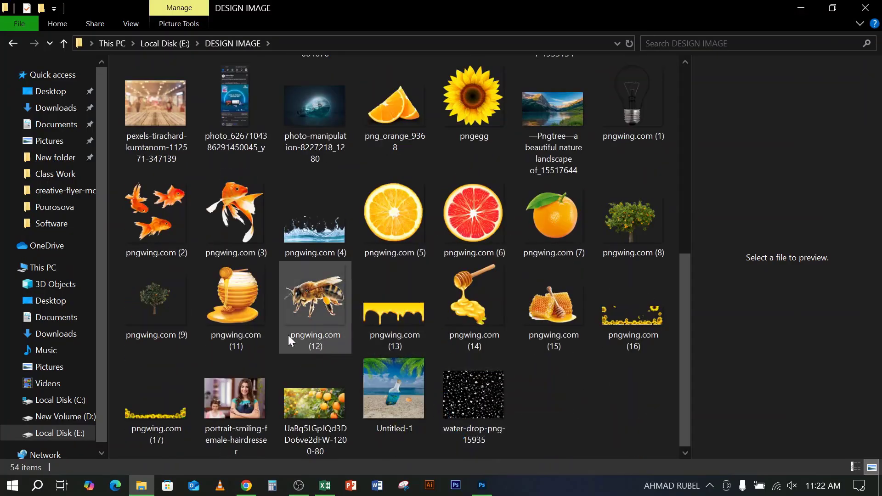
- Place the pngegg sunflower image into the Photoshop document at 40% scale, behind the oil bottle
{"action": "left_click", "coordinate": [464, 110]}
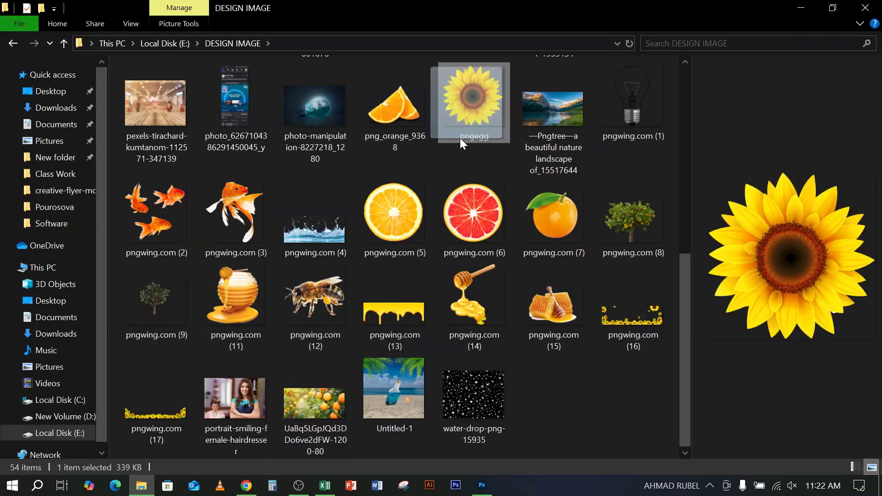
{"action": "left_click_drag", "start_coordinate": [459, 138], "coordinate": [350, 231]}
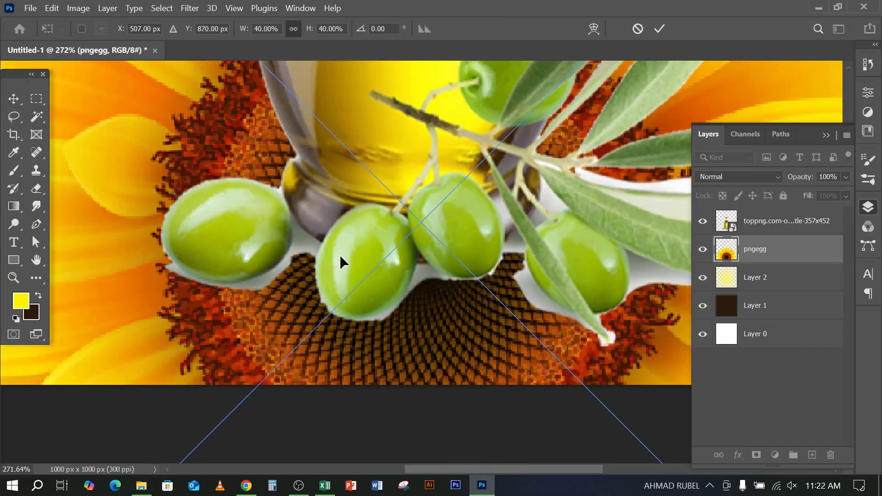
{"action": "scroll", "coordinate": [340, 255], "scroll_direction": "down", "scroll_amount": 5}
{"action": "scroll", "coordinate": [339, 269], "scroll_direction": "down", "scroll_amount": 4}
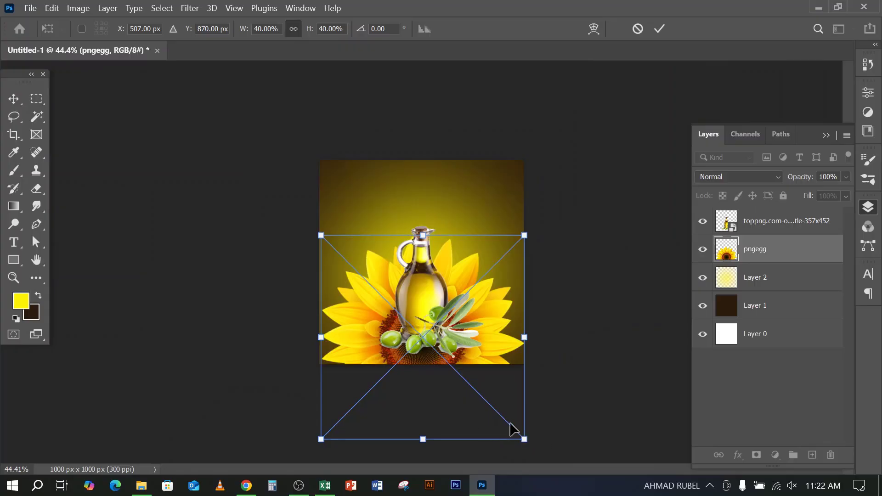
{"action": "key", "text": "Return"}
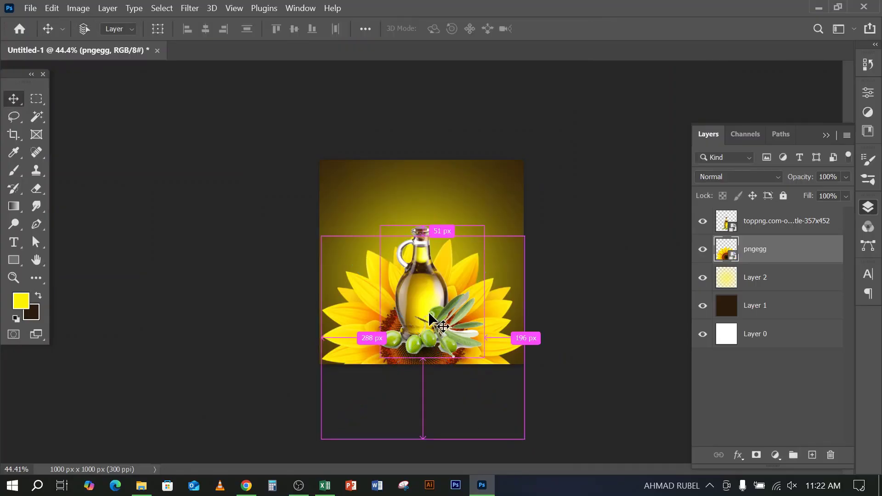
- Scale the sunflower down to about 8.8% and position it in the canvas's upper-left corner
{"action": "key", "text": "ctrl+t"}
{"action": "left_click_drag", "start_coordinate": [525, 235], "coordinate": [355, 181]}
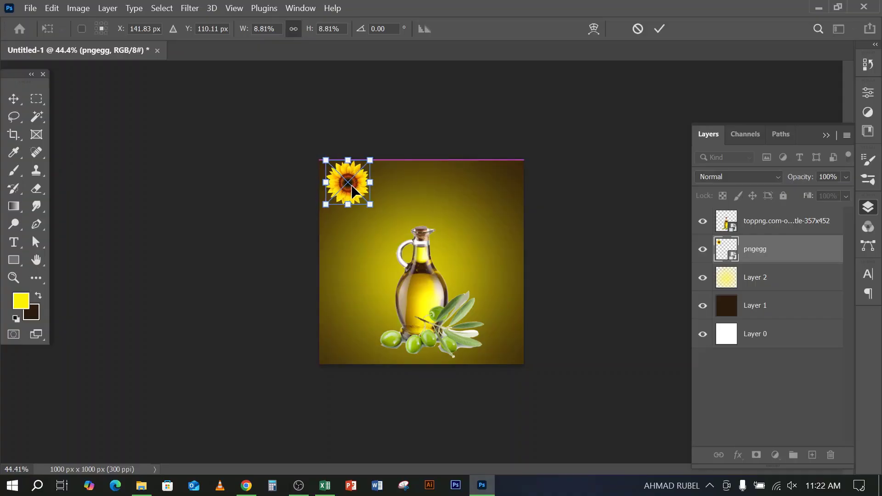
{"action": "key", "text": "Return"}
{"action": "key", "text": "ctrl+plus"}
{"action": "scroll", "coordinate": [352, 193], "scroll_direction": "up", "scroll_amount": 1}
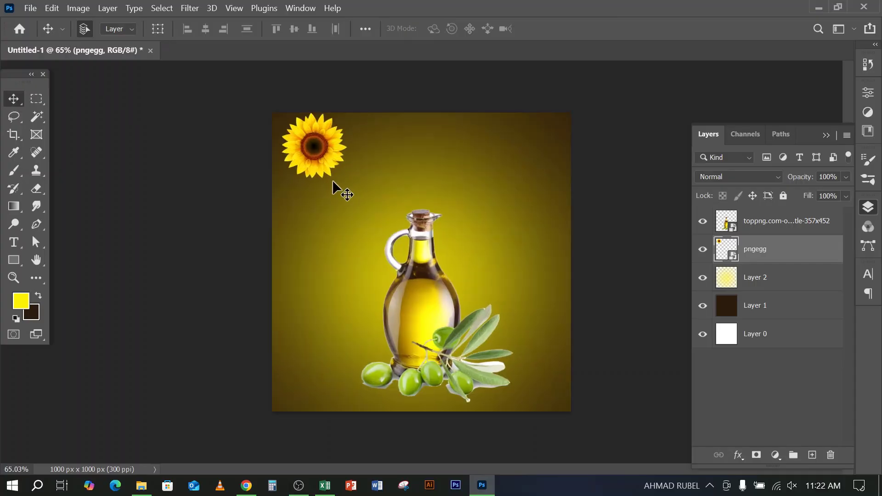
{"action": "key", "text": "ctrl+t"}
{"action": "left_click_drag", "start_coordinate": [313, 146], "coordinate": [308, 162]}
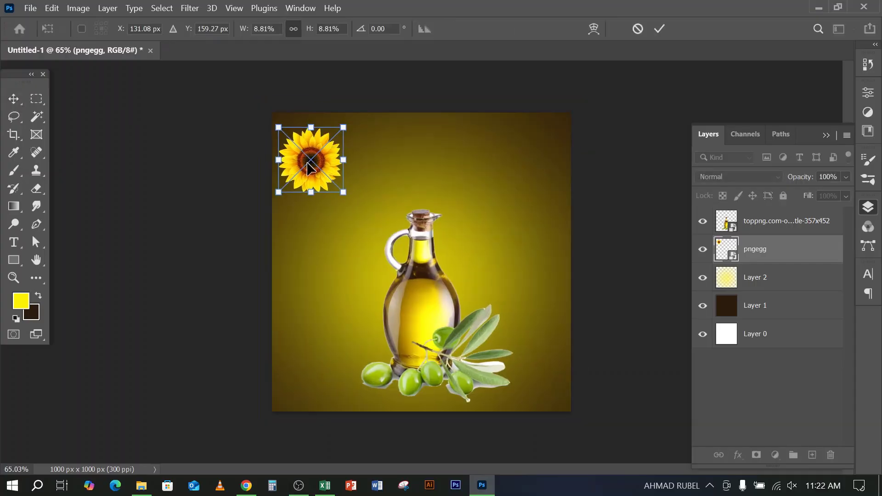
{"action": "key", "text": "Return"}
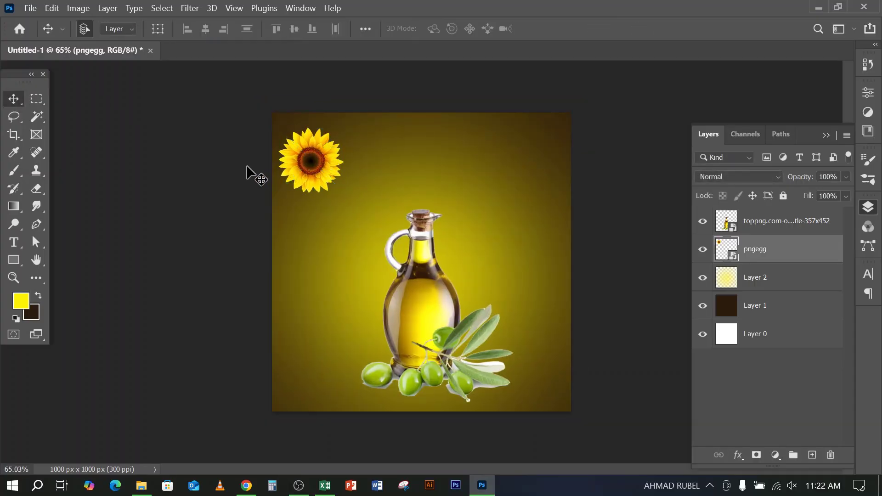
- Duplicate the sunflower to the canvas's lower-right edge and enlarge the copy so it runs partly off the canvas
{"action": "left_click_drag", "start_coordinate": [308, 172], "coordinate": [639, 357]}
{"action": "key", "text": "ctrl+t"}
{"action": "key", "text": "Return"}
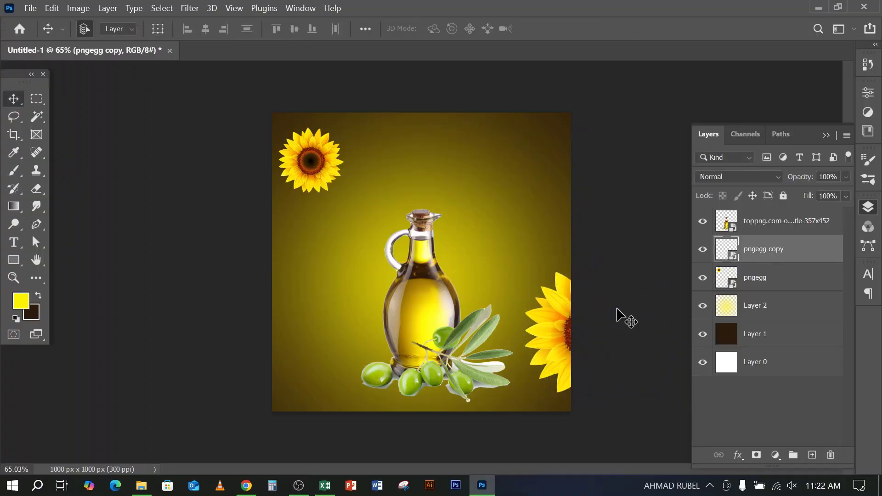
- Nudge the small upper-left sunflower slightly up and apply a Gaussian Blur with a 10-pixel radius to it
{"action": "left_click", "coordinate": [317, 169]}
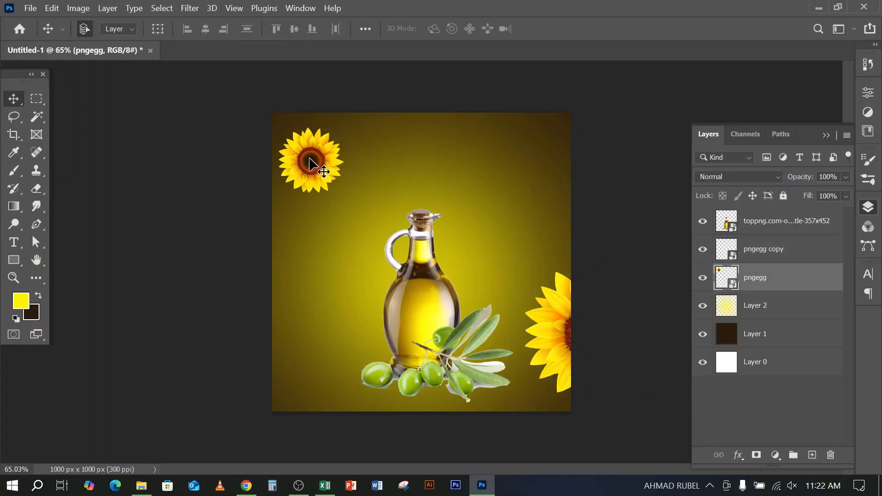
{"action": "key", "text": "shift+Up"}
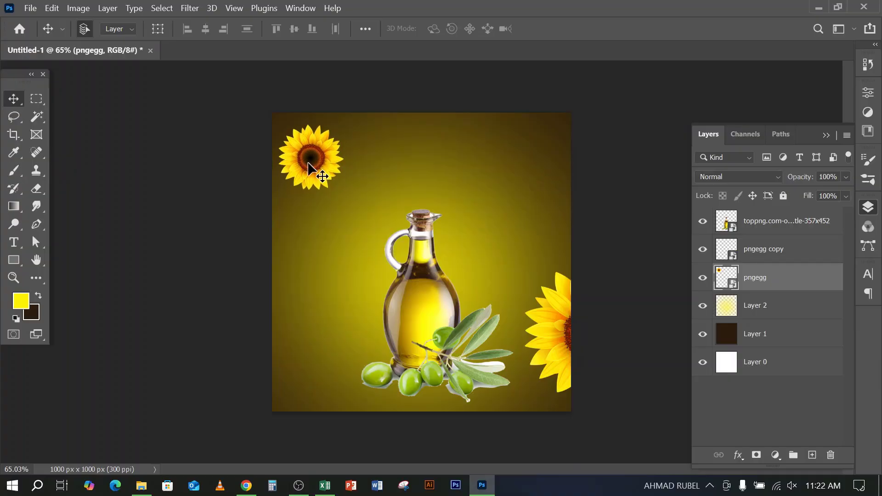
{"action": "left_click", "coordinate": [194, 10]}
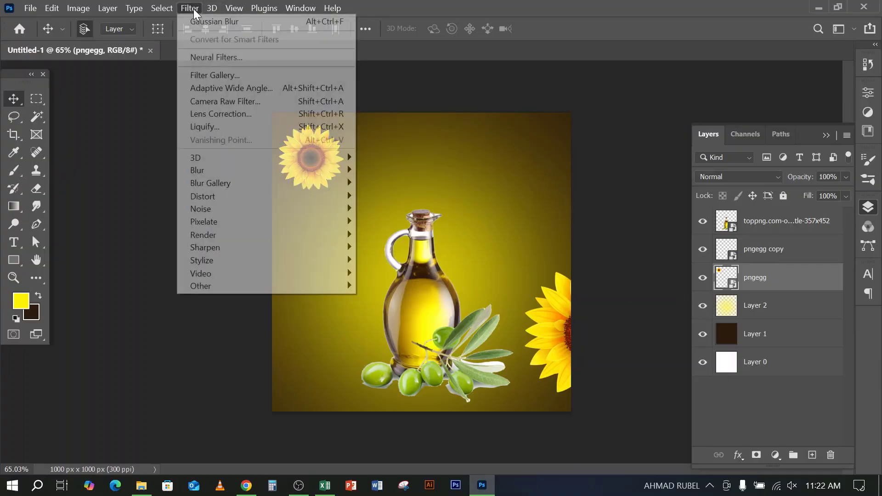
{"action": "mouse_move", "coordinate": [243, 174]}
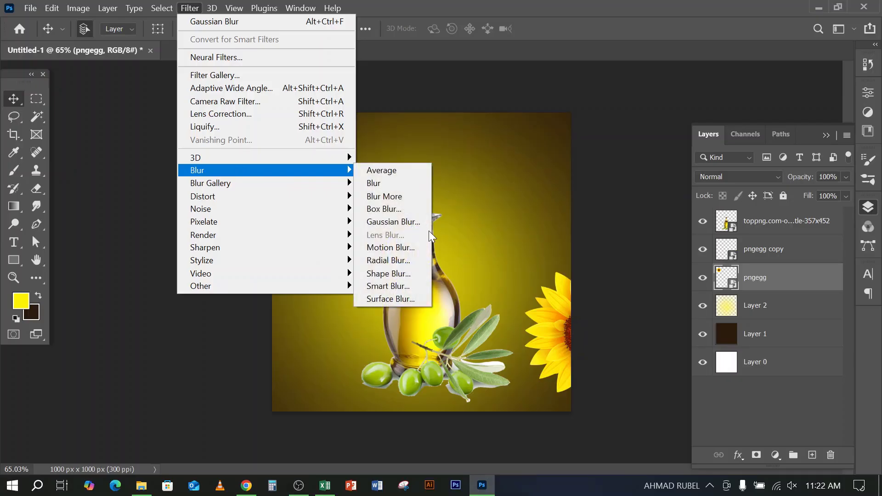
{"action": "left_click", "coordinate": [400, 222]}
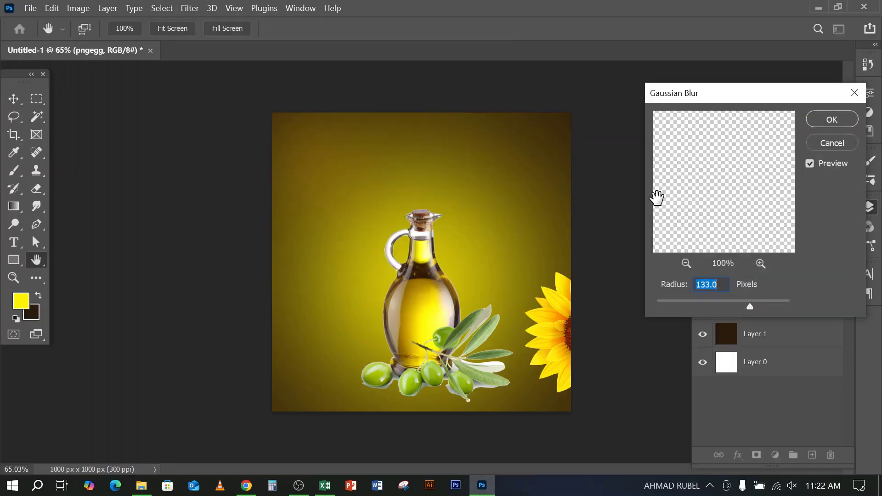
{"action": "left_click_drag", "start_coordinate": [724, 309], "coordinate": [704, 307]}
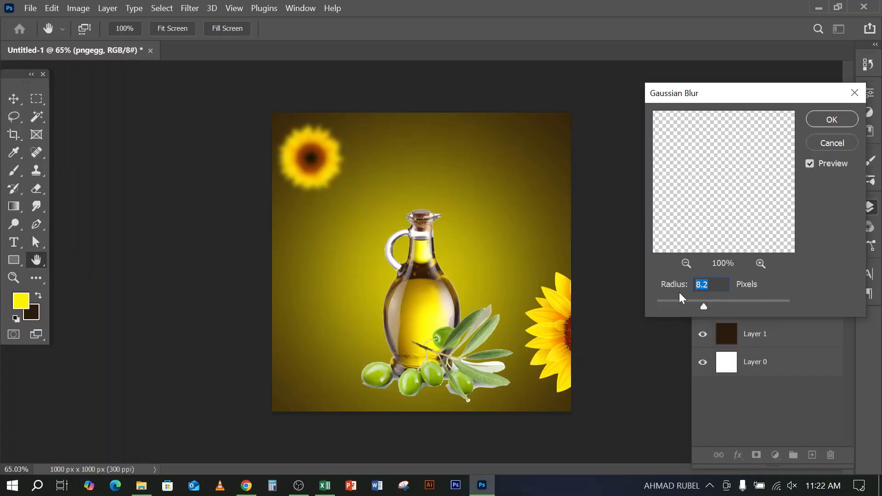
{"action": "type", "text": "10"}
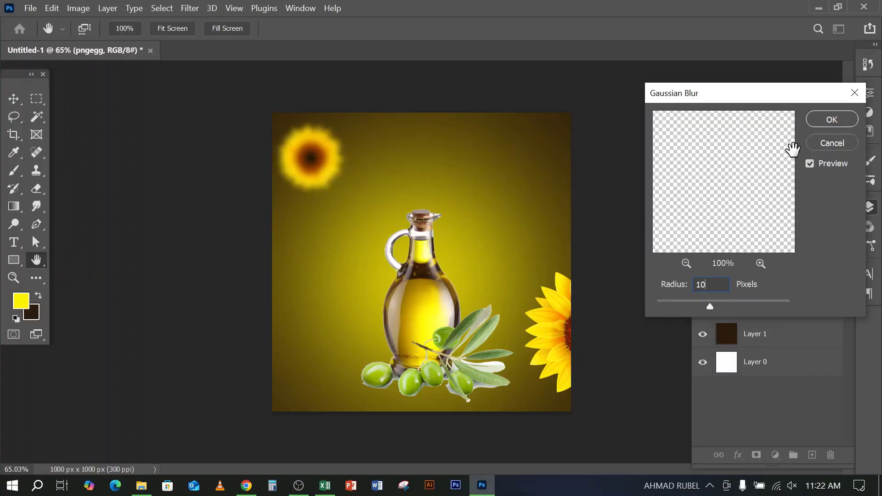
{"action": "left_click", "coordinate": [827, 124]}
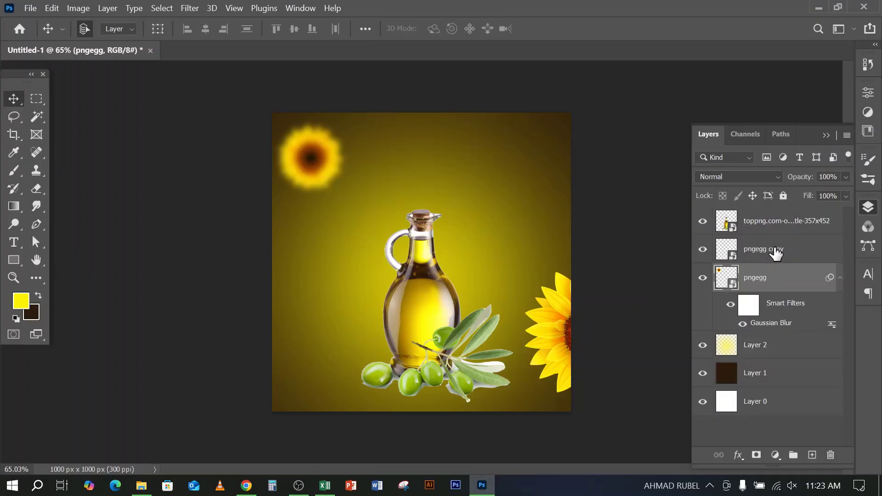
- Apply a Gaussian Blur with a 10-pixel radius to the large sunflower copy at the canvas's lower-right edge
{"action": "left_click", "coordinate": [774, 260]}
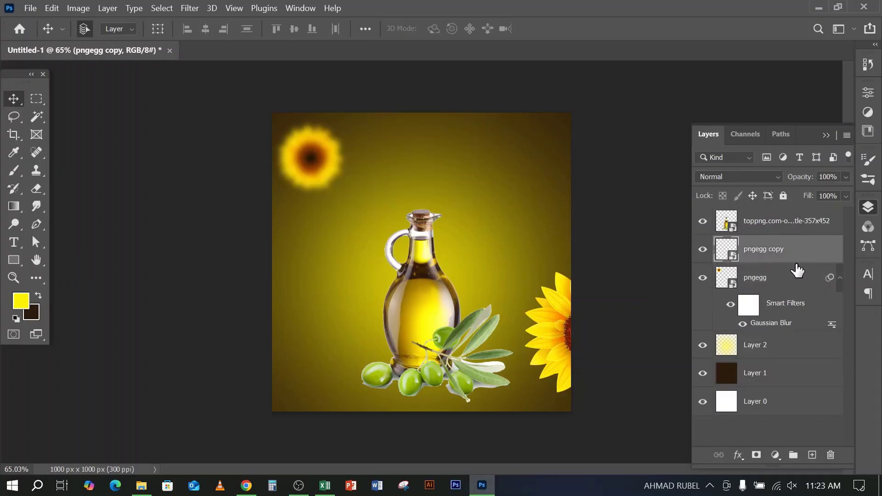
{"action": "left_click", "coordinate": [187, 10]}
{"action": "mouse_move", "coordinate": [235, 8]}
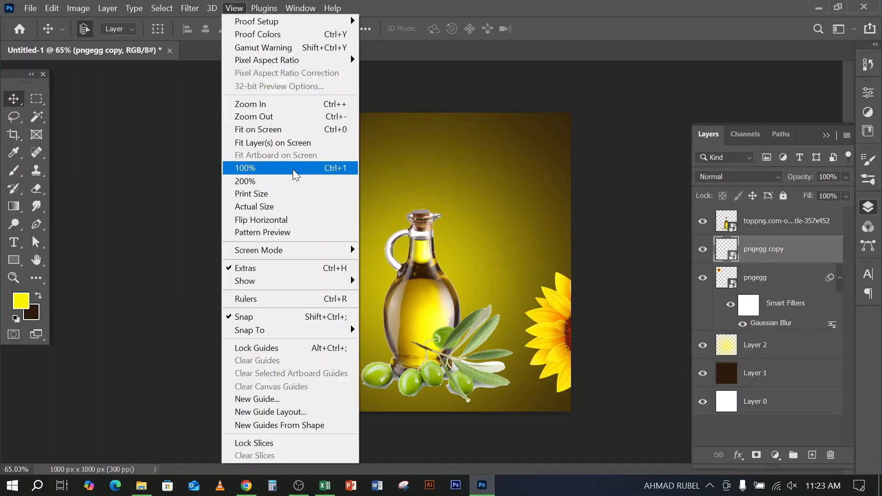
{"action": "left_click", "coordinate": [585, 28]}
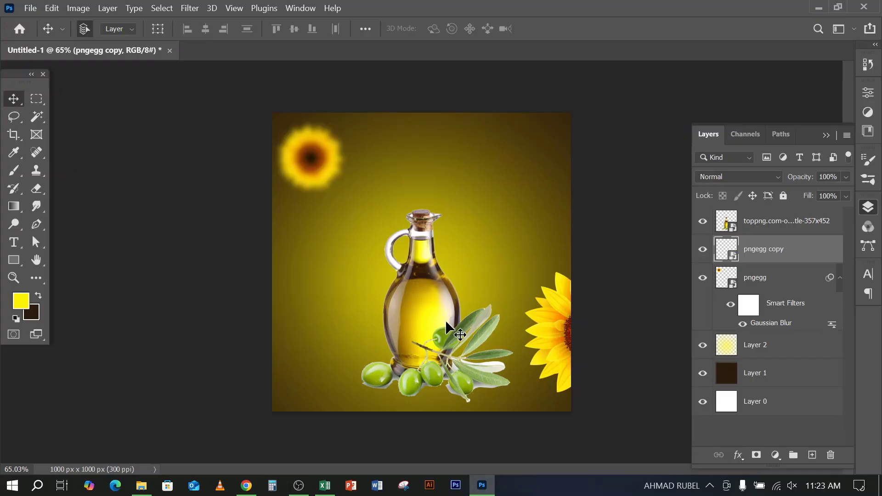
{"action": "left_click", "coordinate": [188, 10]}
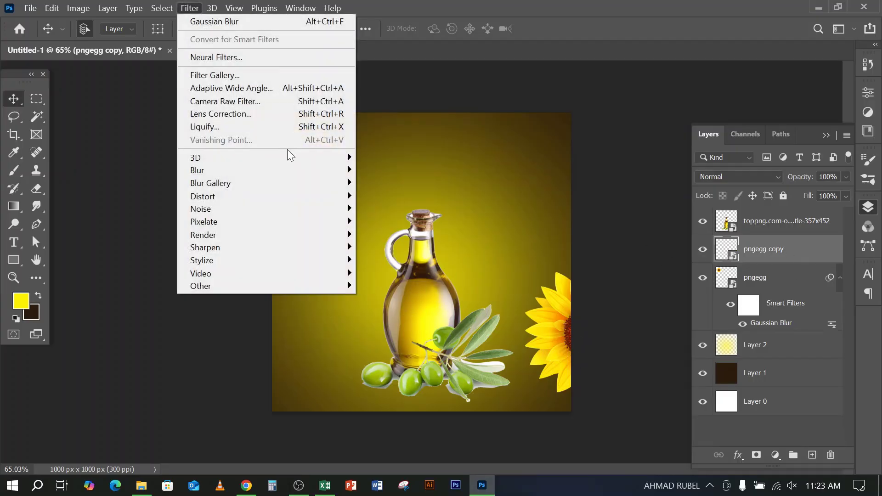
{"action": "mouse_move", "coordinate": [277, 174]}
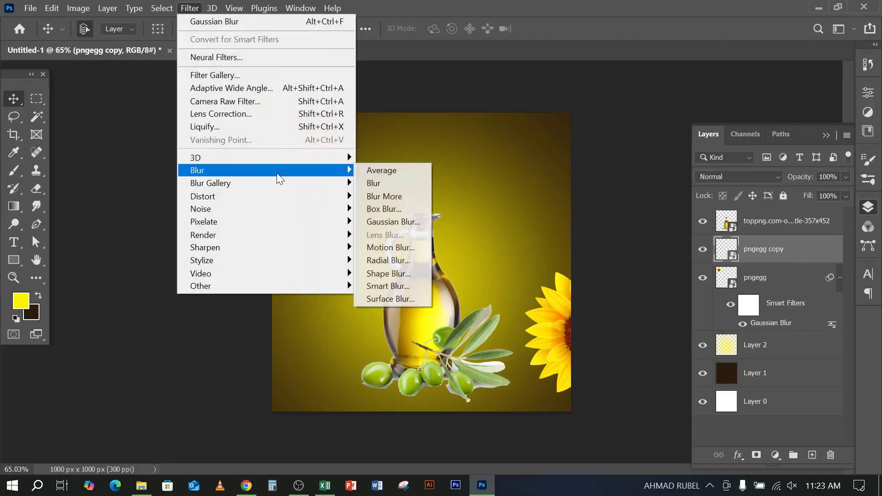
{"action": "left_click", "coordinate": [404, 222]}
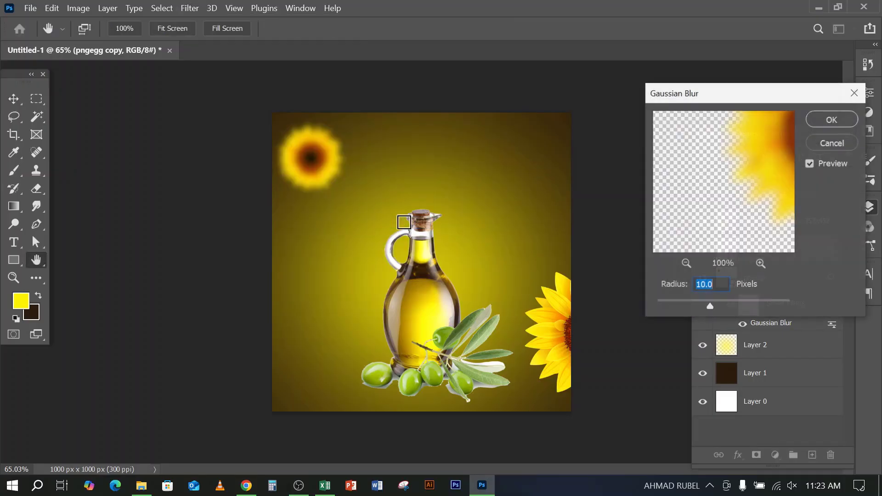
{"action": "left_click", "coordinate": [823, 122]}
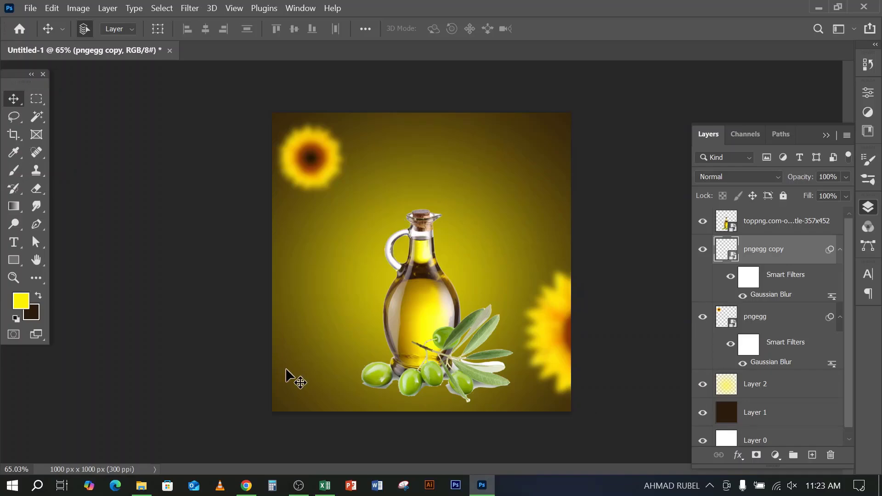
- Open Task Manager, inspect the first entry in its list of startup programs, and close Task Manager
{"action": "left_click", "coordinate": [709, 487]}
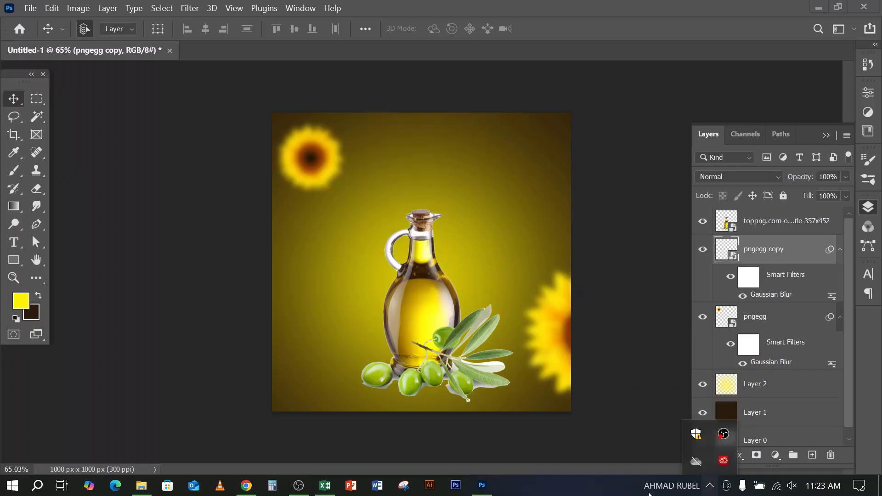
{"action": "left_click", "coordinate": [616, 491]}
{"action": "right_click", "coordinate": [581, 487]}
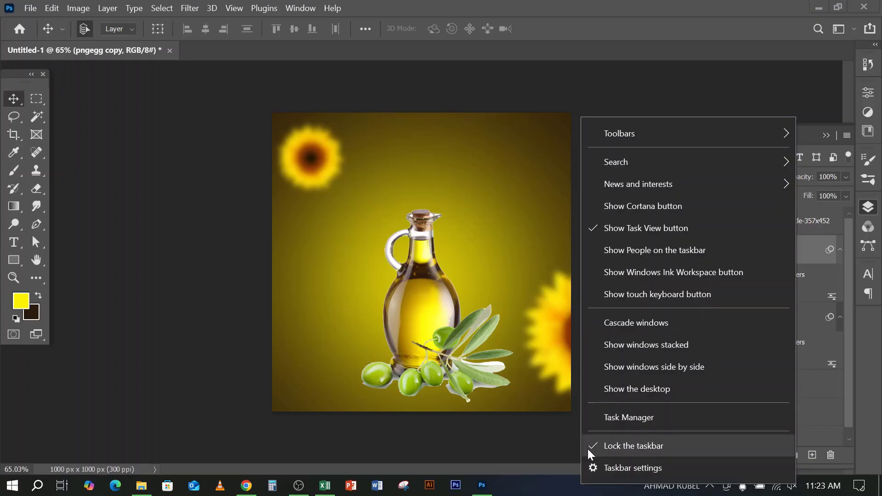
{"action": "left_click", "coordinate": [608, 416]}
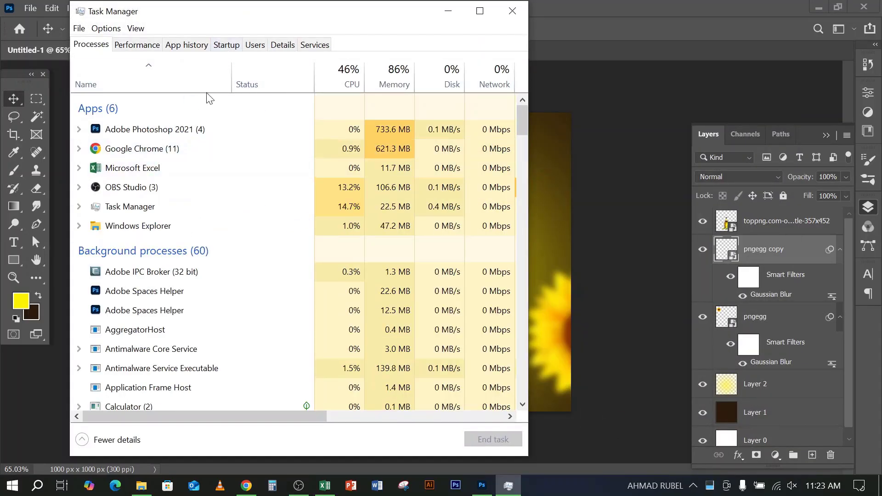
{"action": "left_click", "coordinate": [234, 45]}
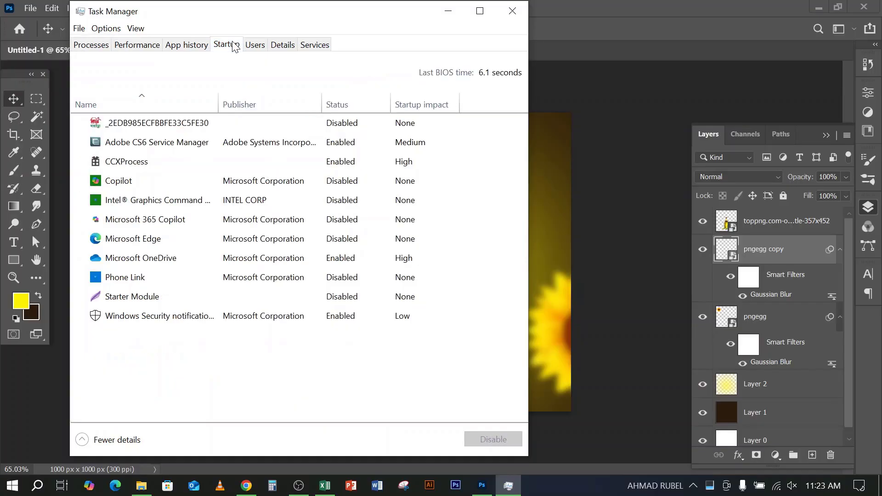
{"action": "left_click", "coordinate": [140, 125]}
{"action": "right_click", "coordinate": [140, 125]}
{"action": "left_click", "coordinate": [187, 131]}
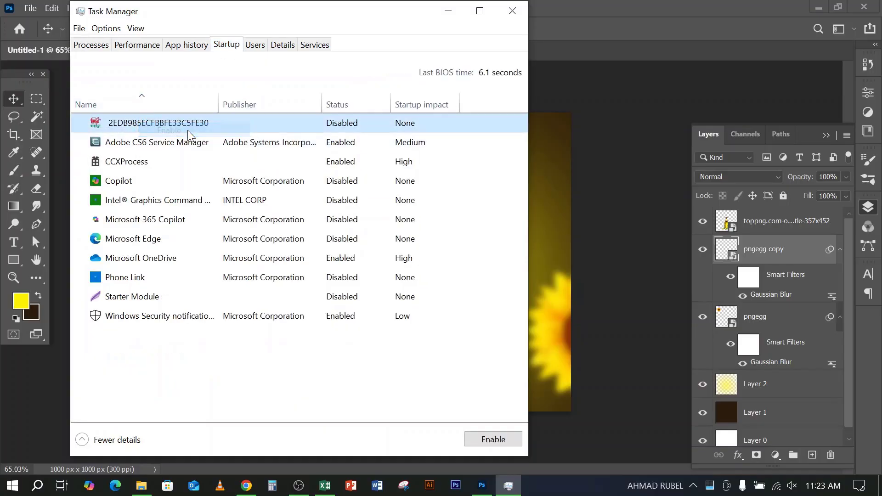
{"action": "left_click", "coordinate": [512, 10]}
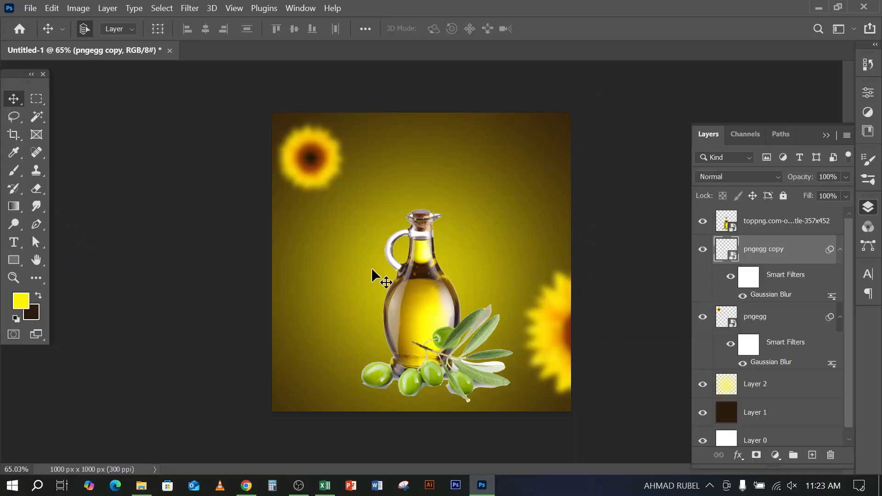
- Select the oil bottle layer and switch to Chrome to view the sunflower oil banner reference on Behance
{"action": "left_click", "coordinate": [363, 354]}
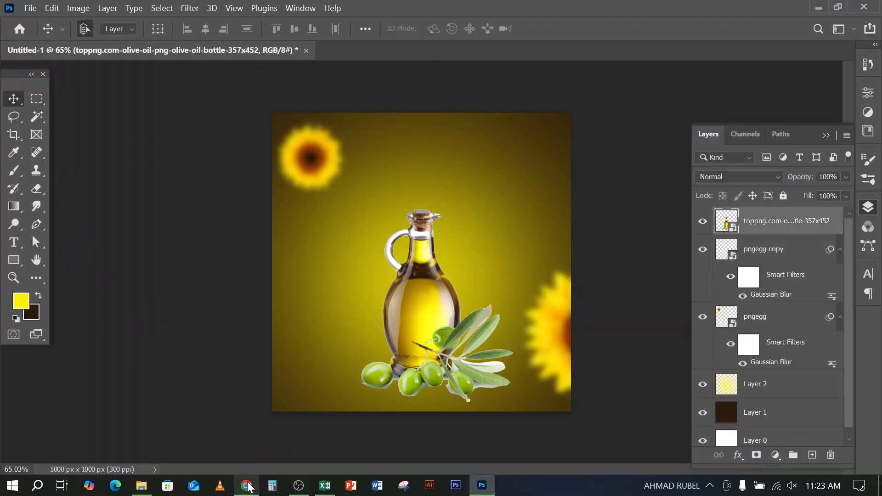
{"action": "left_click", "coordinate": [248, 485]}
{"action": "left_click", "coordinate": [221, 13]}
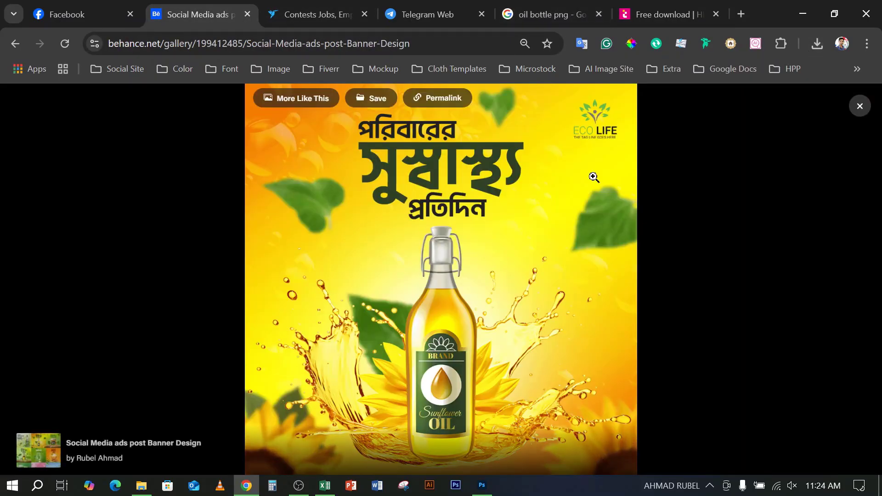
- Look through the DESIGN IMAGE folder in File Explorer for usable elements, previewing pngwing.com (17) and images, and minimize the window
{"action": "left_click", "coordinate": [137, 483]}
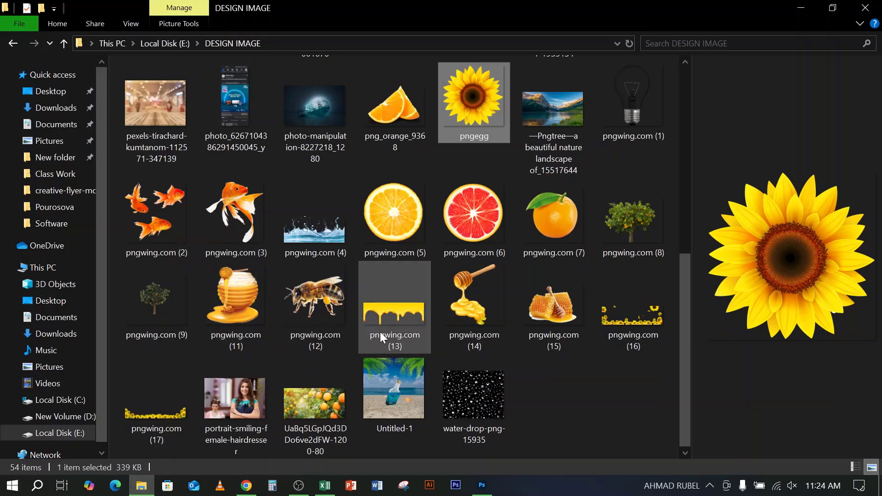
{"action": "left_click", "coordinate": [169, 417]}
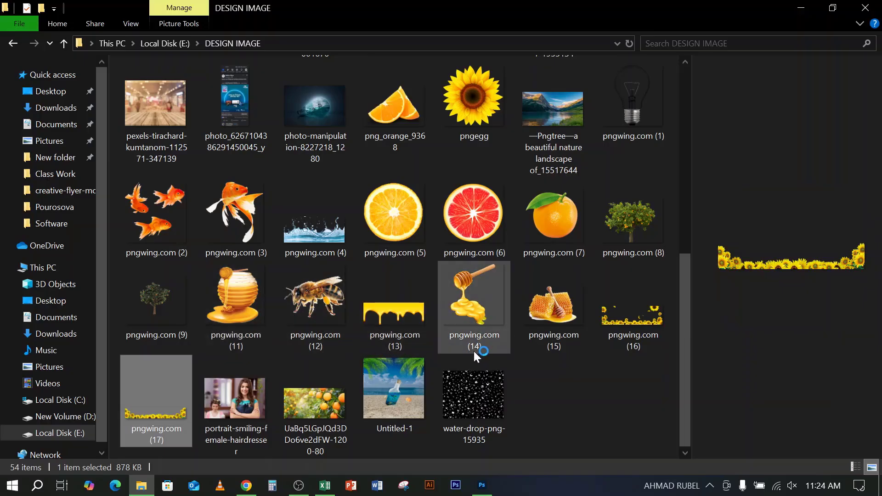
{"action": "scroll", "coordinate": [371, 387], "scroll_direction": "up", "scroll_amount": 3}
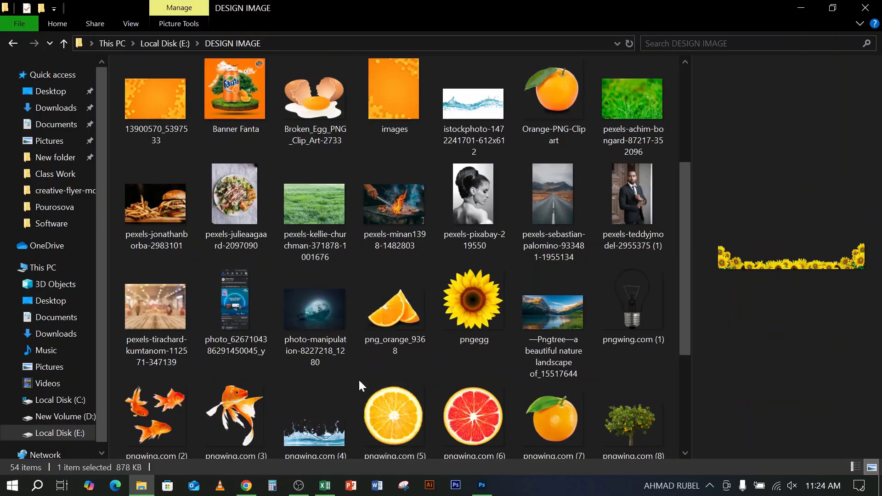
{"action": "scroll", "coordinate": [359, 384], "scroll_direction": "up", "scroll_amount": 3}
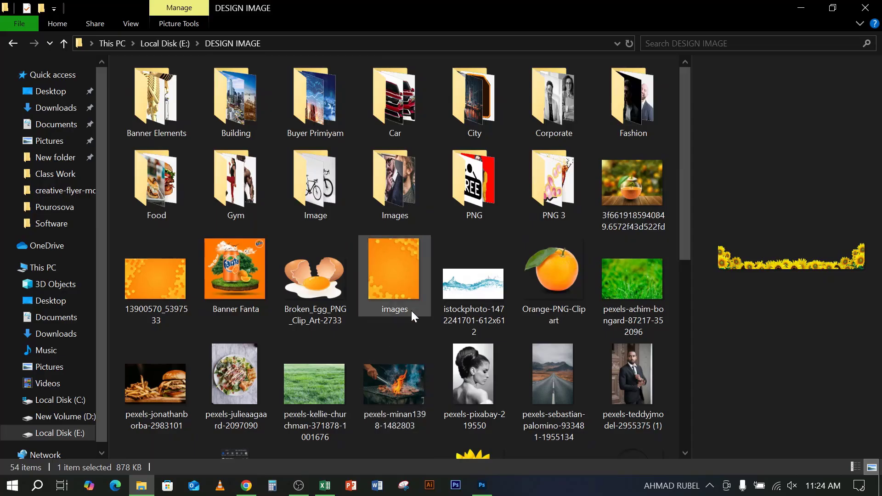
{"action": "left_click", "coordinate": [387, 285]}
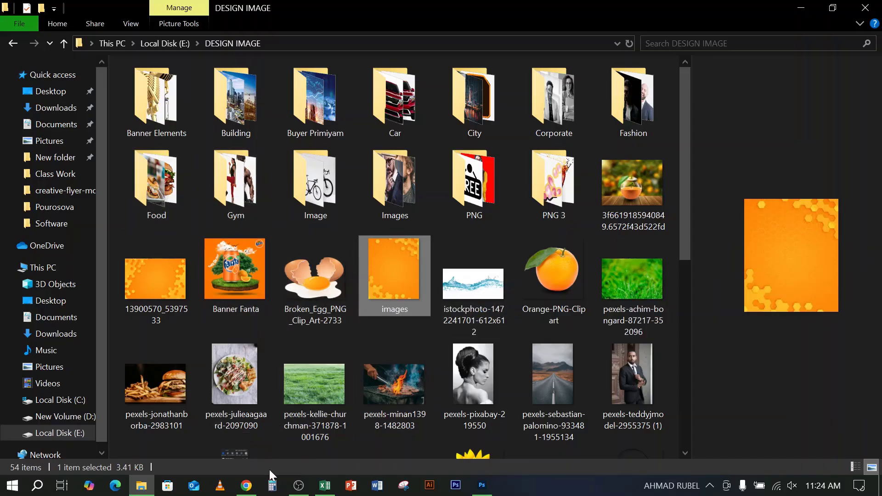
{"action": "left_click", "coordinate": [801, 8]}
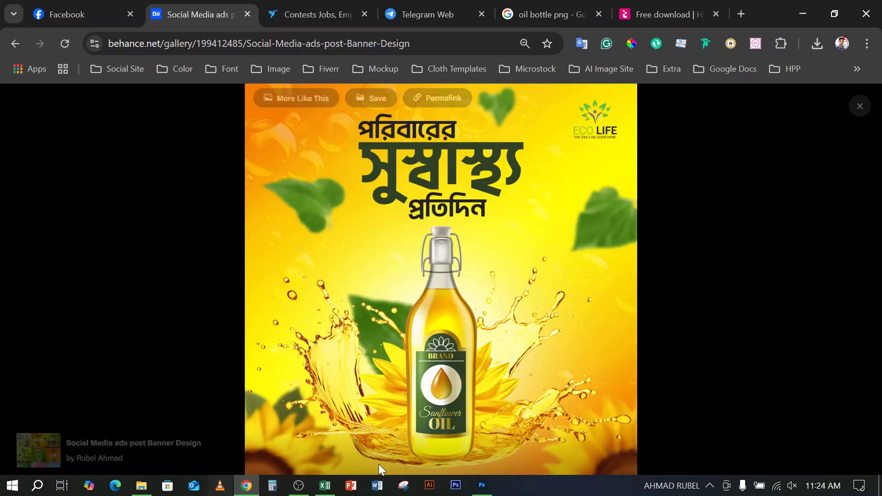
- Search Google Images for "oil splash" and refine the search to "oil splash png"
{"action": "left_click", "coordinate": [542, 13]}
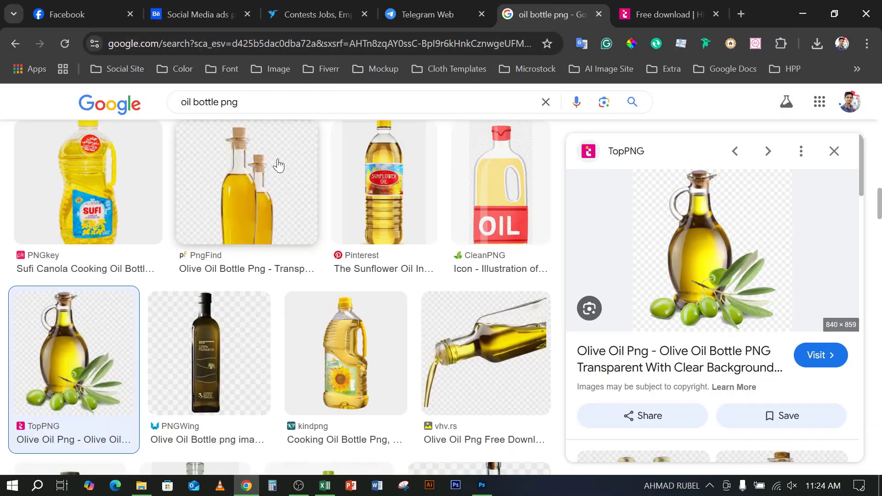
{"action": "left_click_drag", "start_coordinate": [259, 106], "coordinate": [192, 106]}
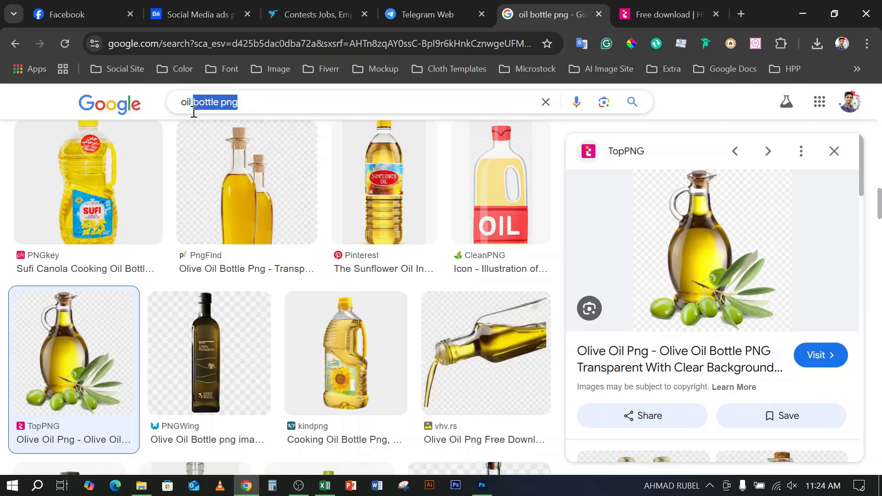
{"action": "type", "text": "sp"}
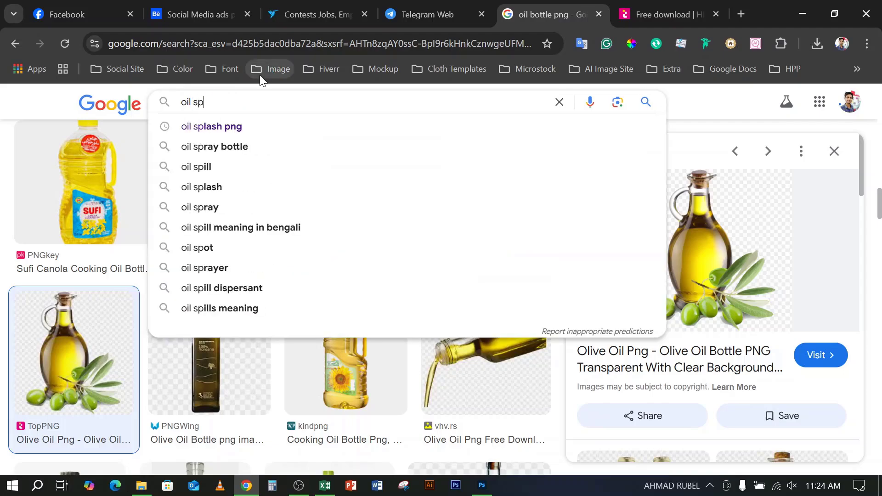
{"action": "type", "text": "lash"}
{"action": "key", "text": "Return"}
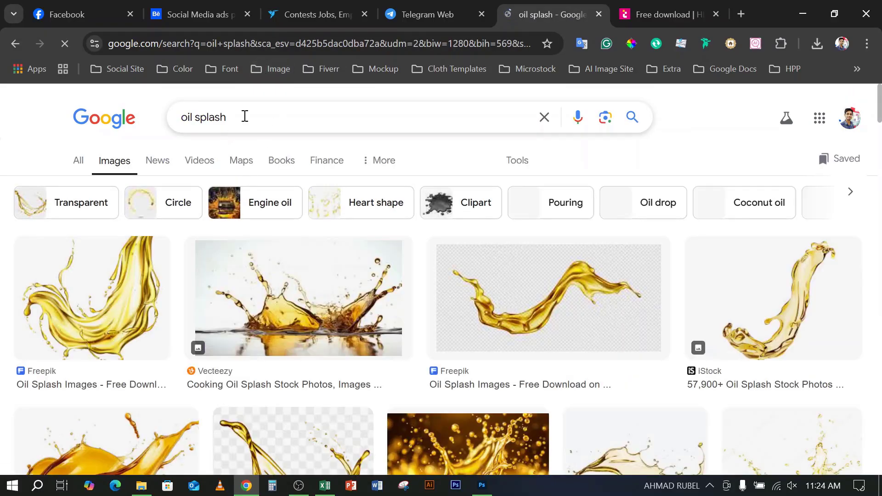
{"action": "left_click", "coordinate": [269, 109]}
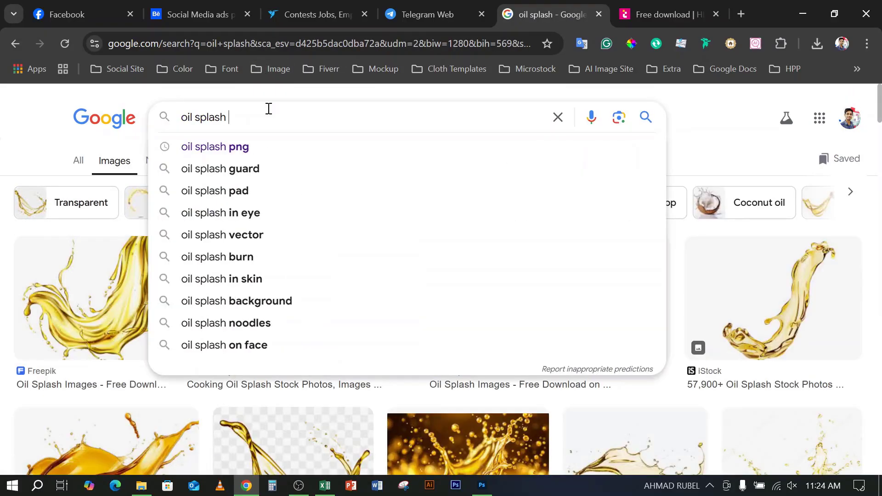
{"action": "type", "text": "png"}
{"action": "key", "text": "Return"}
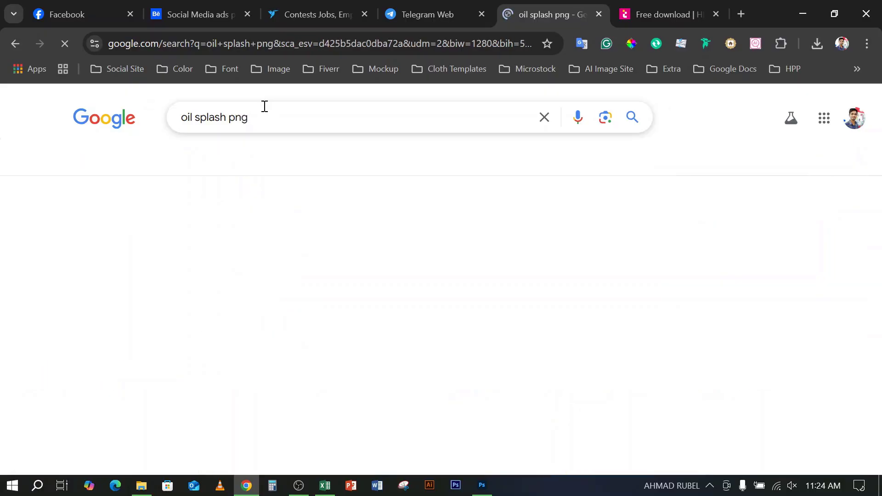
- Find the vhv.rs oil splash with a transparent background in the image results and open its source page
{"action": "scroll", "coordinate": [331, 286], "scroll_direction": "down", "scroll_amount": 3}
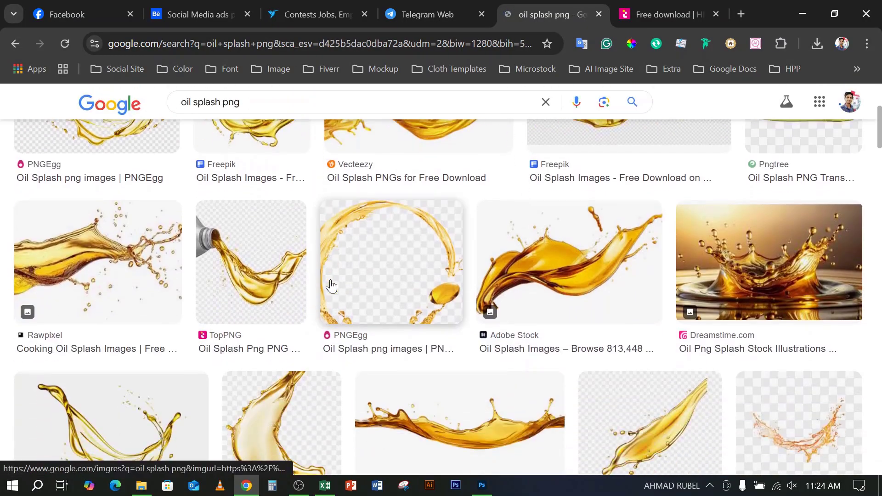
{"action": "scroll", "coordinate": [331, 286], "scroll_direction": "down", "scroll_amount": 5}
{"action": "scroll", "coordinate": [330, 286], "scroll_direction": "down", "scroll_amount": 5}
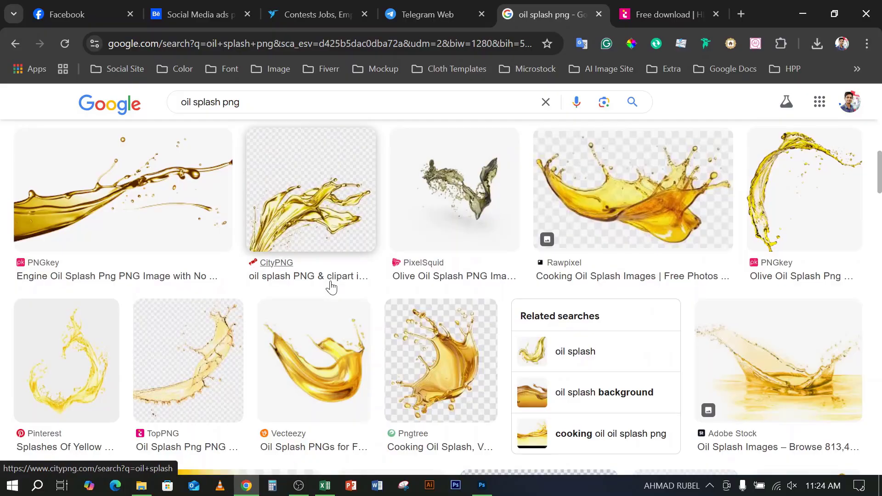
{"action": "scroll", "coordinate": [331, 287], "scroll_direction": "down", "scroll_amount": 5}
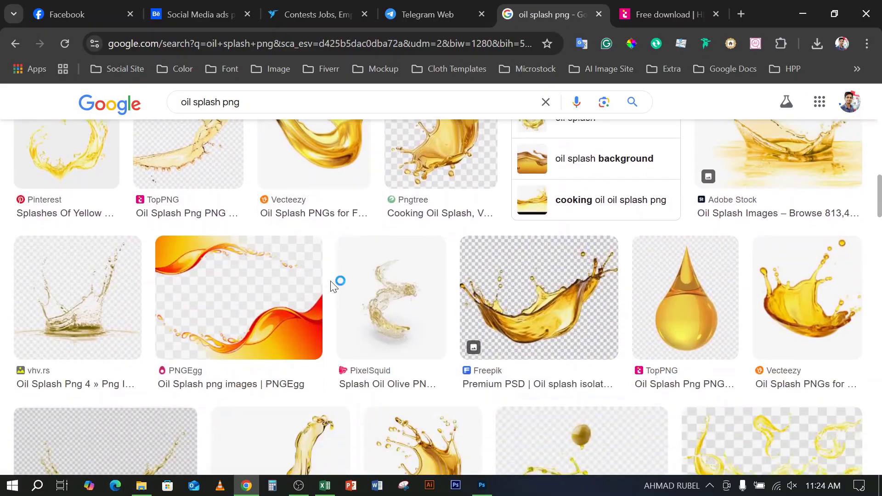
{"action": "scroll", "coordinate": [333, 285], "scroll_direction": "down", "scroll_amount": 2}
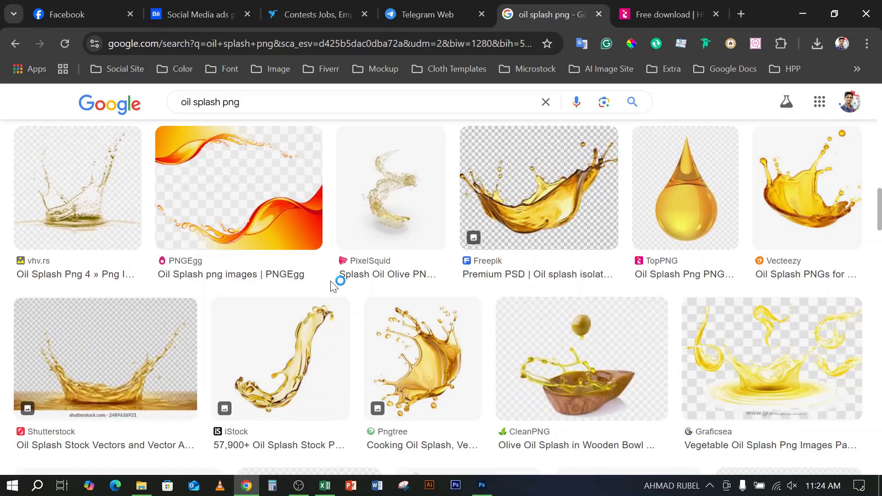
{"action": "left_click", "coordinate": [92, 221]}
{"action": "left_click", "coordinate": [675, 252]}
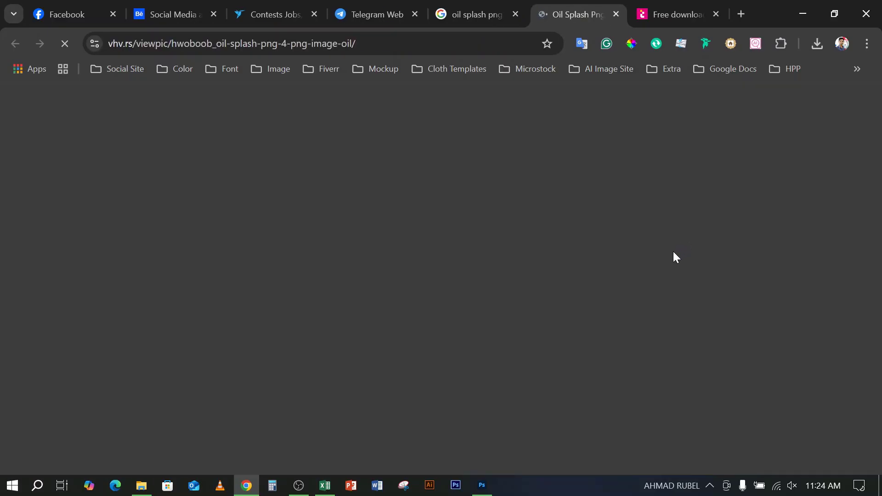
- Download the 1949x1310 transparent oil splash image from its vhv.rs page
{"action": "scroll", "coordinate": [531, 179], "scroll_direction": "down", "scroll_amount": 5}
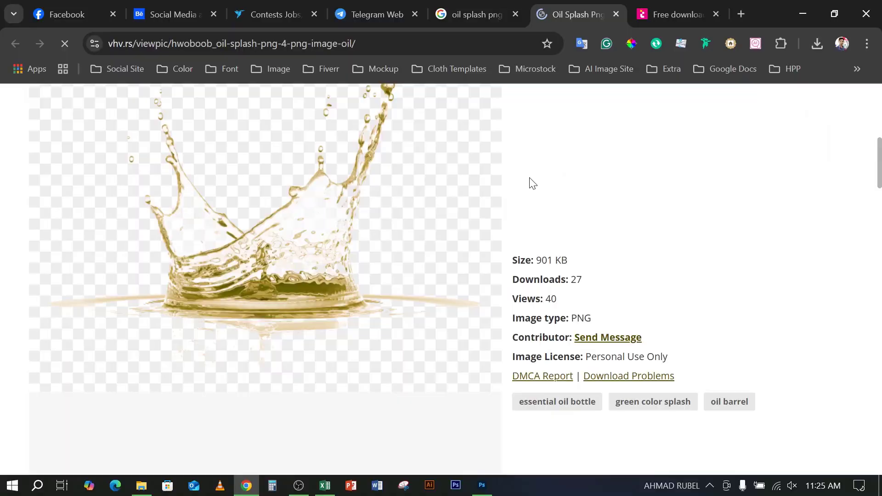
{"action": "scroll", "coordinate": [498, 205], "scroll_direction": "down", "scroll_amount": 10}
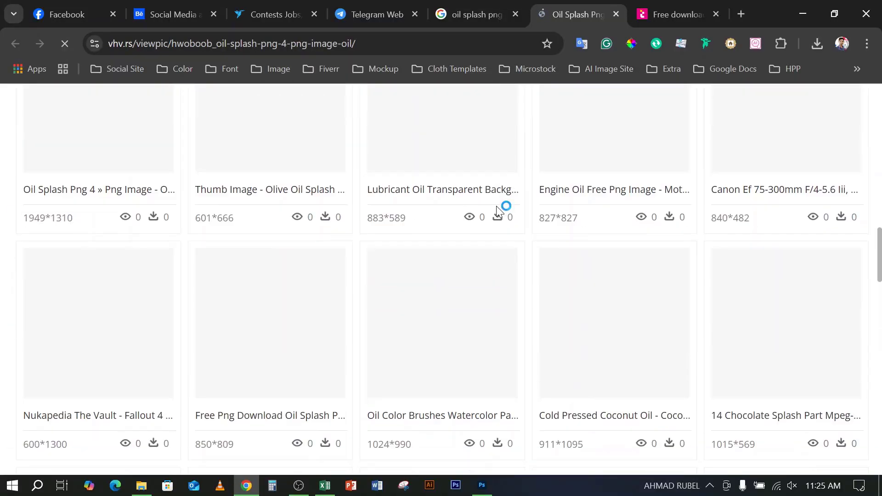
{"action": "scroll", "coordinate": [504, 211], "scroll_direction": "up", "scroll_amount": 7}
{"action": "scroll", "coordinate": [504, 219], "scroll_direction": "up", "scroll_amount": 2}
{"action": "scroll", "coordinate": [503, 220], "scroll_direction": "up", "scroll_amount": 4}
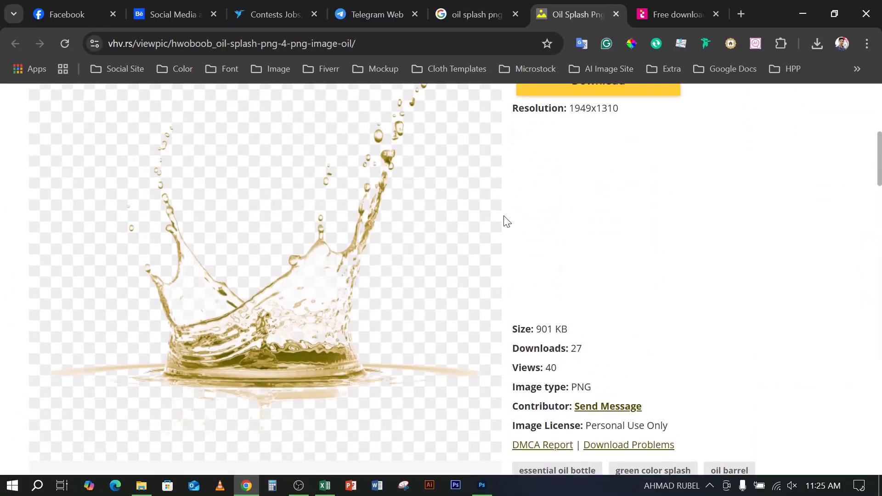
{"action": "scroll", "coordinate": [503, 221], "scroll_direction": "up", "scroll_amount": 3}
{"action": "left_click", "coordinate": [598, 220]}
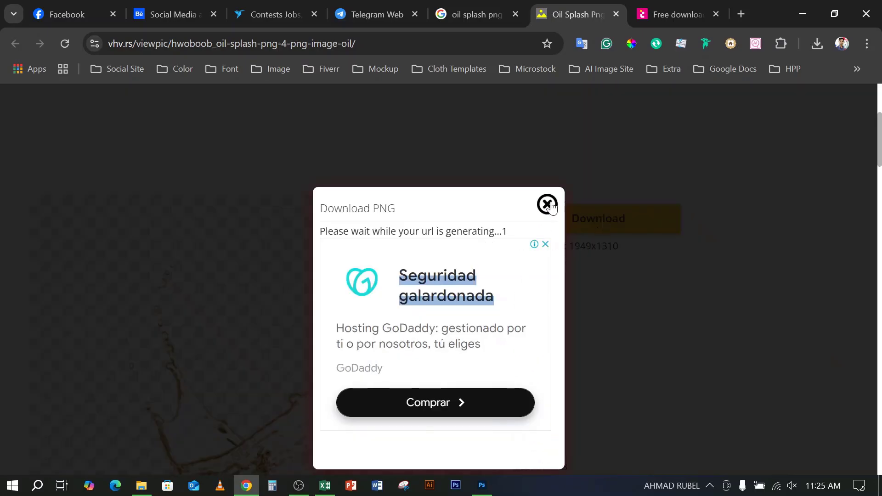
{"action": "left_click", "coordinate": [404, 453]}
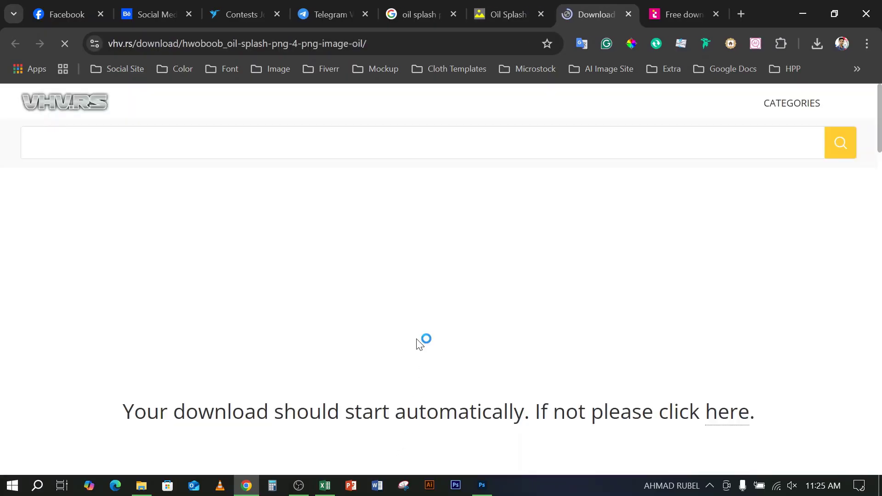
{"action": "scroll", "coordinate": [419, 344], "scroll_direction": "down", "scroll_amount": 3}
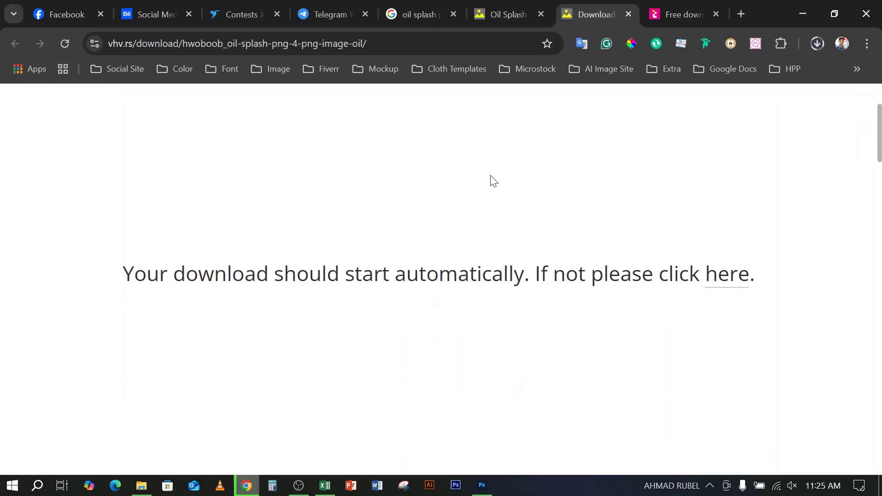
- Place the downloaded Daco_5075055 splash from the Downloads folder into the Photoshop design, over the lower part of the bottle at 13.48% scale
{"action": "left_click", "coordinate": [141, 485]}
{"action": "left_click", "coordinate": [44, 122]}
{"action": "left_click", "coordinate": [44, 109]}
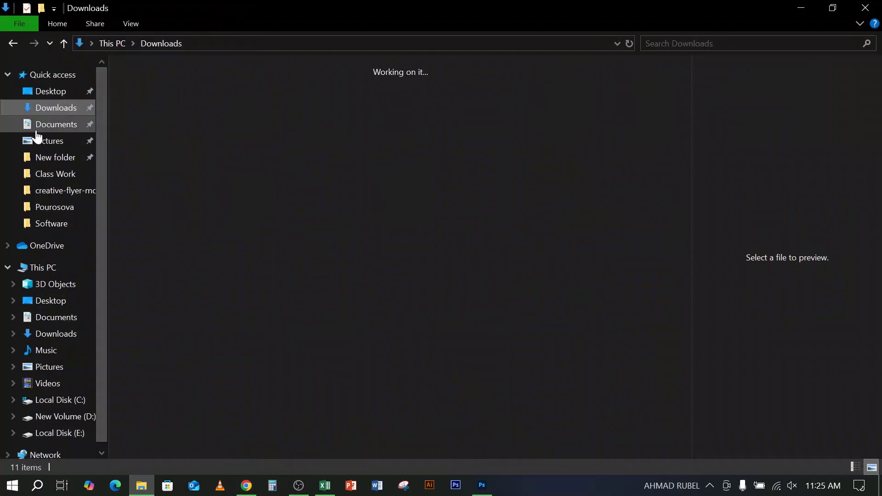
{"action": "left_click_drag", "start_coordinate": [152, 126], "coordinate": [445, 347]}
{"action": "left_click_drag", "start_coordinate": [437, 184], "coordinate": [439, 215]}
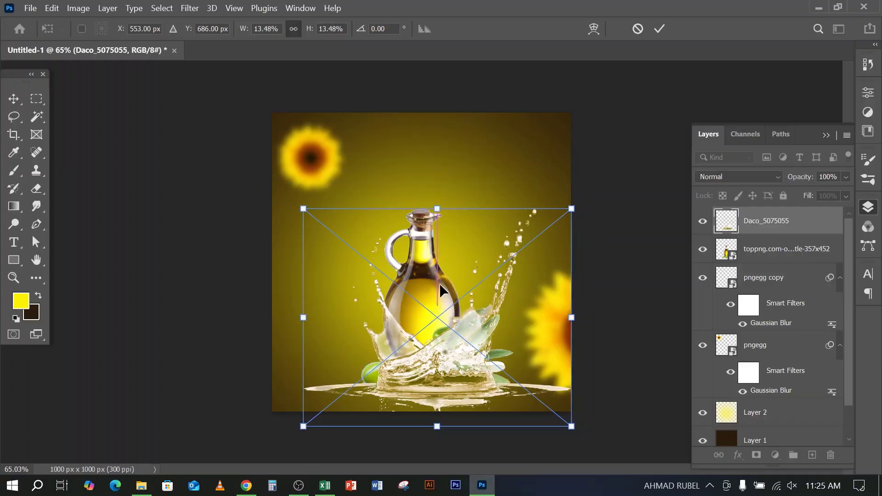
{"action": "key", "text": "Return"}
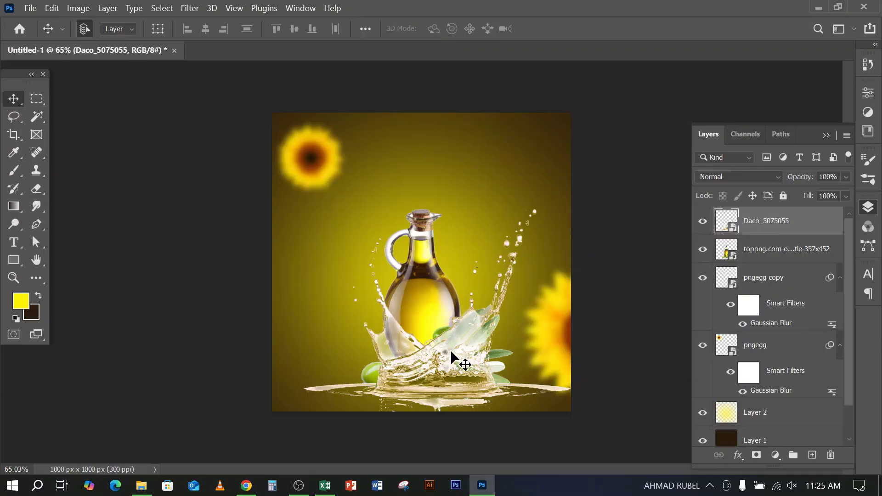
- Nudge the oil splash slightly left and up around the bottle base to X 543 px, Y 680 px
{"action": "scroll", "coordinate": [451, 347], "scroll_direction": "up", "scroll_amount": 3}
{"action": "scroll", "coordinate": [451, 347], "scroll_direction": "down", "scroll_amount": 5}
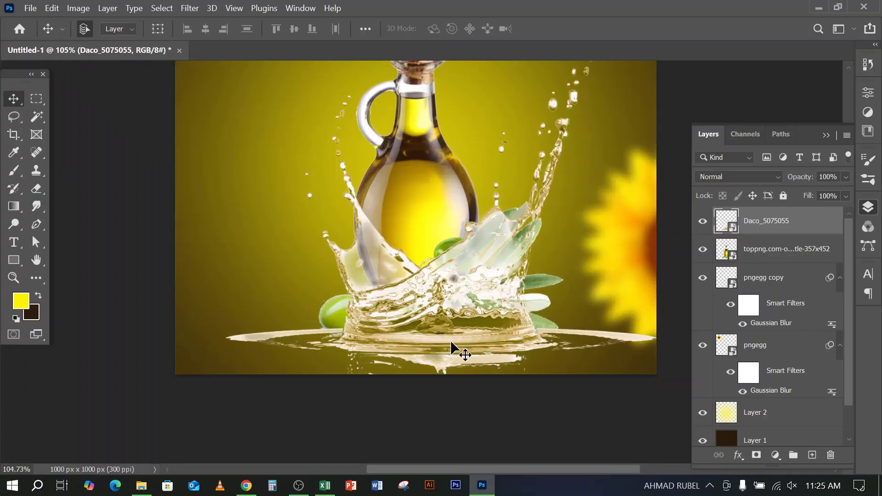
{"action": "key", "text": "Left"}
{"action": "key", "text": "Left"}
{"action": "key", "text": "Left"}
{"action": "key", "text": "Left"}
{"action": "key", "text": "Up"}
{"action": "key", "text": "Up"}
{"action": "key", "text": "Up"}
{"action": "key", "text": "Up"}
{"action": "key", "text": "Up"}
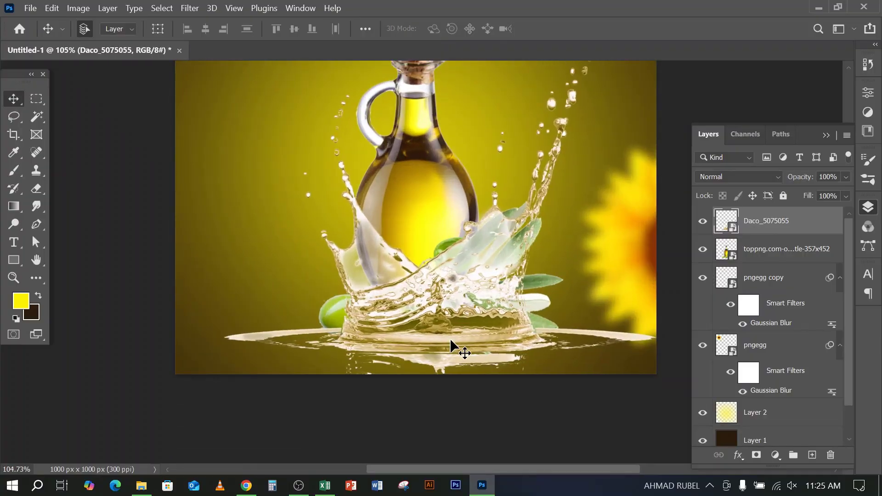
{"action": "key", "text": "Left"}
{"action": "key", "text": "Left"}
{"action": "key", "text": "Left"}
{"action": "key", "text": "Left"}
{"action": "key", "text": "Left"}
{"action": "key", "text": "Left"}
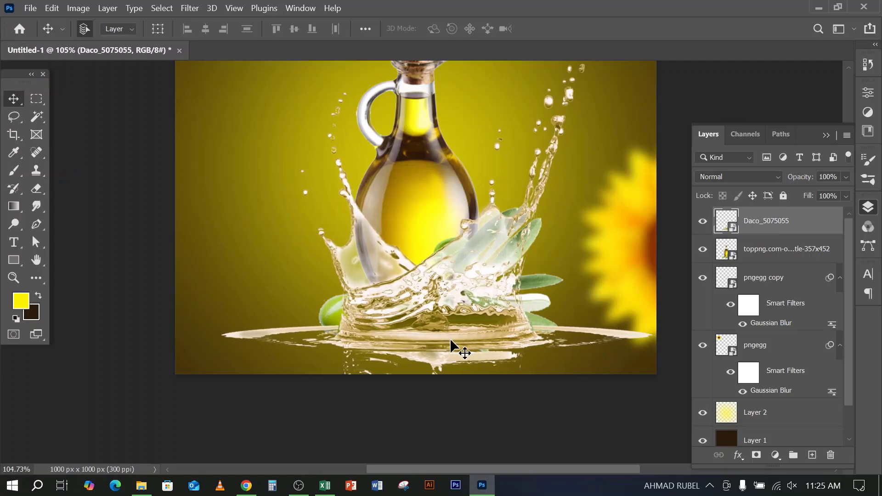
{"action": "key", "text": "ctrl+0"}
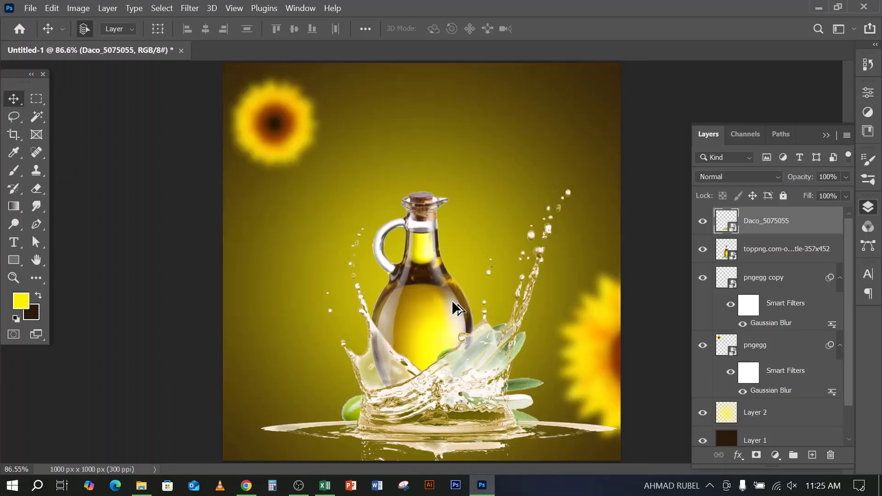
- Scale the oil splash up to about 14.68%, extending it upward around the bottle
{"action": "key", "text": "ctrl+t"}
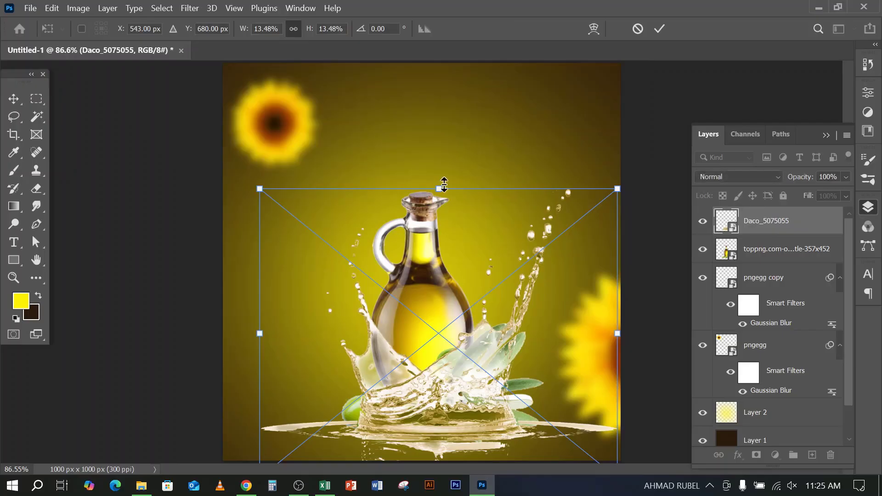
{"action": "left_click_drag", "start_coordinate": [444, 184], "coordinate": [444, 158]}
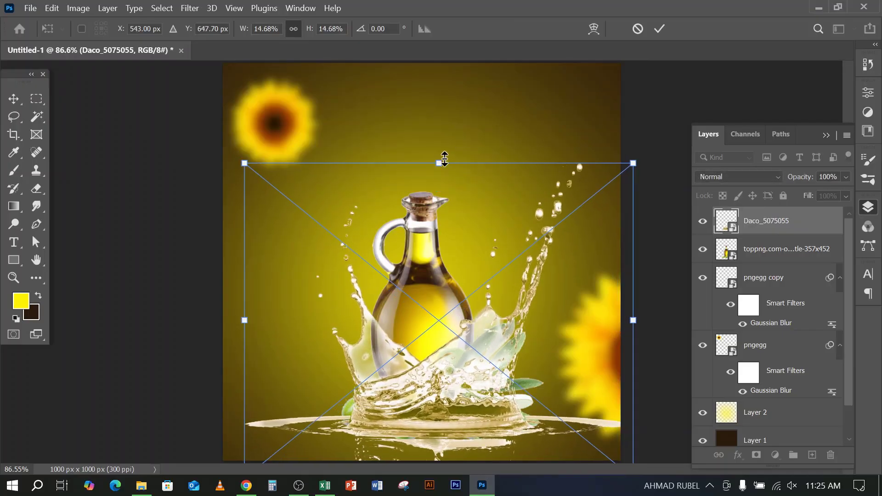
{"action": "key", "text": "Return"}
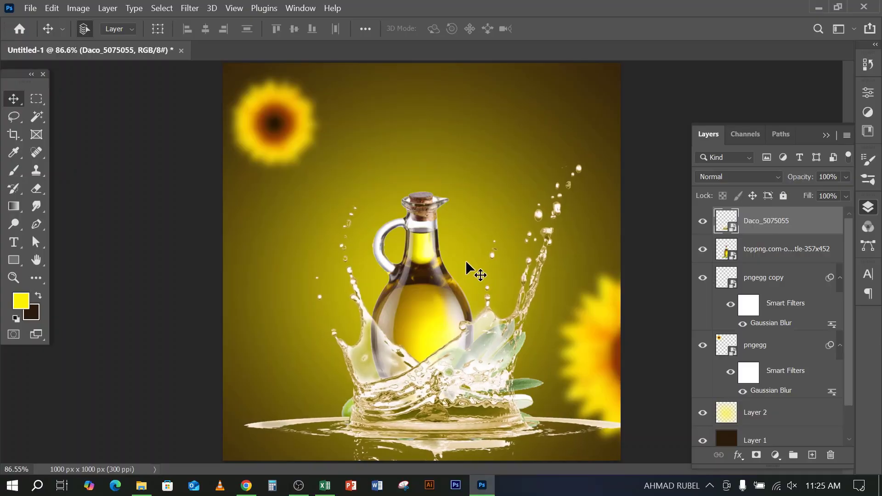
{"action": "left_click", "coordinate": [725, 252], "text": "ctrl"}
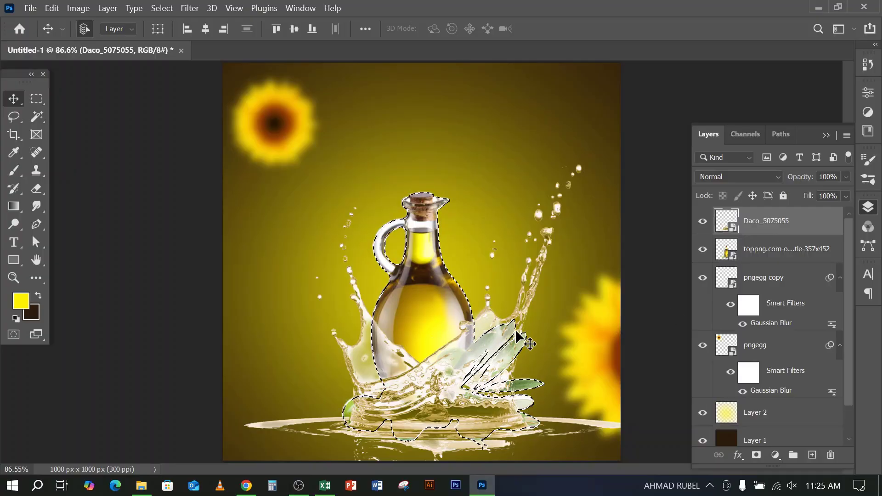
{"action": "key", "text": "ctrl+d"}
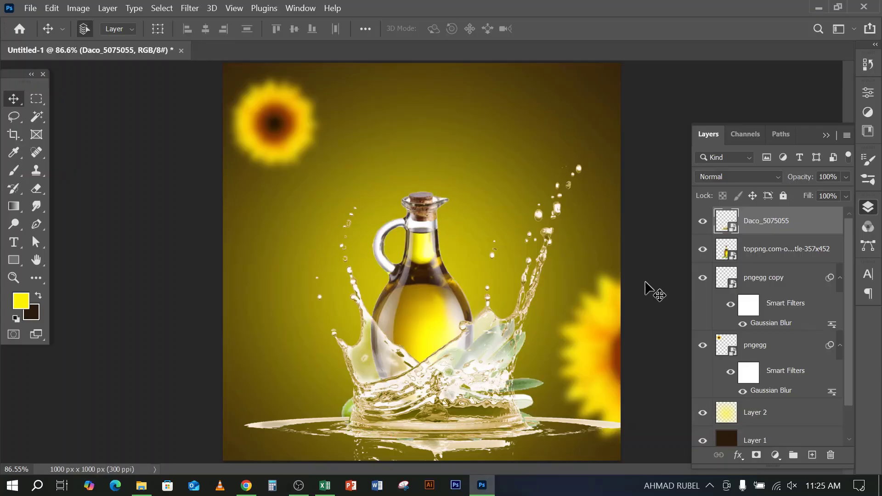
{"action": "left_click", "coordinate": [703, 222]}
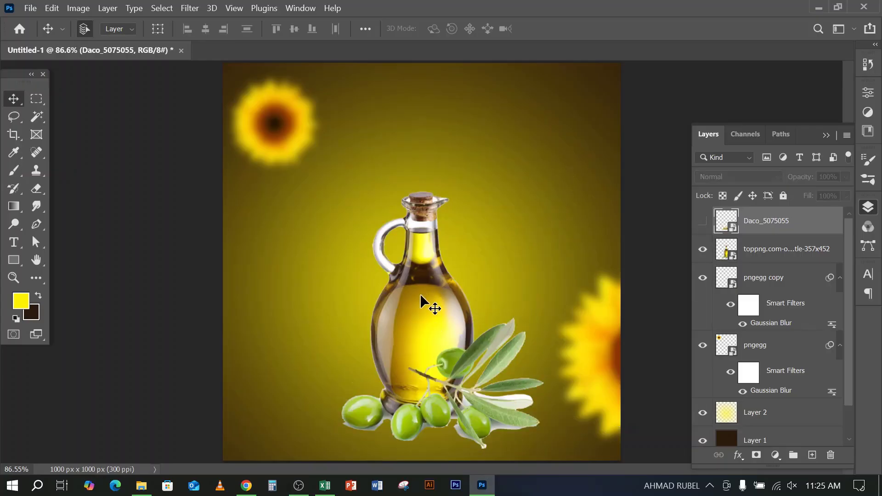
{"action": "key", "text": "alt+bracketleft"}
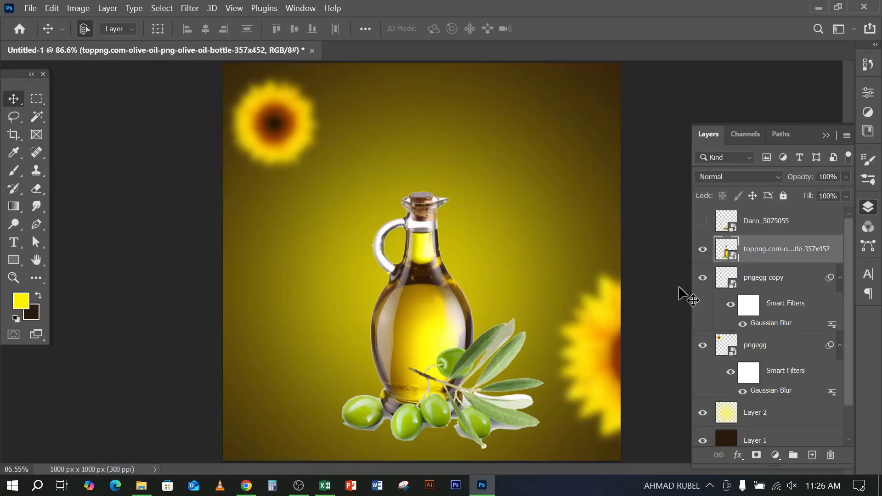
{"action": "left_click", "coordinate": [704, 223]}
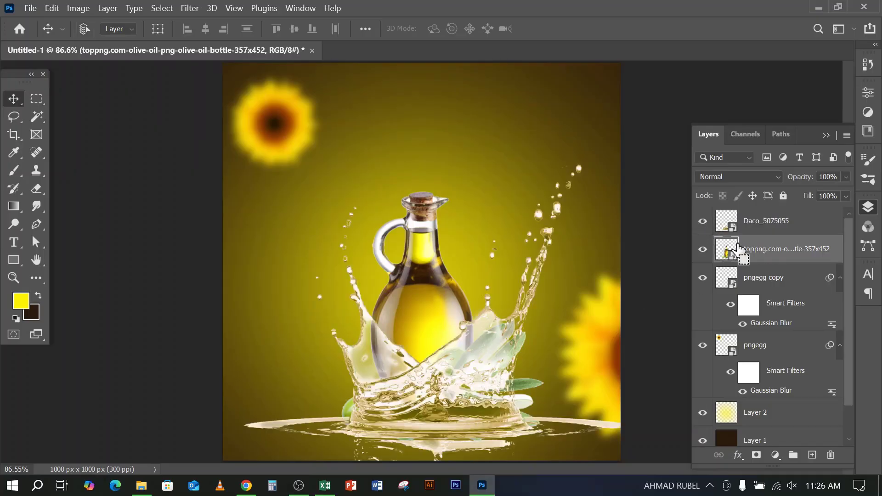
- Load the olive oil bottle layer's outline as a selection and rasterize the Daco_5075055 splash layer
{"action": "left_click", "coordinate": [726, 253], "text": "ctrl"}
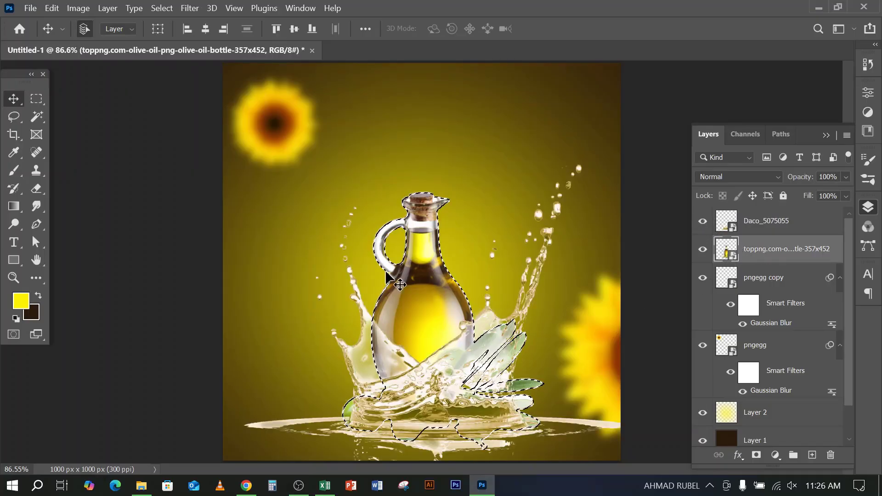
{"action": "left_click", "coordinate": [704, 222]}
{"action": "left_click", "coordinate": [704, 222]}
{"action": "left_click", "coordinate": [793, 222]}
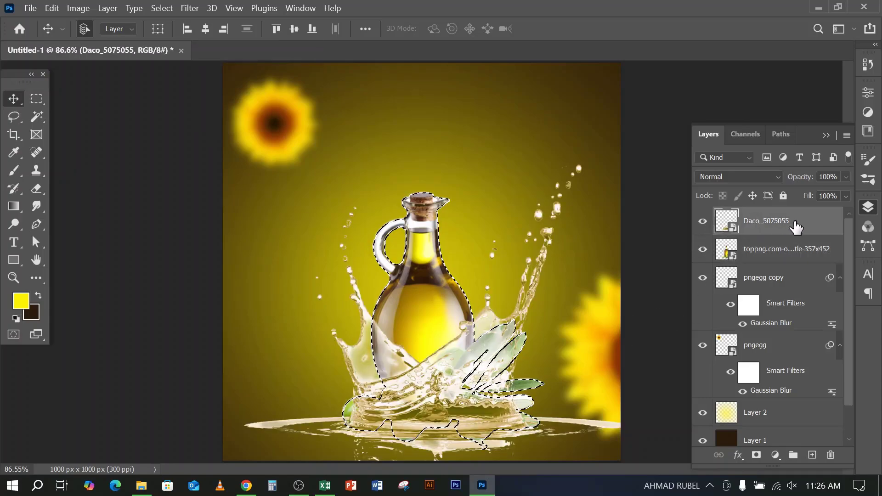
{"action": "right_click", "coordinate": [799, 219]}
{"action": "left_click", "coordinate": [666, 277]}
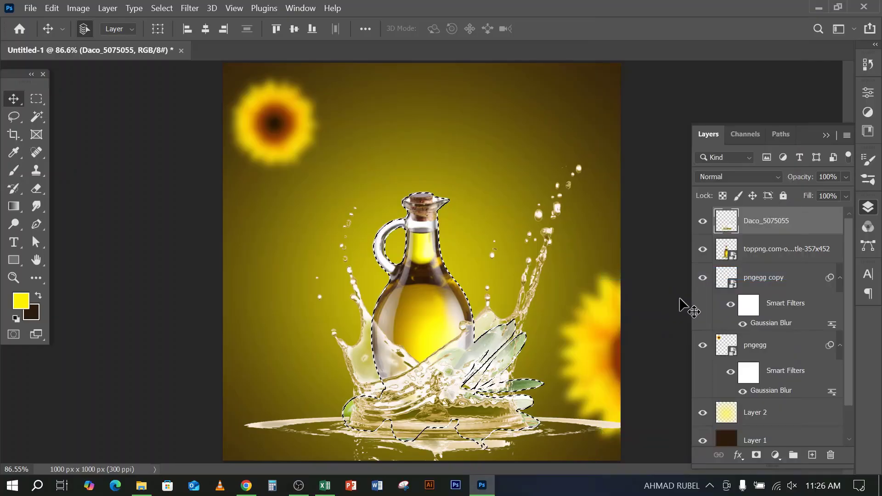
- Erase the splash inside the selection over the bottle, olives and leaves with a 117 px Soft Round eraser at 0% hardness, and deselect
{"action": "scroll", "coordinate": [679, 299], "scroll_direction": "up", "scroll_amount": 3}
{"action": "scroll", "coordinate": [631, 321], "scroll_direction": "down", "scroll_amount": 2}
{"action": "scroll", "coordinate": [367, 205], "scroll_direction": "up", "scroll_amount": 1}
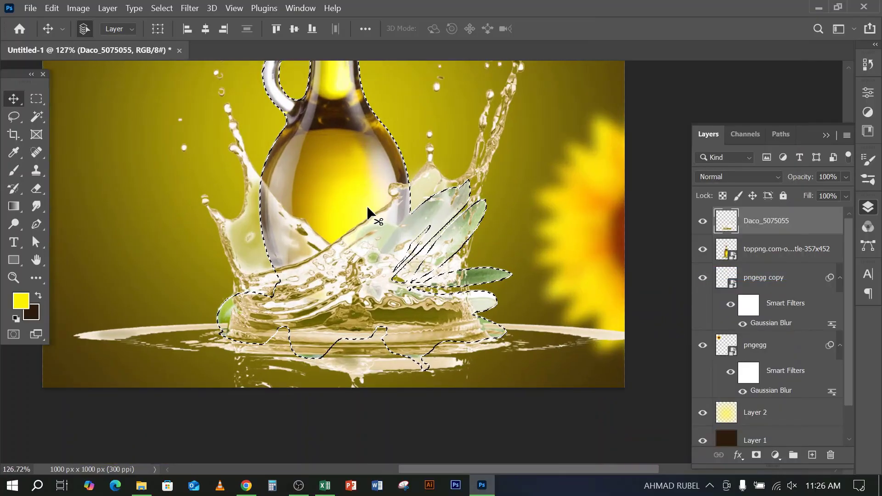
{"action": "left_click_drag", "start_coordinate": [368, 278], "coordinate": [446, 290]}
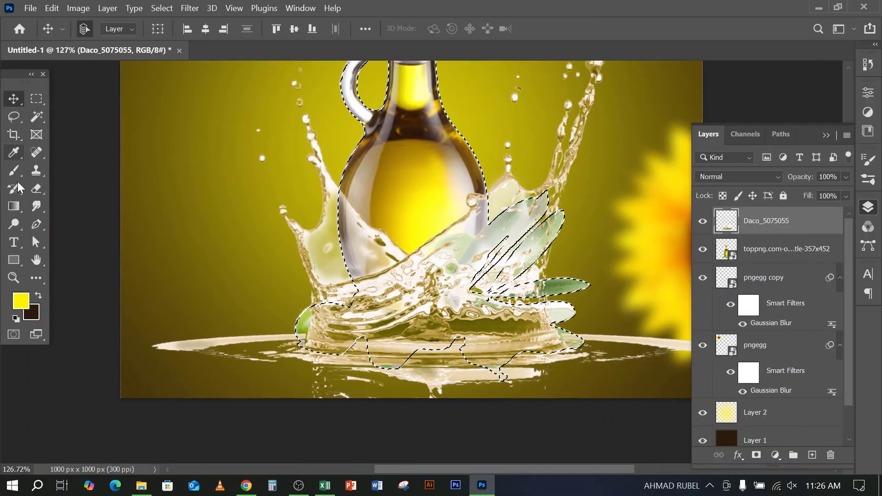
{"action": "left_click", "coordinate": [36, 187]}
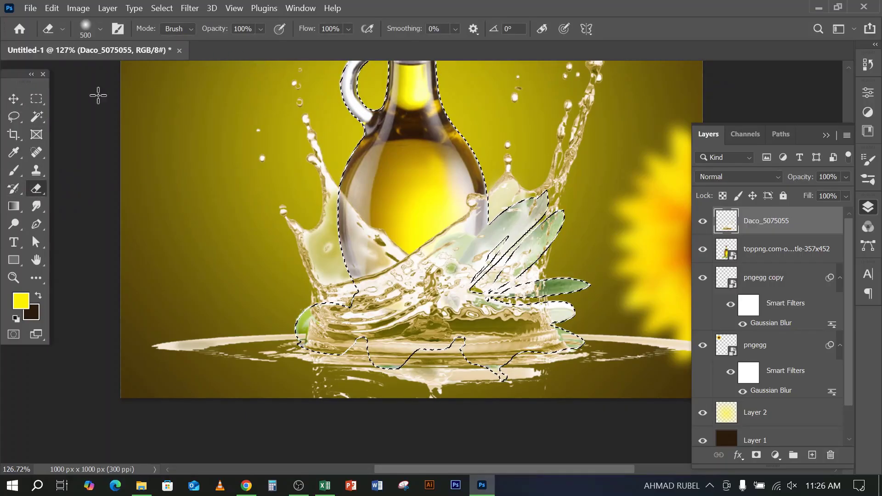
{"action": "left_click", "coordinate": [100, 27]}
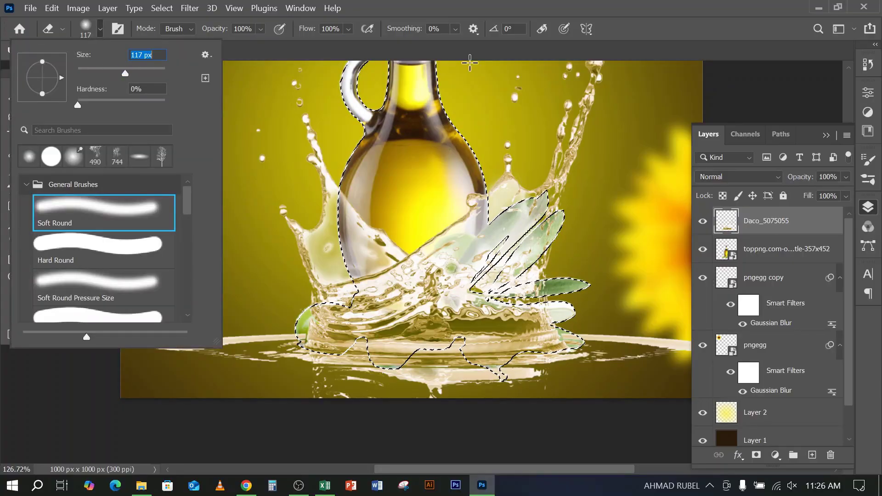
{"action": "left_click", "coordinate": [667, 50]}
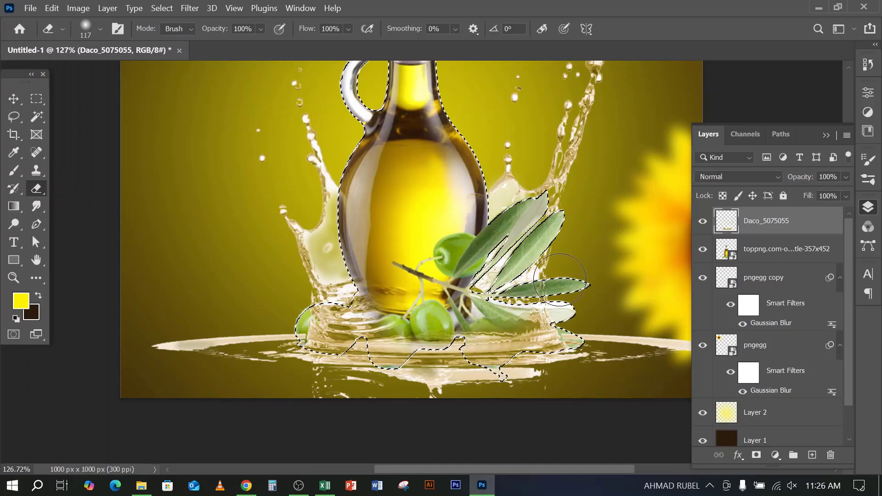
{"action": "mouse_move", "coordinate": [470, 303]}
{"action": "left_mouse_down"}
{"action": "mouse_move", "coordinate": [419, 307]}
{"action": "mouse_move", "coordinate": [398, 296]}
{"action": "mouse_move", "coordinate": [368, 320]}
{"action": "mouse_move", "coordinate": [314, 338]}
{"action": "mouse_move", "coordinate": [370, 327]}
{"action": "mouse_move", "coordinate": [323, 357]}
{"action": "mouse_move", "coordinate": [263, 359]}
{"action": "mouse_move", "coordinate": [476, 310]}
{"action": "mouse_move", "coordinate": [462, 367]}
{"action": "mouse_move", "coordinate": [568, 331]}
{"action": "left_mouse_up"}
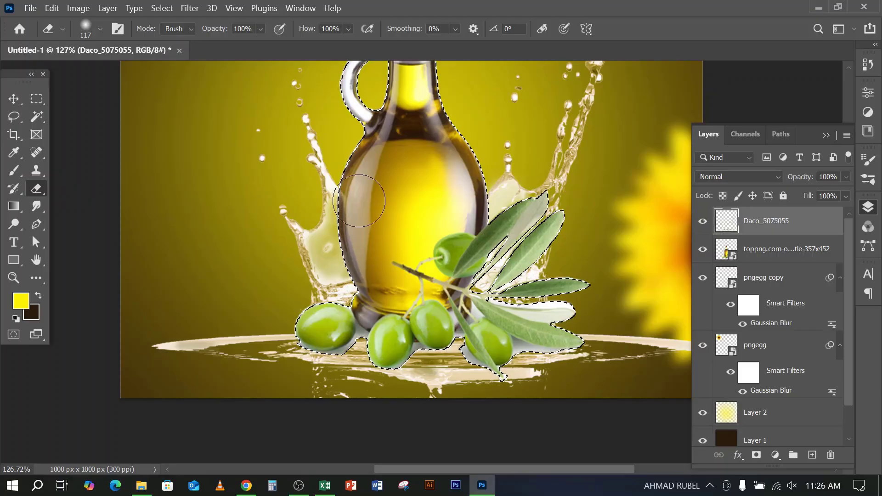
{"action": "key", "text": "ctrl+d"}
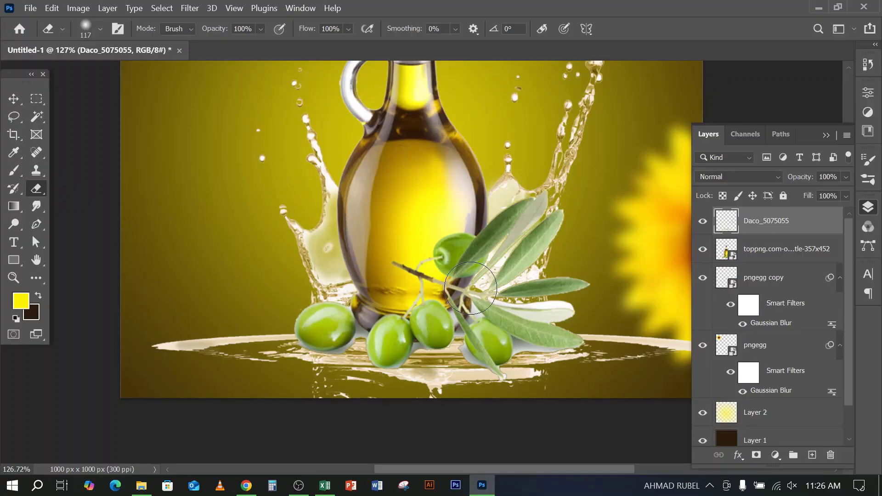
{"action": "scroll", "coordinate": [471, 280], "scroll_direction": "down", "scroll_amount": 2}
{"action": "scroll", "coordinate": [471, 280], "scroll_direction": "down", "scroll_amount": 1}
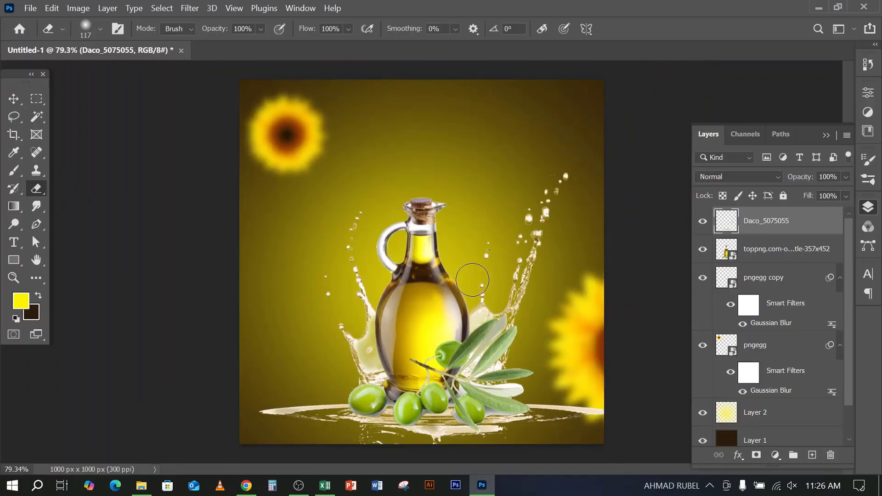
{"action": "left_click", "coordinate": [12, 99]}
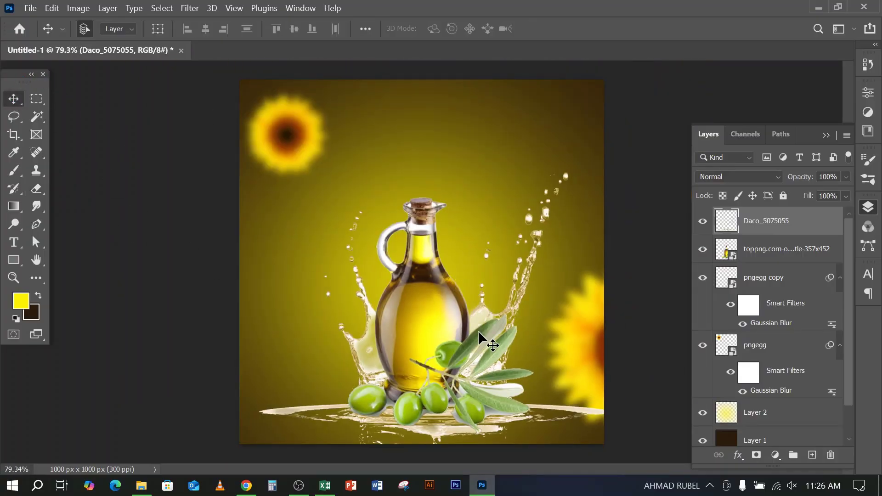
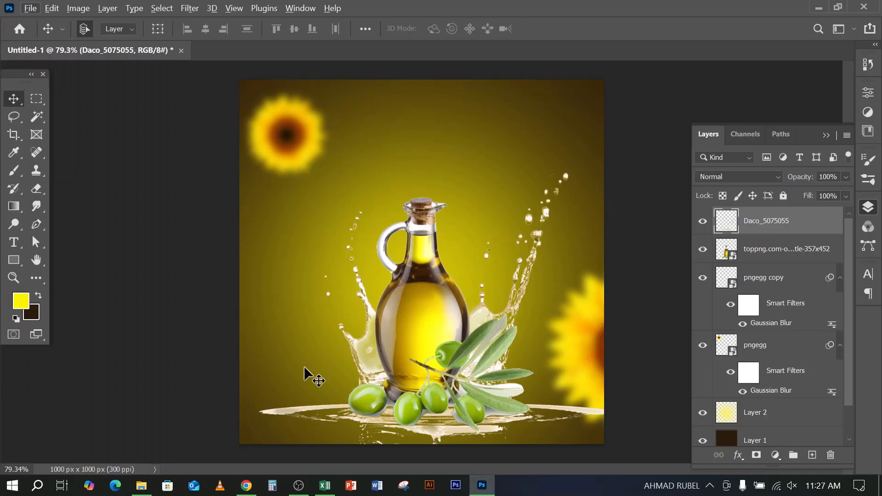
- Switch to Chrome and examine the headline lettering on the Behance sunflower oil banner used as reference
{"action": "left_click", "coordinate": [250, 487]}
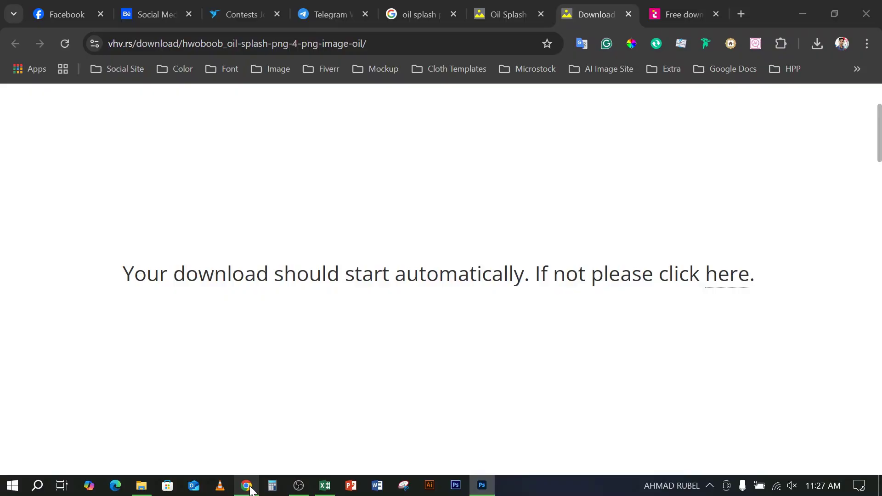
{"action": "left_click", "coordinate": [160, 11]}
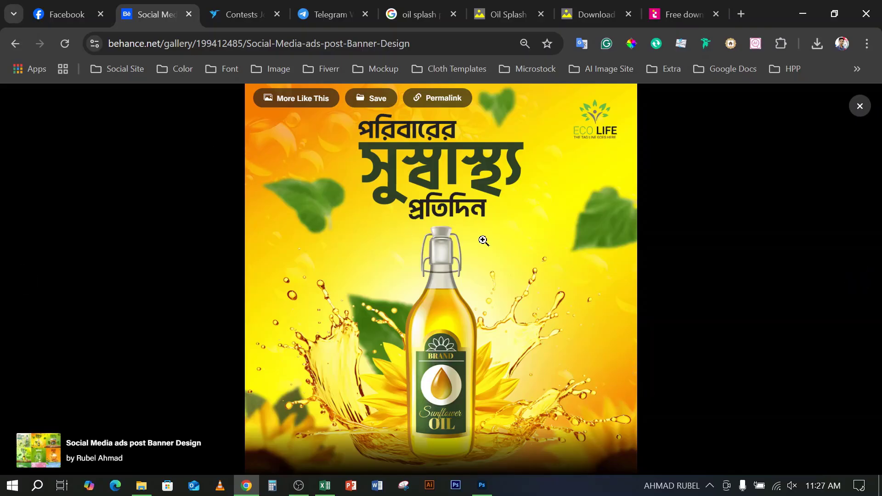
{"action": "left_click", "coordinate": [790, 13]}
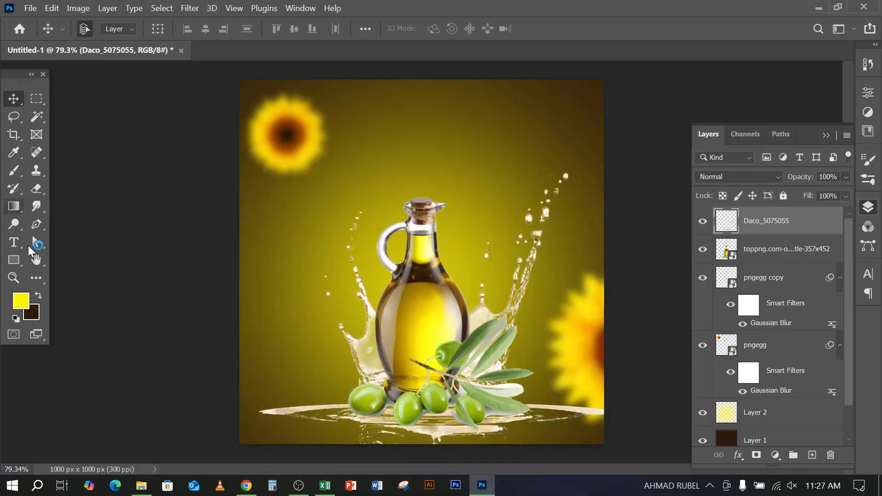
{"action": "left_click", "coordinate": [247, 486]}
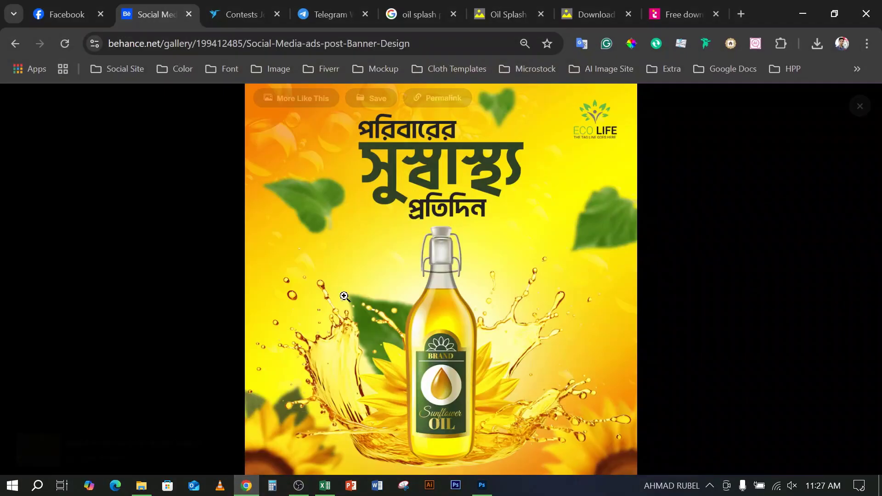
- Search Google for "bangla free font" in a new tab and open the Lipighor and fontlipi.com results in separate tabs
{"action": "left_click", "coordinate": [743, 10]}
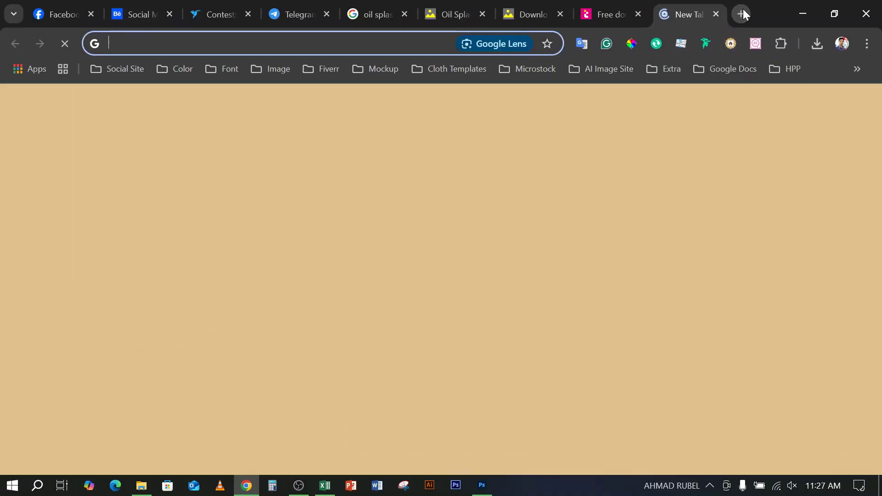
{"action": "type", "text": "bangla free"}
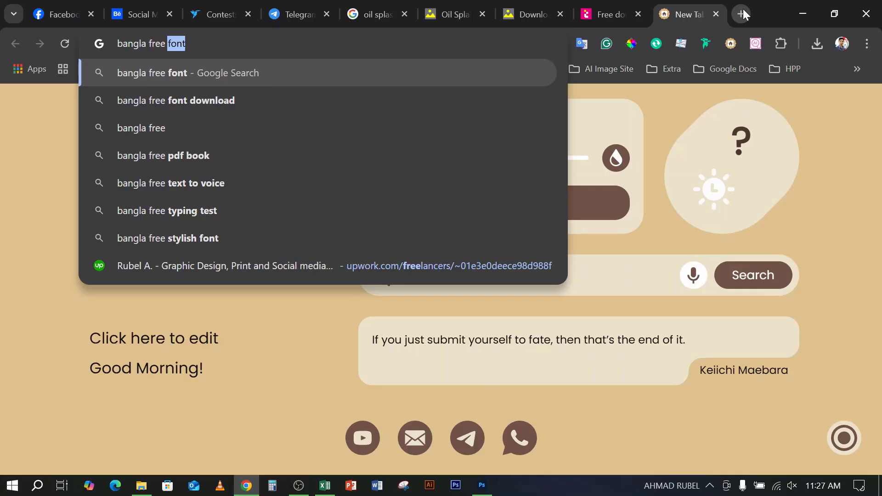
{"action": "key", "text": "Return"}
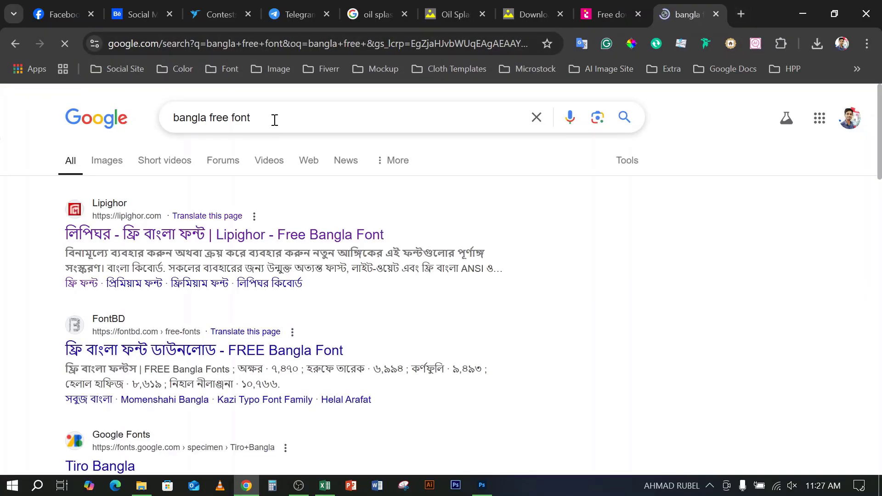
{"action": "scroll", "coordinate": [164, 173], "scroll_direction": "down", "scroll_amount": 1}
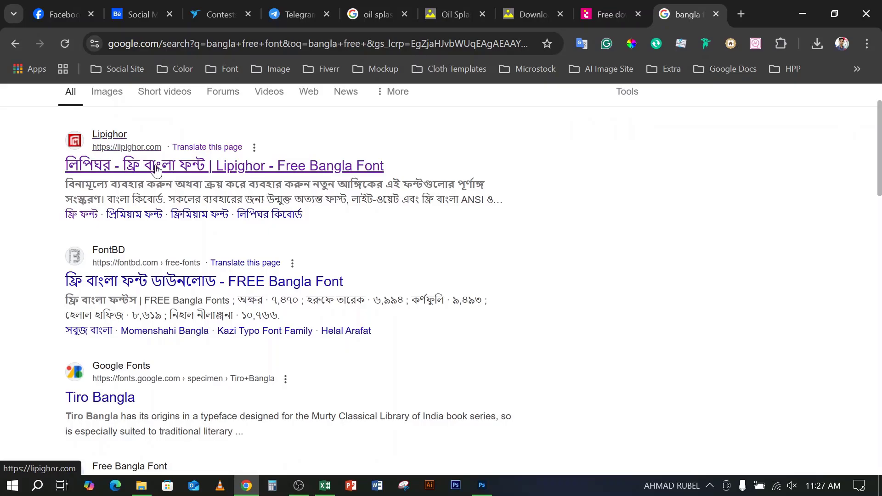
{"action": "middle_click", "coordinate": [156, 169]}
{"action": "scroll", "coordinate": [161, 174], "scroll_direction": "down", "scroll_amount": 5}
{"action": "scroll", "coordinate": [163, 178], "scroll_direction": "down", "scroll_amount": 7}
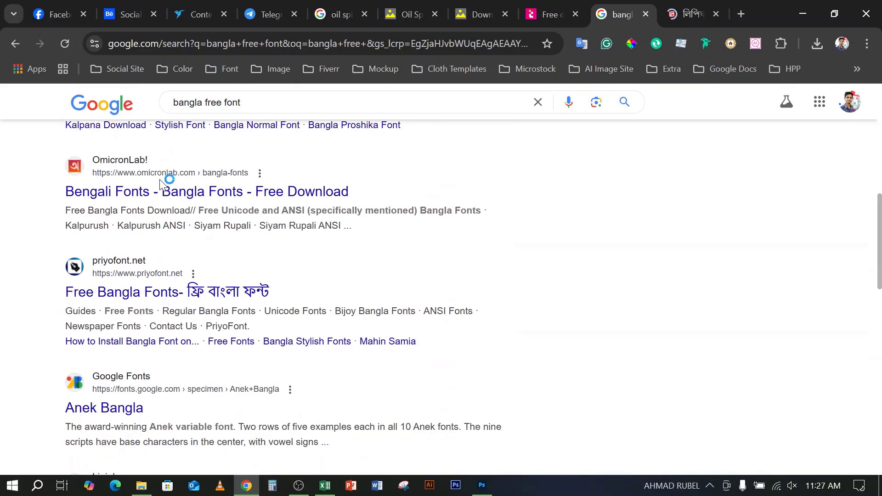
{"action": "scroll", "coordinate": [161, 179], "scroll_direction": "down", "scroll_amount": 4}
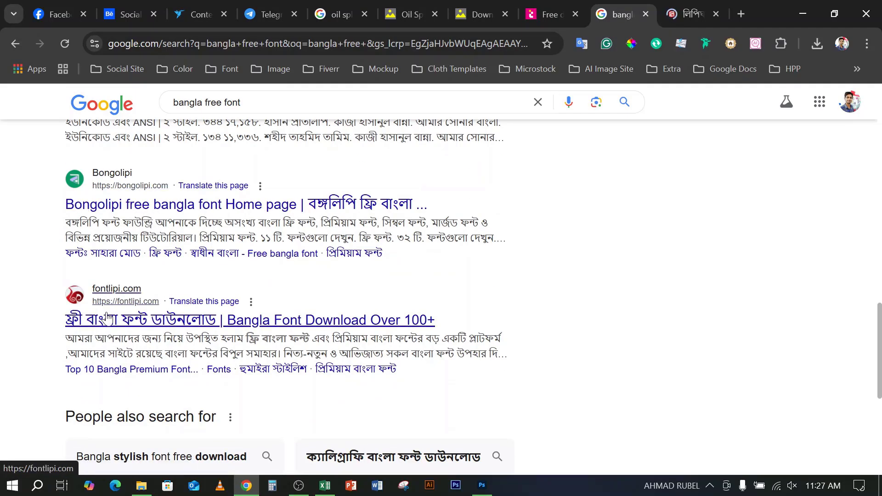
{"action": "middle_click", "coordinate": [107, 317]}
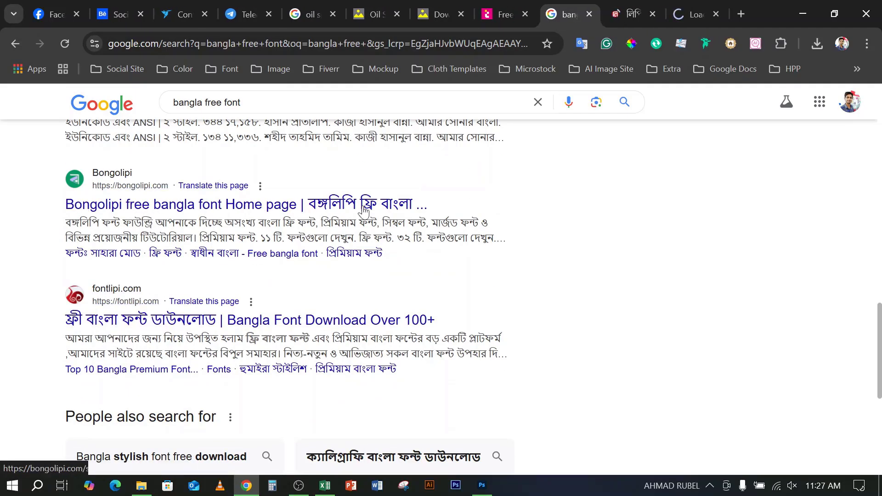
- Dismiss the pop-up on the Lipighor site and look through the fonts featured on its home page
{"action": "left_click", "coordinate": [625, 14]}
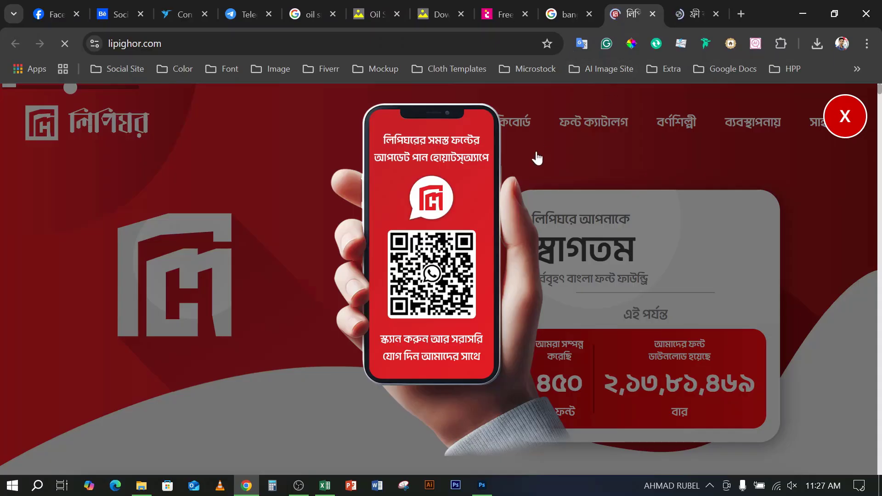
{"action": "scroll", "coordinate": [537, 151], "scroll_direction": "down", "scroll_amount": 4}
{"action": "left_click", "coordinate": [844, 116]}
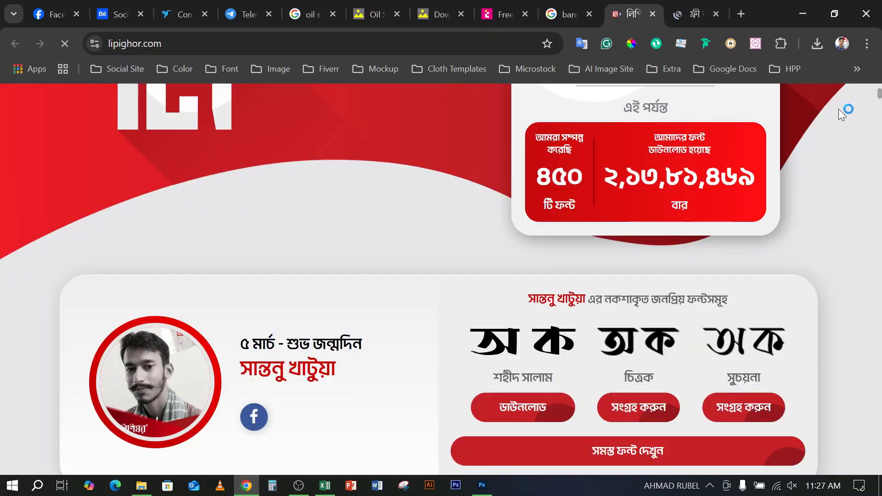
{"action": "left_click", "coordinate": [298, 488]}
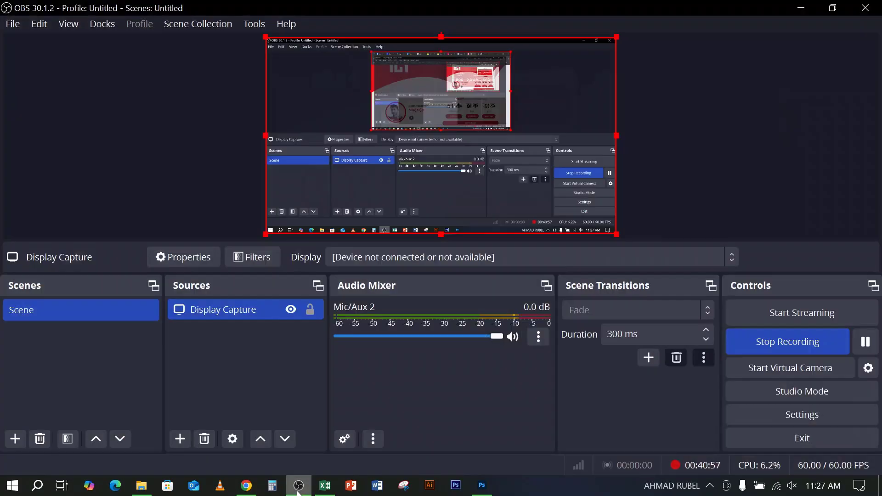
{"action": "left_click", "coordinate": [298, 490]}
{"action": "scroll", "coordinate": [425, 284], "scroll_direction": "down", "scroll_amount": 8}
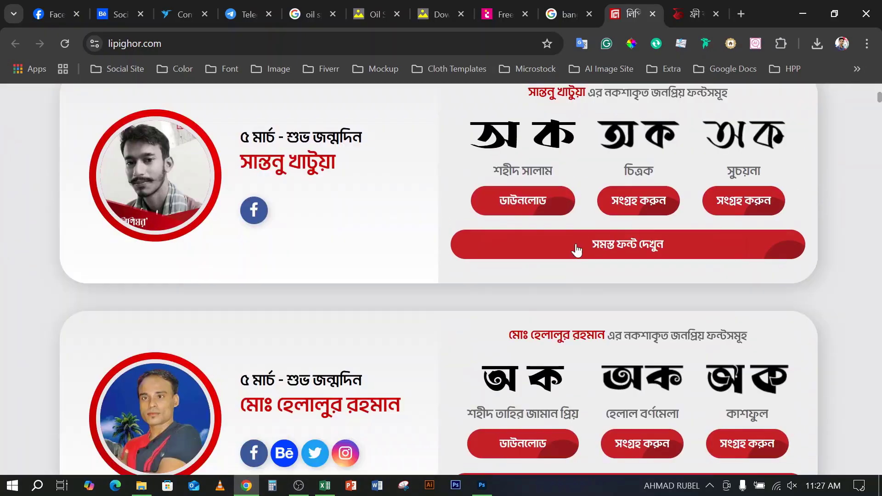
- Go to the fontlipi.com site and open its free font collection, closing the advertisement
{"action": "left_click", "coordinate": [692, 6]}
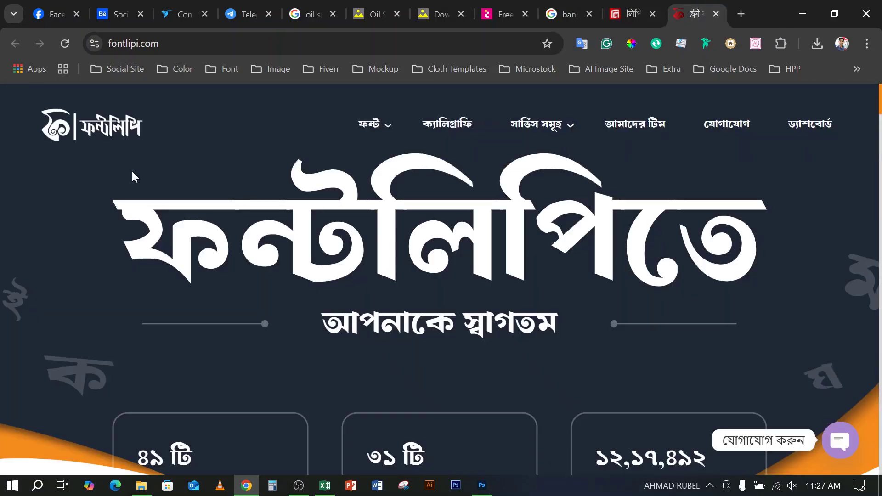
{"action": "scroll", "coordinate": [408, 210], "scroll_direction": "down", "scroll_amount": 10}
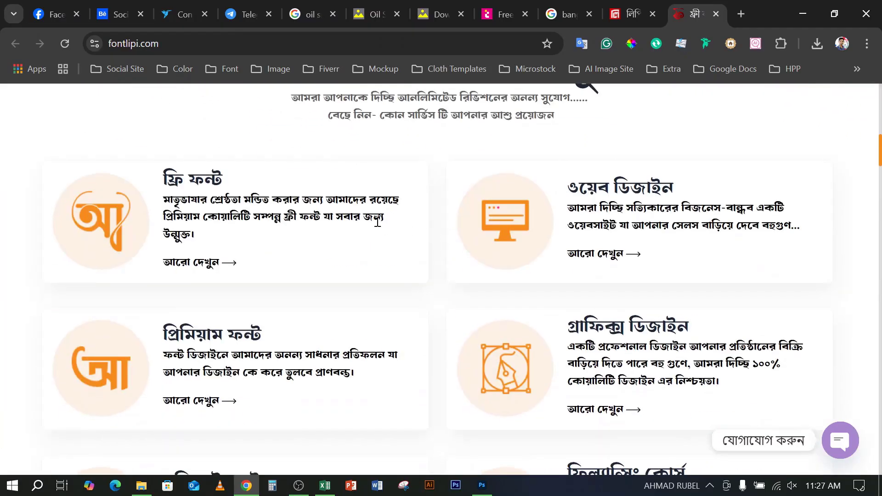
{"action": "left_click", "coordinate": [202, 268]}
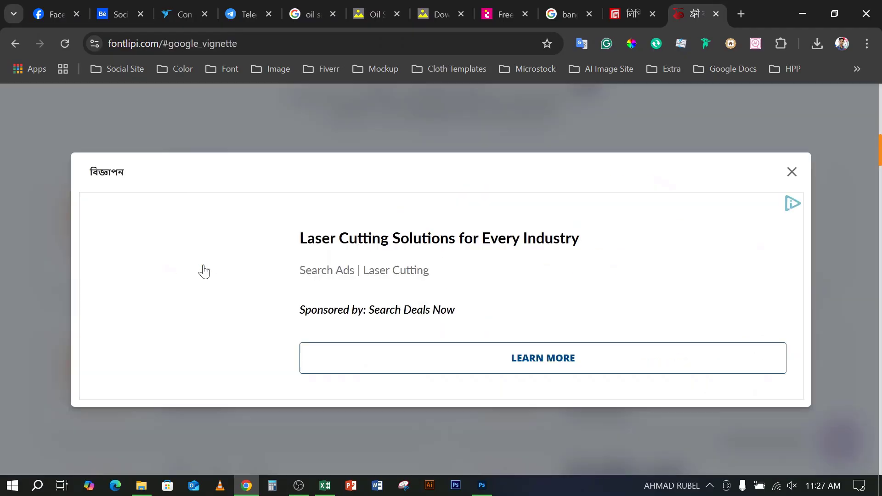
{"action": "left_click", "coordinate": [792, 172]}
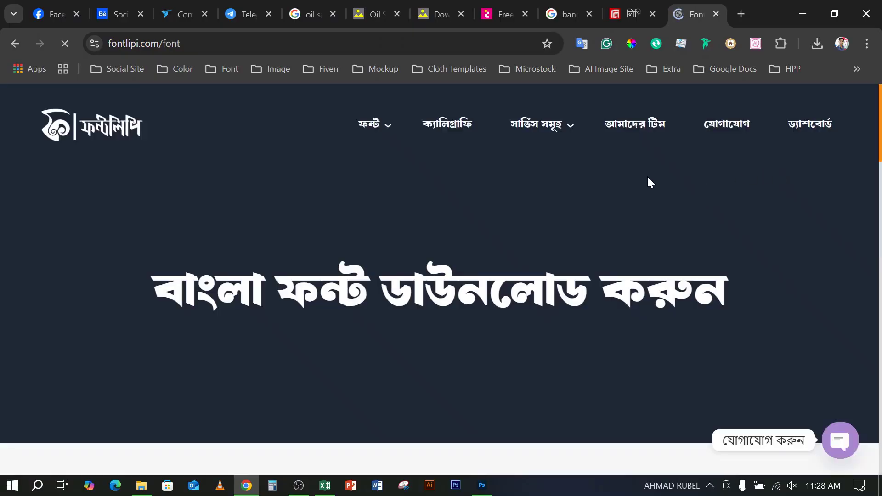
- Examine the free Bangla font samples on fontlipi.com for a bold style suited to the headline
{"action": "scroll", "coordinate": [443, 238], "scroll_direction": "down", "scroll_amount": 10}
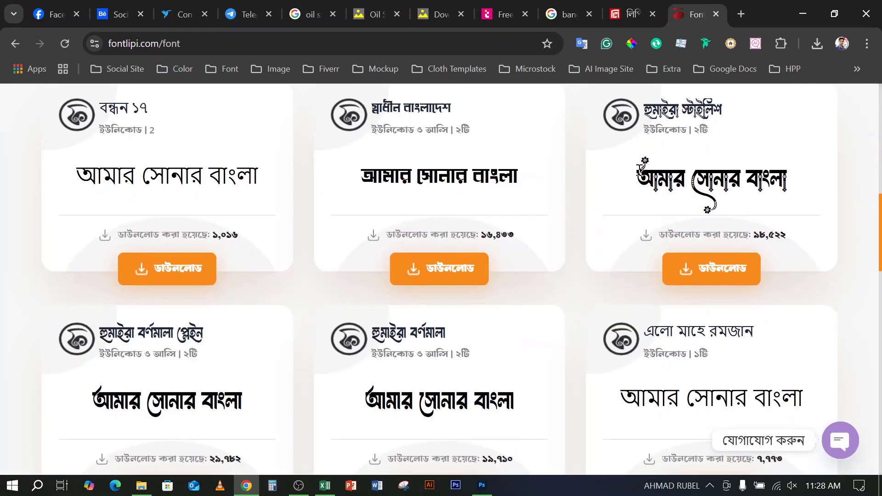
{"action": "scroll", "coordinate": [638, 232], "scroll_direction": "down", "scroll_amount": 9}
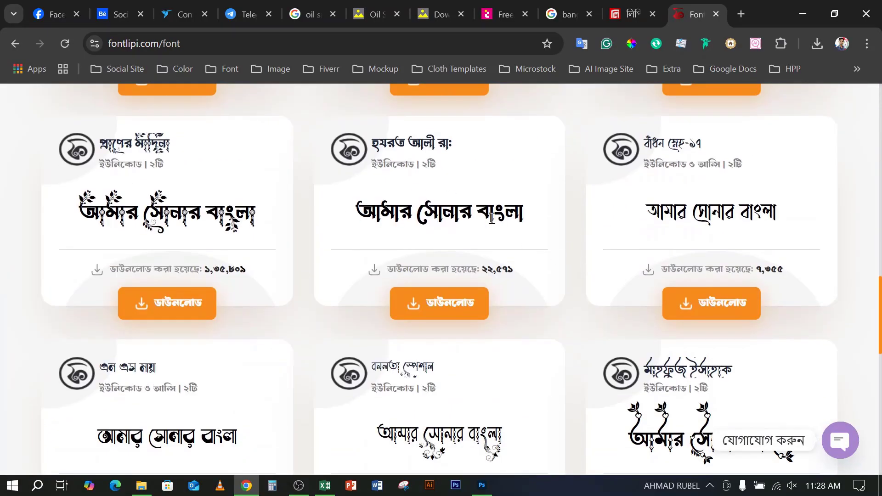
{"action": "scroll", "coordinate": [678, 220], "scroll_direction": "down", "scroll_amount": 3}
{"action": "scroll", "coordinate": [445, 275], "scroll_direction": "down", "scroll_amount": 6}
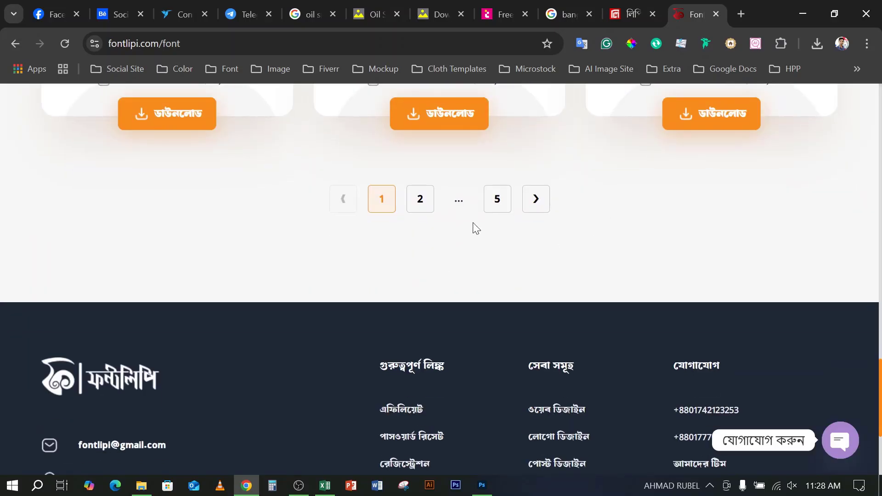
{"action": "scroll", "coordinate": [474, 229], "scroll_direction": "up", "scroll_amount": 6}
{"action": "scroll", "coordinate": [455, 223], "scroll_direction": "up", "scroll_amount": 3}
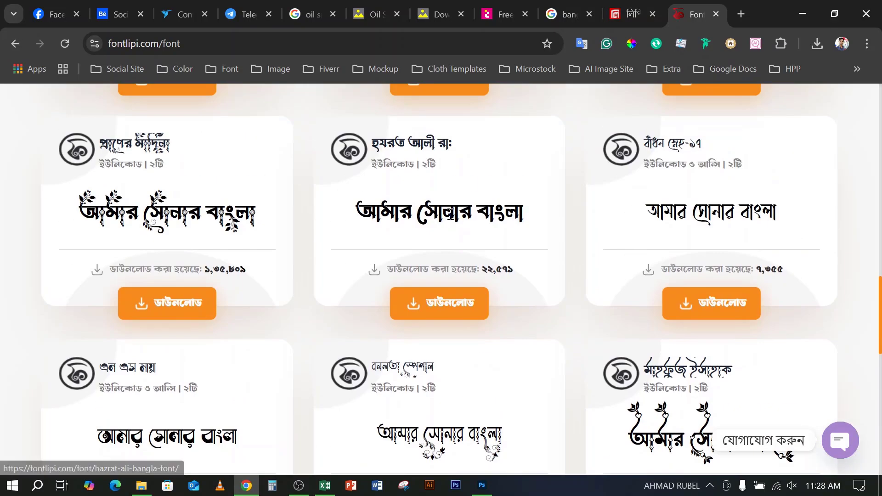
{"action": "scroll", "coordinate": [450, 213], "scroll_direction": "up", "scroll_amount": 1}
{"action": "scroll", "coordinate": [449, 212], "scroll_direction": "up", "scroll_amount": 3}
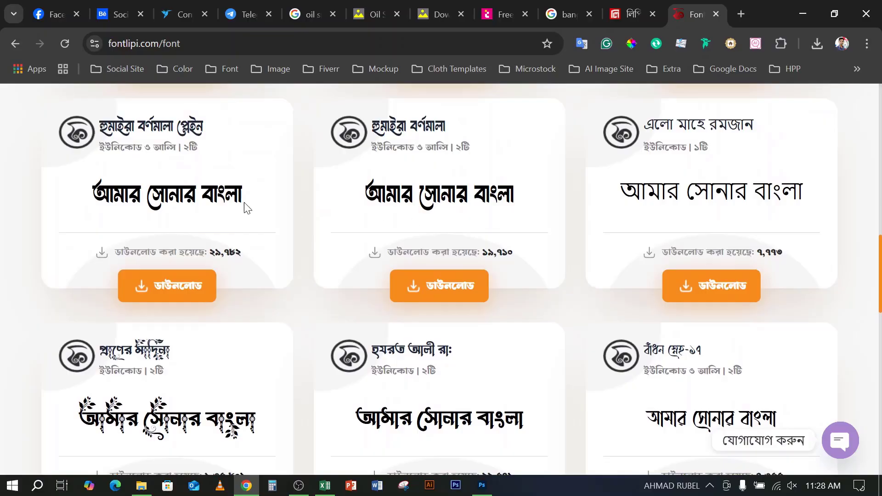
{"action": "scroll", "coordinate": [459, 236], "scroll_direction": "down", "scroll_amount": 2}
{"action": "scroll", "coordinate": [301, 205], "scroll_direction": "up", "scroll_amount": 4}
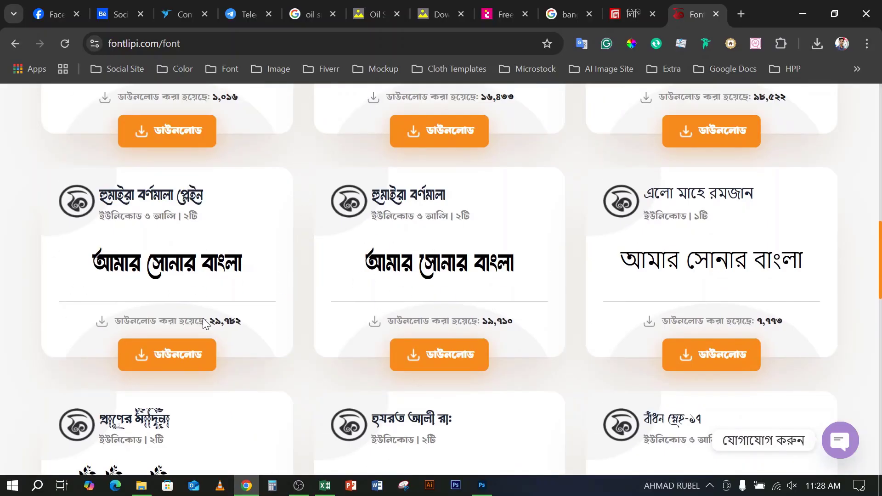
- Open the Humaira Bornomala Plain font page and inspect its sample text
{"action": "left_click", "coordinate": [164, 365]}
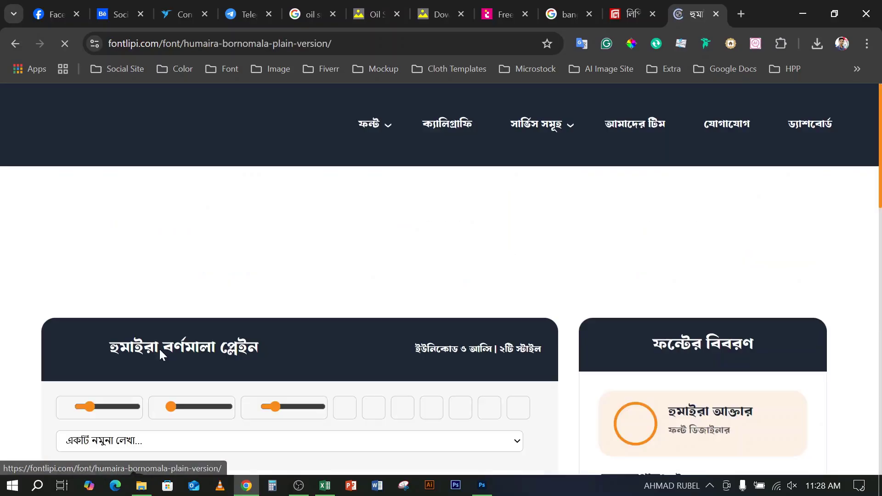
{"action": "scroll", "coordinate": [465, 338], "scroll_direction": "down", "scroll_amount": 8}
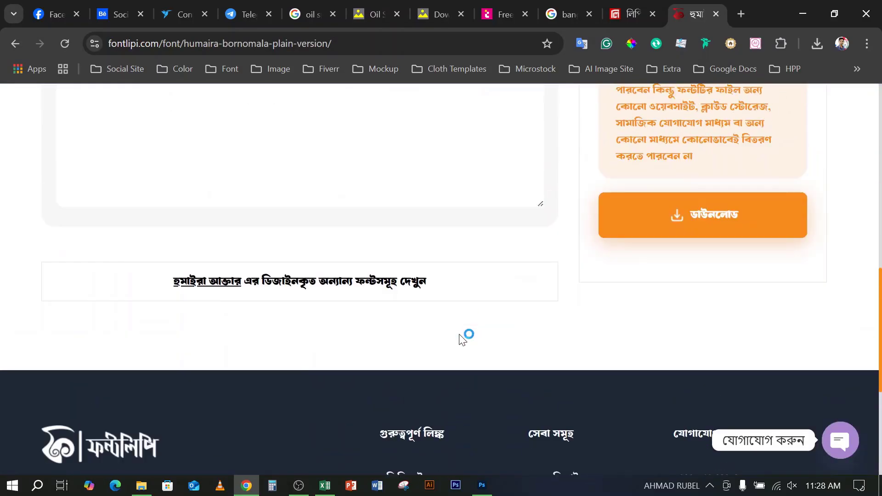
{"action": "scroll", "coordinate": [464, 337], "scroll_direction": "up", "scroll_amount": 5}
{"action": "left_click_drag", "start_coordinate": [350, 187], "coordinate": [273, 191]}
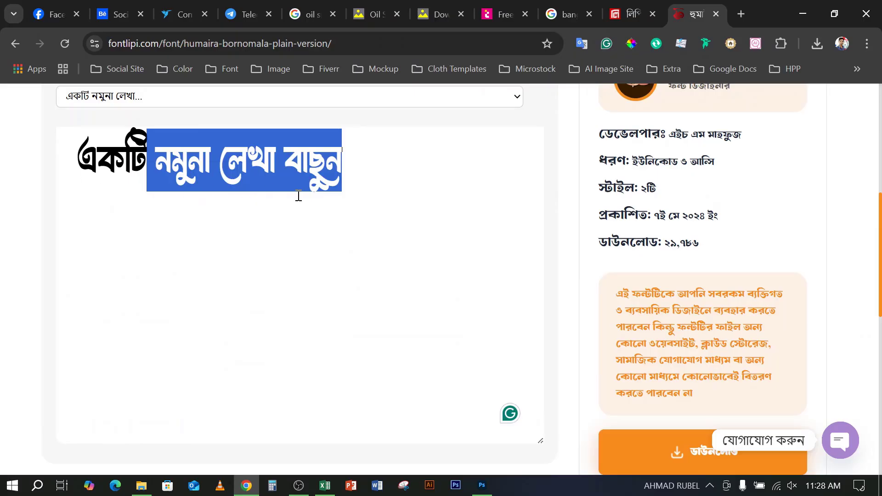
{"action": "left_click", "coordinate": [359, 191]}
- Download the Humaira Bornomala Plain font archive once its download link is ready
{"action": "scroll", "coordinate": [439, 245], "scroll_direction": "down", "scroll_amount": 5}
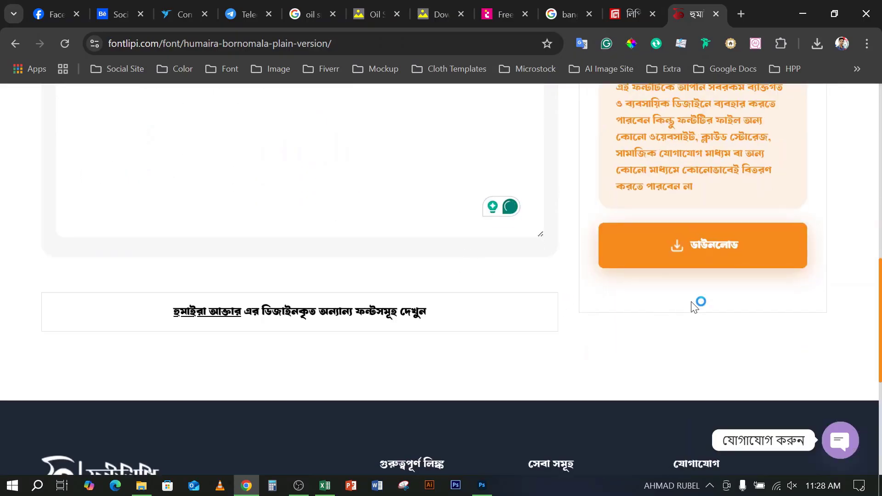
{"action": "left_click", "coordinate": [711, 246]}
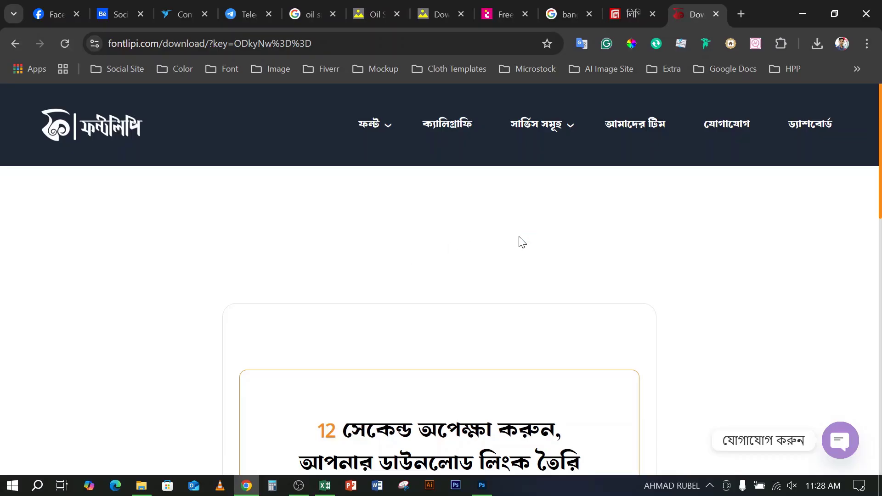
{"action": "scroll", "coordinate": [464, 257], "scroll_direction": "down", "scroll_amount": 8}
{"action": "scroll", "coordinate": [464, 275], "scroll_direction": "up", "scroll_amount": 2}
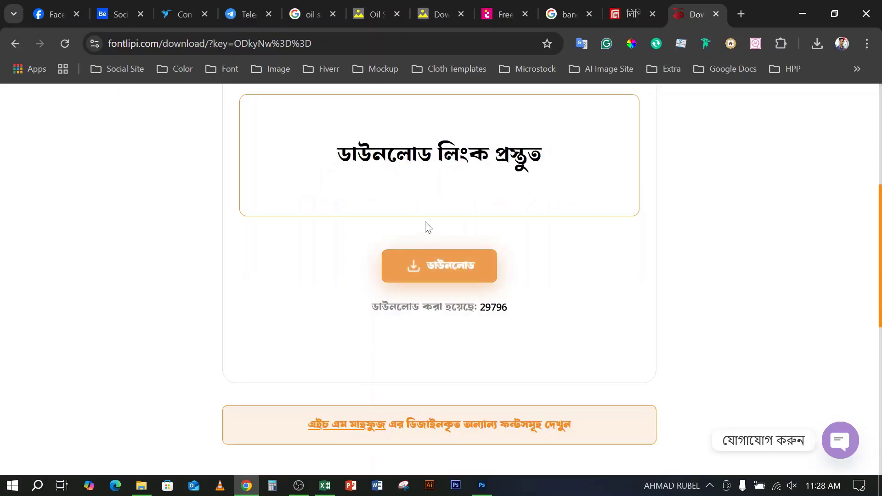
{"action": "left_click", "coordinate": [420, 271]}
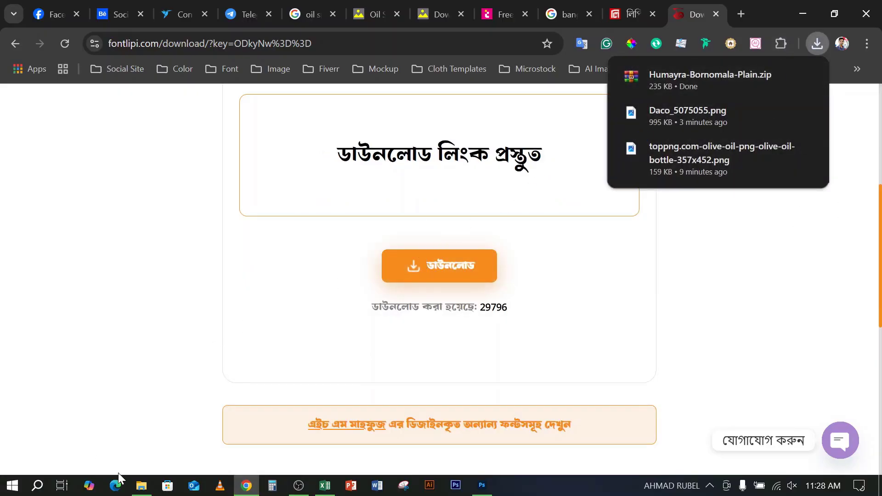
- Switch to File Explorer, extract the Humayra-Bornomala-Plain archive into its own folder in Downloads and open that folder
{"action": "left_click", "coordinate": [141, 485]}
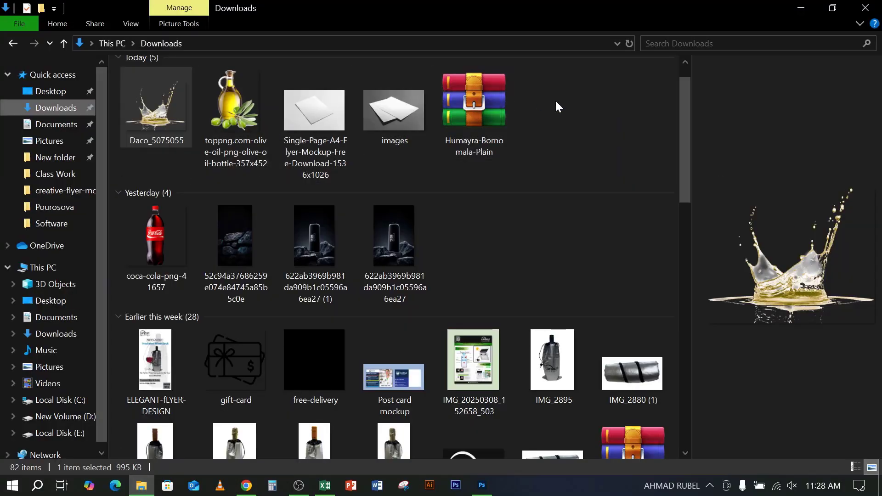
{"action": "right_click", "coordinate": [555, 103]}
{"action": "left_click", "coordinate": [574, 160]}
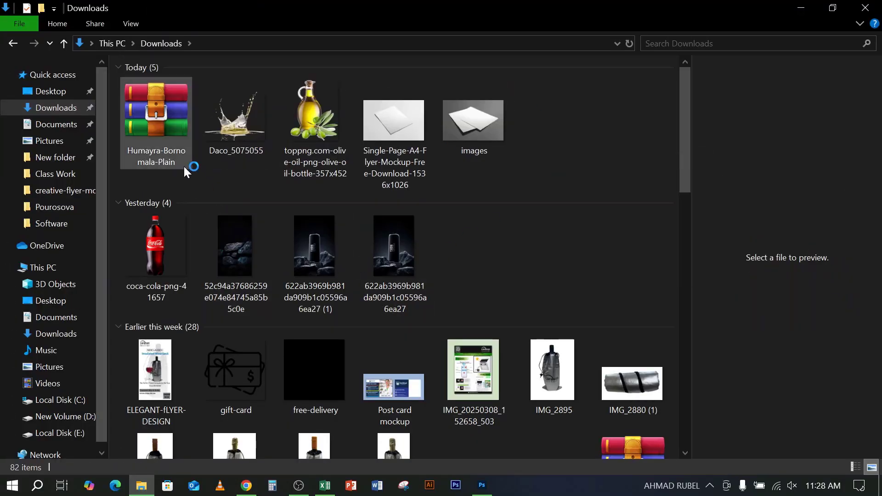
{"action": "left_click", "coordinate": [146, 102]}
{"action": "right_click", "coordinate": [146, 101]}
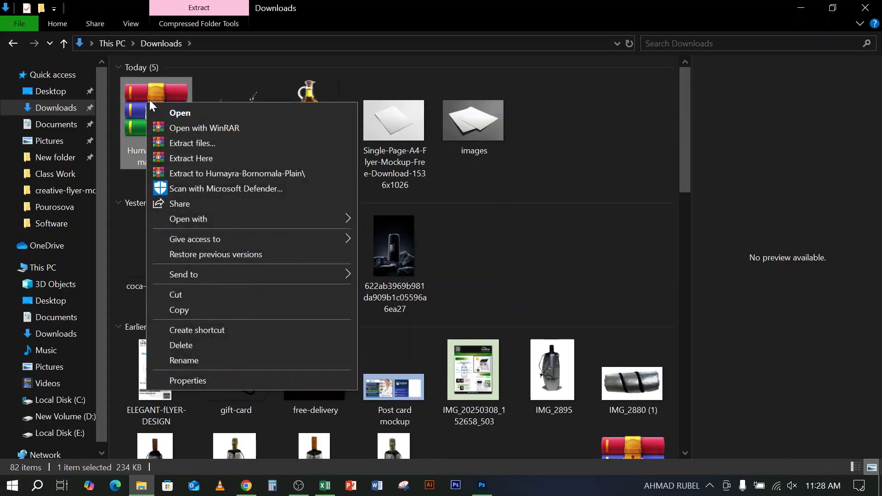
{"action": "left_click", "coordinate": [195, 173]}
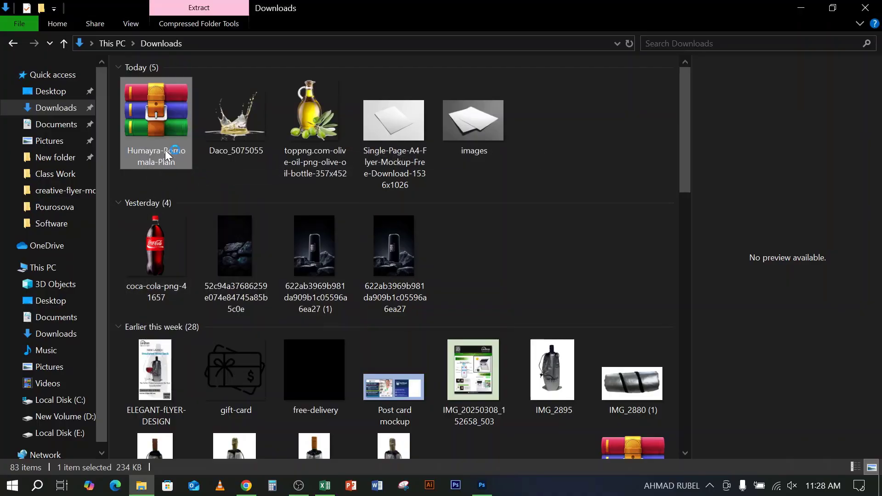
{"action": "double_click", "coordinate": [555, 112]}
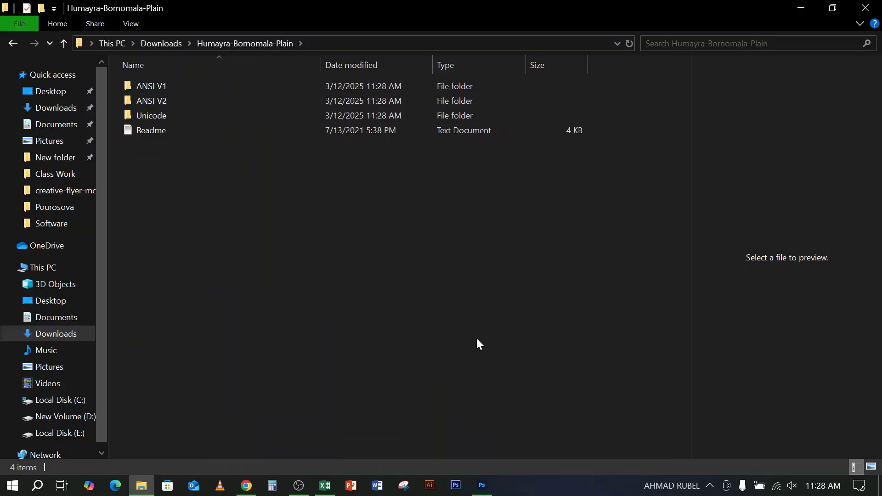
{"action": "left_click", "coordinate": [707, 486]}
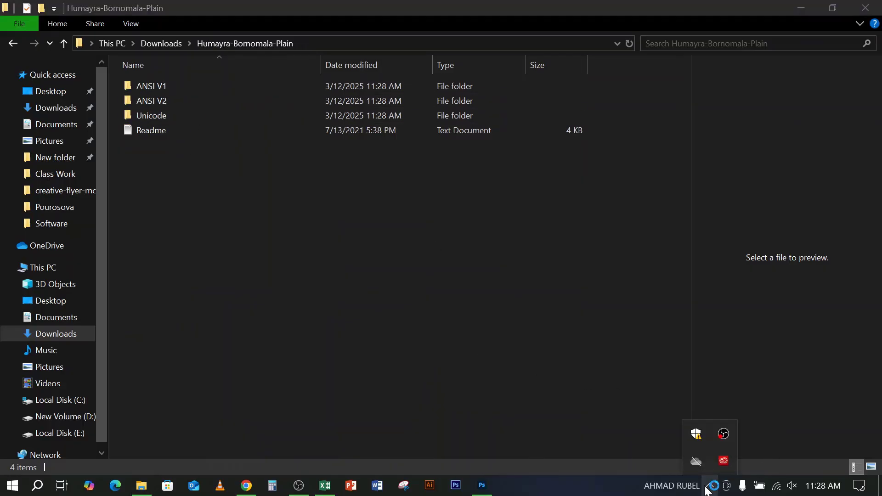
{"action": "left_click", "coordinate": [573, 478]}
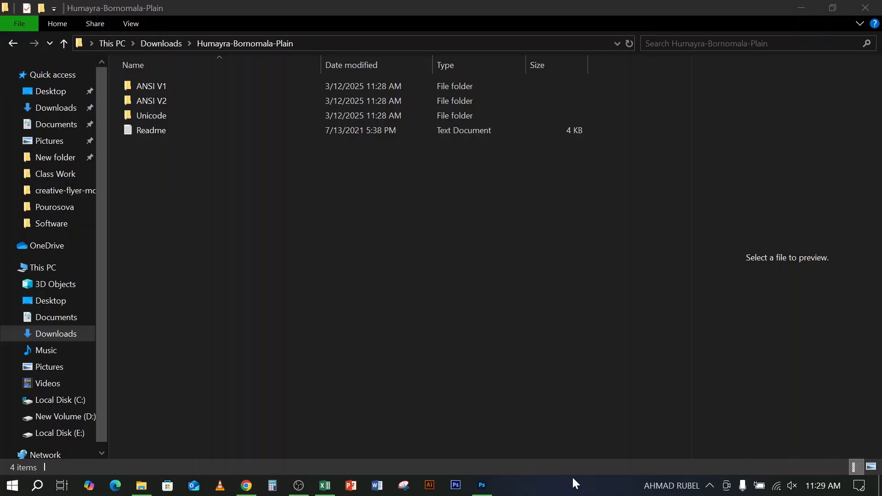
{"action": "left_click", "coordinate": [710, 486]}
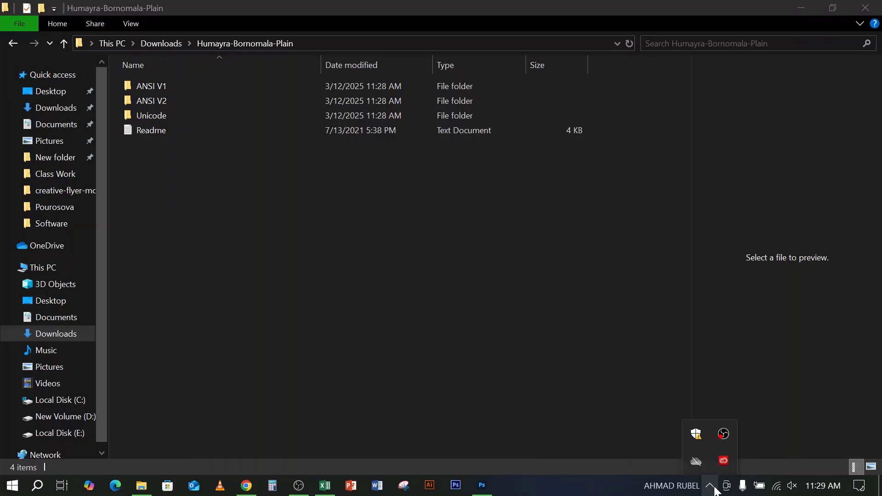
{"action": "left_click", "coordinate": [382, 319]}
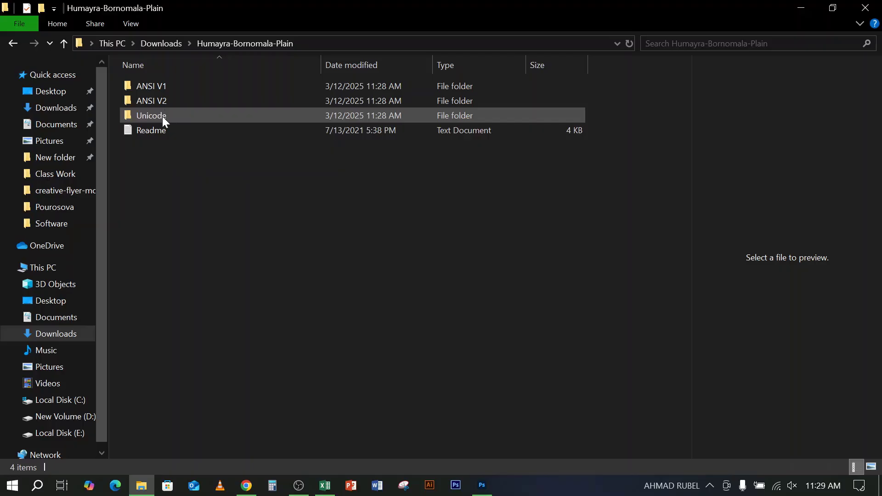
- Install both FL Humayra Bornomala Plain fonts from the ANSI V2 folder for all users
{"action": "double_click", "coordinate": [175, 99]}
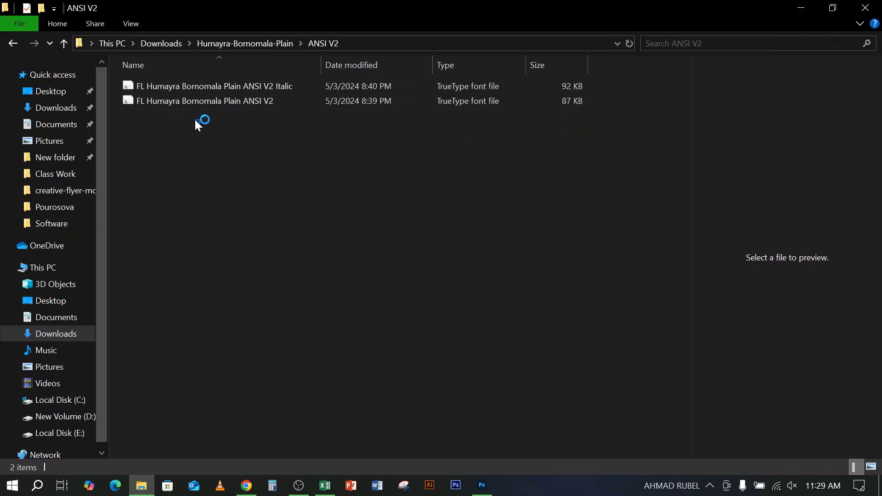
{"action": "left_click_drag", "start_coordinate": [200, 125], "coordinate": [167, 83]}
{"action": "right_click", "coordinate": [166, 83]}
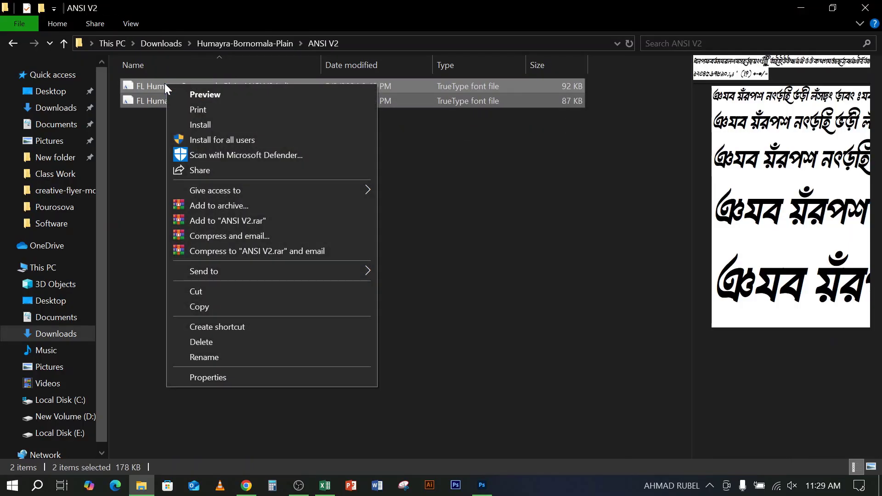
{"action": "left_click", "coordinate": [214, 137]}
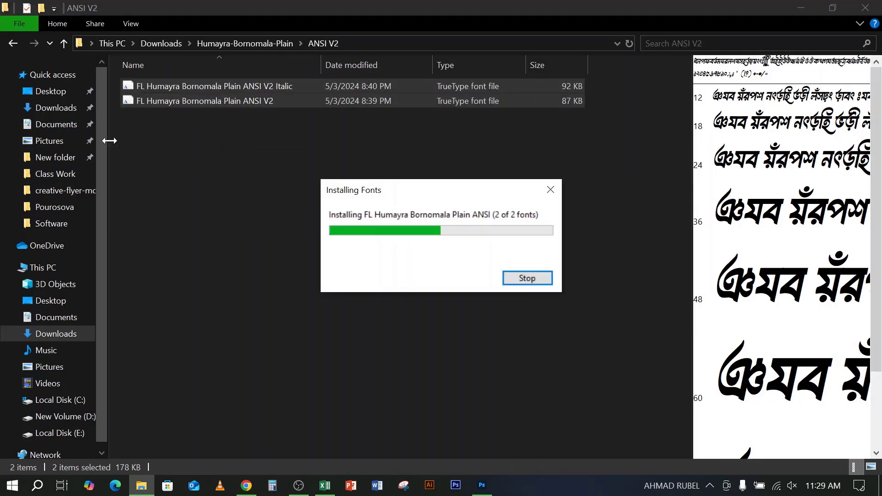
{"action": "left_click", "coordinate": [204, 195]}
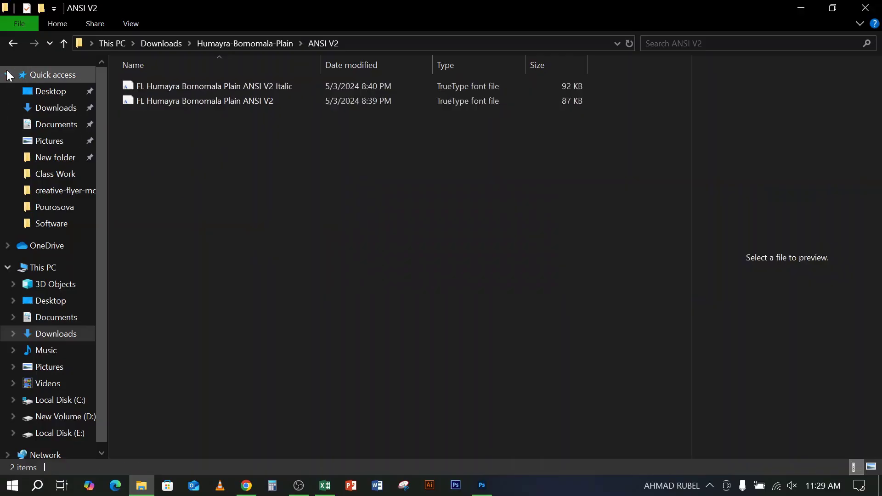
- Open the font package's Unicode folder and look over its font files
{"action": "left_click", "coordinate": [13, 43]}
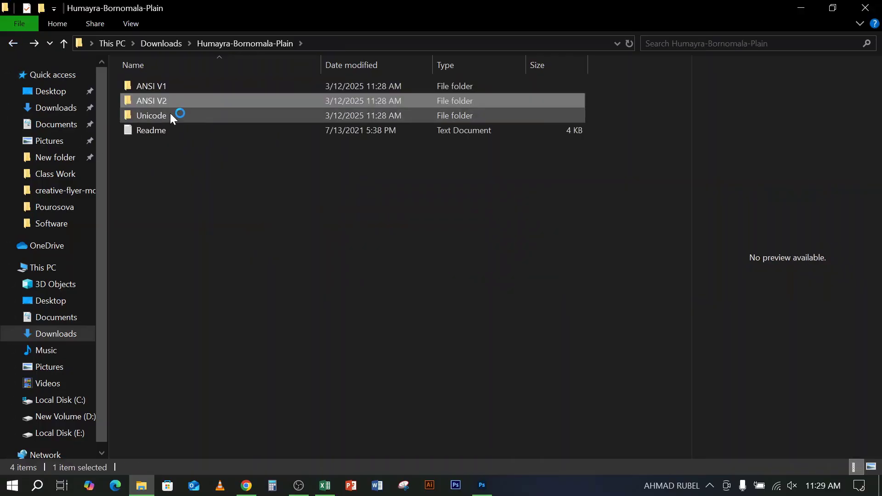
{"action": "mouse_move", "coordinate": [171, 114]}
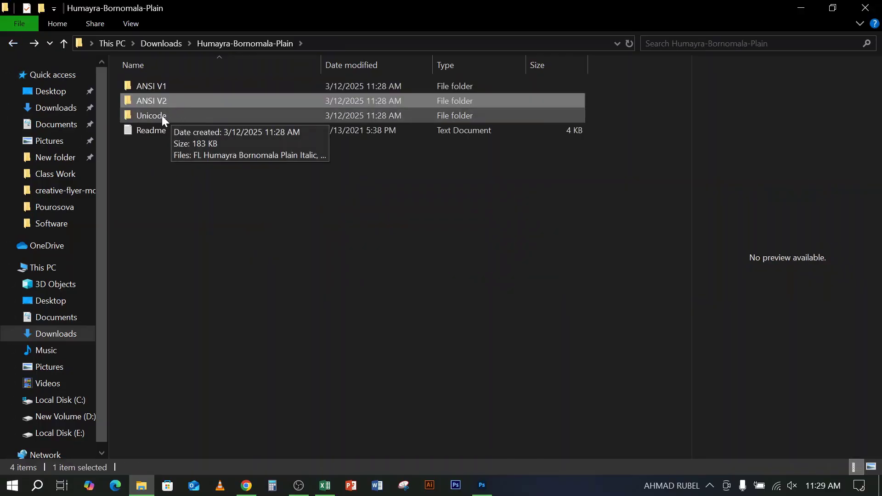
{"action": "double_click", "coordinate": [166, 115]}
{"action": "left_click_drag", "start_coordinate": [219, 153], "coordinate": [161, 90]}
{"action": "left_click", "coordinate": [138, 148]}
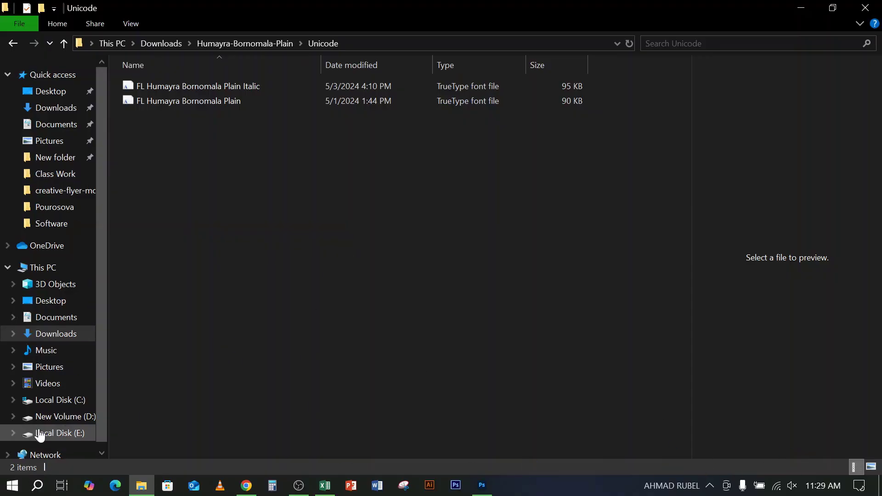
- Return to Photoshop, leaving File Explorer and the browser minimized, and launch the Bijoy Bayanno keyboard program
{"action": "left_click", "coordinate": [802, 7]}
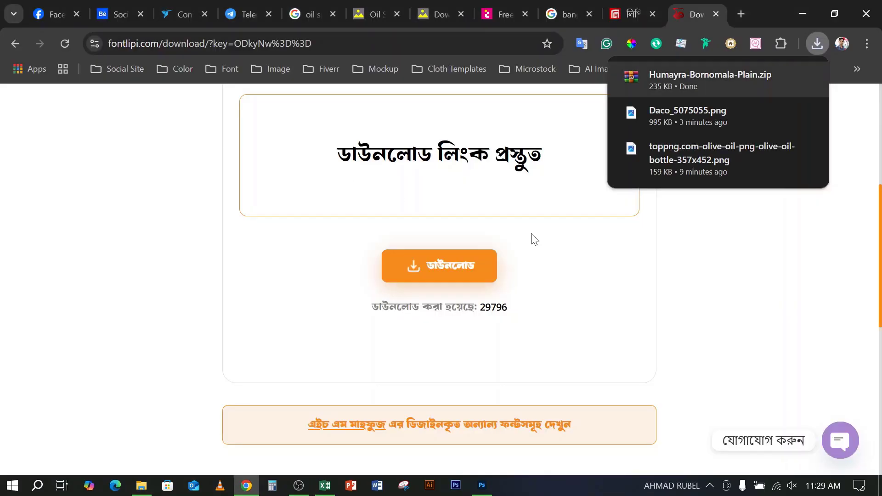
{"action": "left_click", "coordinate": [808, 11]}
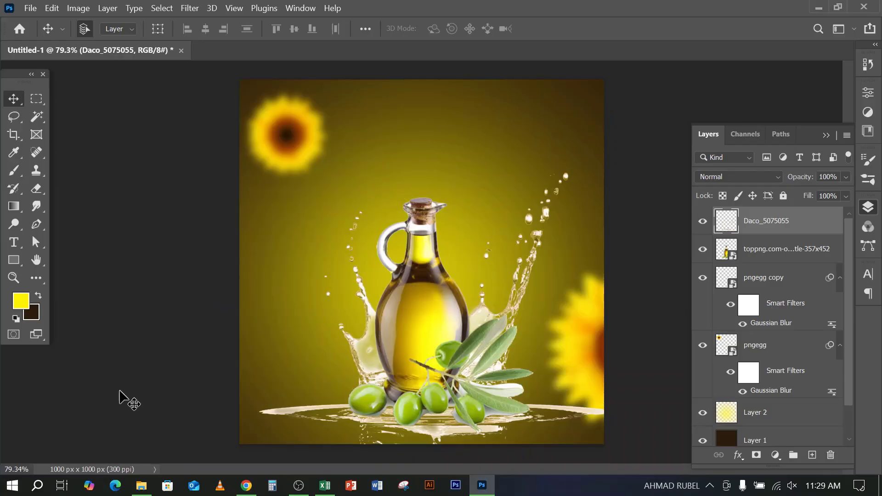
{"action": "left_click", "coordinate": [710, 485]}
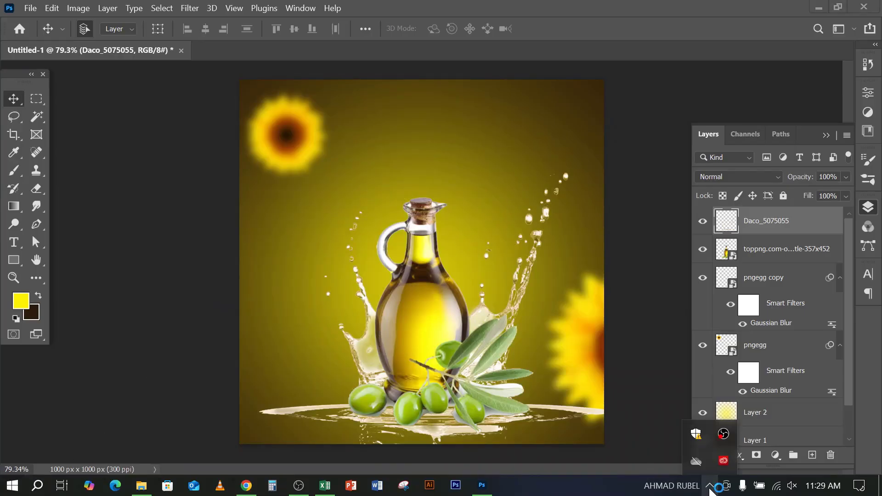
{"action": "left_click", "coordinate": [709, 487]}
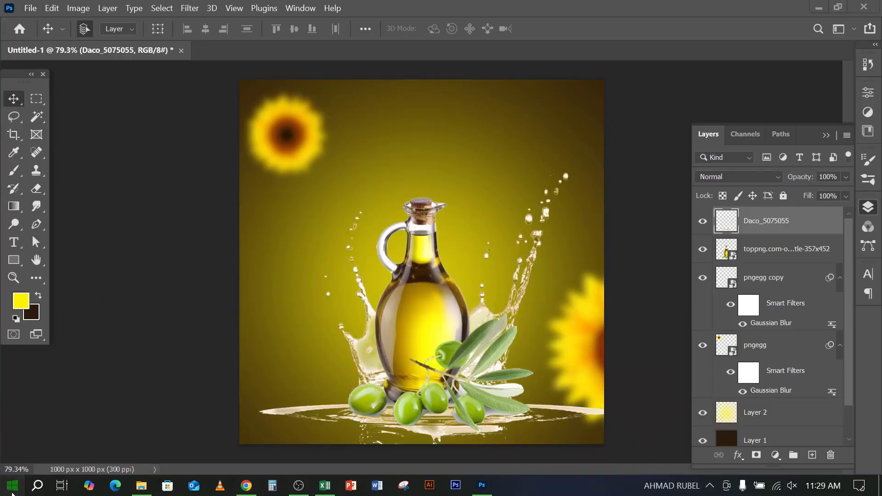
{"action": "key", "text": "super"}
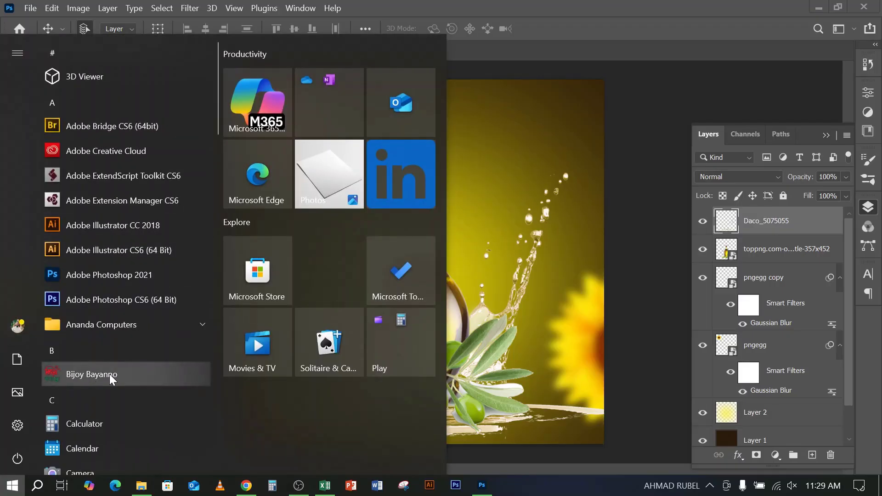
{"action": "left_click", "coordinate": [126, 374]}
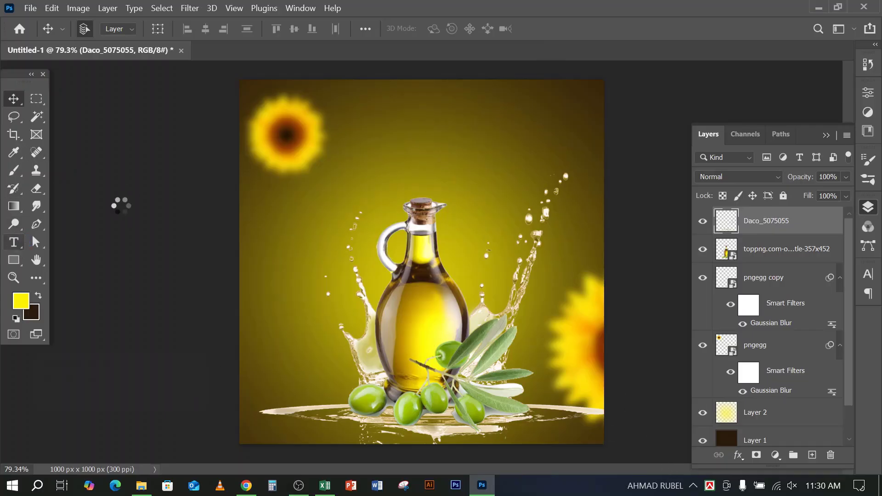
- Add a horizontal text line above the oil bottle and set its font to SutonnyMJ Bold
{"action": "left_click", "coordinate": [13, 242]}
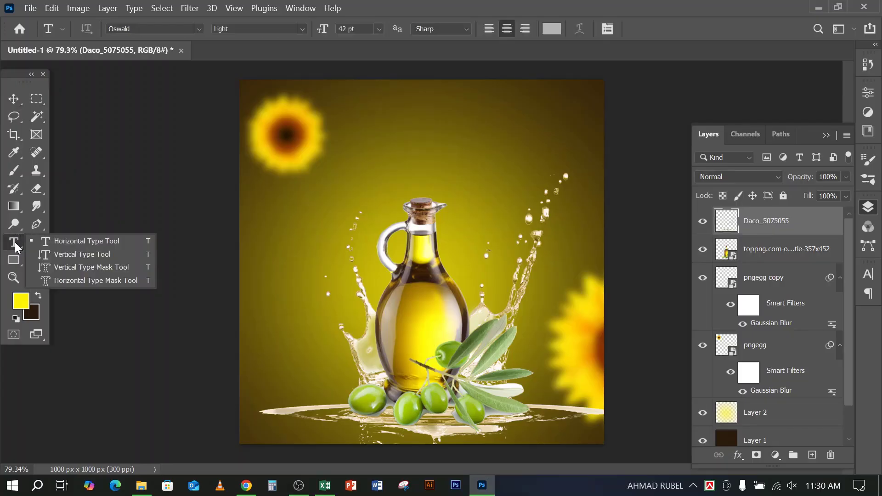
{"action": "left_click", "coordinate": [60, 240]}
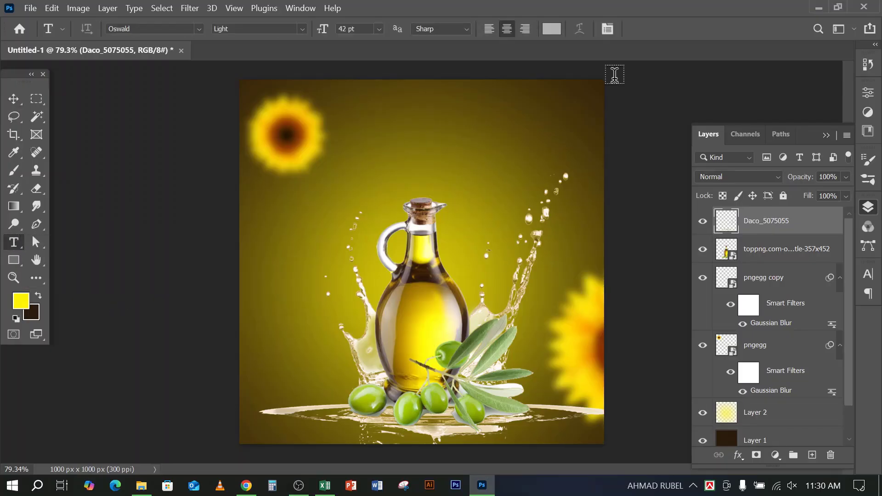
{"action": "left_click", "coordinate": [398, 164]}
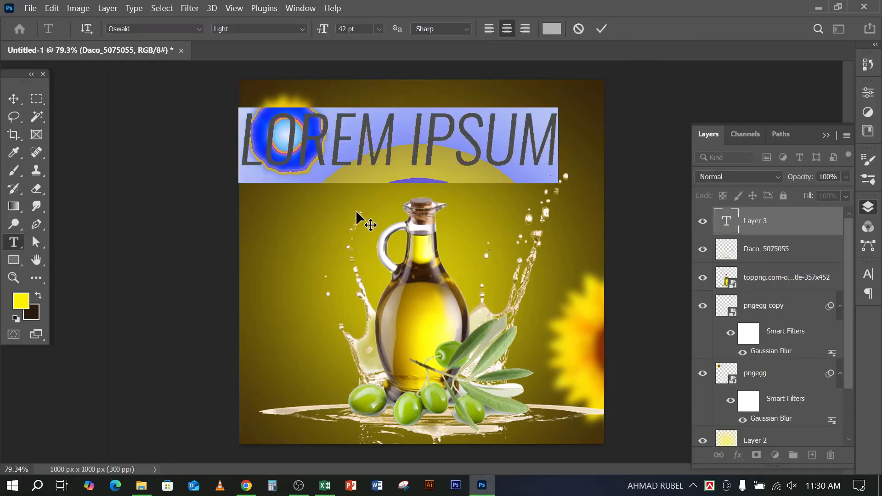
{"action": "left_click", "coordinate": [154, 27]}
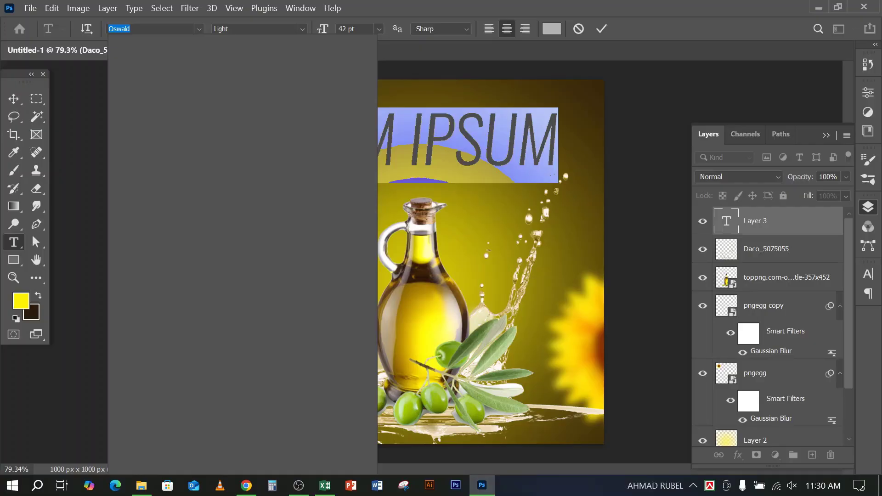
{"action": "type", "text": "sutonny"}
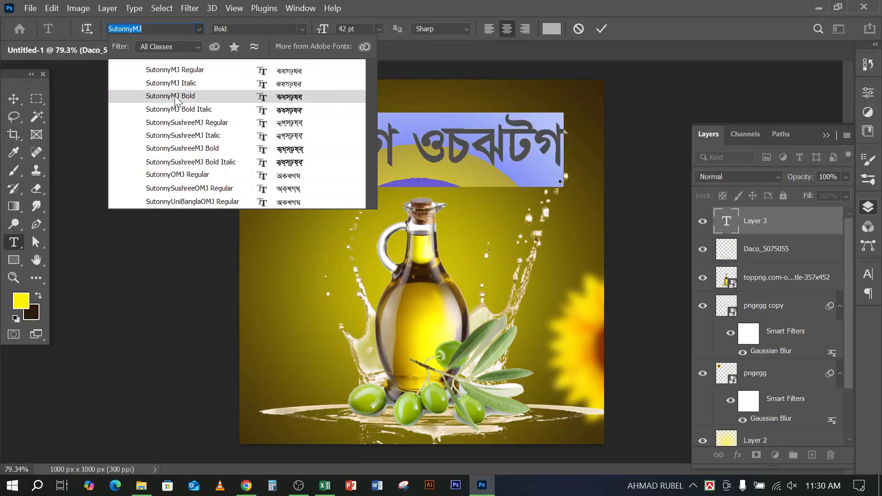
{"action": "left_click", "coordinate": [175, 96]}
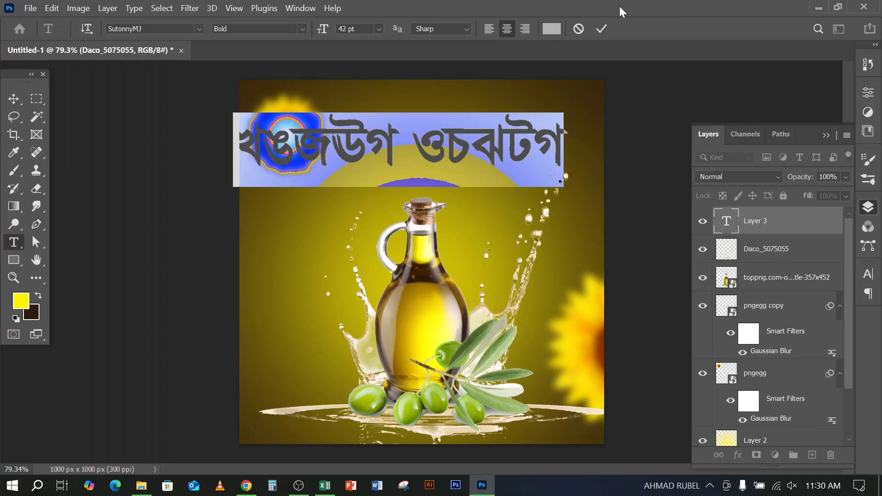
- Switch the Bijoy Bayanno keyboard mode from English to Bijoy Classic for typing Bangla
{"action": "left_click", "coordinate": [710, 485]}
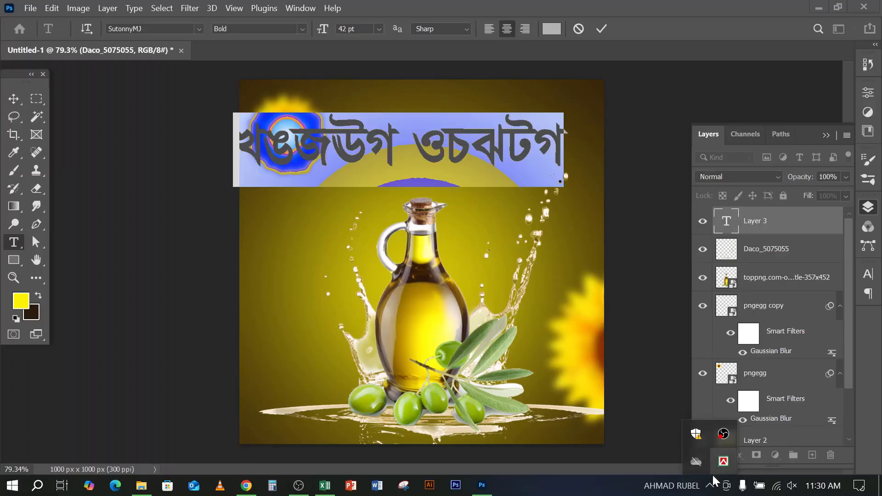
{"action": "left_click", "coordinate": [710, 485]}
{"action": "left_click", "coordinate": [711, 486]}
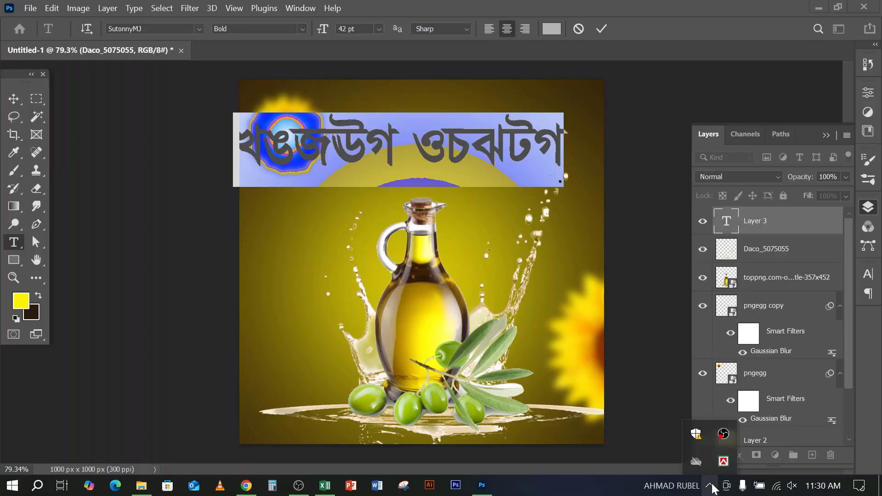
{"action": "left_click", "coordinate": [724, 462]}
{"action": "left_click", "coordinate": [724, 461]}
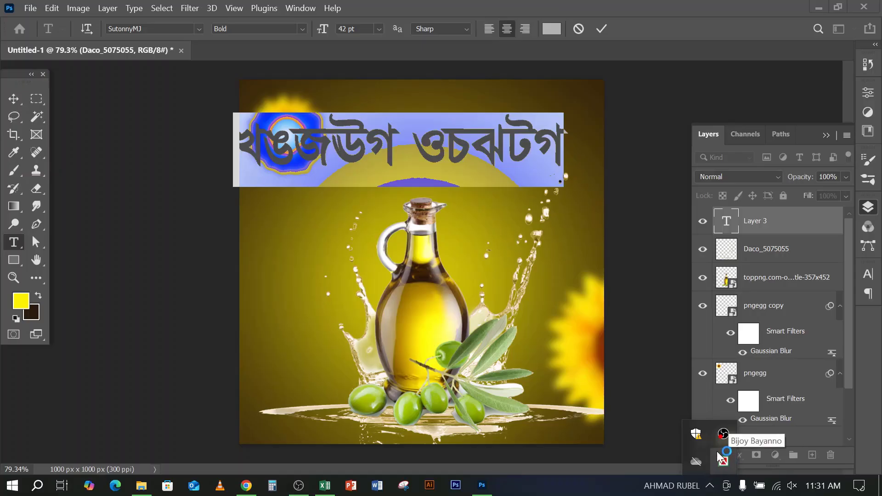
{"action": "left_click", "coordinate": [607, 28]}
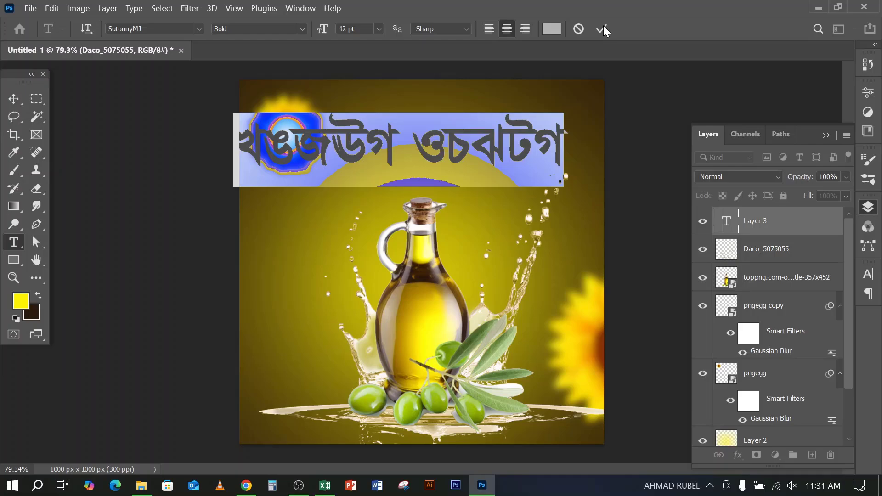
{"action": "left_click", "coordinate": [710, 486]}
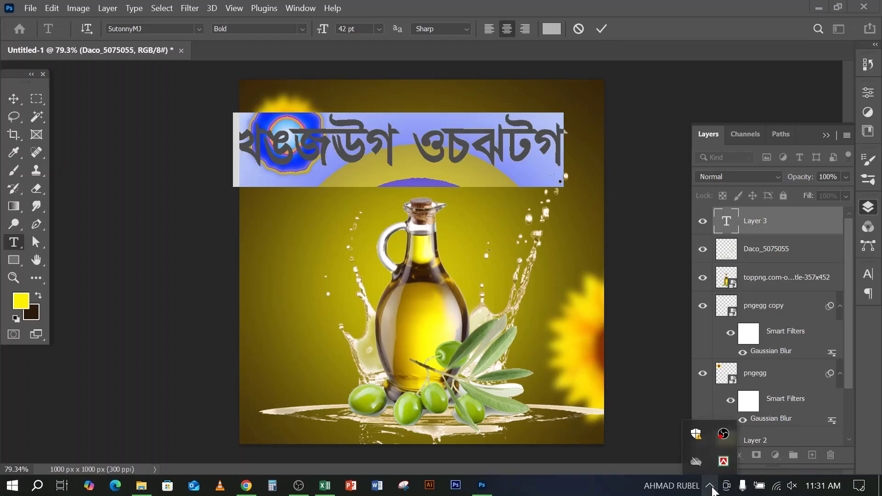
{"action": "right_click", "coordinate": [723, 461]}
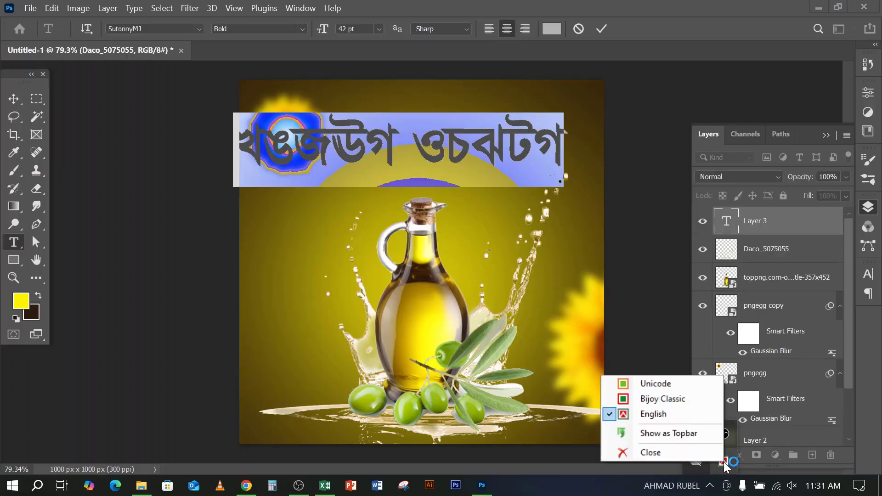
{"action": "left_click", "coordinate": [658, 399]}
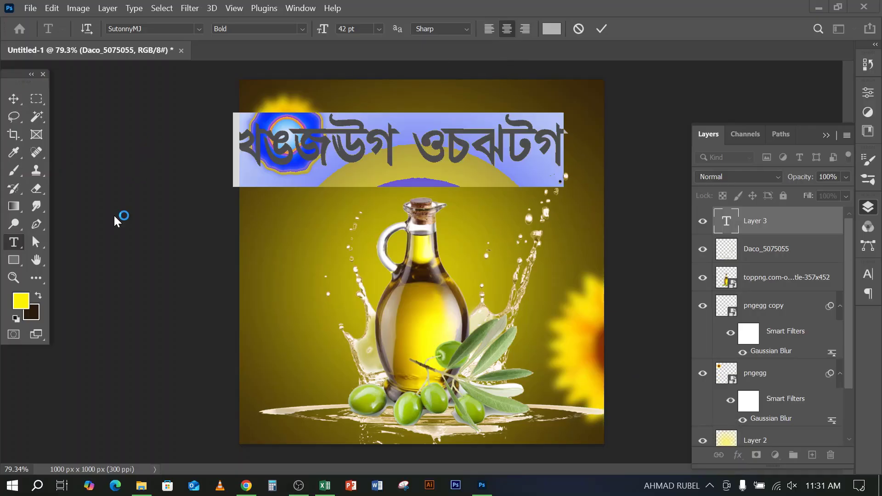
- Look at the Bangla headline on the reference sunflower oil banner on Behance, returning to Photoshop with the headline text selected
{"action": "left_click", "coordinate": [350, 145]}
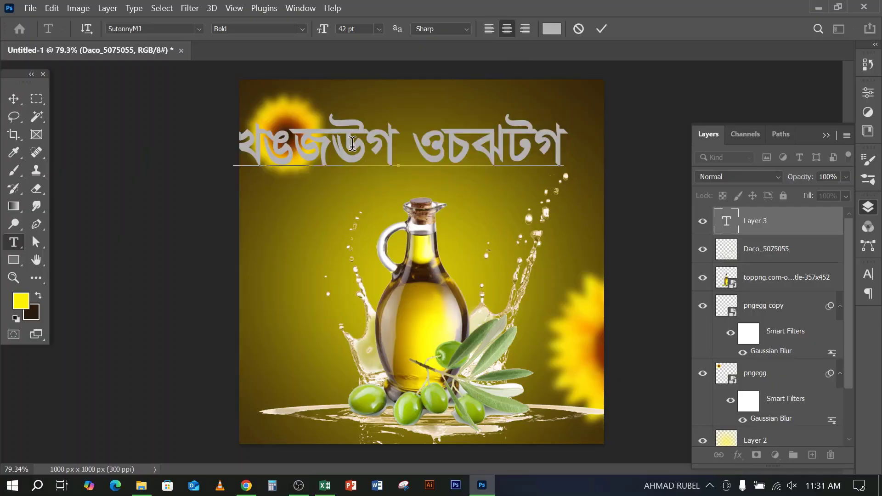
{"action": "key", "text": "ctrl+a"}
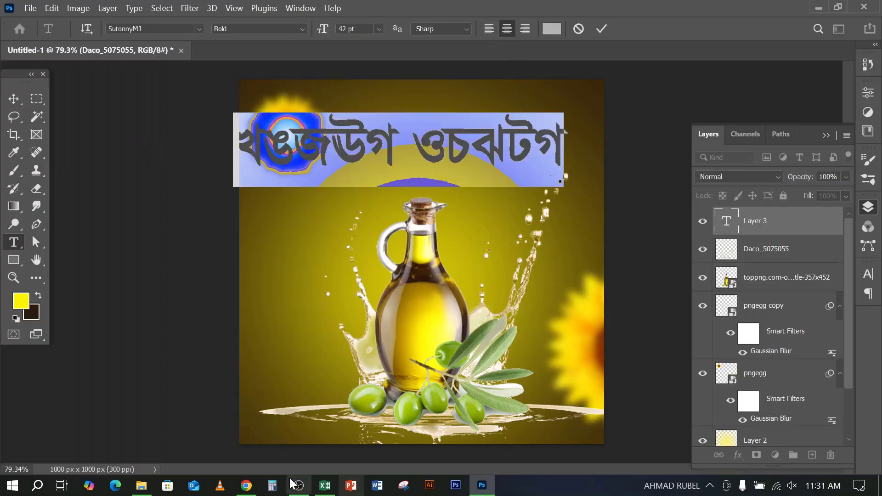
{"action": "left_click", "coordinate": [246, 485]}
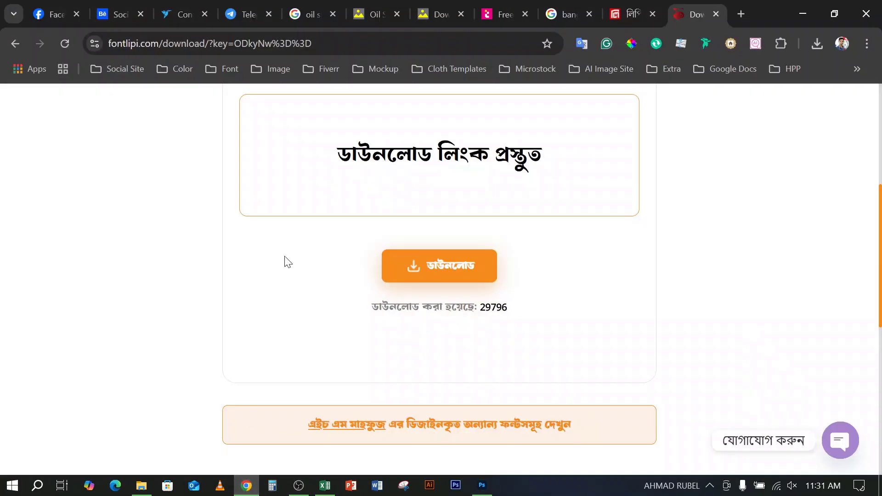
{"action": "left_click", "coordinate": [119, 14]}
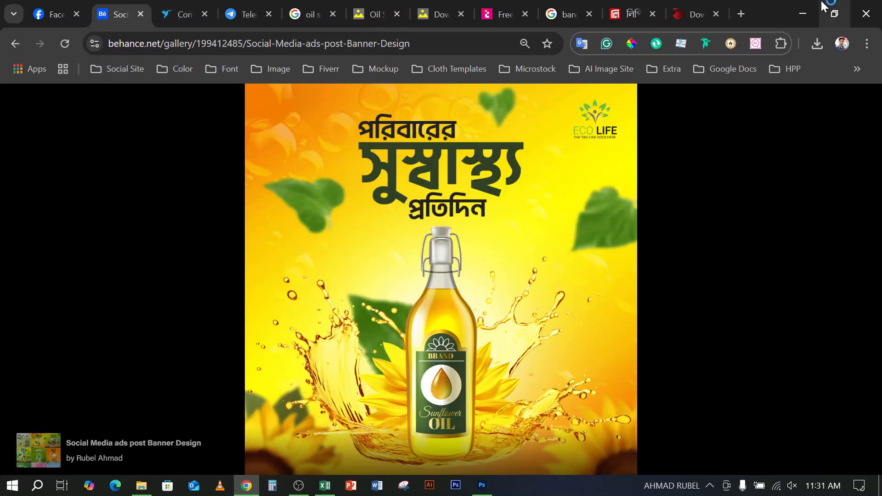
{"action": "left_click", "coordinate": [803, 13]}
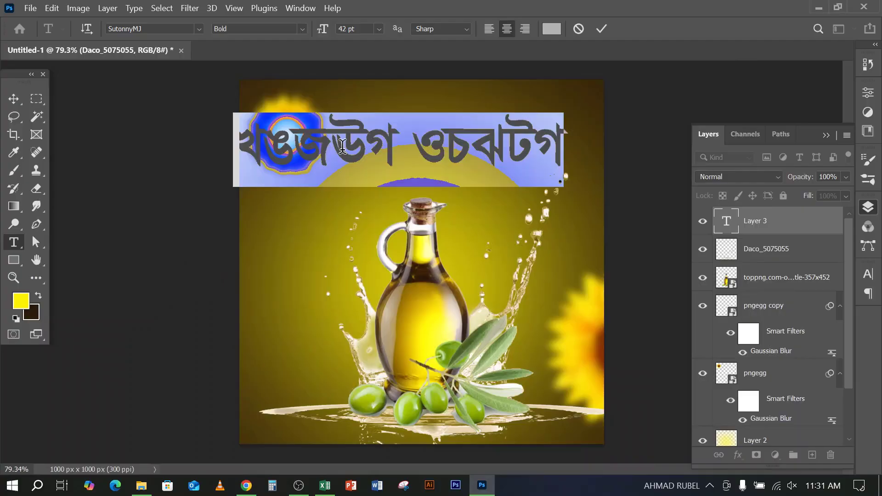
- Replace the placeholder text above the oil bottle with the Bangla letter ঈ
{"action": "type", "text": "ঈ"}
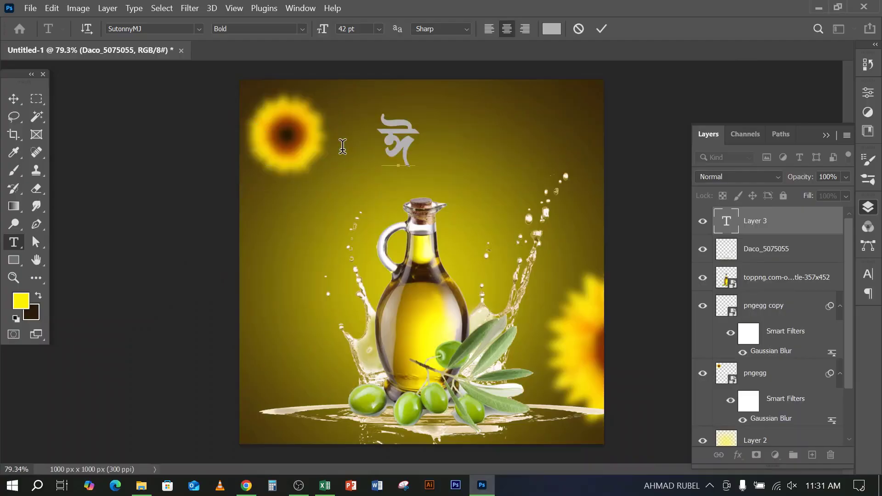
{"action": "key", "text": "BackSpace"}
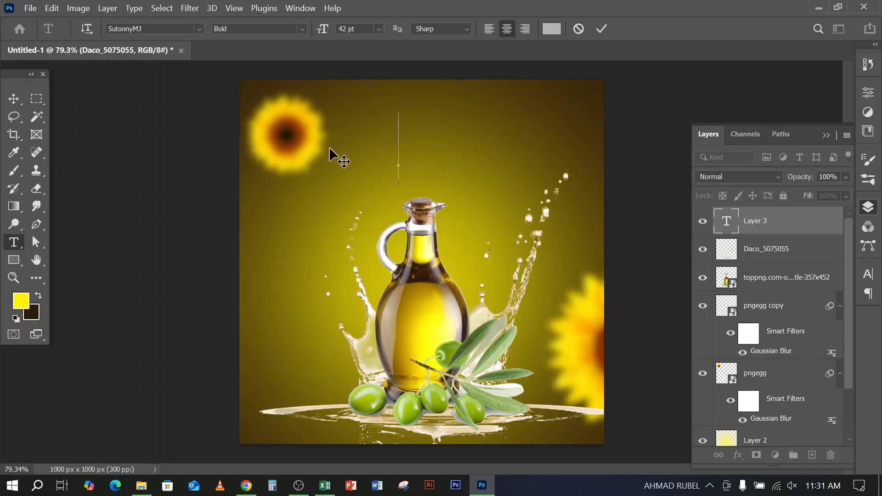
{"action": "type", "text": "ঈ"}
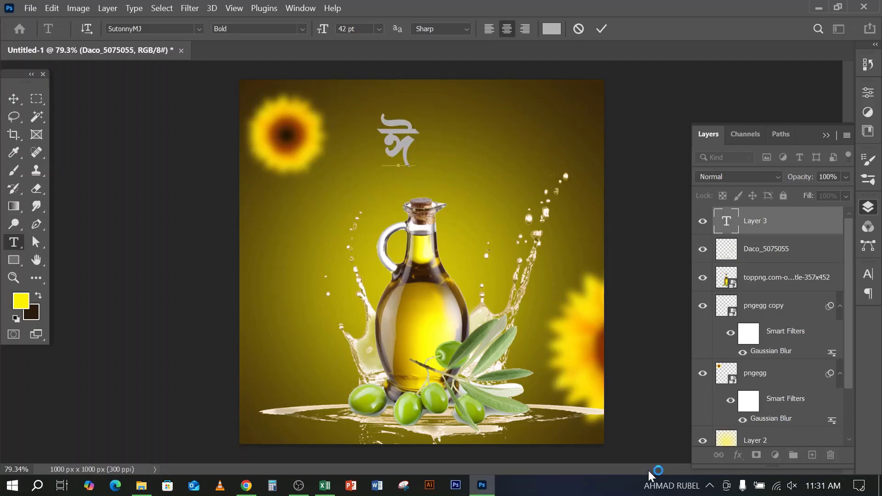
- Switch the Bijoy Bayanno keyboard mode to Unicode and commit the text above the bottle
{"action": "left_click", "coordinate": [710, 486]}
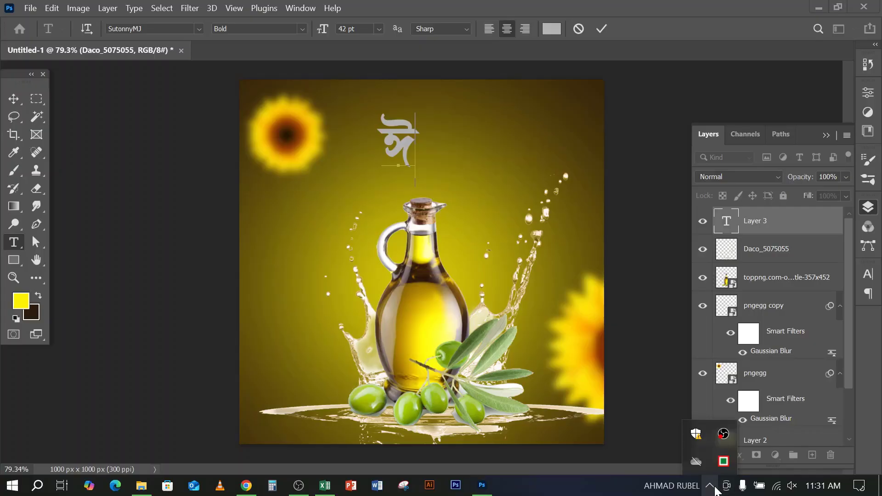
{"action": "right_click", "coordinate": [724, 465]}
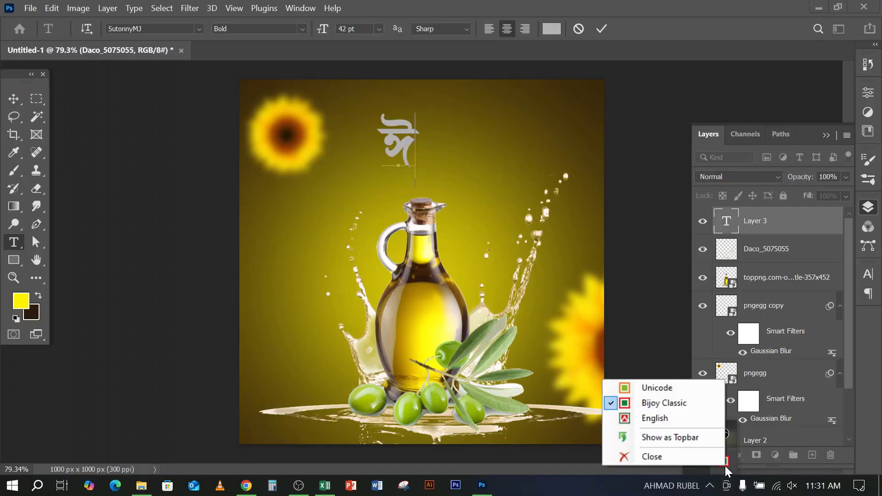
{"action": "left_click", "coordinate": [664, 398]}
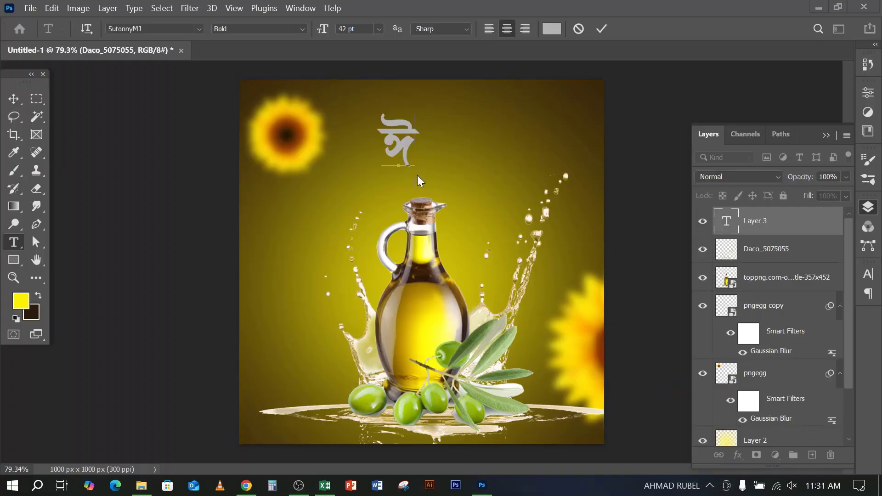
{"action": "key", "text": "ctrl+a"}
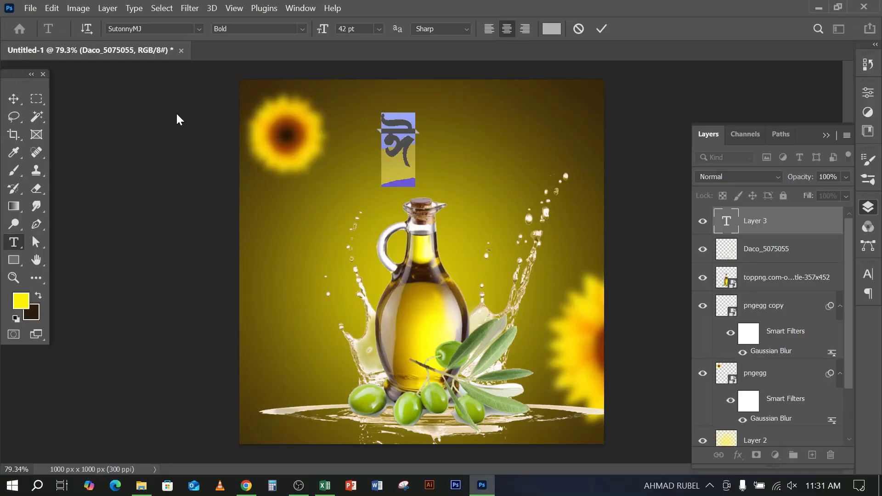
{"action": "left_click", "coordinate": [600, 28]}
{"action": "key", "text": "v"}
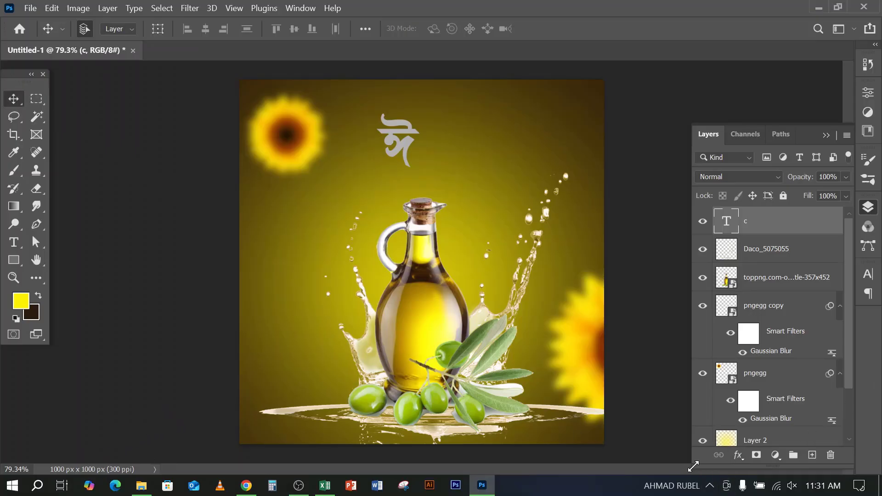
- Set the keyboard mode back to Bijoy Classic and try adding conjunct signs after the letter above the bottle
{"action": "left_click", "coordinate": [723, 461]}
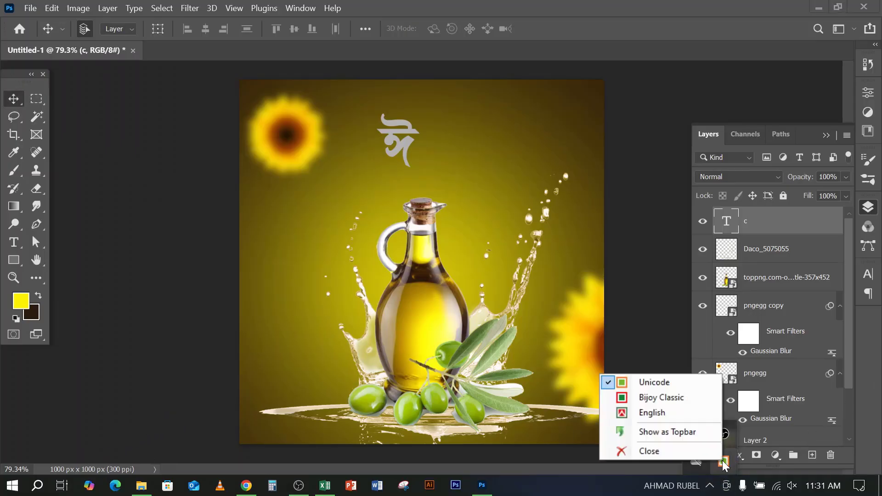
{"action": "left_click", "coordinate": [645, 407]}
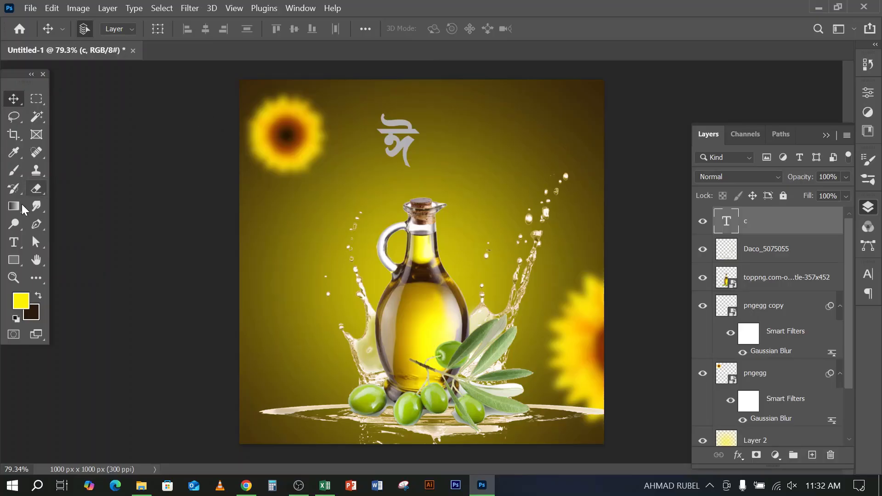
{"action": "left_click", "coordinate": [19, 246]}
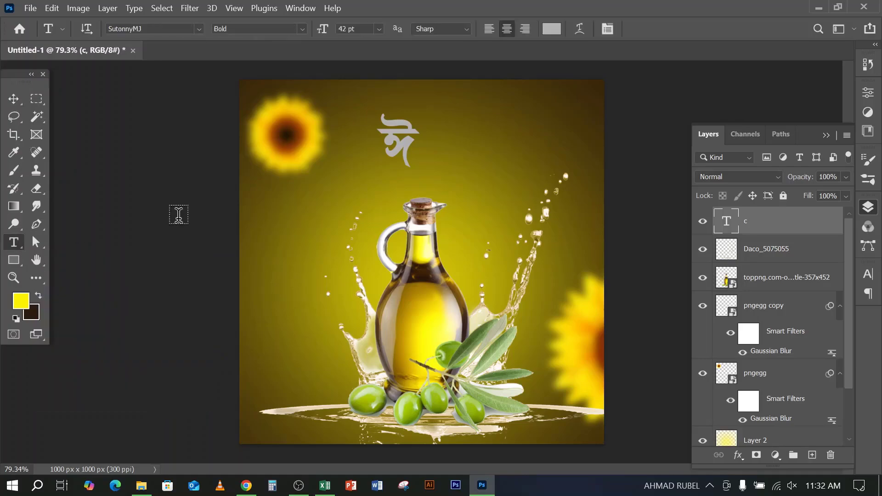
{"action": "left_click", "coordinate": [393, 143]}
{"action": "left_click_drag", "start_coordinate": [393, 144], "coordinate": [381, 156]}
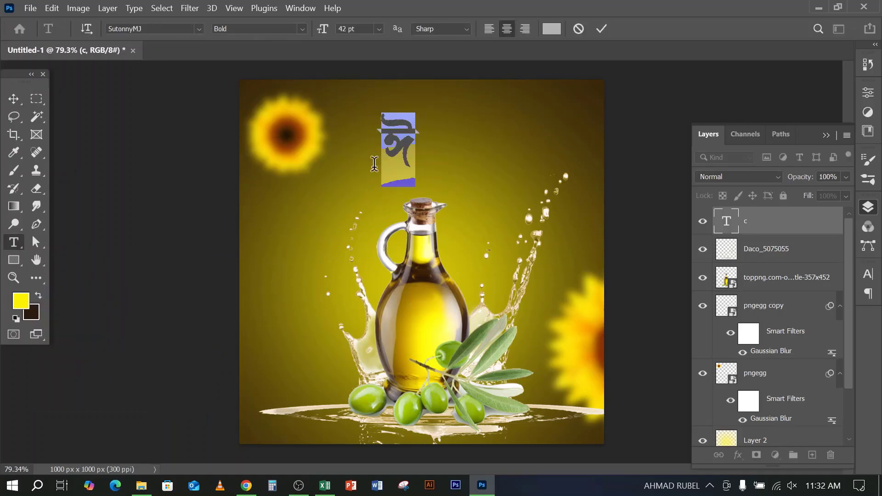
{"action": "key", "text": "Right"}
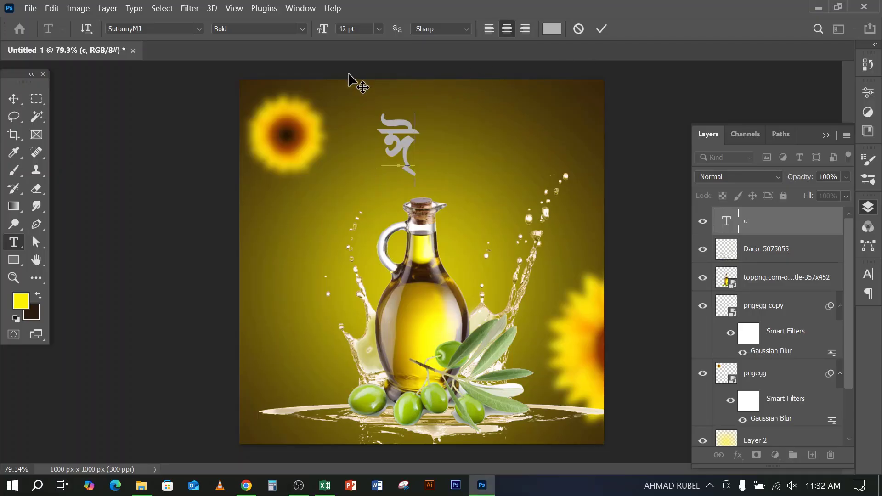
{"action": "key", "text": "ctrl+a"}
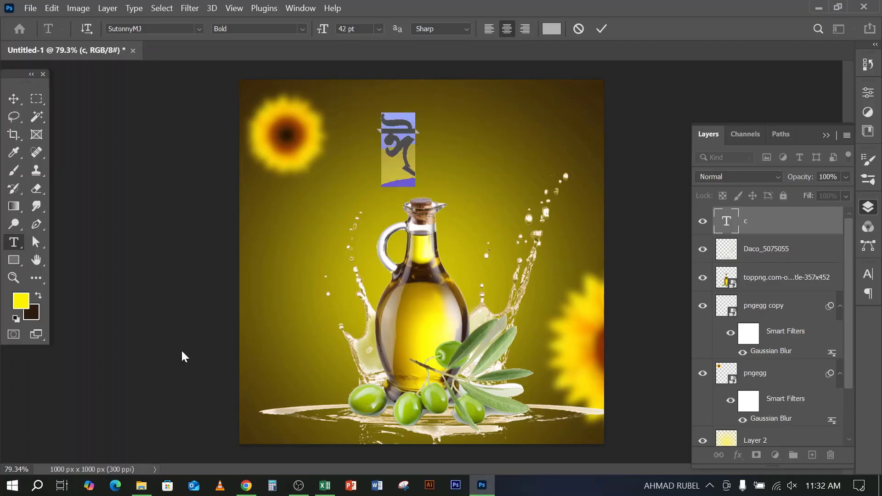
- Check the downloaded Unicode font folder and switch the Bijoy Bayanno keyboard mode to English for entering a font name
{"action": "left_click", "coordinate": [141, 485]}
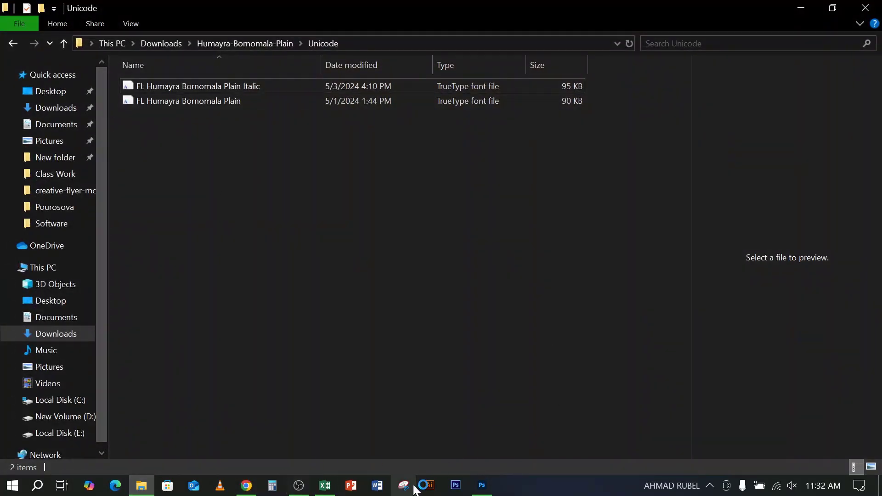
{"action": "left_click", "coordinate": [473, 484]}
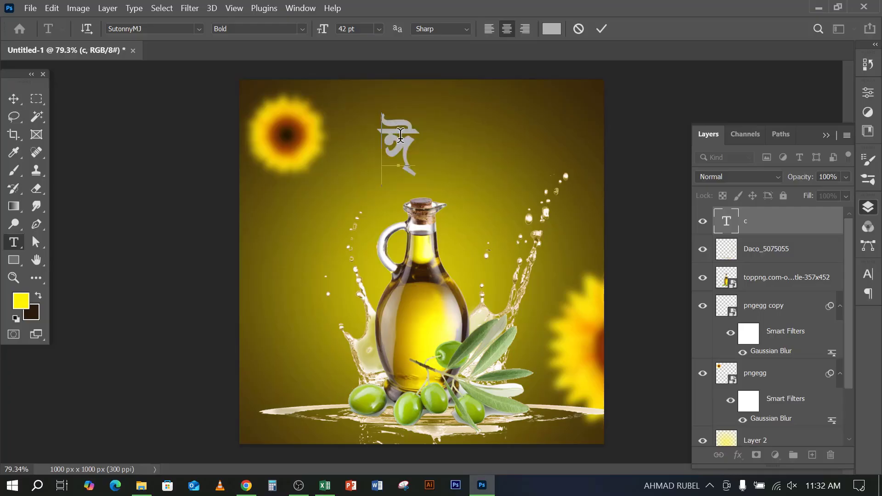
{"action": "left_click", "coordinate": [156, 26]}
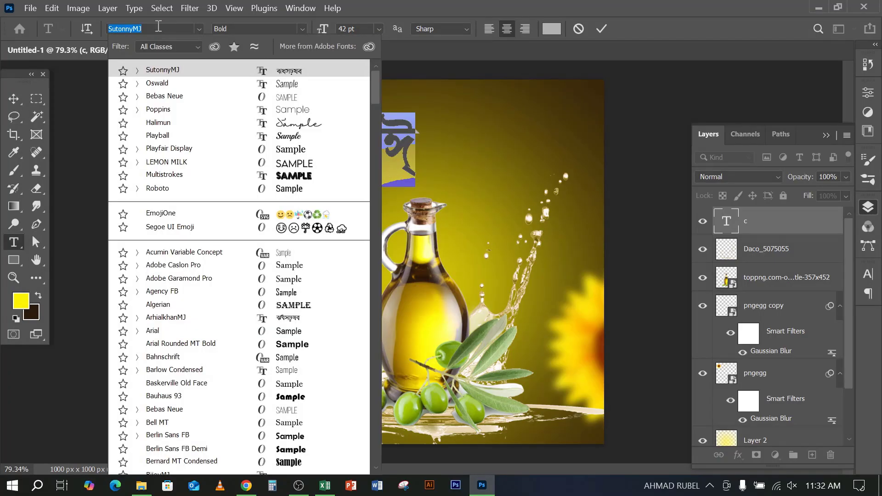
{"action": "left_click", "coordinate": [710, 486]}
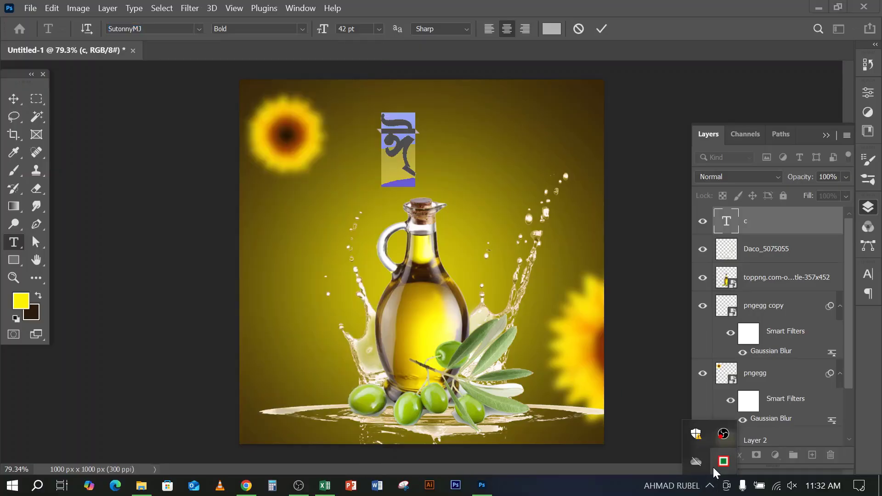
{"action": "right_click", "coordinate": [724, 461]}
{"action": "left_click", "coordinate": [652, 413]}
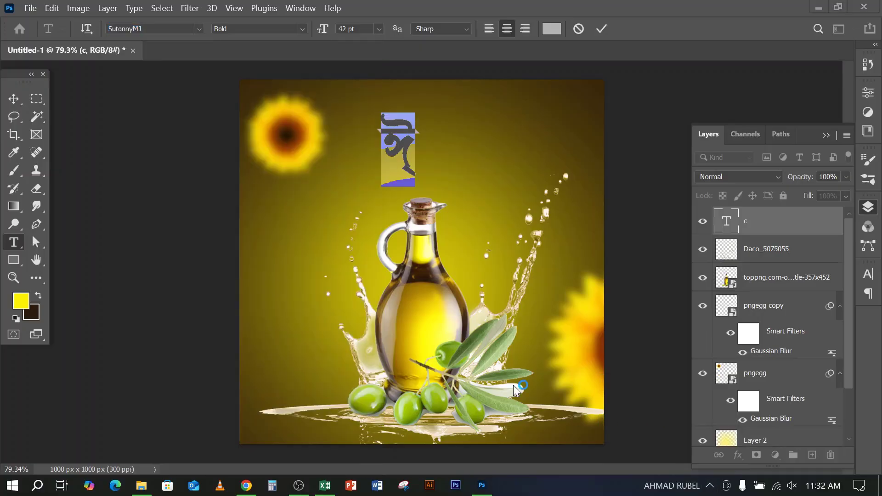
- Set the font of the text above the bottle to FL Humayra Bornomala Plain ANSI Regular and commit it
{"action": "left_click", "coordinate": [396, 138]}
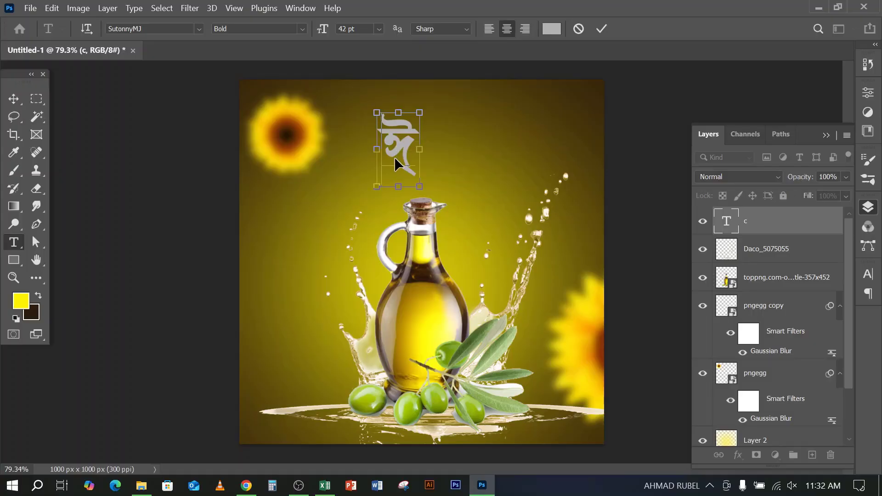
{"action": "key", "text": "ctrl+a"}
{"action": "left_click", "coordinate": [164, 28]}
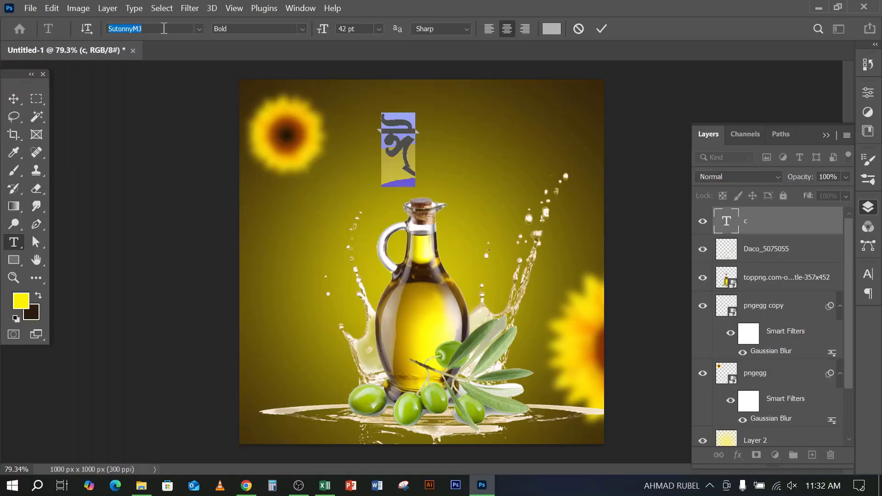
{"action": "type", "text": "rob"}
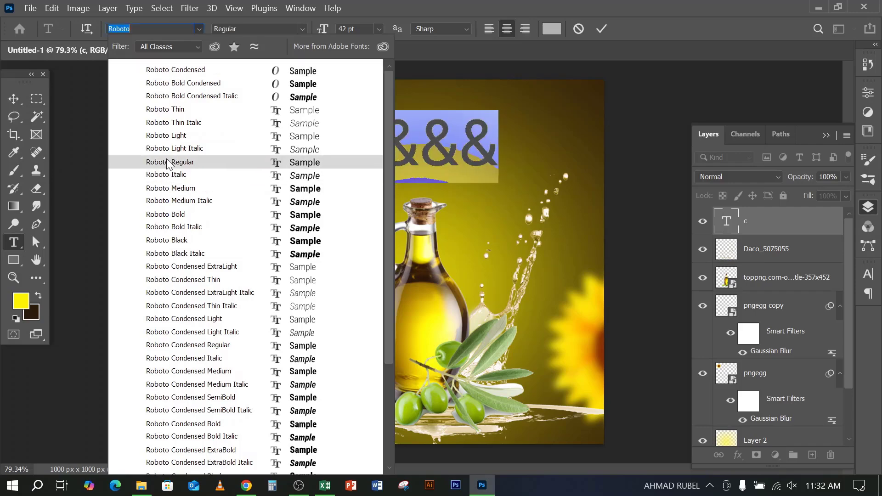
{"action": "type", "text": "fl"}
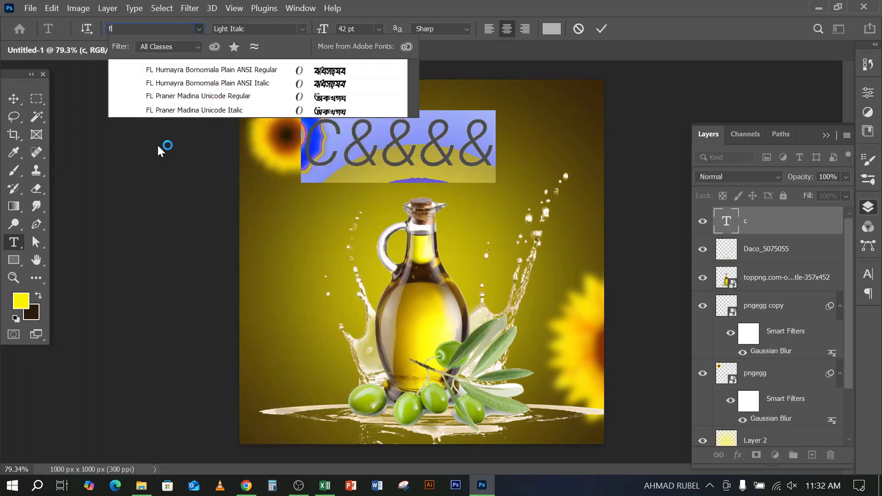
{"action": "left_click", "coordinate": [178, 70]}
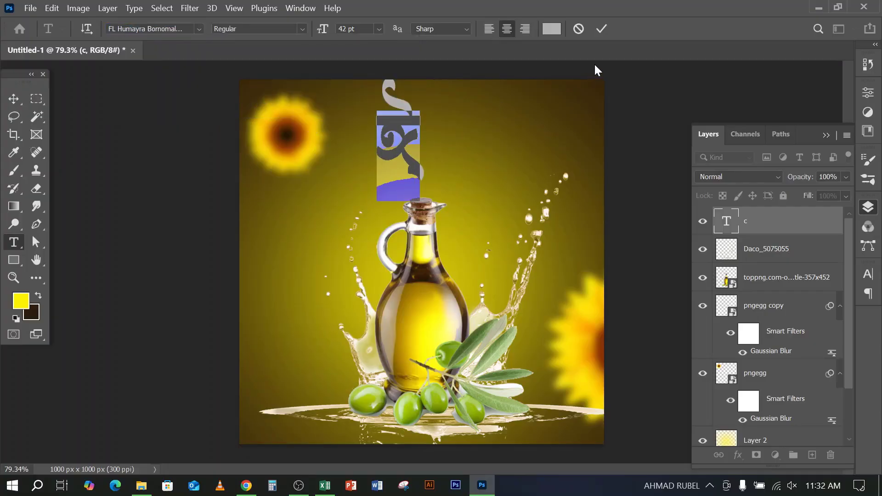
{"action": "key", "text": "Right"}
{"action": "type", "text": "&&&&"}
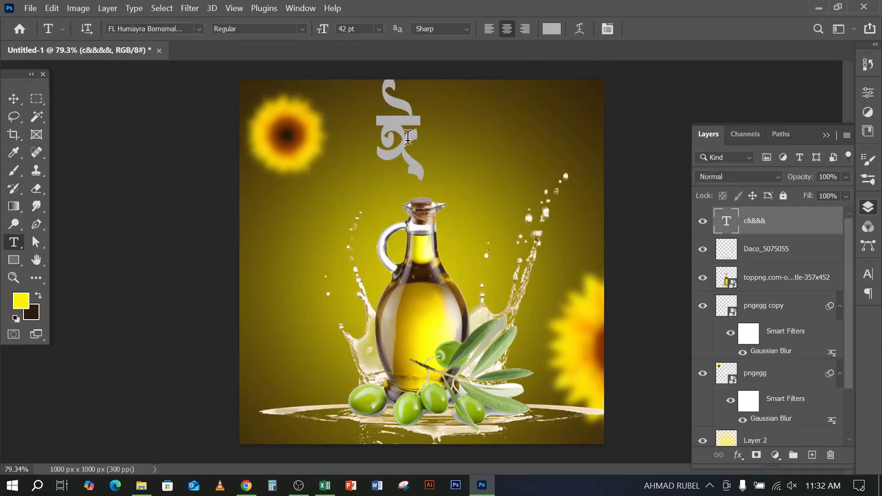
- Delete the text above the bottle and try entering a Bangla conjunct in the new font
{"action": "key", "text": "ctrl+a"}
{"action": "key", "text": "Right"}
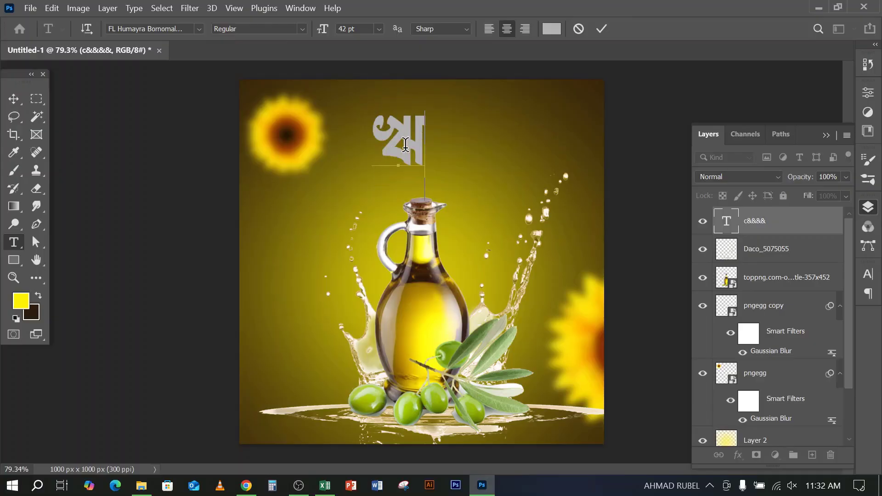
{"action": "key", "text": "BackSpace"}
{"action": "key", "text": "BackSpace"}
{"action": "key", "text": "BackSpace"}
{"action": "key", "text": "BackSpace"}
{"action": "key", "text": "BackSpace"}
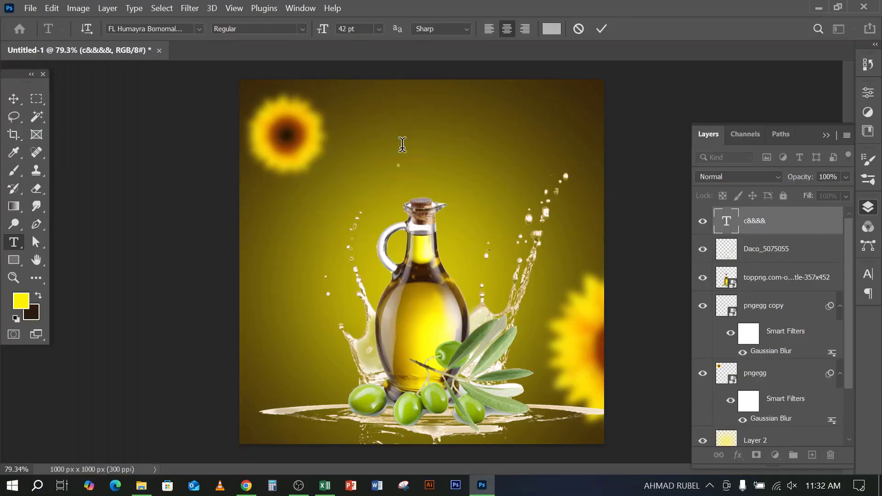
{"action": "type", "text": "c&&&&"}
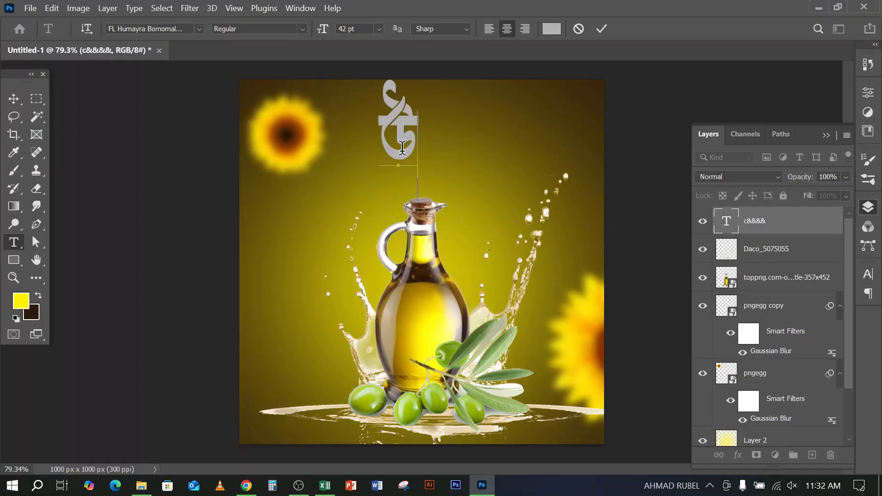
- Replace the text above the bottle with ggg in the Bangla font and commit it
{"action": "key", "text": "BackSpace"}
{"action": "key", "text": "BackSpace"}
{"action": "key", "text": "BackSpace"}
{"action": "key", "text": "BackSpace"}
{"action": "key", "text": "BackSpace"}
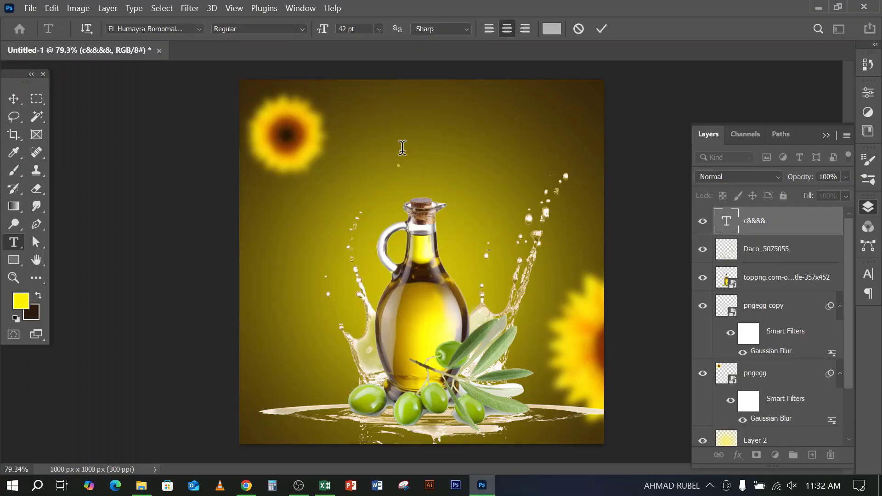
{"action": "type", "text": "666"}
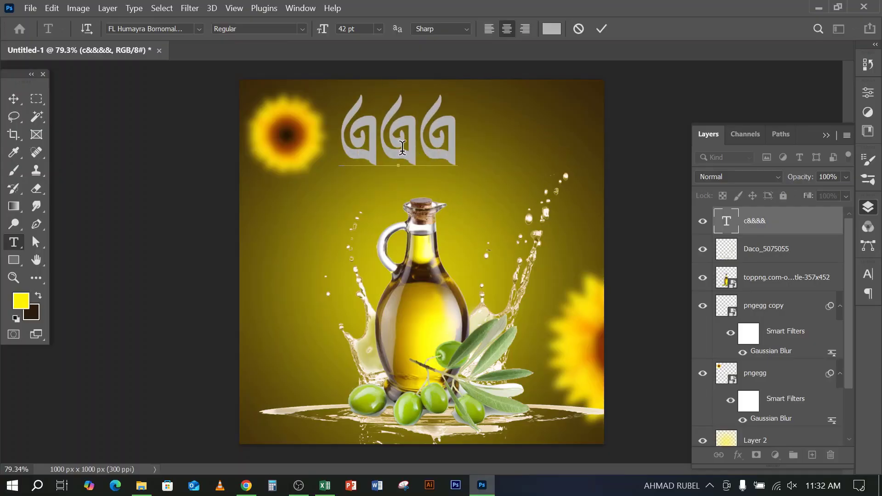
{"action": "left_click", "coordinate": [603, 27]}
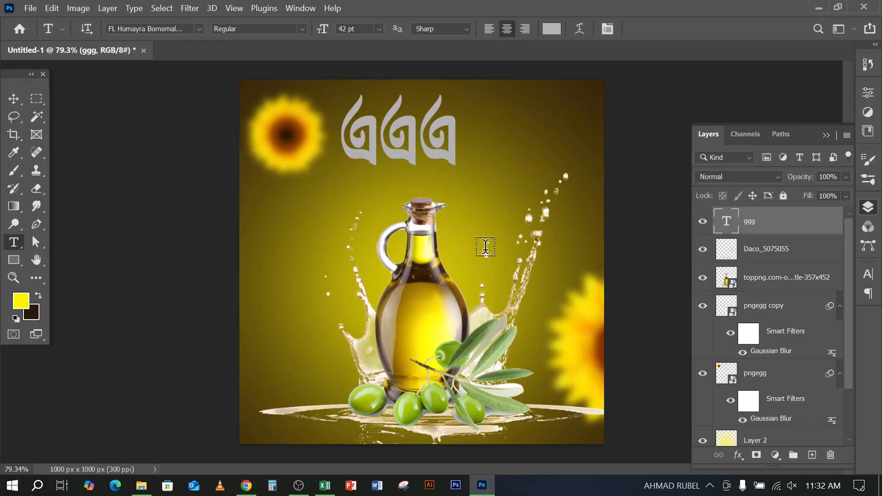
- Move the text layer slightly so it sits centered above the bottle
{"action": "left_click", "coordinate": [406, 141]}
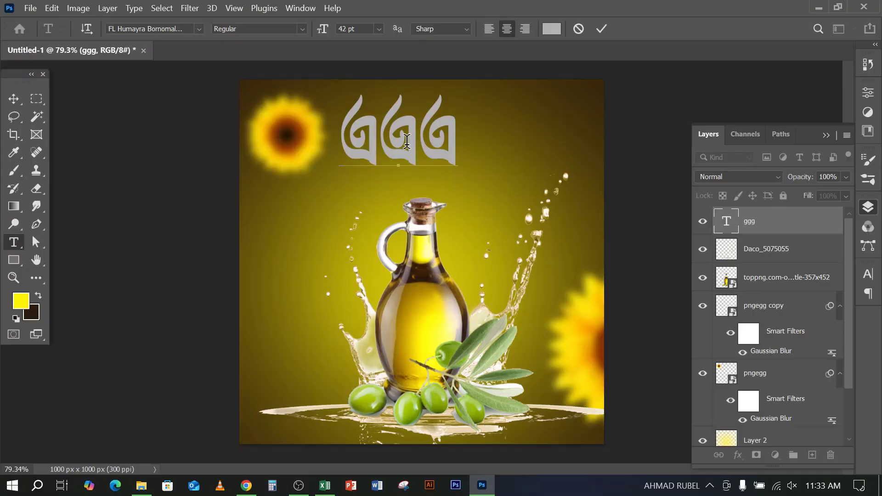
{"action": "left_click", "coordinate": [601, 29]}
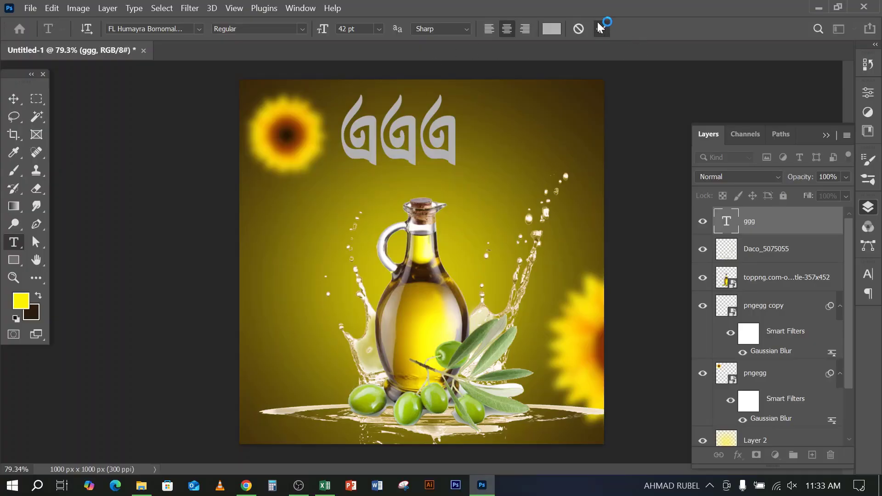
{"action": "left_click", "coordinate": [14, 98]}
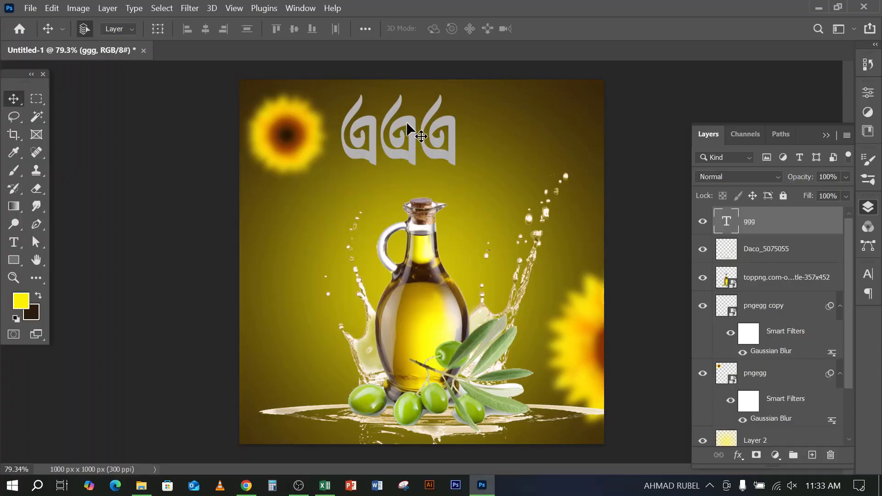
{"action": "left_click_drag", "start_coordinate": [407, 123], "coordinate": [427, 129]}
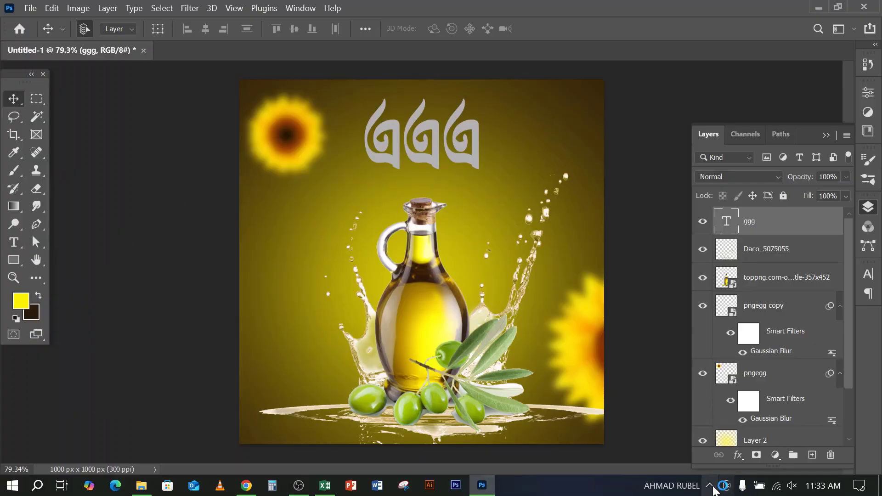
- Show Bijoy Bayanno as a topbar and move it away from the menu names, just before the window controls
{"action": "left_click", "coordinate": [710, 487]}
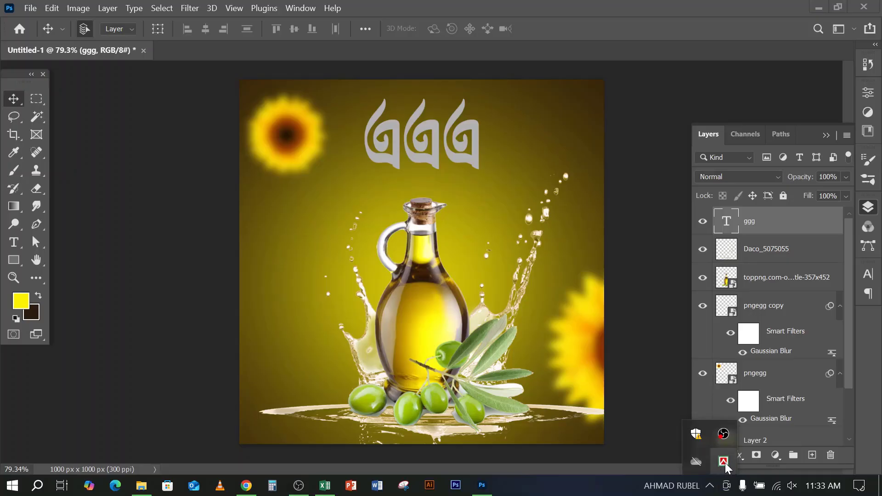
{"action": "right_click", "coordinate": [723, 460]}
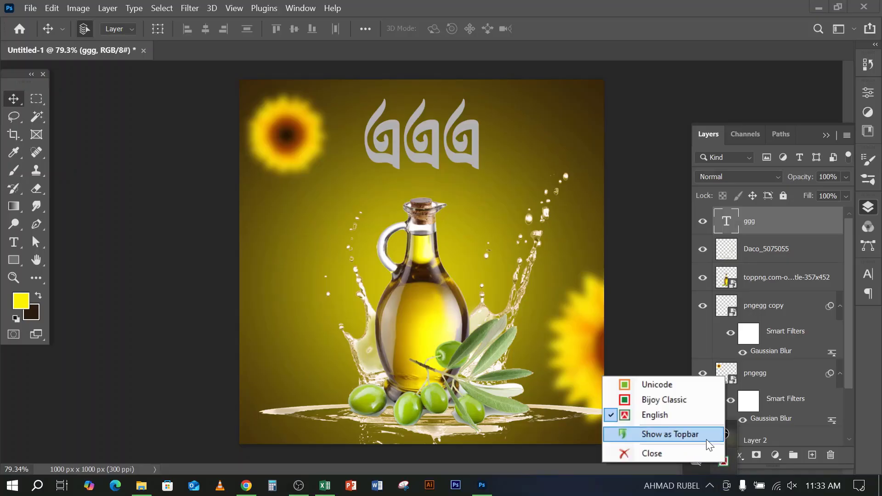
{"action": "left_click", "coordinate": [662, 435]}
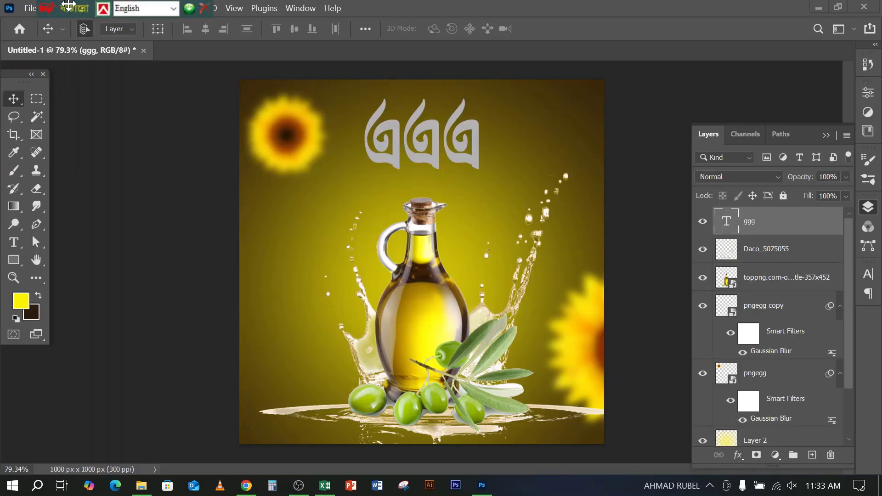
{"action": "left_click_drag", "start_coordinate": [66, 8], "coordinate": [618, 8]}
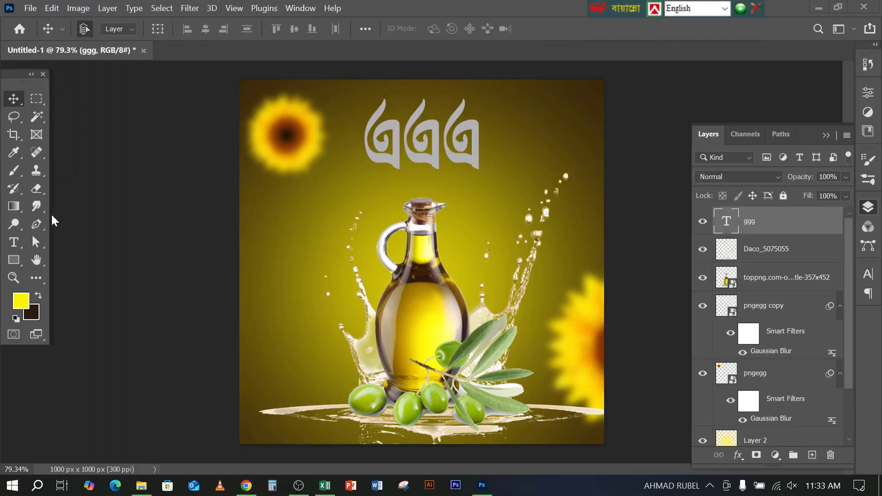
- Switch the Bijoy Bayanno mode to Bijoy Classic and replace the text above the bottle with অঠঠঠ
{"action": "left_click", "coordinate": [426, 174]}
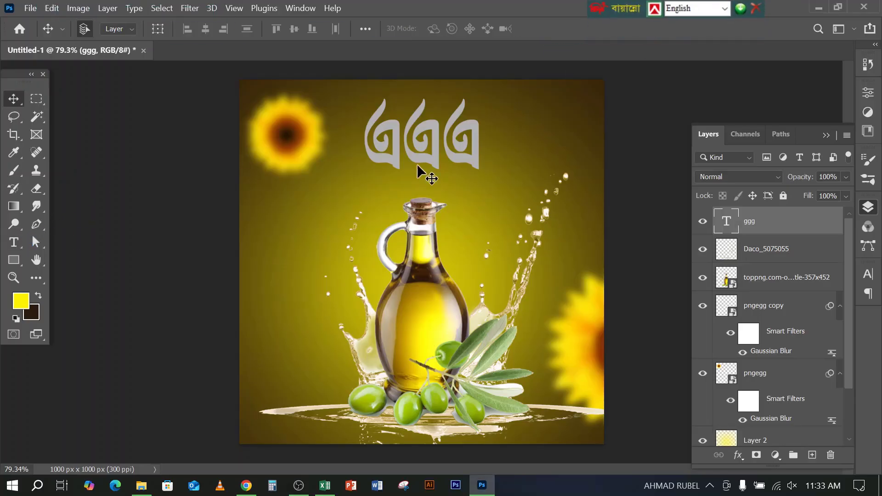
{"action": "double_click", "coordinate": [429, 156]}
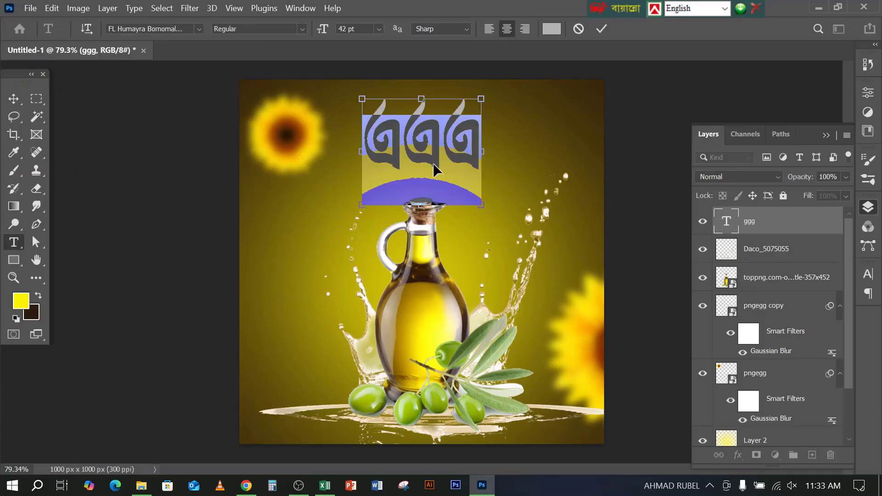
{"action": "left_click", "coordinate": [724, 9]}
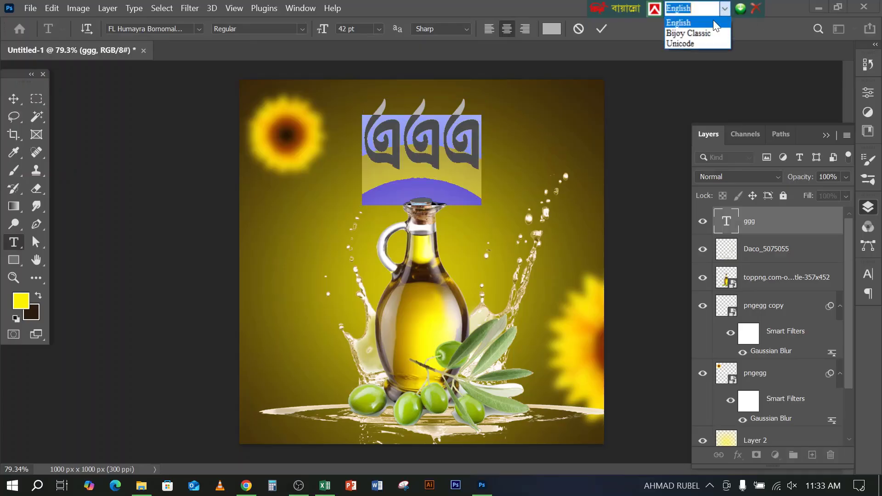
{"action": "left_click", "coordinate": [706, 33]}
{"action": "left_click", "coordinate": [424, 142]}
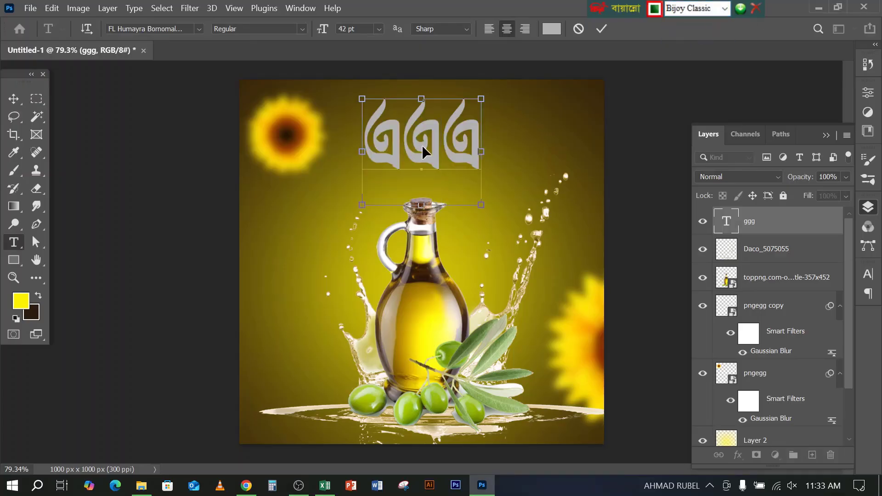
{"action": "type", "text": "অঠঠঠ"}
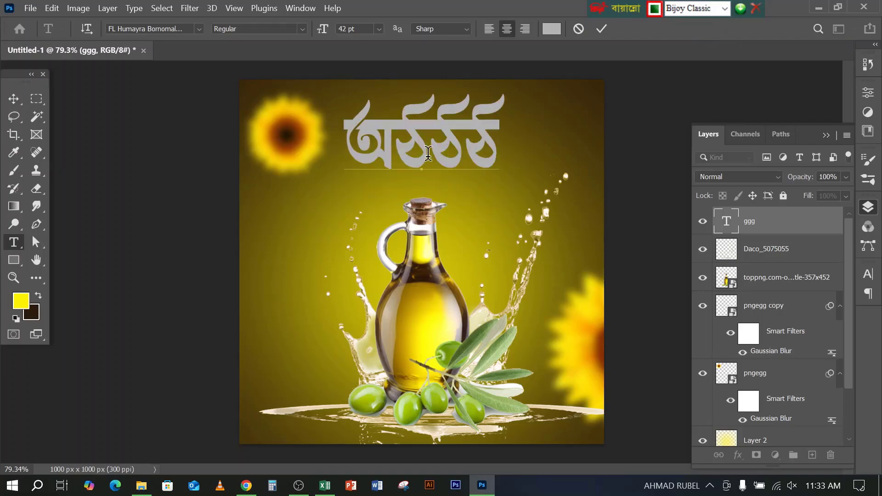
- Replace the test letters above the bottle with a single ঠ followed by conjunct signs and commit the text
{"action": "key", "text": "BackSpace"}
{"action": "key", "text": "BackSpace"}
{"action": "key", "text": "BackSpace"}
{"action": "key", "text": "BackSpace"}
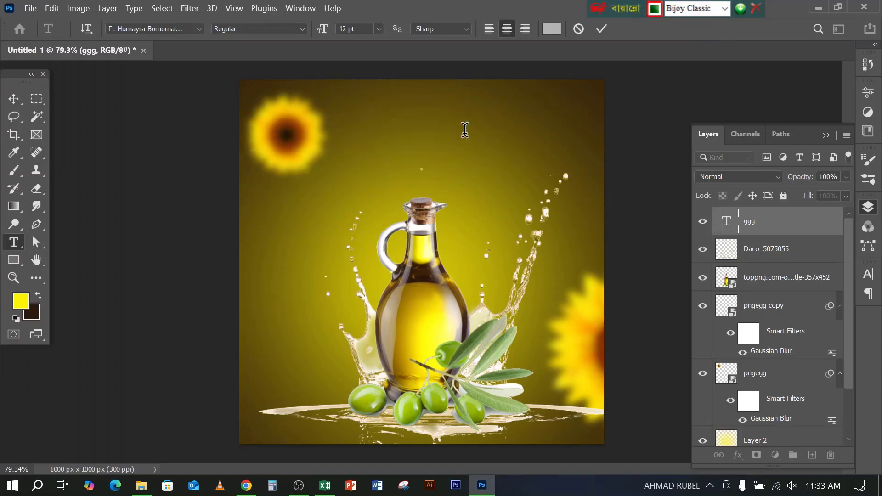
{"action": "type", "text": "ঠ"}
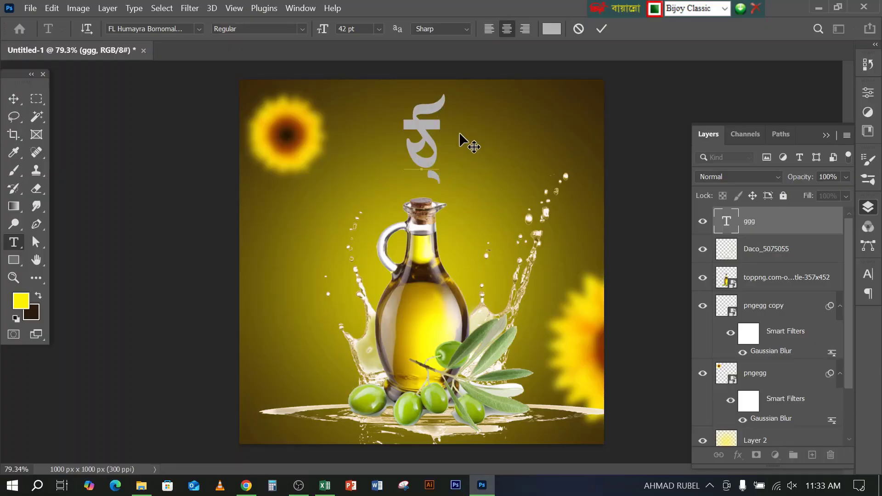
{"action": "left_click", "coordinate": [601, 29]}
{"action": "key", "text": "v"}
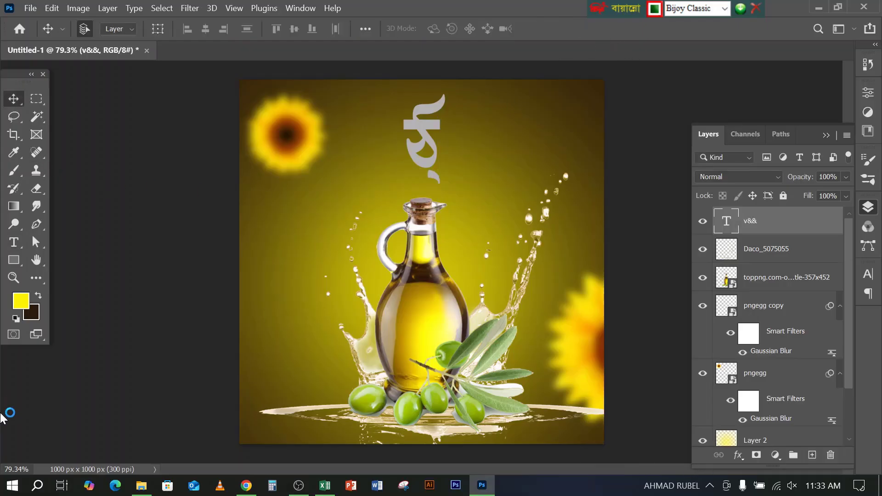
- Look through the list of installed programs and start Illustrator CC
{"action": "left_click", "coordinate": [16, 480]}
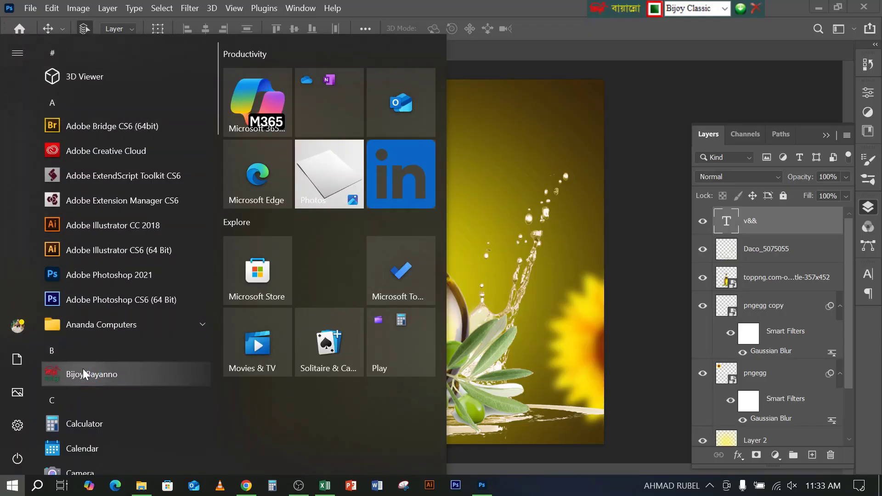
{"action": "scroll", "coordinate": [83, 371], "scroll_direction": "down", "scroll_amount": 6}
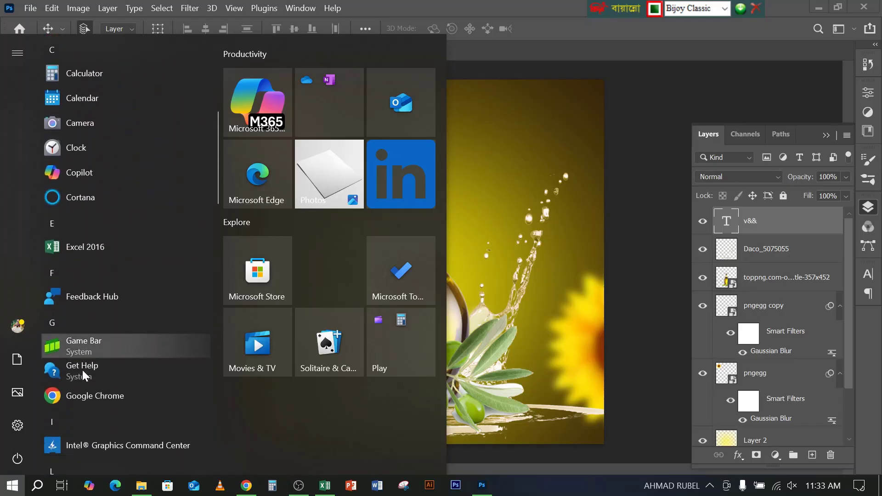
{"action": "scroll", "coordinate": [82, 370], "scroll_direction": "down", "scroll_amount": 9}
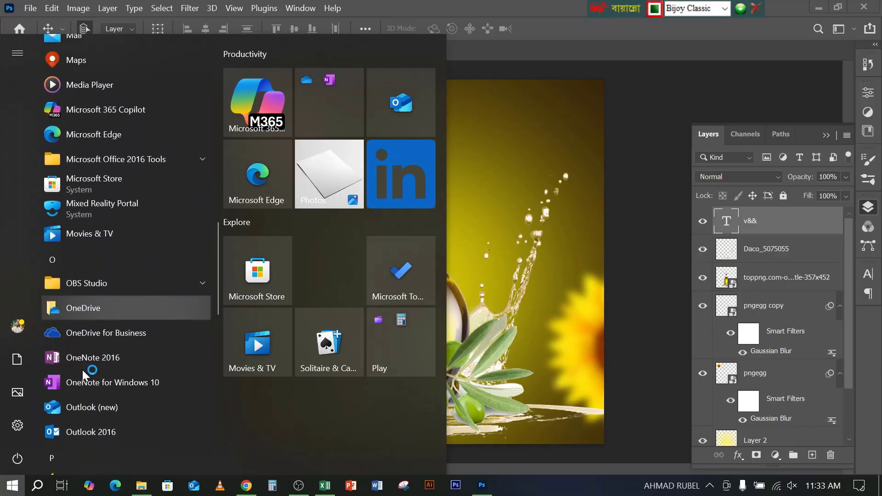
{"action": "scroll", "coordinate": [82, 370], "scroll_direction": "down", "scroll_amount": 6}
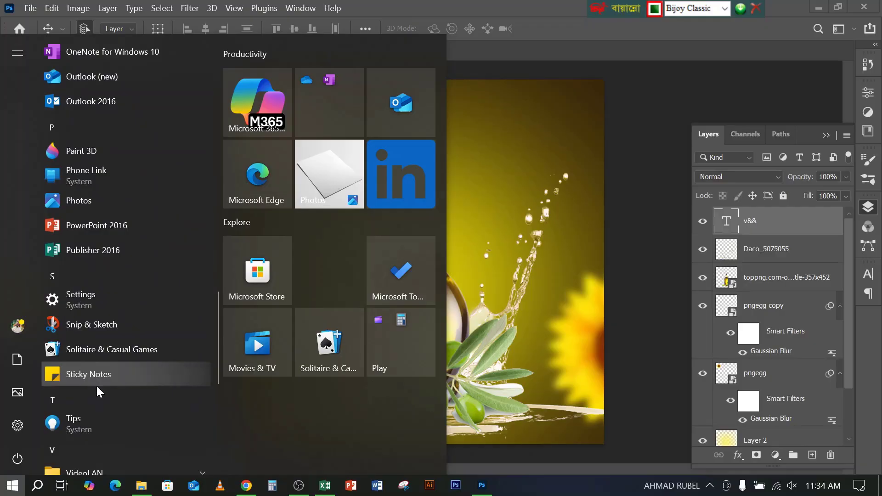
{"action": "scroll", "coordinate": [115, 350], "scroll_direction": "down", "scroll_amount": 7}
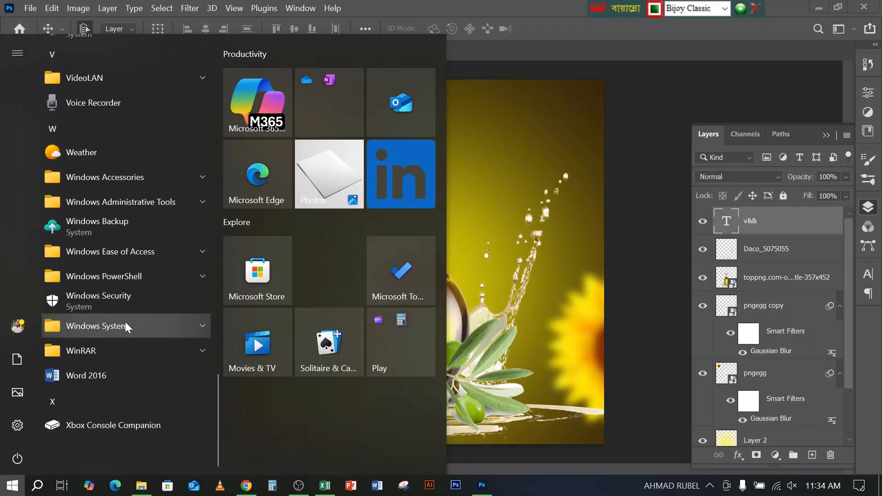
{"action": "scroll", "coordinate": [126, 321], "scroll_direction": "up", "scroll_amount": 15}
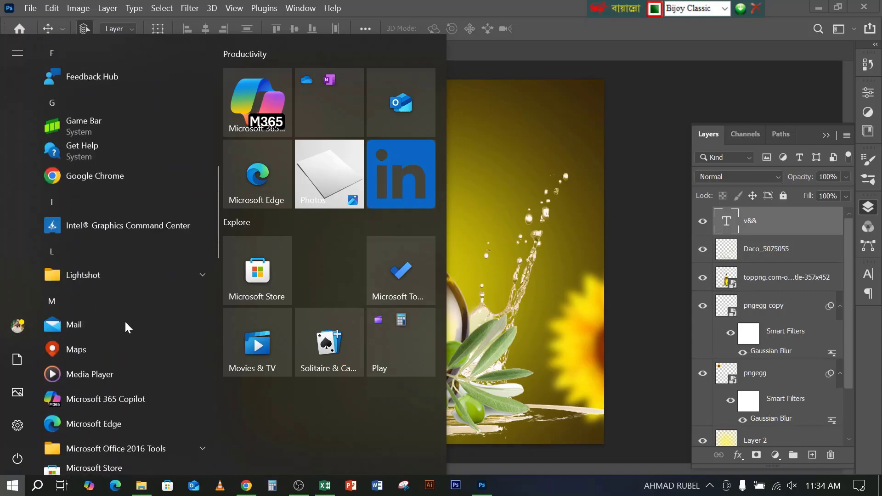
{"action": "scroll", "coordinate": [125, 321], "scroll_direction": "up", "scroll_amount": 10}
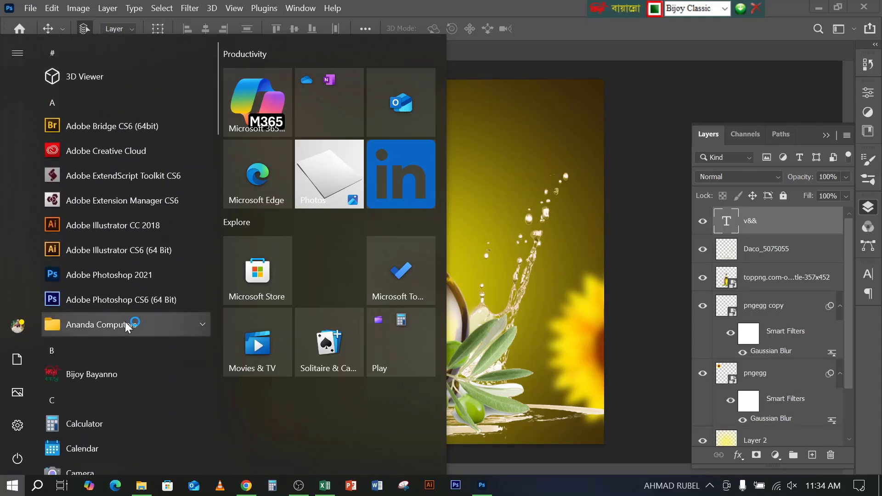
{"action": "scroll", "coordinate": [126, 319], "scroll_direction": "down", "scroll_amount": 3}
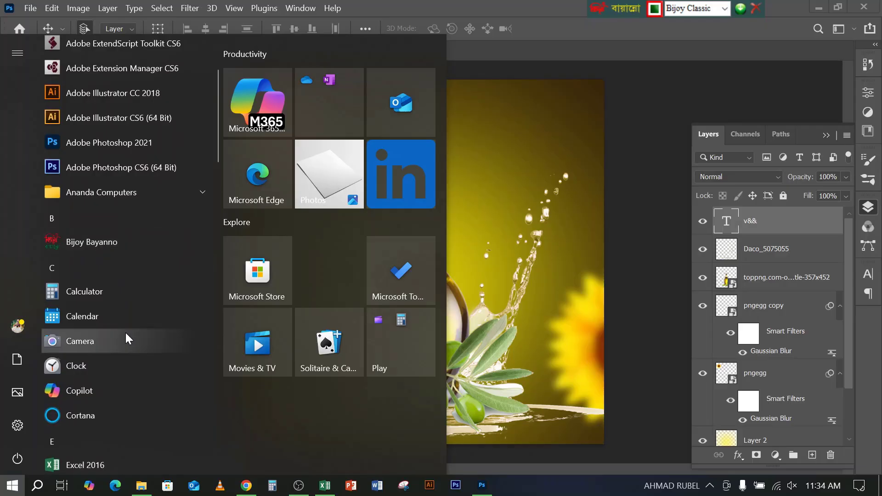
{"action": "scroll", "coordinate": [125, 339], "scroll_direction": "down", "scroll_amount": 3}
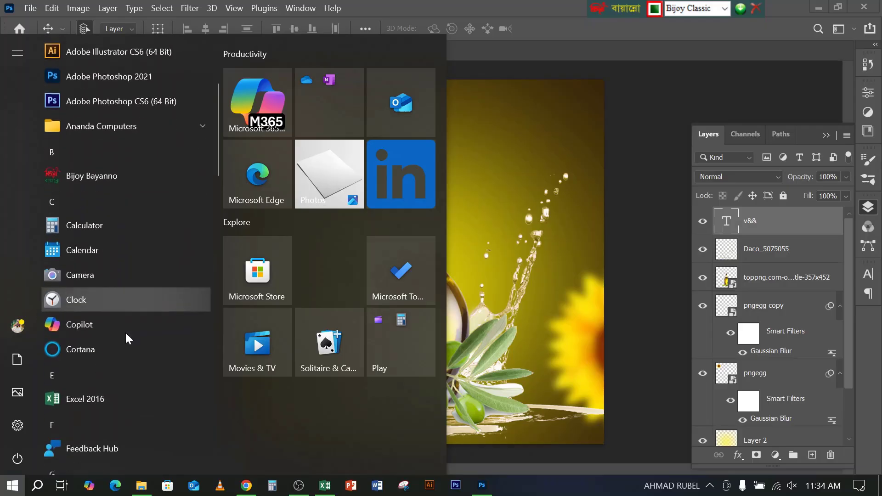
{"action": "left_click", "coordinate": [573, 28]}
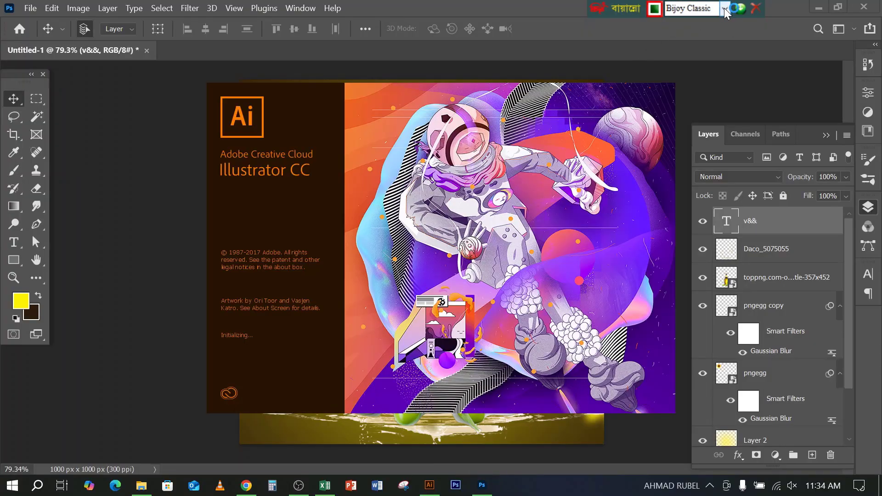
- Set the Bijoy Bayanno keyboard mode back to English
{"action": "left_click", "coordinate": [724, 9]}
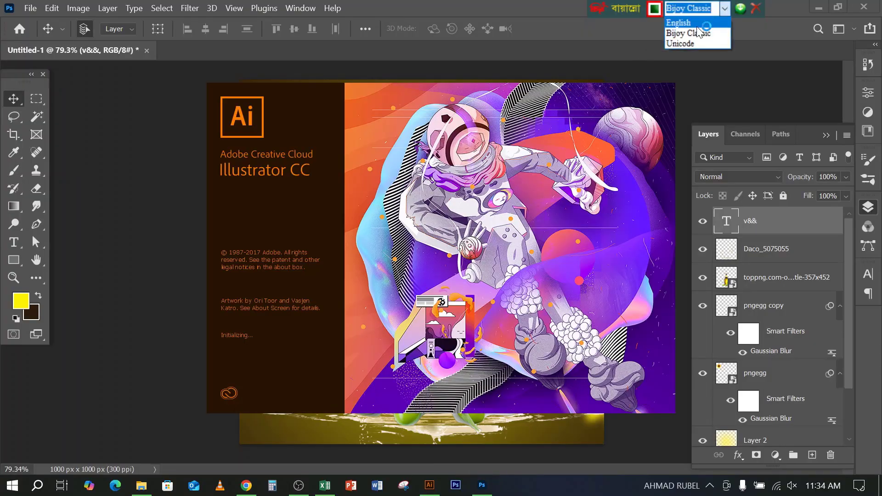
{"action": "left_click", "coordinate": [685, 22]}
{"action": "left_click", "coordinate": [559, 11]}
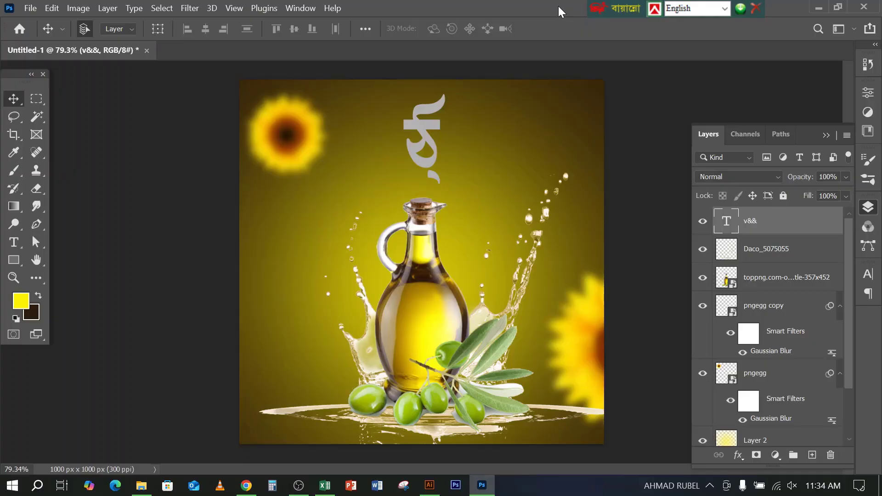
{"action": "left_click", "coordinate": [592, 6]}
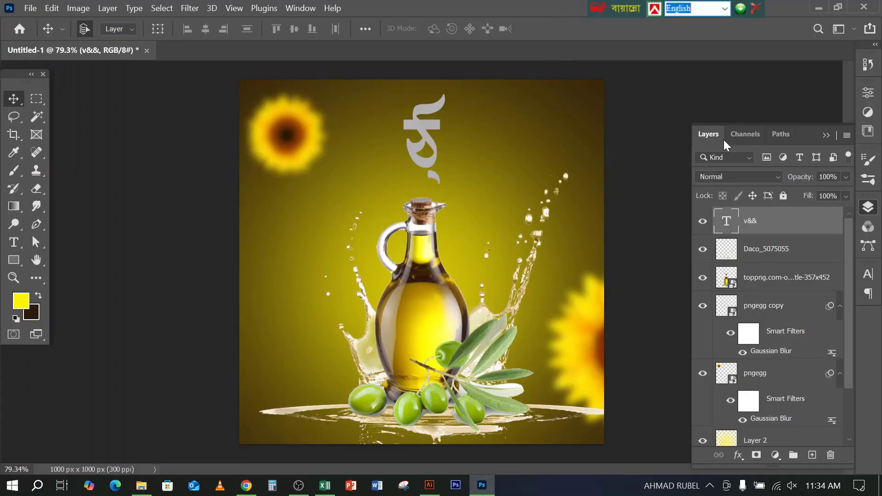
- Minimize the Photoshop, font folder and Excel windows to reach the desktop
{"action": "left_click", "coordinate": [817, 9]}
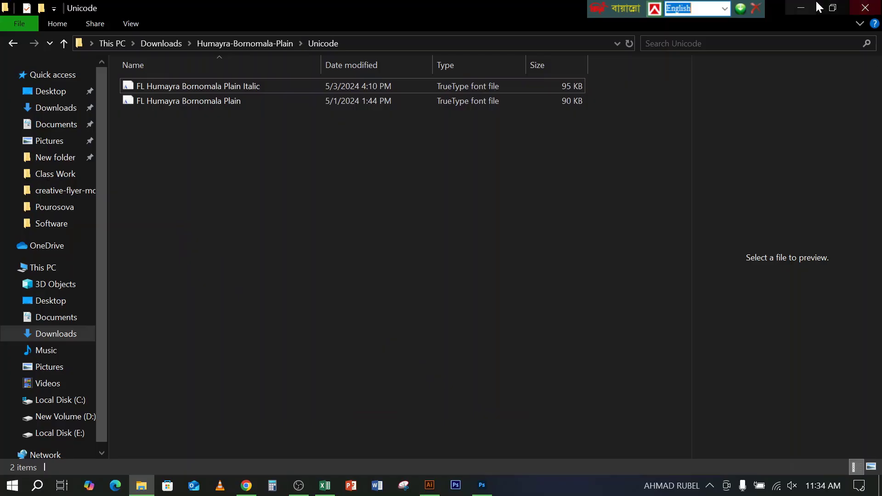
{"action": "left_click", "coordinate": [801, 8]}
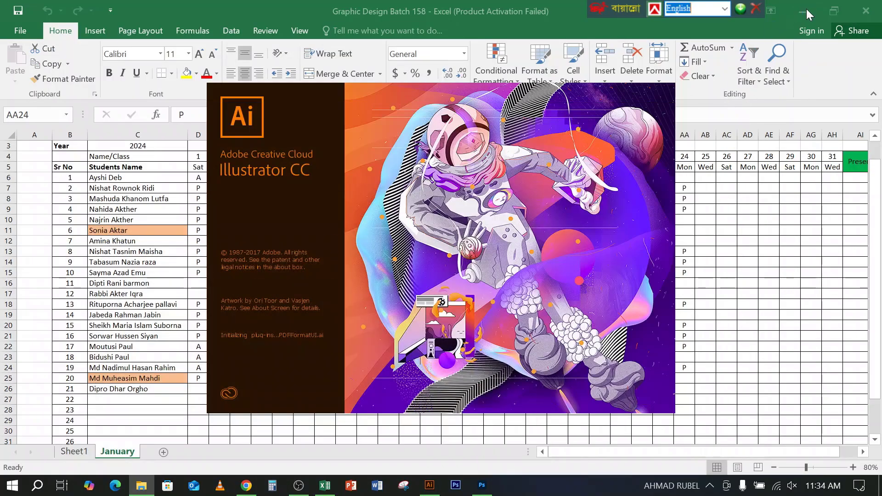
{"action": "left_click", "coordinate": [805, 10]}
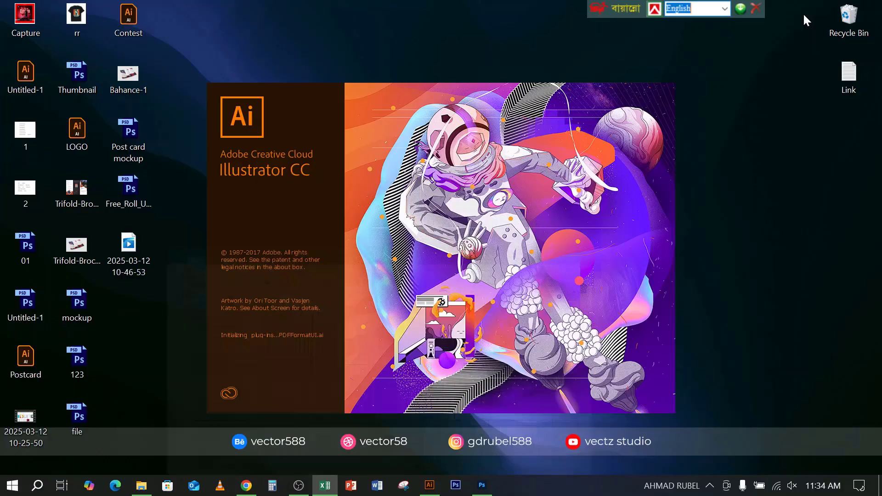
{"action": "right_click", "coordinate": [355, 10]}
{"action": "left_click", "coordinate": [387, 55]}
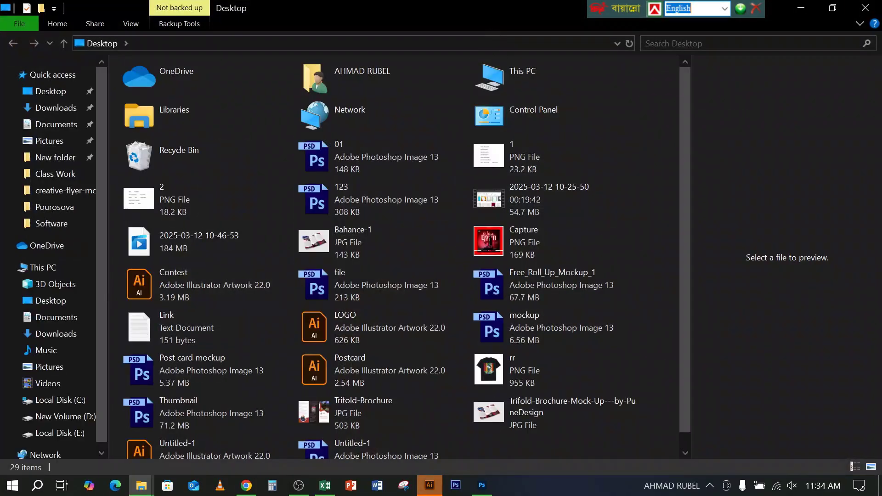
{"action": "left_click", "coordinate": [867, 8]}
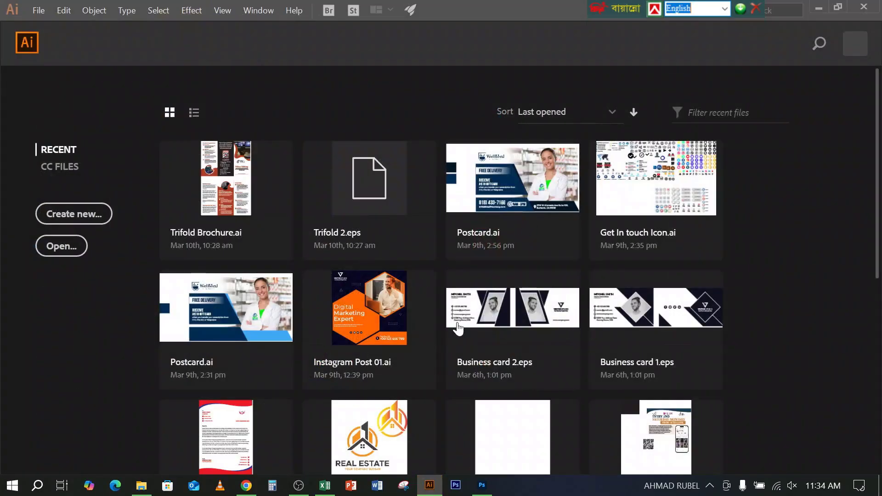
- Create a 1000 x 1000 px document and place a line of placeholder text on the artboard, enlarged to about 105 pt
{"action": "key", "text": "ctrl+n"}
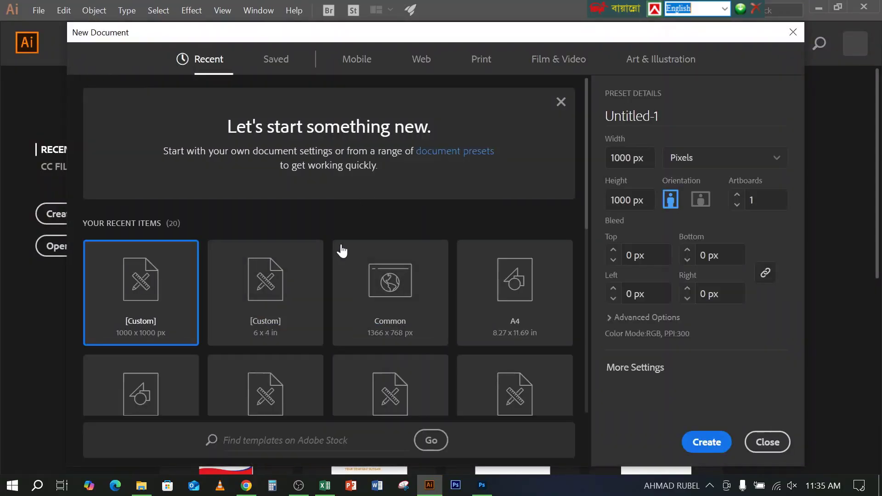
{"action": "left_click", "coordinate": [700, 443]}
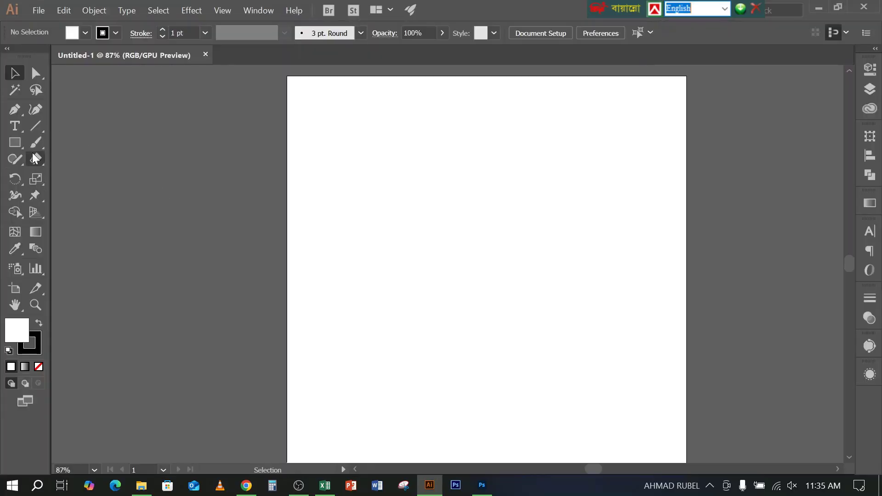
{"action": "left_click", "coordinate": [14, 125]}
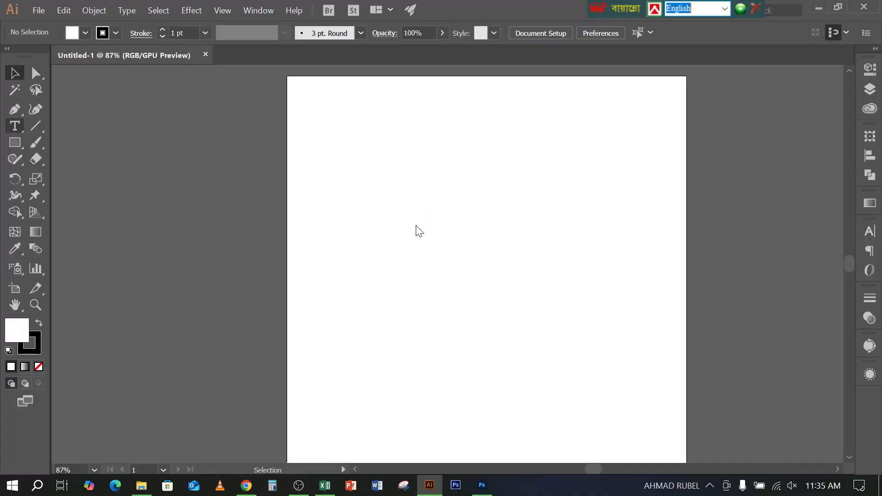
{"action": "left_click", "coordinate": [416, 225]}
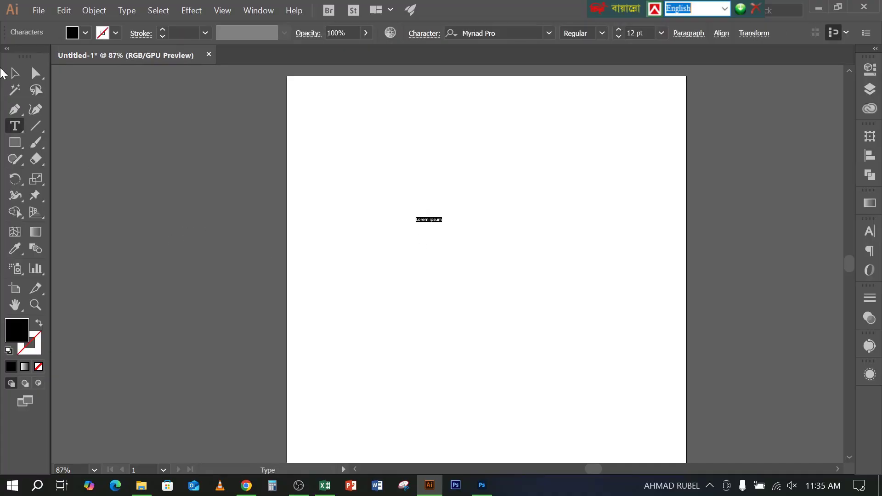
{"action": "left_click", "coordinate": [15, 73]}
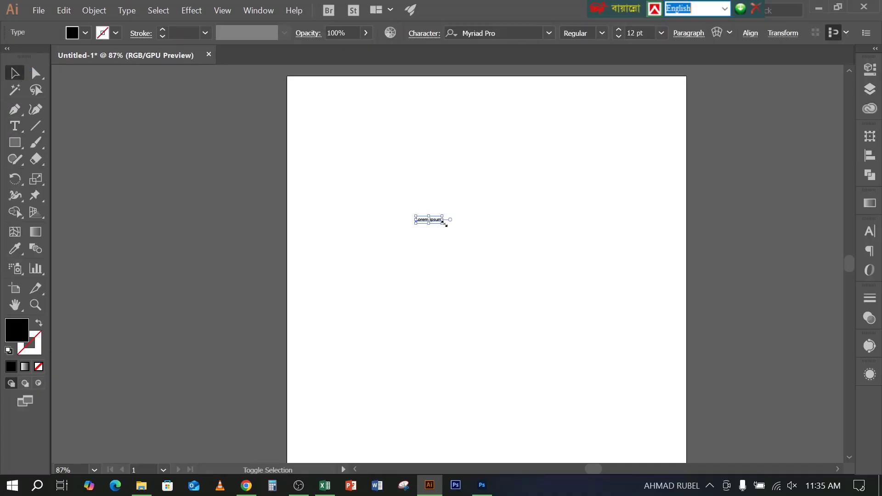
{"action": "left_click_drag", "start_coordinate": [444, 223], "coordinate": [644, 331]}
{"action": "left_click_drag", "start_coordinate": [572, 254], "coordinate": [534, 235]}
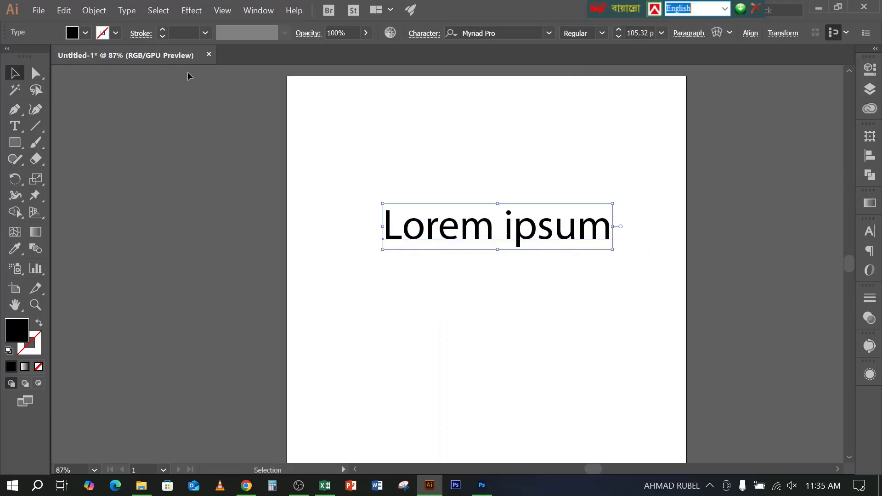
- Set the placeholder text's font to SutonnyMJ Bold
{"action": "left_click", "coordinate": [486, 33]}
{"action": "type", "text": "s"}
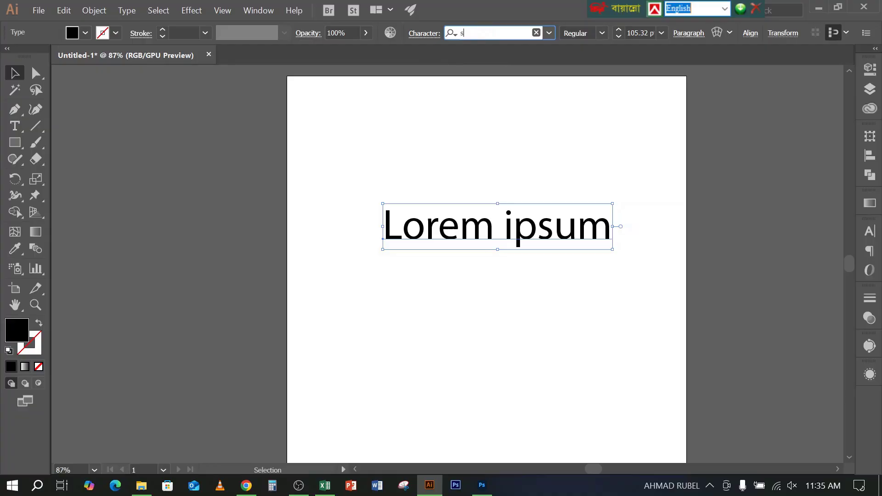
{"action": "type", "text": "uto"}
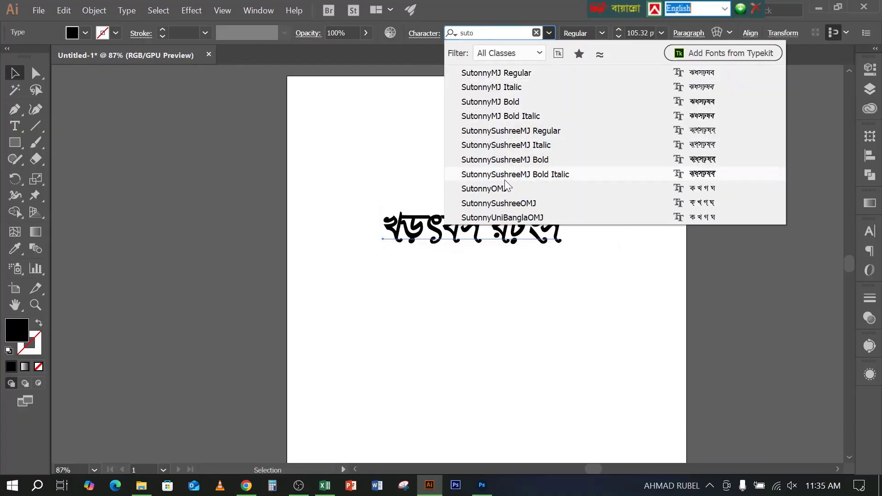
{"action": "left_click", "coordinate": [522, 102]}
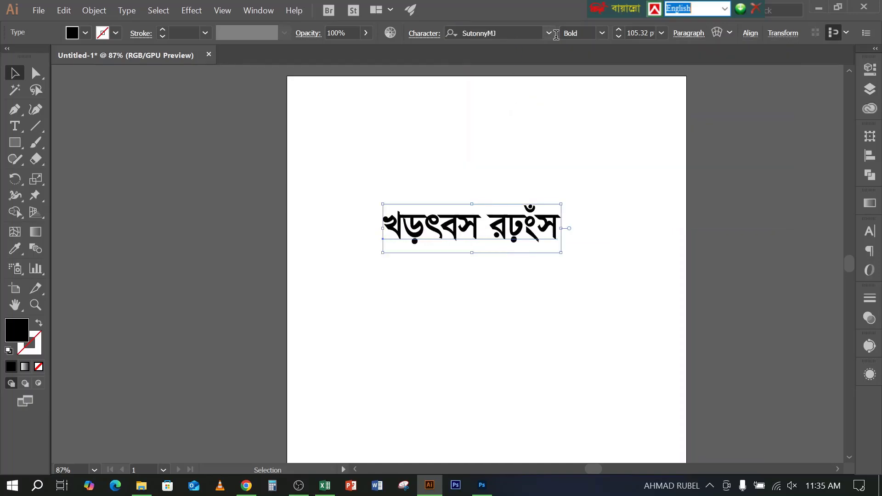
- Set the Bijoy Bayanno keyboard mode to Bijoy Classic and replace the placeholder text with পরিবারের
{"action": "left_click", "coordinate": [725, 9]}
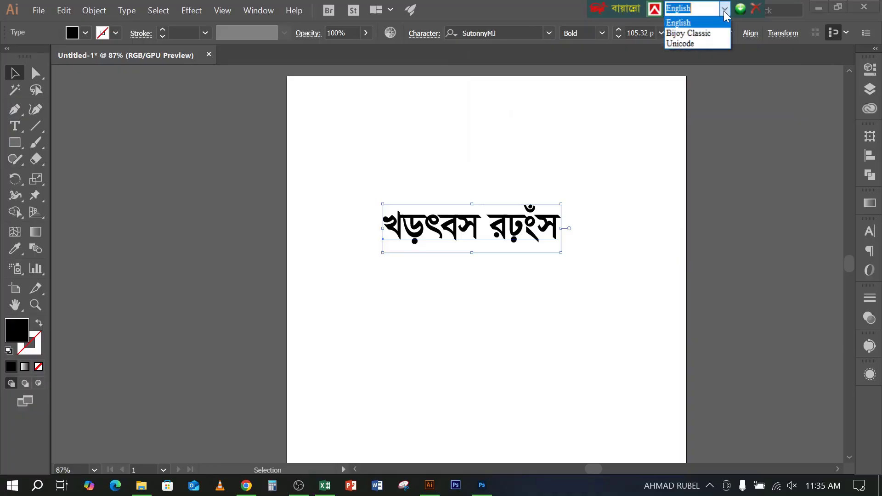
{"action": "left_click", "coordinate": [712, 33]}
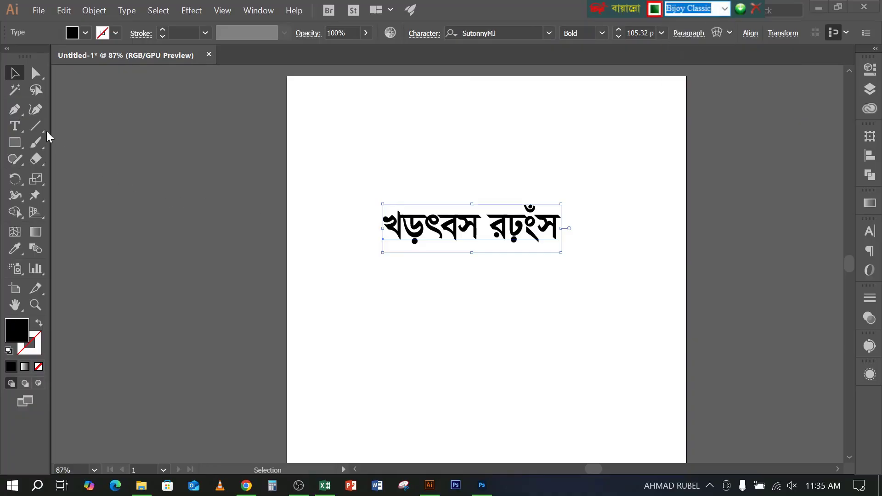
{"action": "left_click", "coordinate": [15, 126]}
{"action": "left_click", "coordinate": [461, 228]}
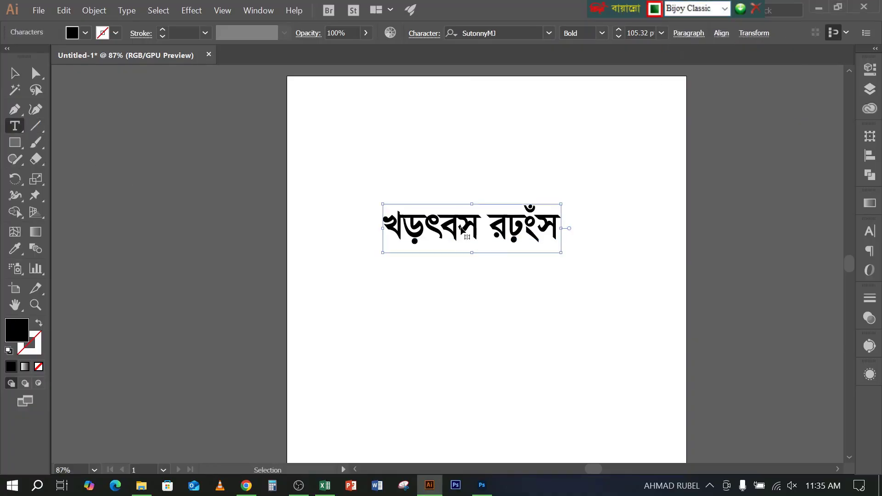
{"action": "key", "text": "ctrl+a"}
{"action": "type", "text": "প"}
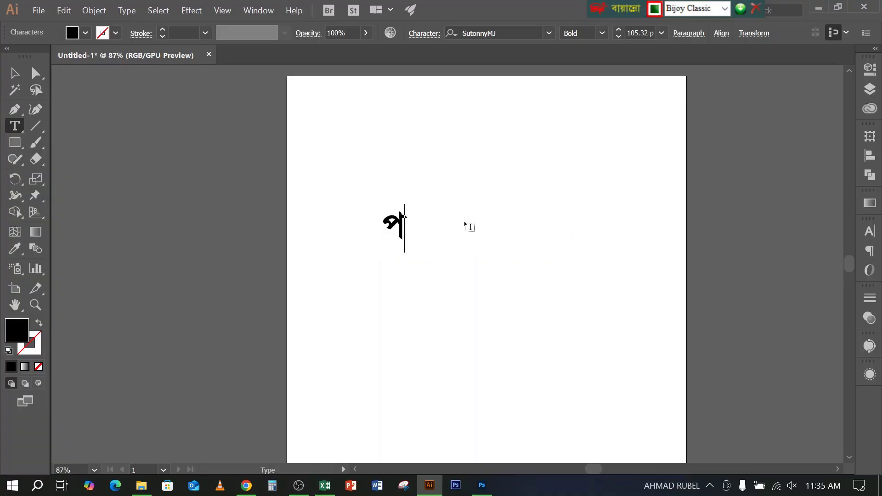
{"action": "type", "text": "ী"}
{"action": "type", "text": "র"}
{"action": "type", "text": "বাি"}
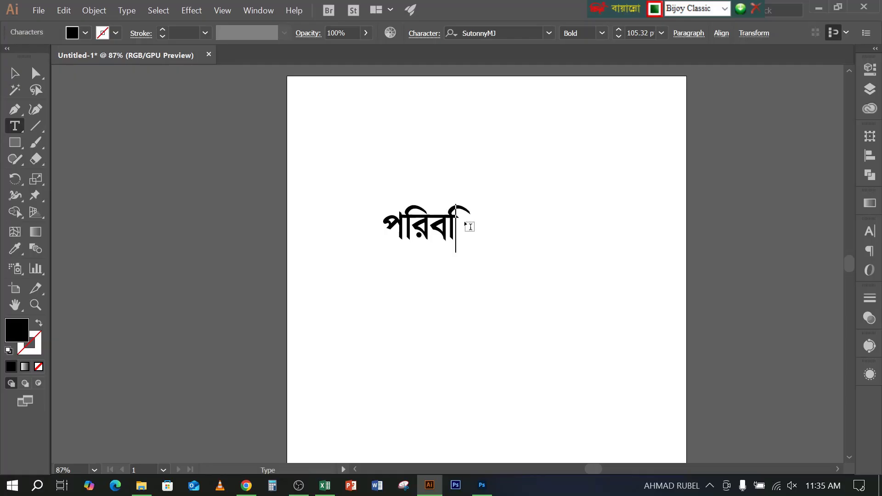
{"action": "key", "text": "BackSpace"}
{"action": "key", "text": "BackSpace"}
{"action": "type", "text": "ারের"}
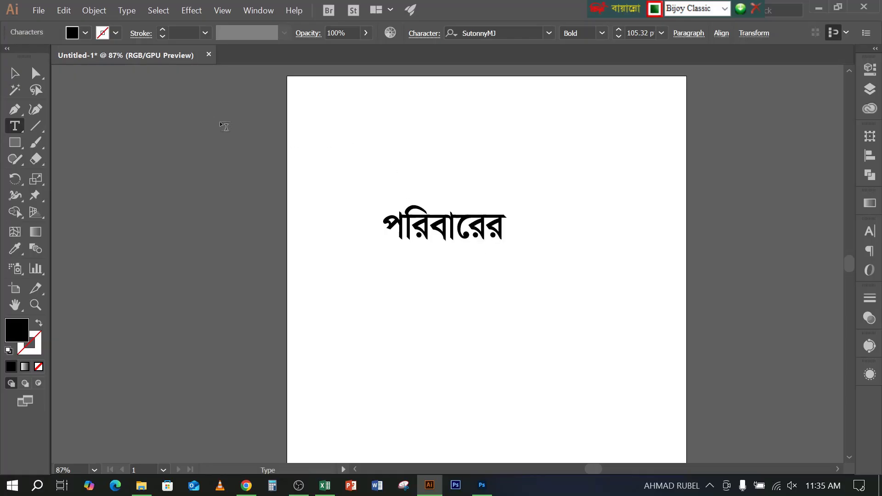
- Enlarge the word পরিবারের to about 245 pt and move it to the upper part of the artboard
{"action": "left_click", "coordinate": [19, 73]}
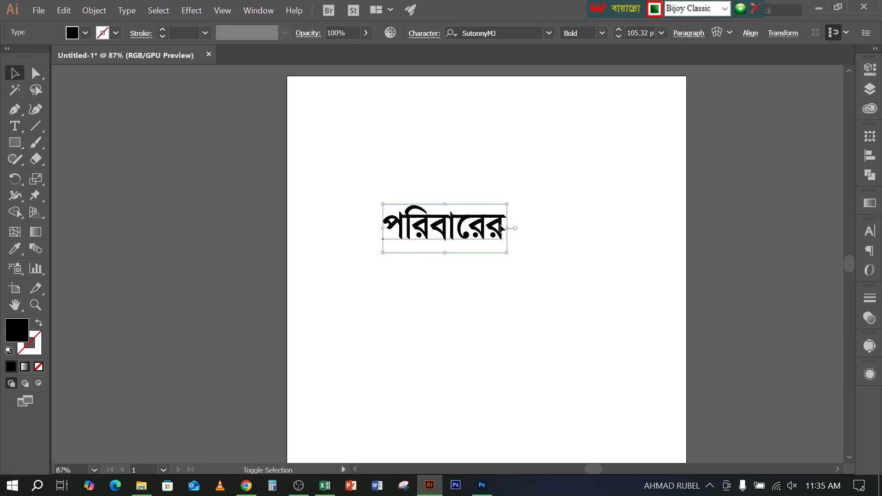
{"action": "left_click_drag", "start_coordinate": [507, 231], "coordinate": [622, 246]}
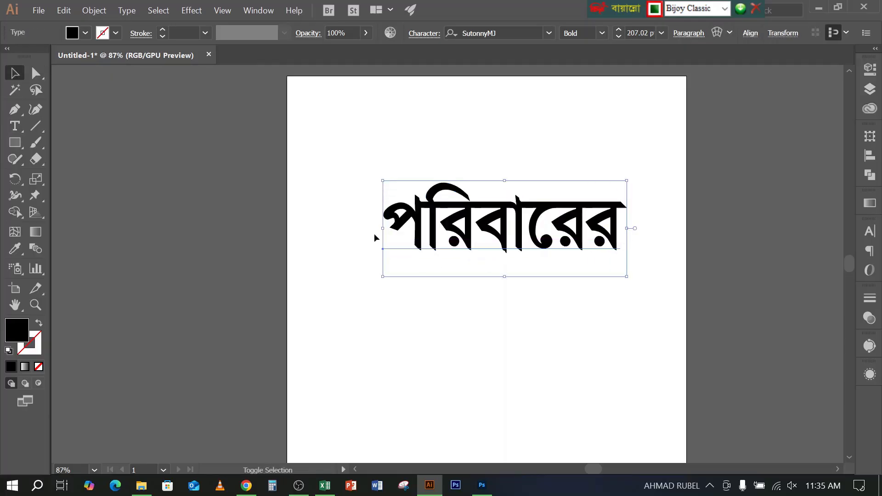
{"action": "left_click_drag", "start_coordinate": [384, 227], "coordinate": [338, 228]}
{"action": "left_click_drag", "start_coordinate": [494, 259], "coordinate": [487, 209]}
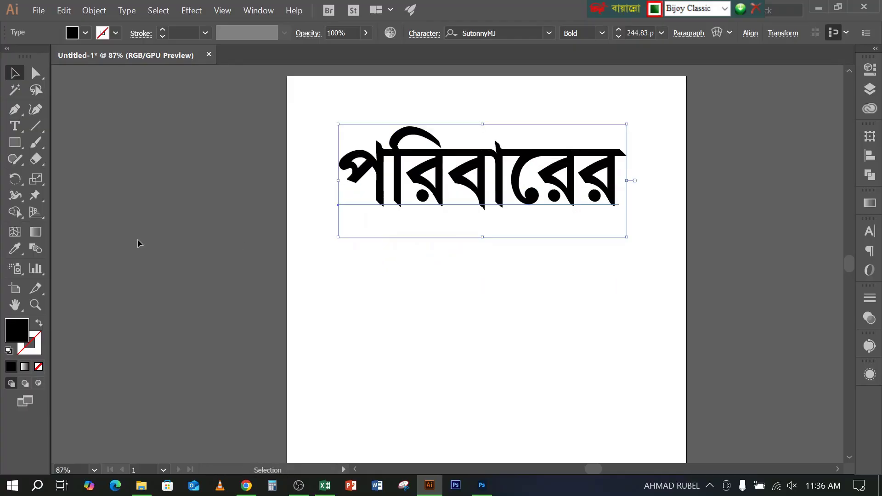
{"action": "left_click", "coordinate": [15, 126]}
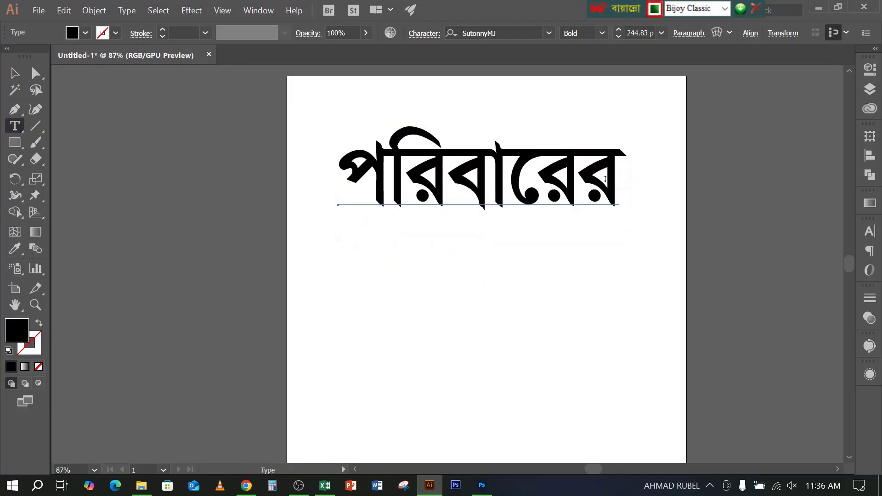
{"action": "left_click", "coordinate": [605, 179]}
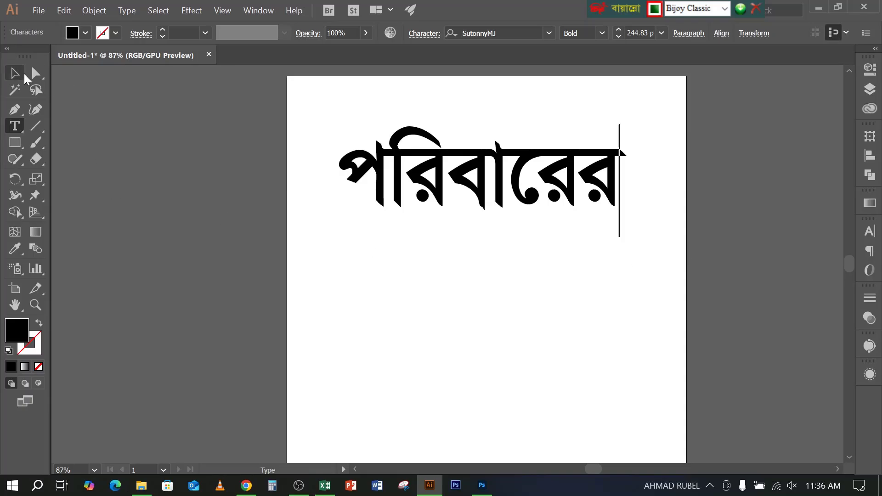
{"action": "left_click", "coordinate": [23, 74]}
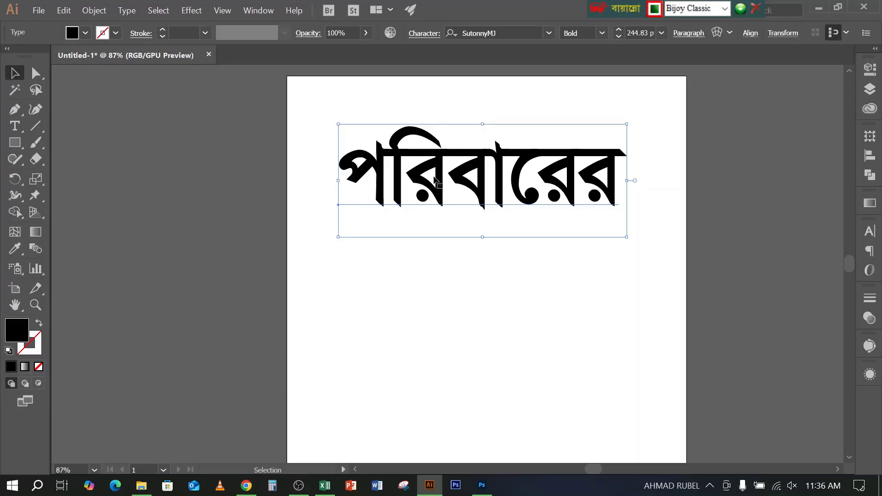
- Try converting the word পরিবারের to outlines and undo the conversion
{"action": "right_click", "coordinate": [431, 186]}
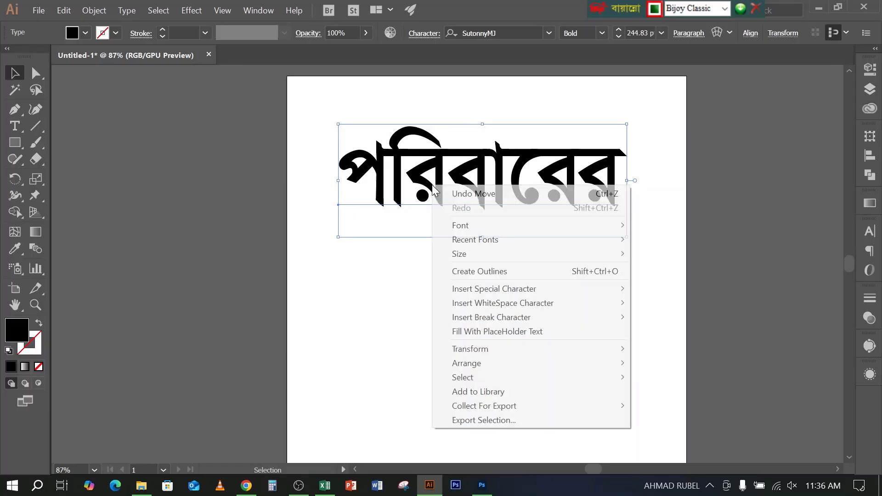
{"action": "left_click", "coordinate": [478, 272]}
{"action": "left_click", "coordinate": [461, 330]}
{"action": "left_click", "coordinate": [479, 196]}
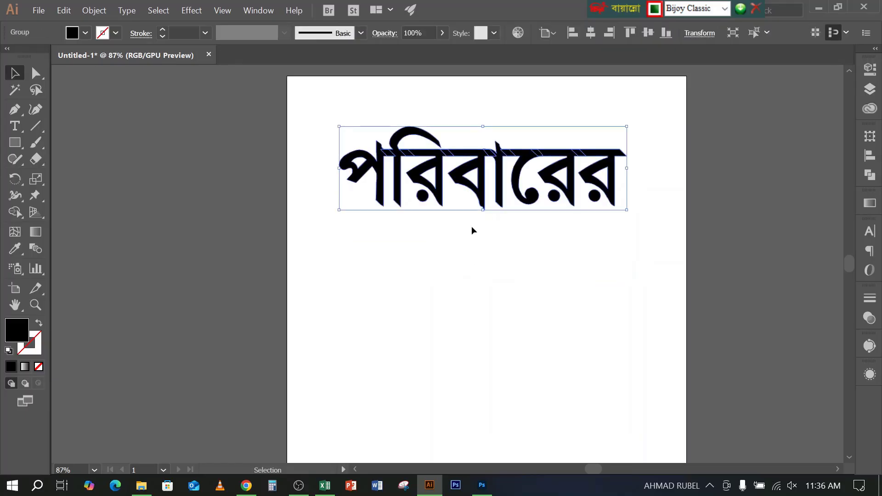
{"action": "key", "text": "ctrl+z"}
{"action": "key", "text": "ctrl+z"}
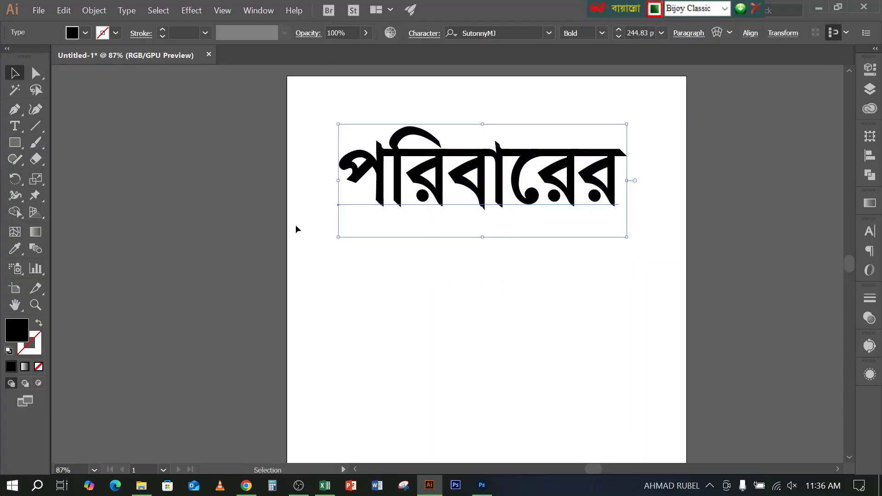
{"action": "left_click", "coordinate": [141, 486]}
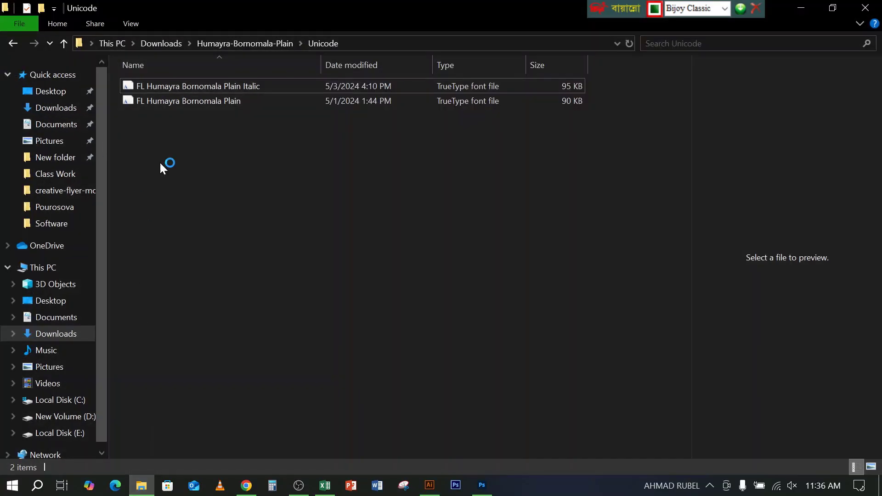
{"action": "left_click", "coordinate": [429, 485]}
{"action": "left_click_drag", "start_coordinate": [555, 277], "coordinate": [444, 175]}
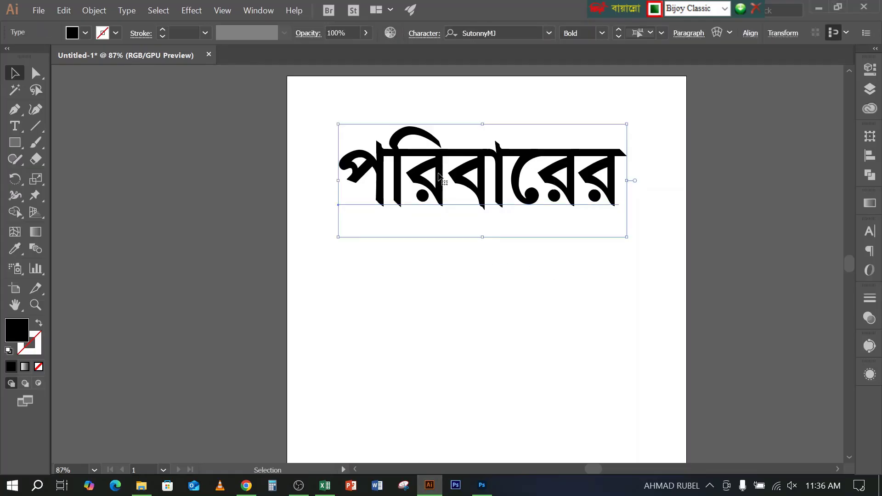
- Set the Bijoy Bayanno keyboard mode to English and change the word's font to FL Humayra Bornomala Plain ANSI
{"action": "left_click", "coordinate": [504, 31]}
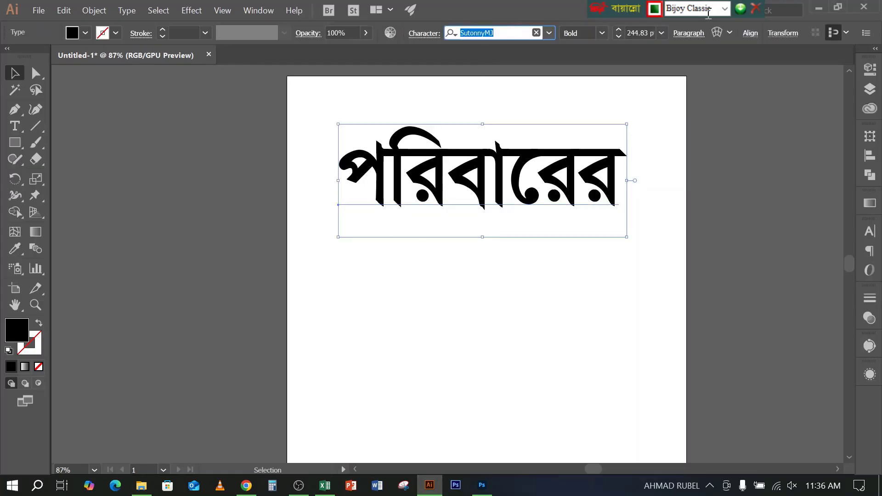
{"action": "left_click", "coordinate": [724, 8]}
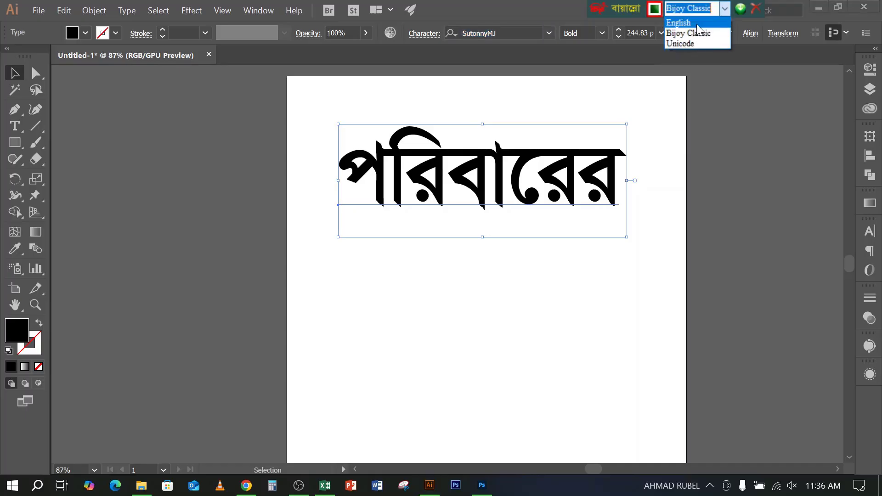
{"action": "left_click", "coordinate": [697, 23]}
{"action": "left_click", "coordinate": [513, 32]}
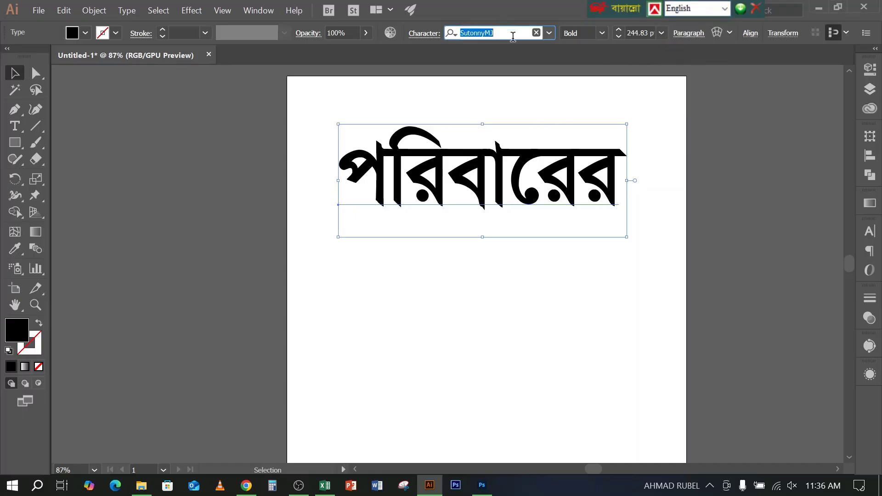
{"action": "type", "text": "fl"}
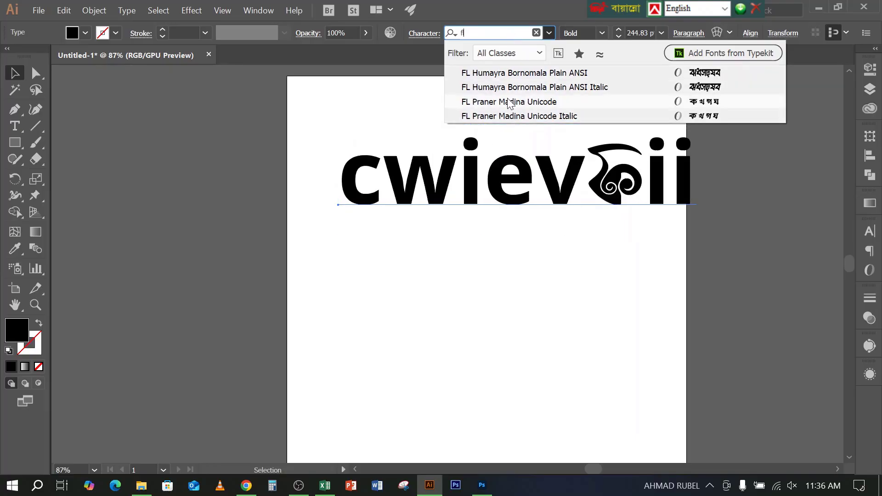
{"action": "left_click", "coordinate": [506, 74]}
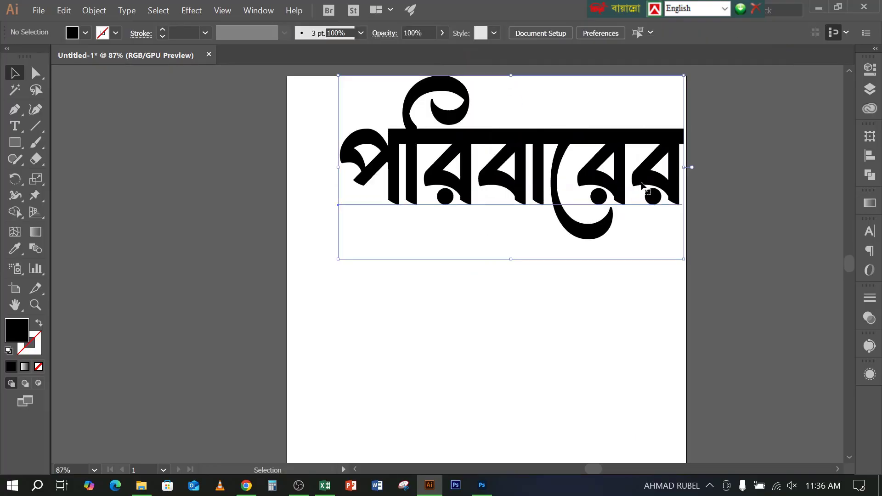
- Reduce the word পরিবারের to about 193 pt on the artboard and switch to Photoshop
{"action": "left_click_drag", "start_coordinate": [685, 168], "coordinate": [612, 163]}
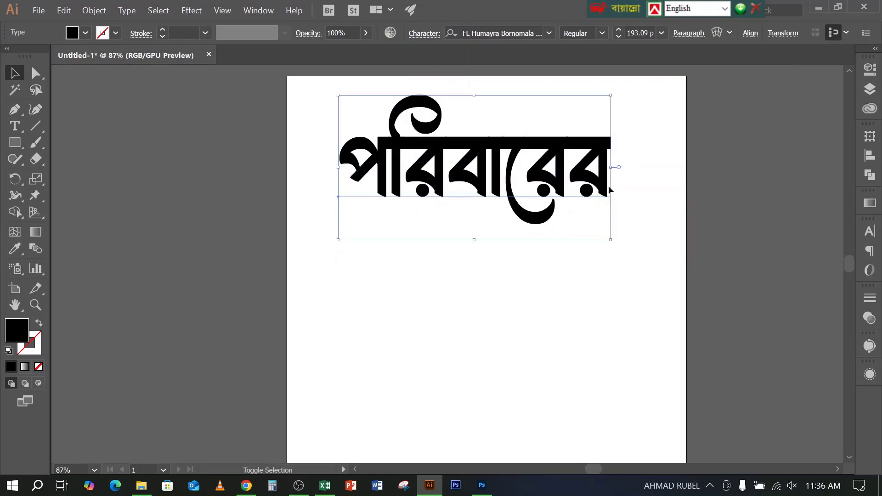
{"action": "left_click", "coordinate": [514, 182]}
{"action": "left_click", "coordinate": [482, 485]}
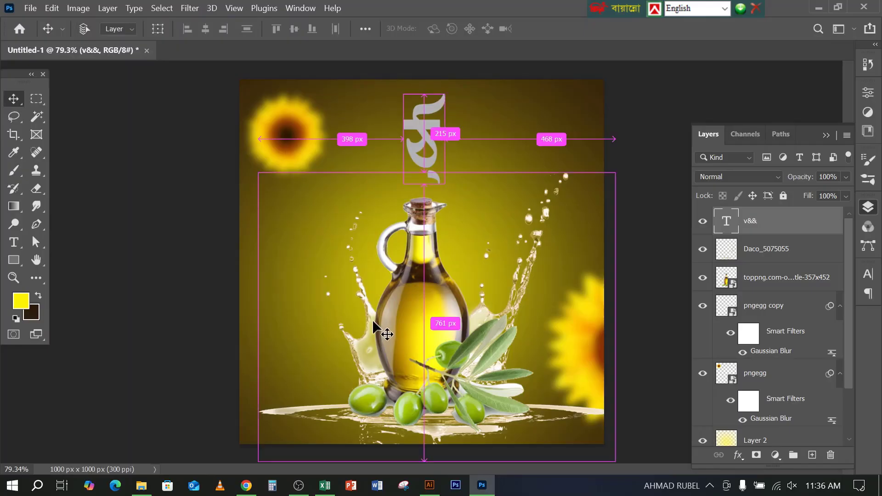
- Delete the garbled text layer, then paste the word পরিবারের as pixels and scale it down above the bottle
{"action": "key", "text": "Delete"}
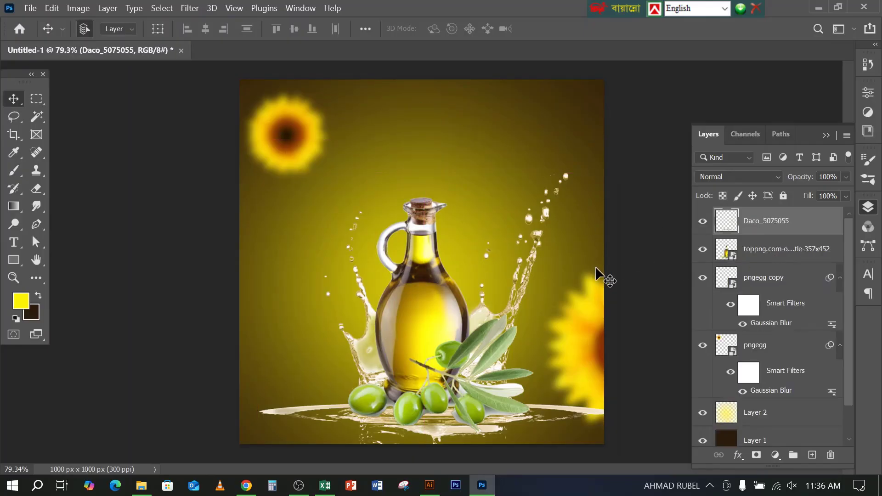
{"action": "key", "text": "ctrl+v"}
{"action": "left_click", "coordinate": [511, 130]}
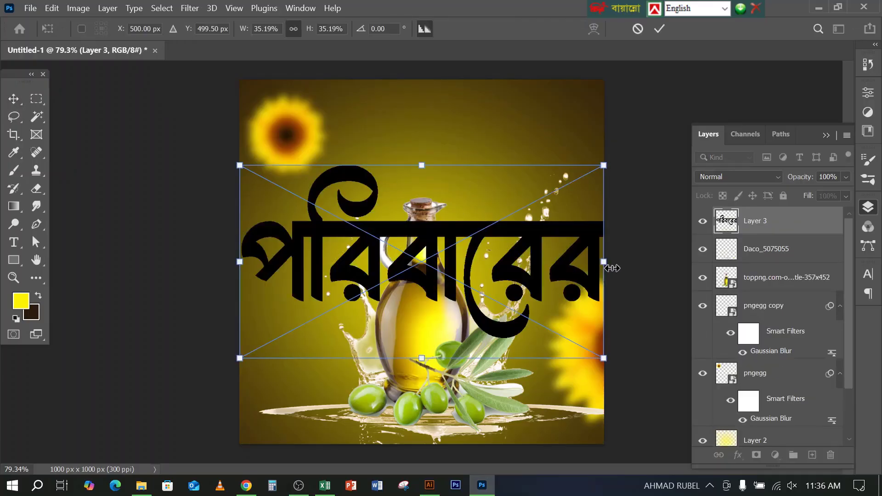
{"action": "left_click_drag", "start_coordinate": [603, 265], "coordinate": [461, 262]}
{"action": "left_click_drag", "start_coordinate": [322, 269], "coordinate": [399, 162]}
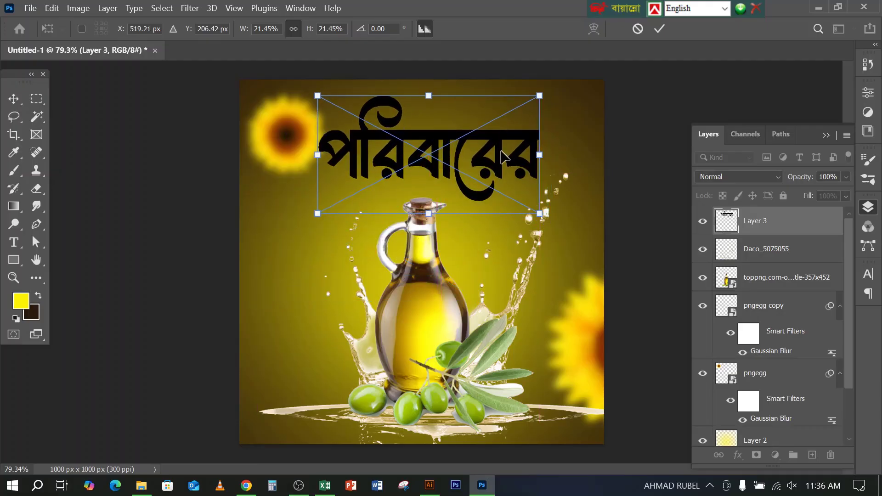
{"action": "left_click_drag", "start_coordinate": [533, 158], "coordinate": [461, 172]}
{"action": "key", "text": "Return"}
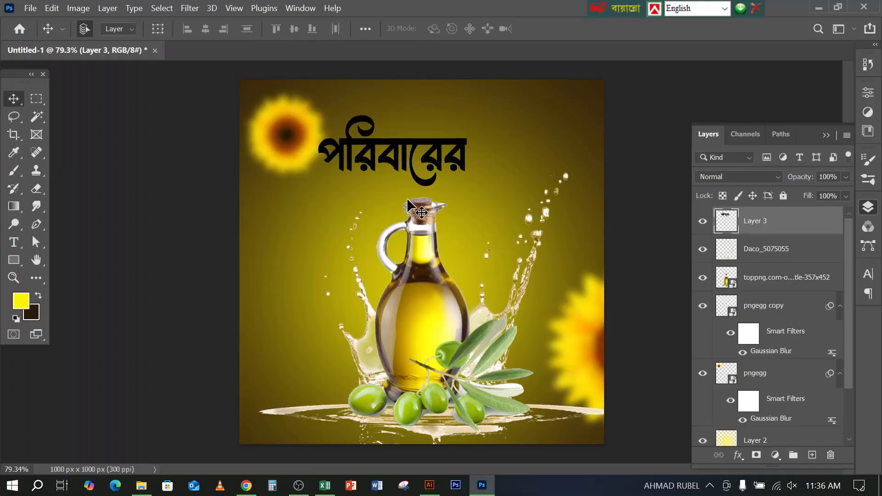
- Nudge the word পরিবারের upward and scale it down to about 284 × 136 px beside the upper sunflower
{"action": "key", "text": "shift+Up"}
{"action": "key", "text": "shift+Up"}
{"action": "key", "text": "shift+Up"}
{"action": "key", "text": "shift+Up"}
{"action": "key", "text": "shift+Up"}
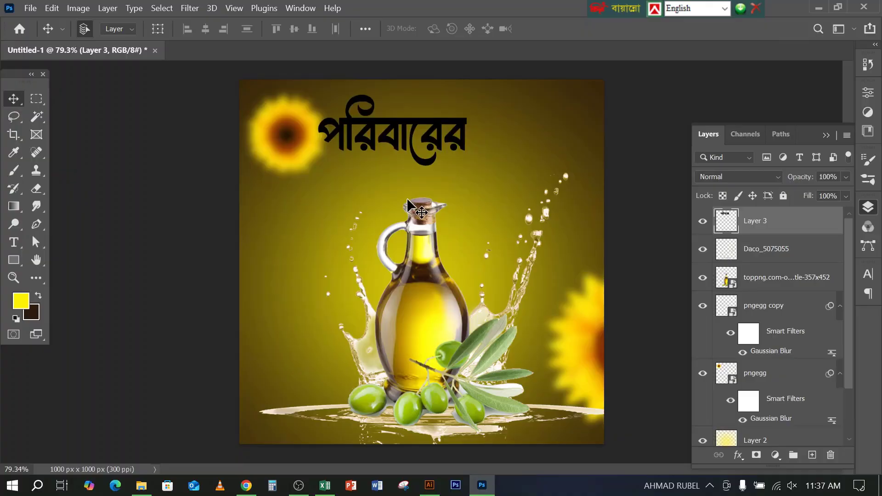
{"action": "key", "text": "ctrl+t"}
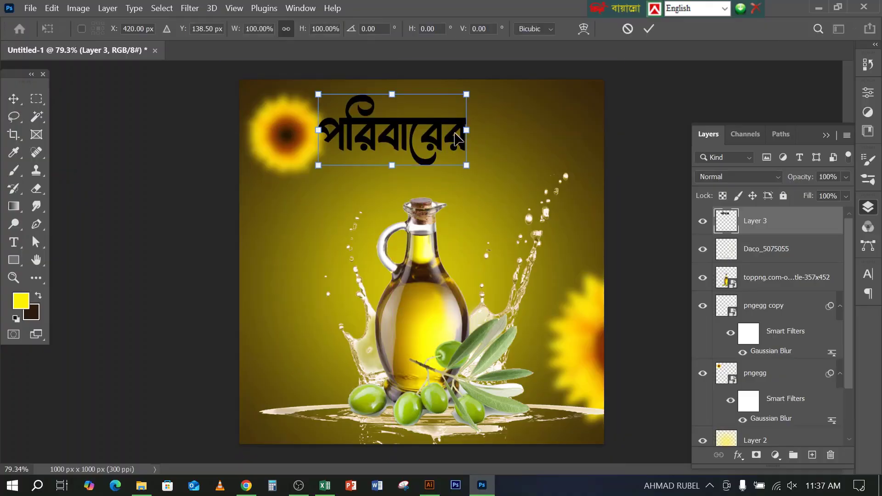
{"action": "left_click_drag", "start_coordinate": [467, 130], "coordinate": [421, 132]}
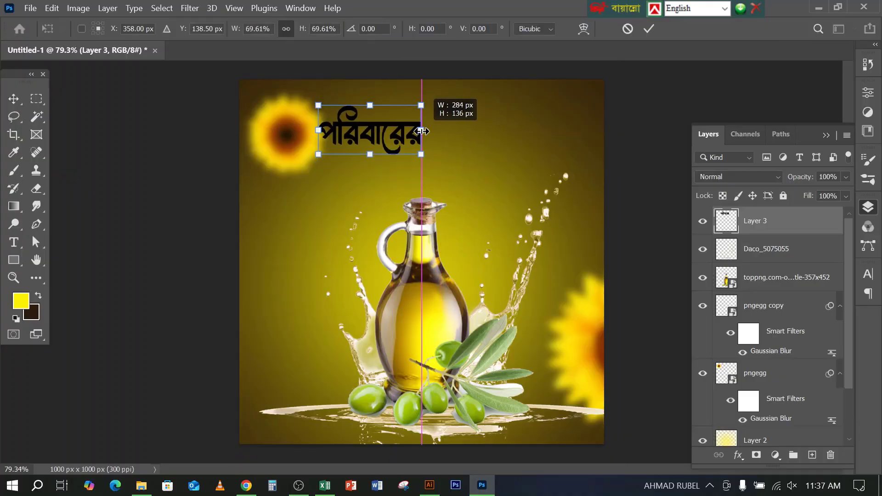
{"action": "key", "text": "Return"}
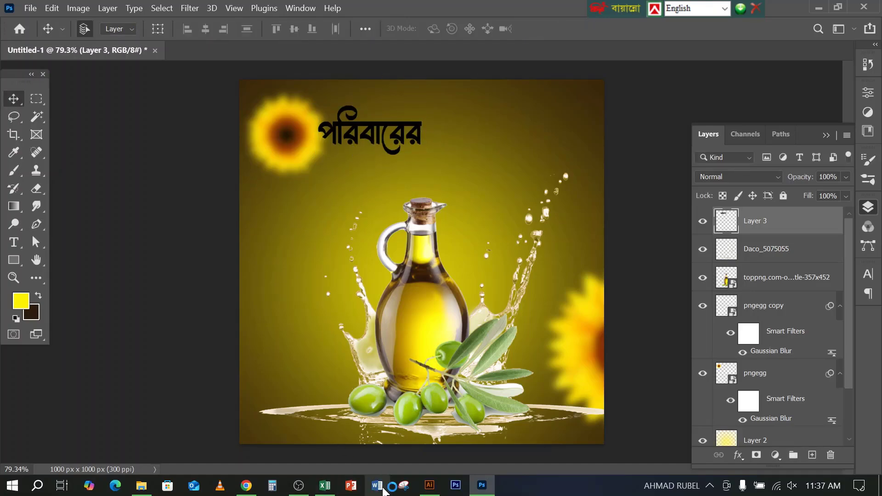
- Switch to Illustrator and place a copy of the word পরিবারের directly below the original
{"action": "left_click", "coordinate": [429, 485]}
{"action": "left_click", "coordinate": [415, 283]}
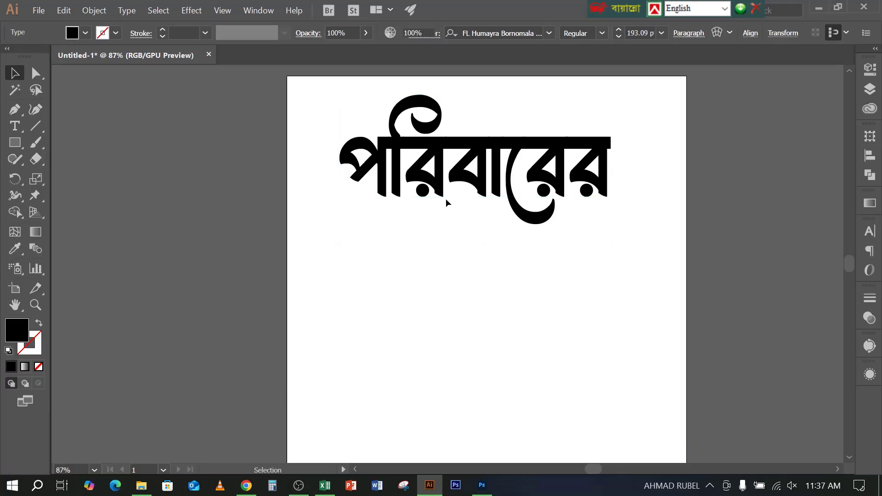
{"action": "left_click_drag", "start_coordinate": [483, 179], "coordinate": [483, 316]}
- Set the Bijoy Bayanno keyboard mode to Bijoy Classic and replace the copied word's text with সু
{"action": "key", "text": "t"}
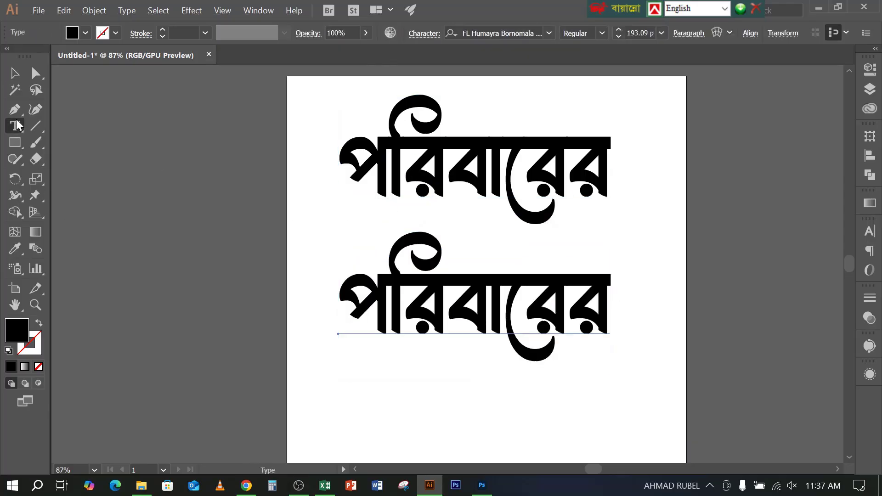
{"action": "double_click", "coordinate": [471, 318]}
{"action": "type", "text": "ই"}
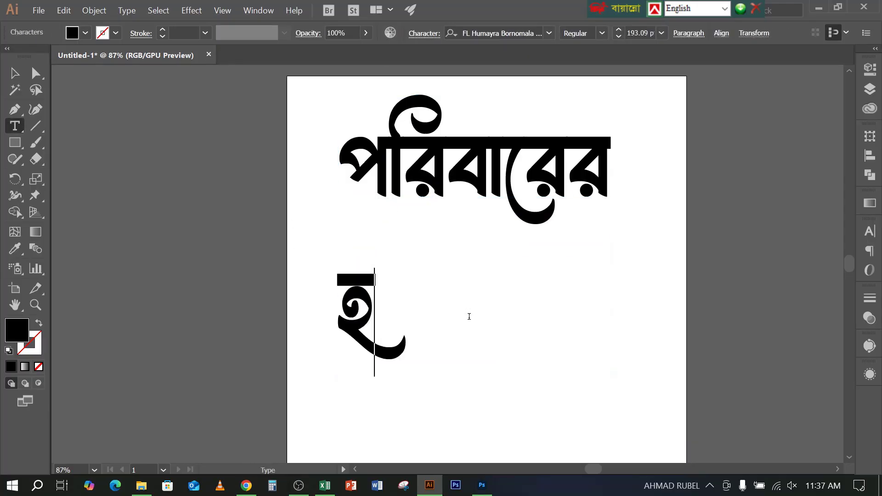
{"action": "type", "text": "ং"}
{"action": "key", "text": "BackSpace"}
{"action": "key", "text": "ctrl+alt+b"}
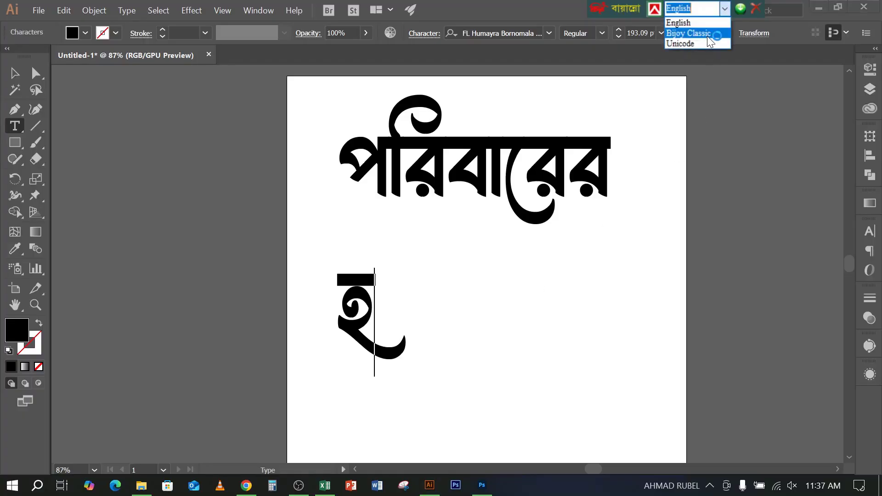
{"action": "double_click", "coordinate": [363, 303]}
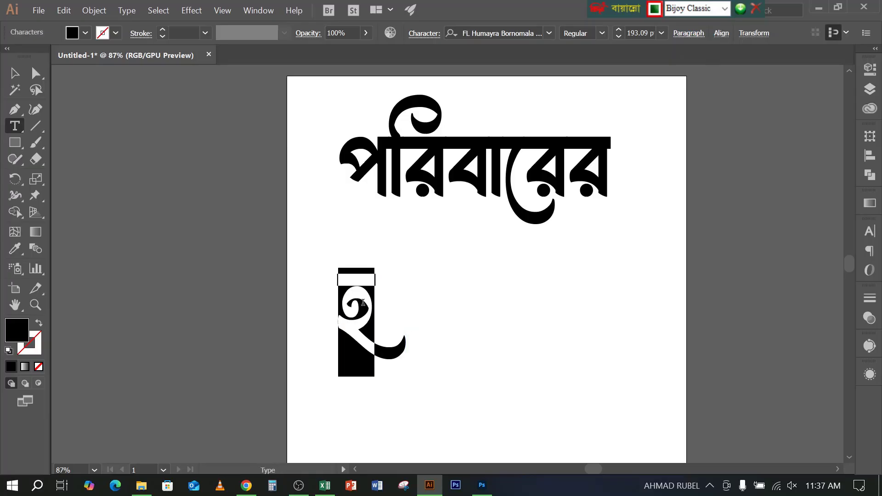
{"action": "type", "text": "সু"}
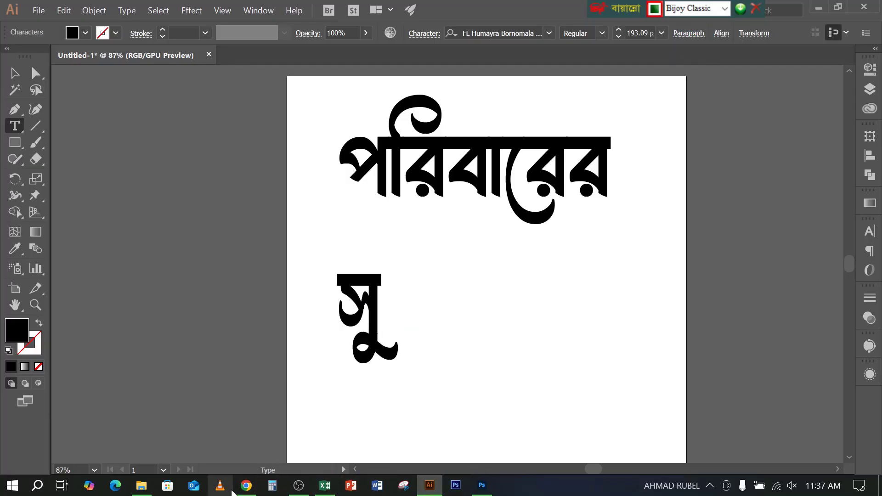
- Check the headline spelling in the Behance reference in Chrome and extend the lower word to সুস্বাস in Illustrator
{"action": "left_click", "coordinate": [246, 485]}
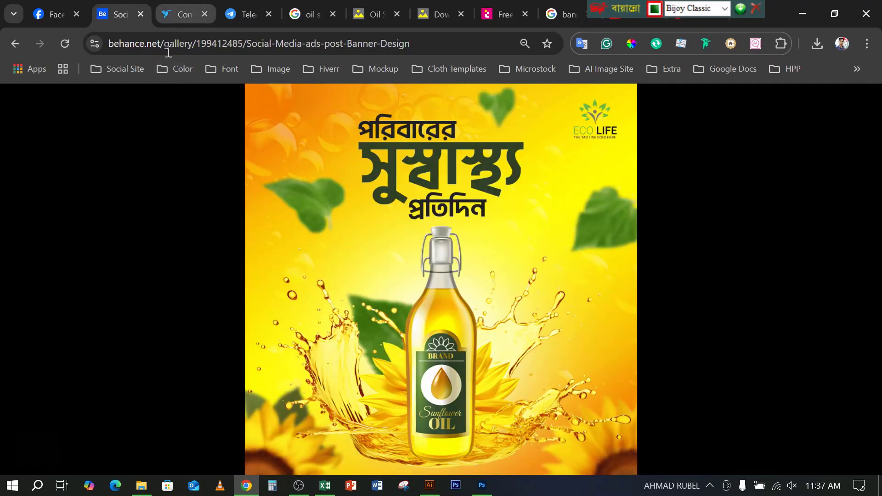
{"action": "left_click", "coordinate": [810, 14]}
{"action": "type", "text": "স্"}
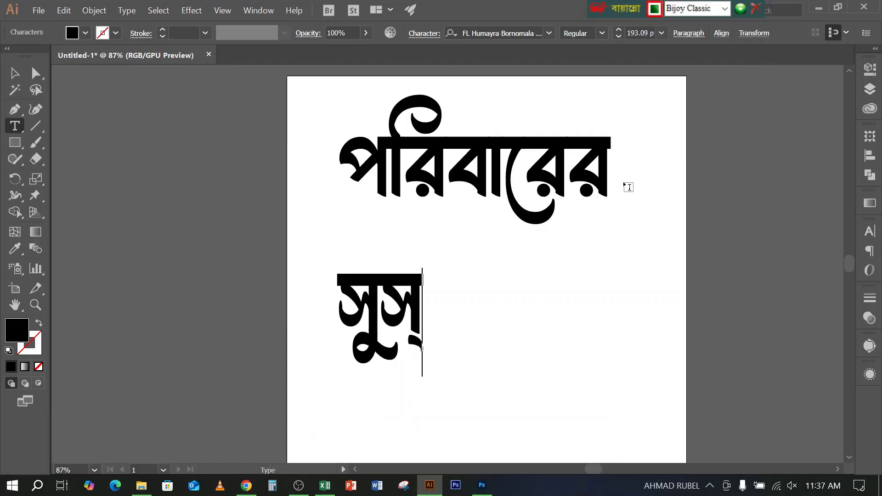
{"action": "type", "text": "থ"}
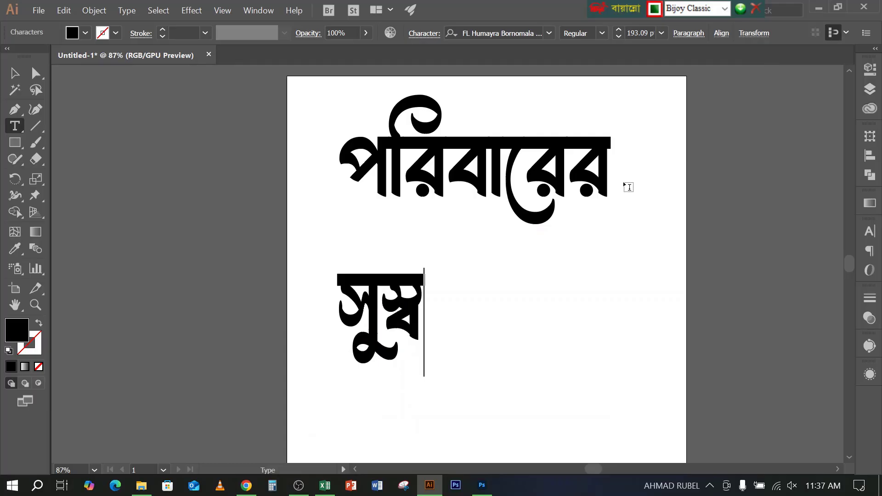
{"action": "type", "text": "াস"}
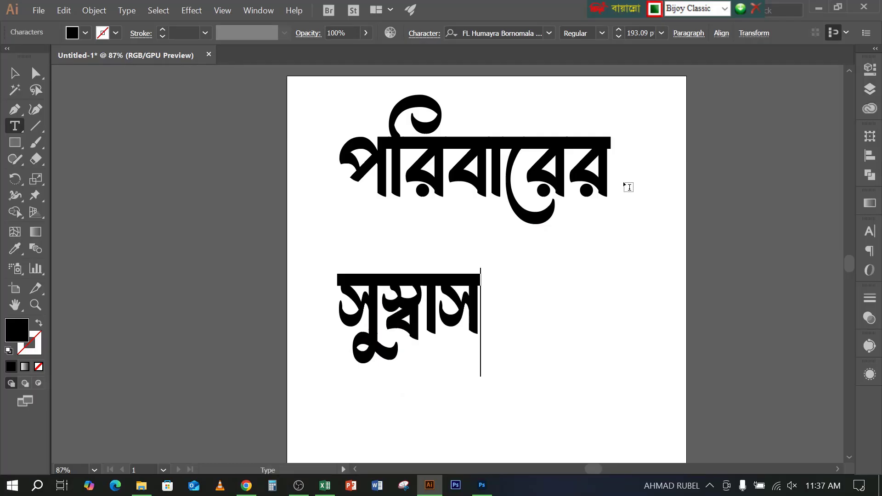
- Complete the lower word's last conjunct so that it reads সুস্বাস্থ্য, and finish the text editing
{"action": "type", "text": "্"}
{"action": "type", "text": "হ"}
{"action": "key", "text": "BackSpace"}
{"action": "key", "text": "BackSpace"}
{"action": "key", "text": "BackSpace"}
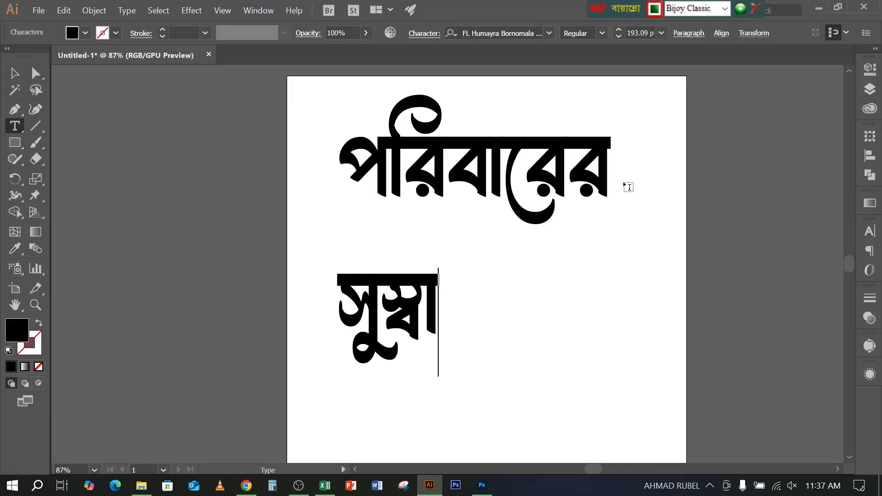
{"action": "type", "text": "স্"}
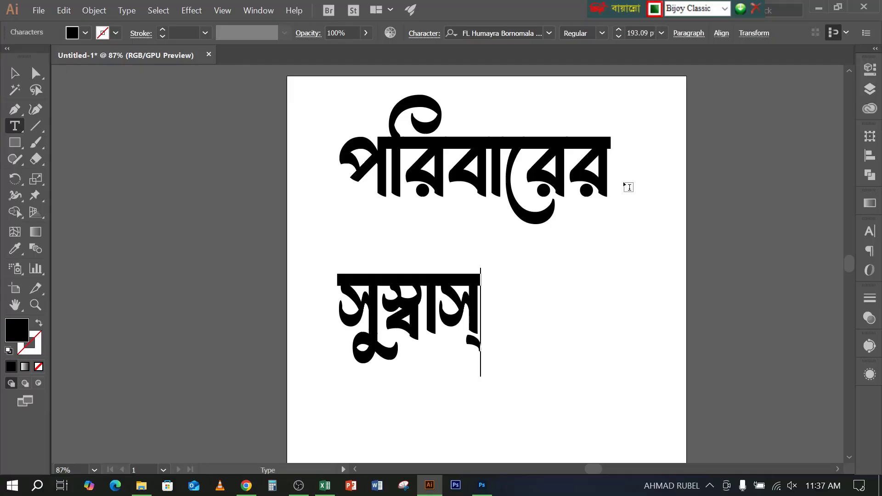
{"action": "type", "text": "থ"}
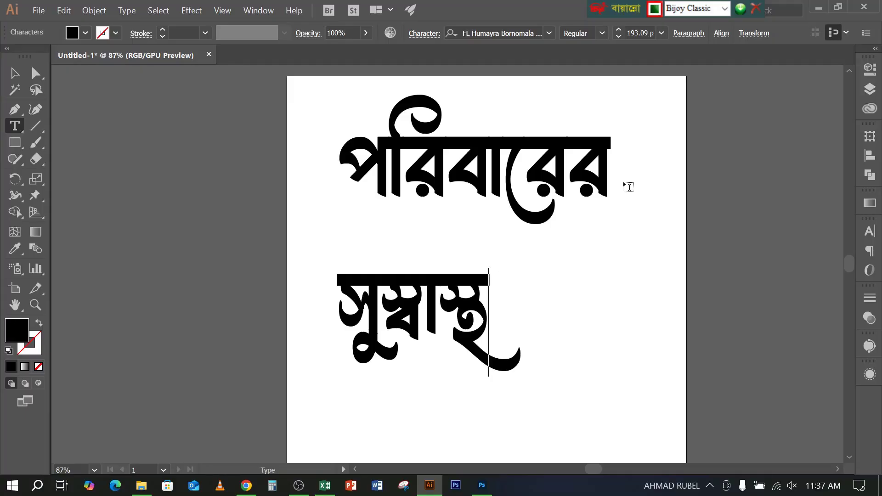
{"action": "type", "text": "্য"}
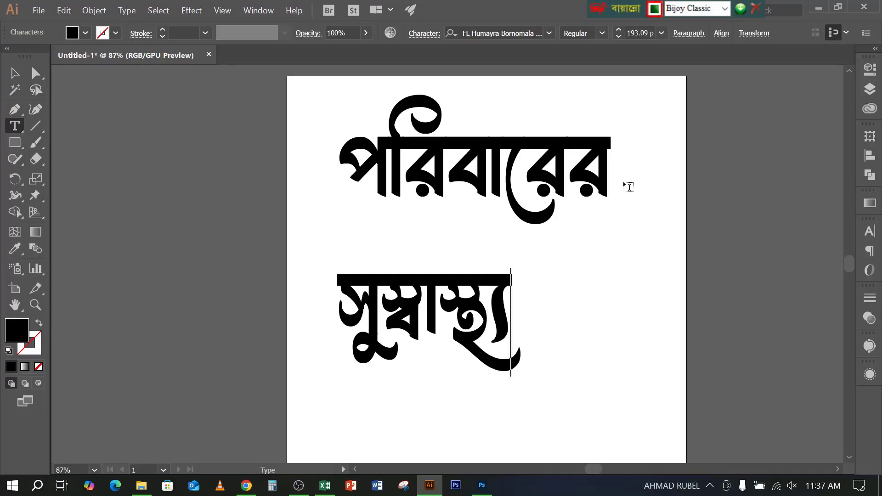
{"action": "key", "text": "Escape"}
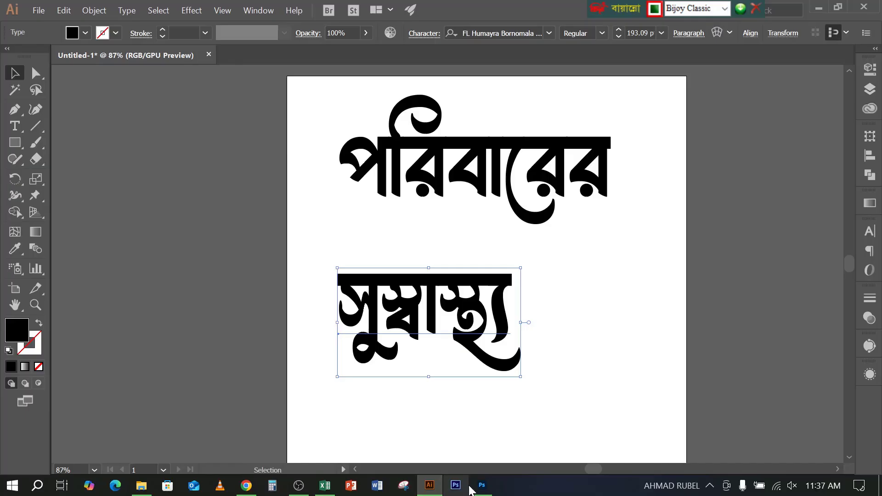
- Switch to Photoshop, paste the word সুস্বাস্থ্য as pixels and scale it to about 24% below পরিবারের
{"action": "left_click", "coordinate": [480, 486]}
{"action": "key", "text": "ctrl+v"}
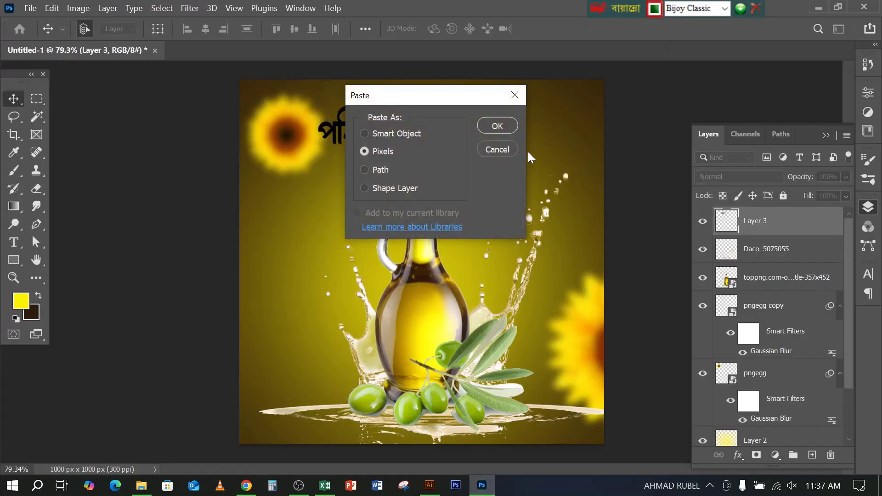
{"action": "left_click", "coordinate": [484, 126]}
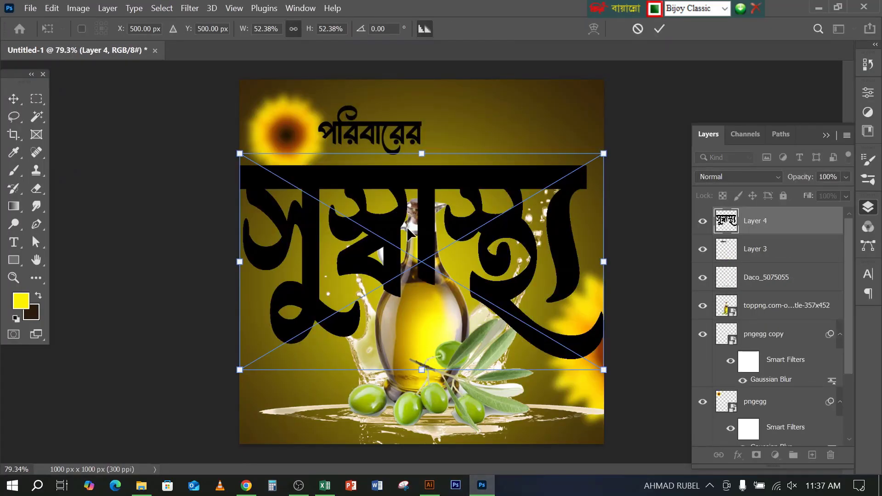
{"action": "left_click_drag", "start_coordinate": [421, 370], "coordinate": [412, 255]}
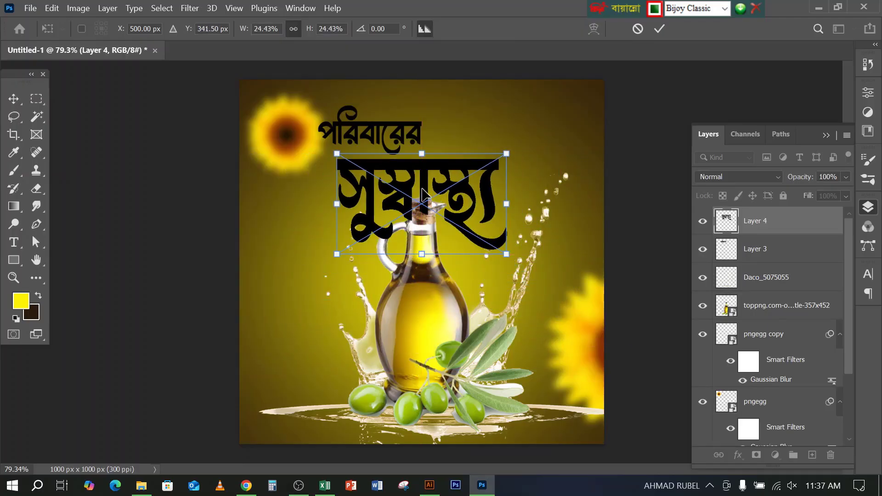
{"action": "key", "text": "Return"}
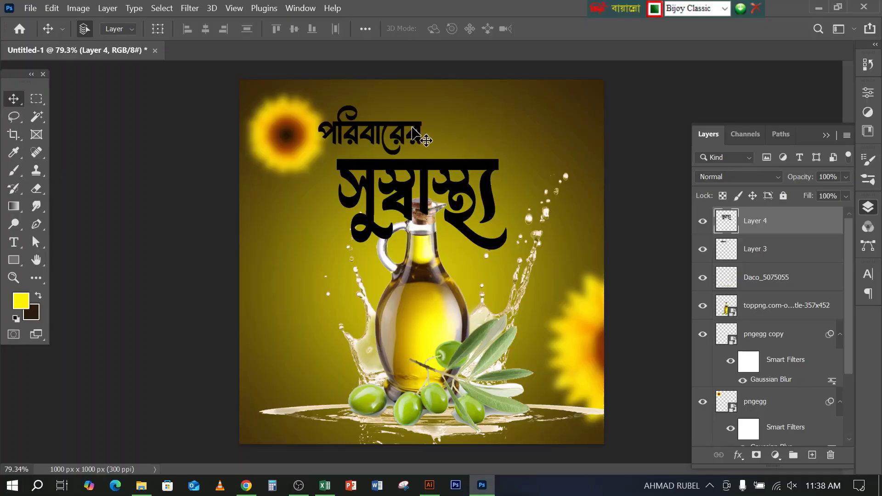
- Move the word সুস্বাস্থ্য up close beneath পরিবারের and reduce its size slightly
{"action": "left_click", "coordinate": [416, 128]}
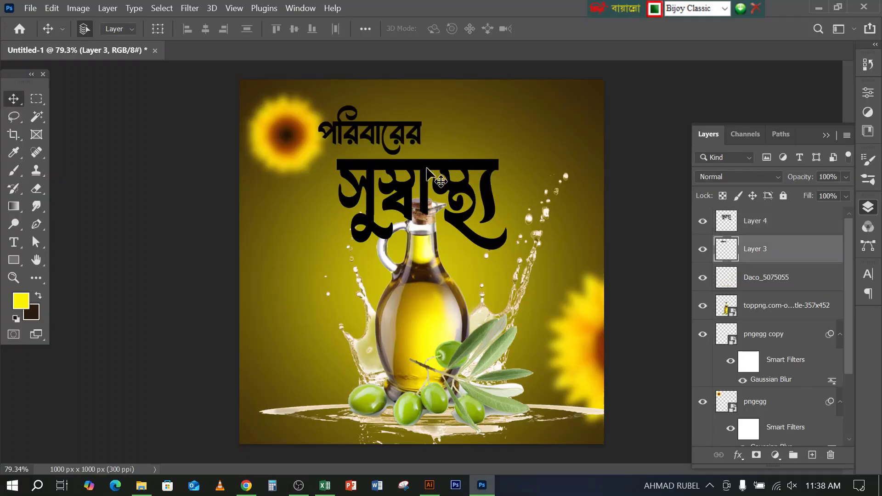
{"action": "left_click_drag", "start_coordinate": [429, 166], "coordinate": [426, 153]}
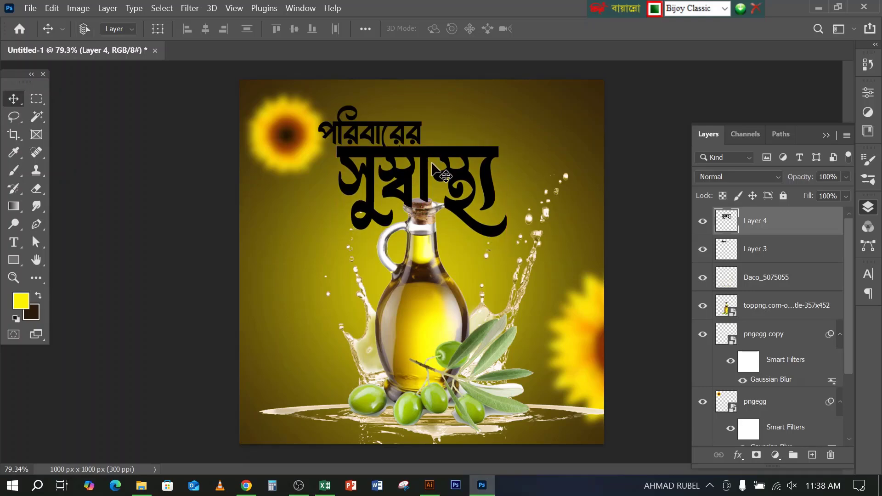
{"action": "key", "text": "ctrl+t"}
{"action": "left_click_drag", "start_coordinate": [422, 236], "coordinate": [422, 228]}
{"action": "key", "text": "Return"}
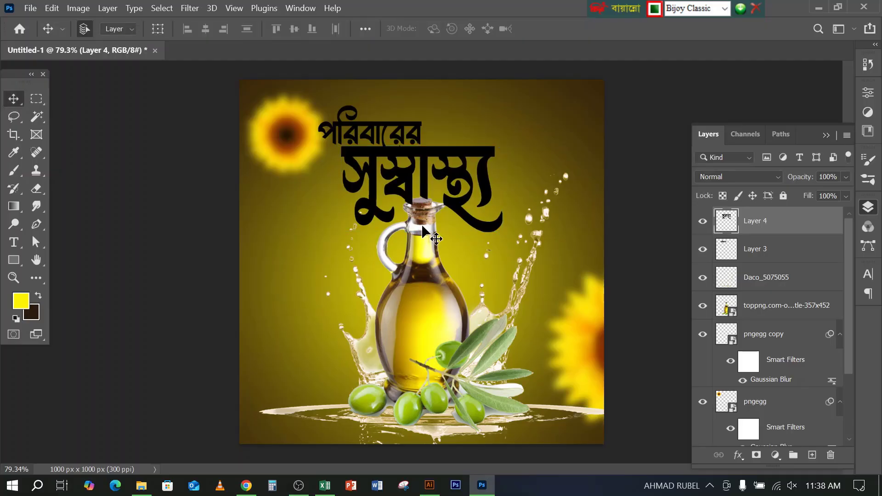
{"action": "right_click", "coordinate": [793, 220]}
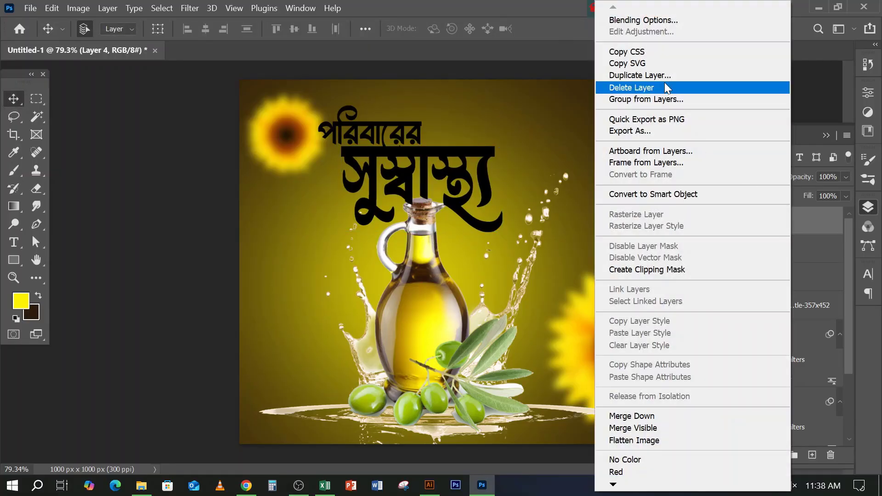
{"action": "left_click", "coordinate": [641, 21]}
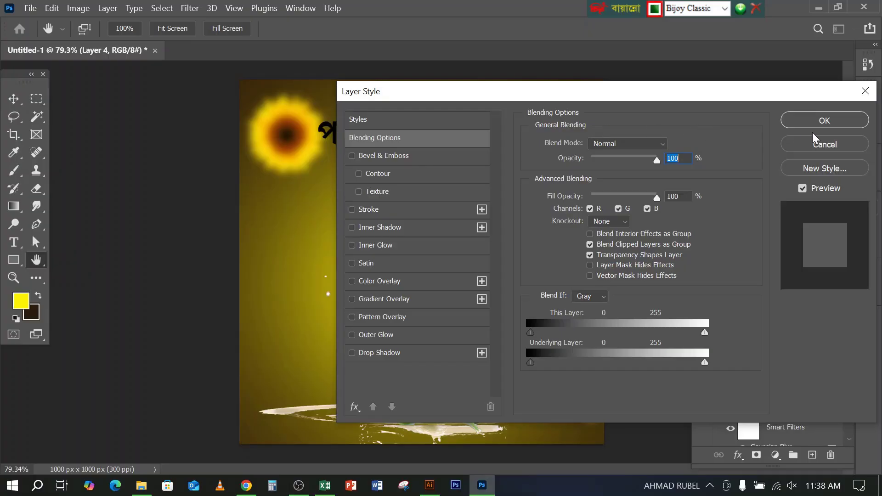
{"action": "left_click", "coordinate": [817, 144]}
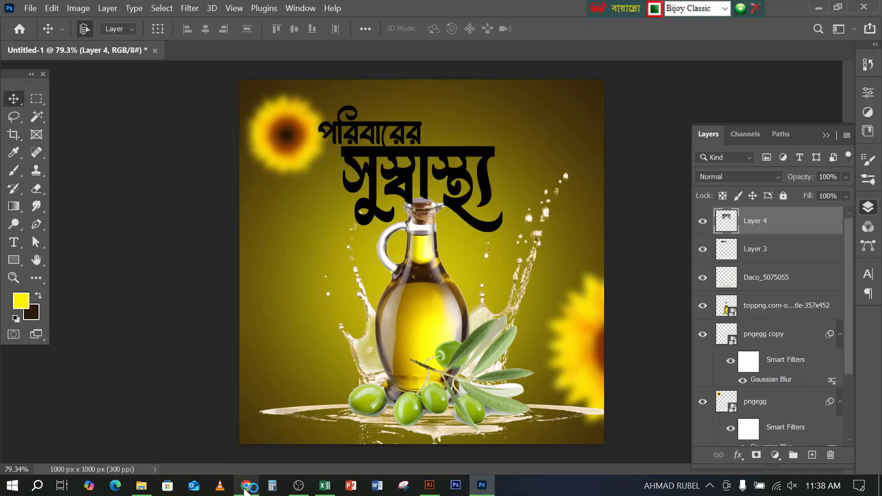
- Switch to Chrome and examine the headline layout and colours of the product banners in the Behance gallery
{"action": "left_click", "coordinate": [246, 485]}
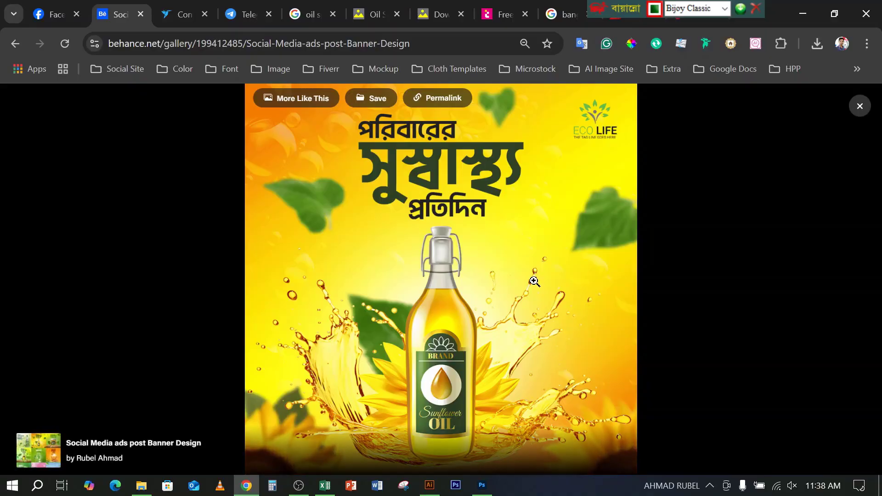
{"action": "key", "text": "Right"}
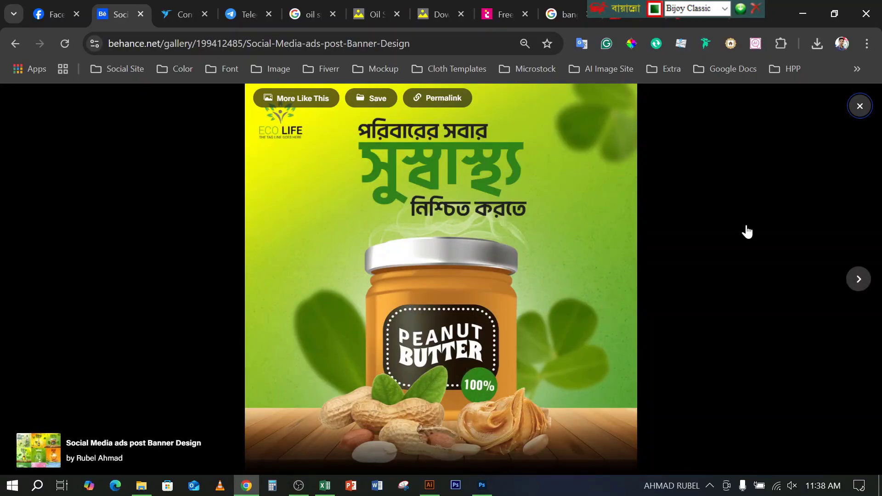
{"action": "key", "text": "Right"}
{"action": "key", "text": "Right"}
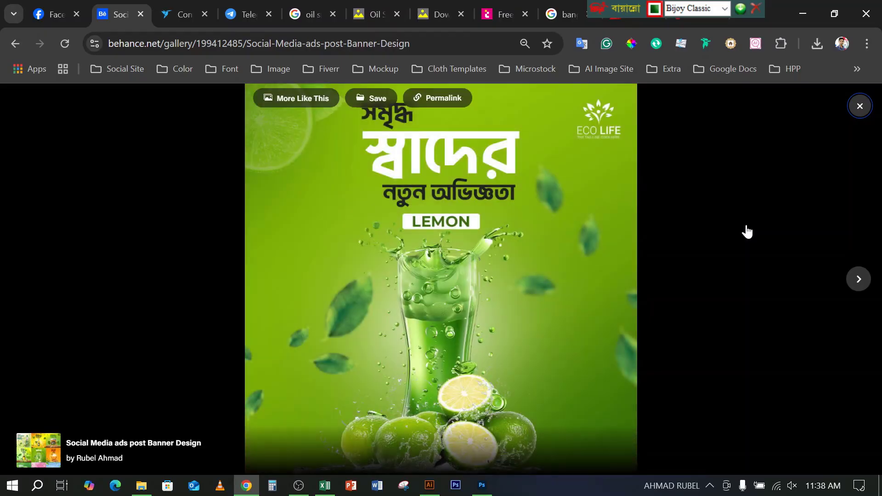
{"action": "key", "text": "Right"}
{"action": "key", "text": "Left"}
{"action": "key", "text": "Right"}
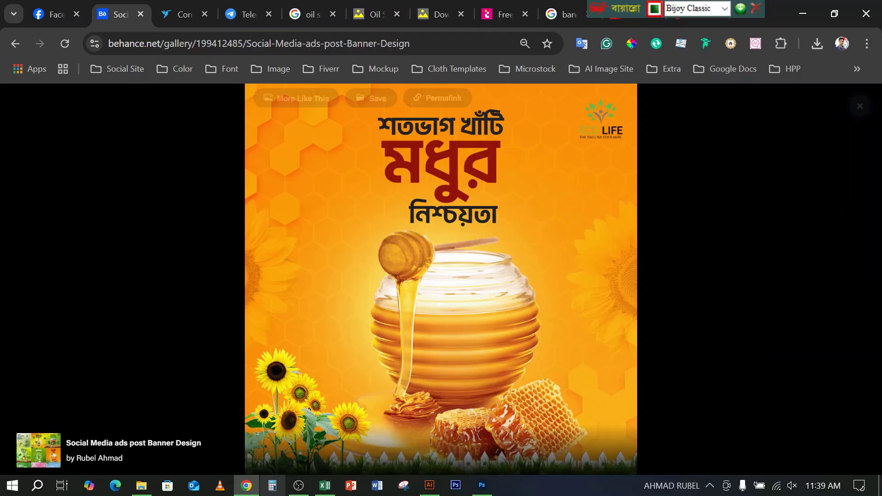
{"action": "left_click", "coordinate": [299, 486]}
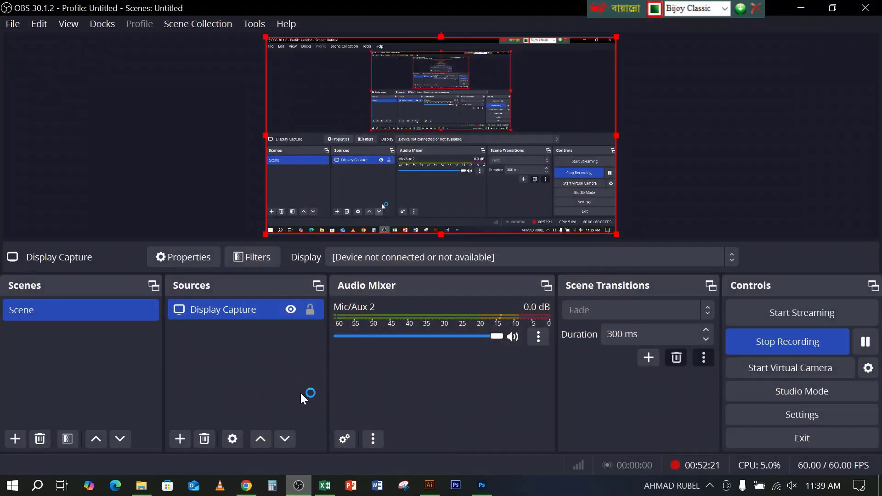